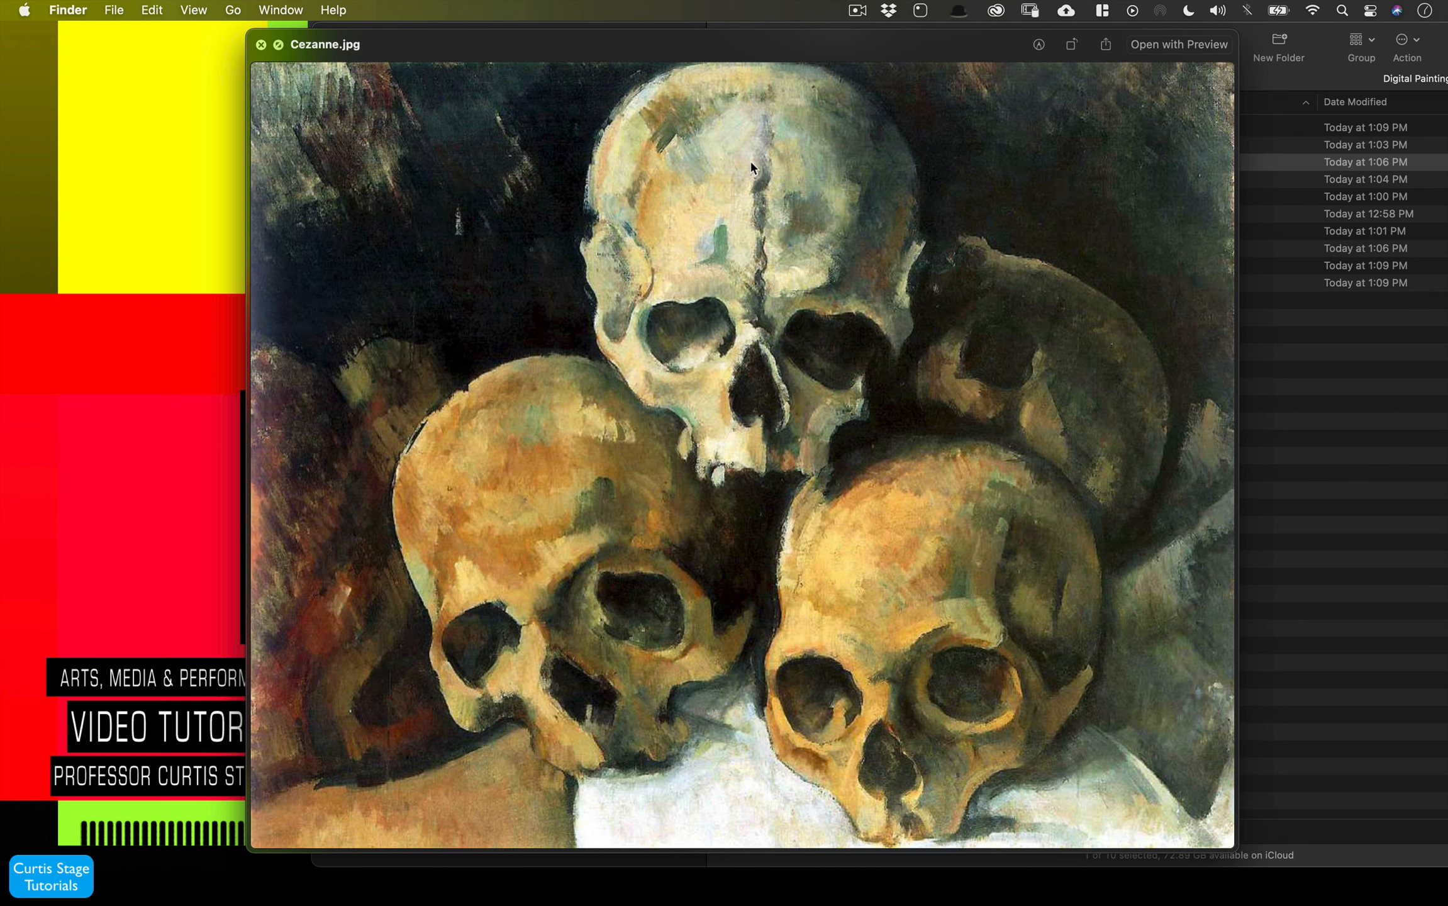
- Preview the Cezanne, TomFrench, and Van Gogh skull paintings in the Artist Skull Examples folder
key("space")
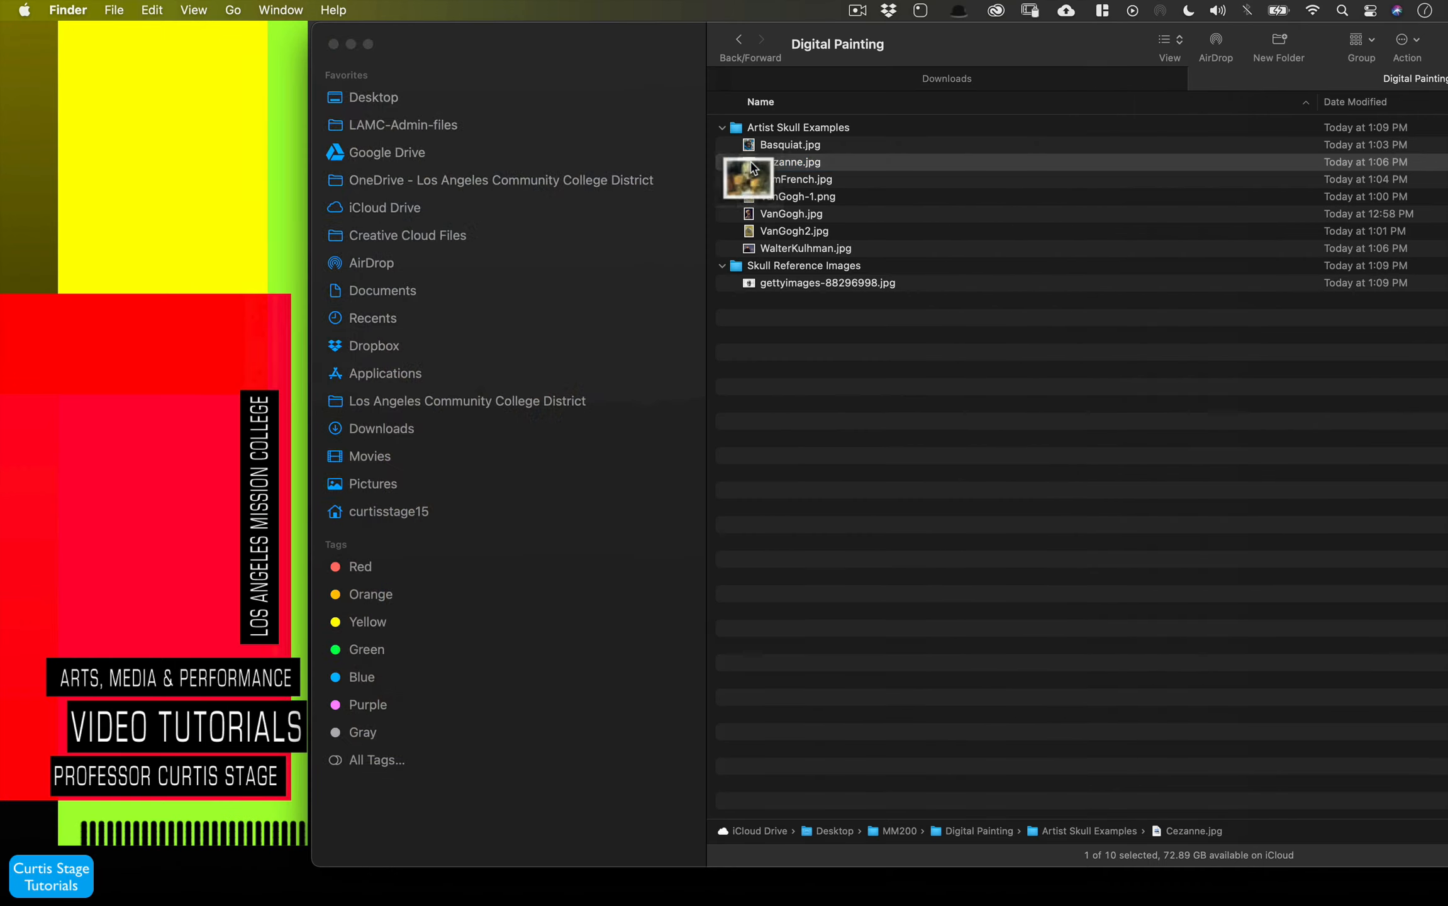
left_click(751, 176)
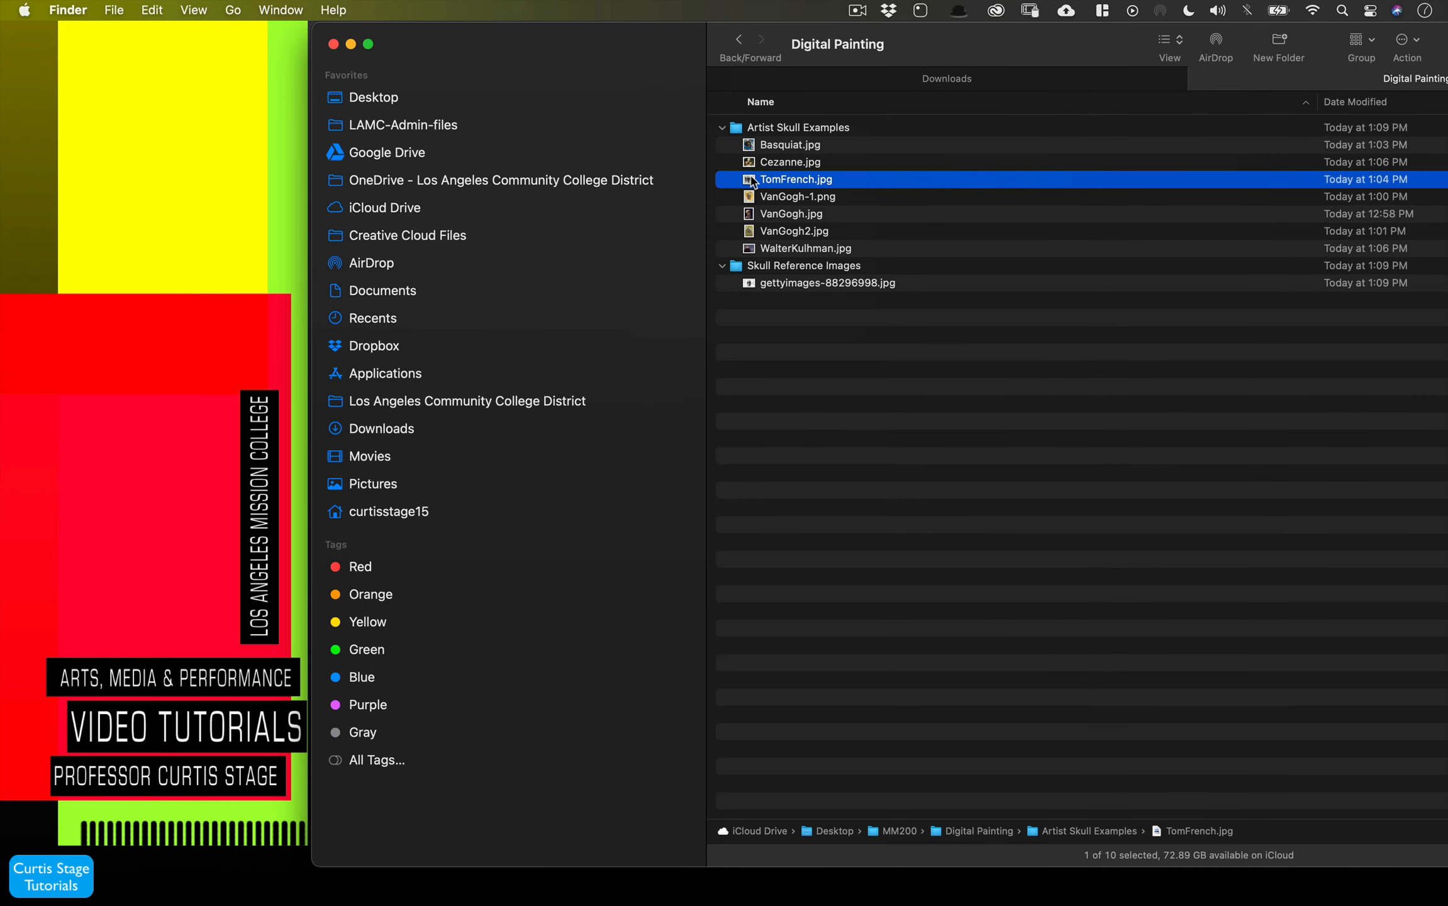
key("space")
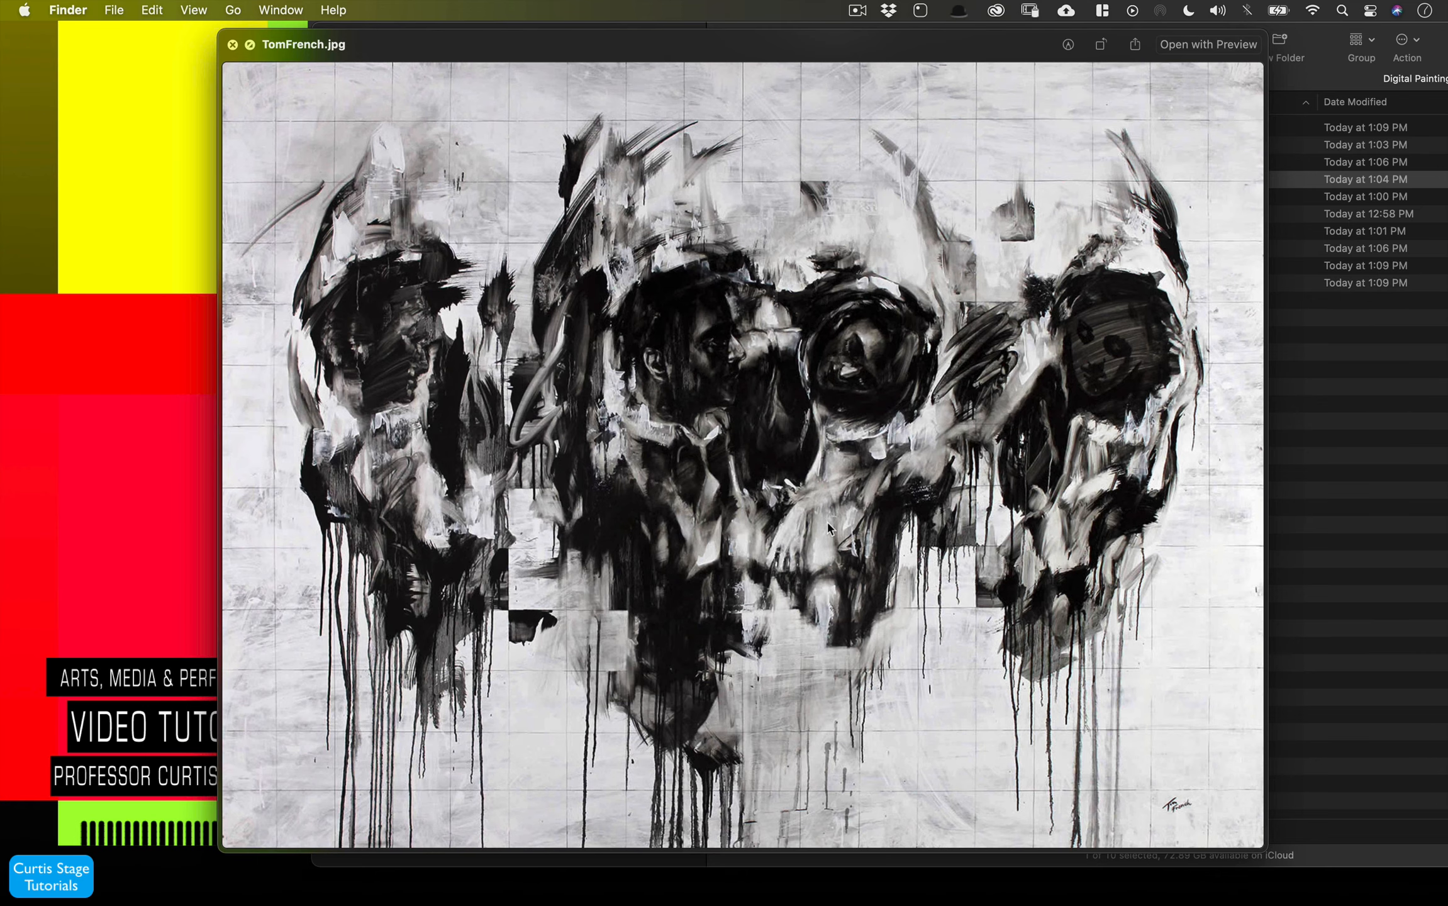
left_click(232, 44)
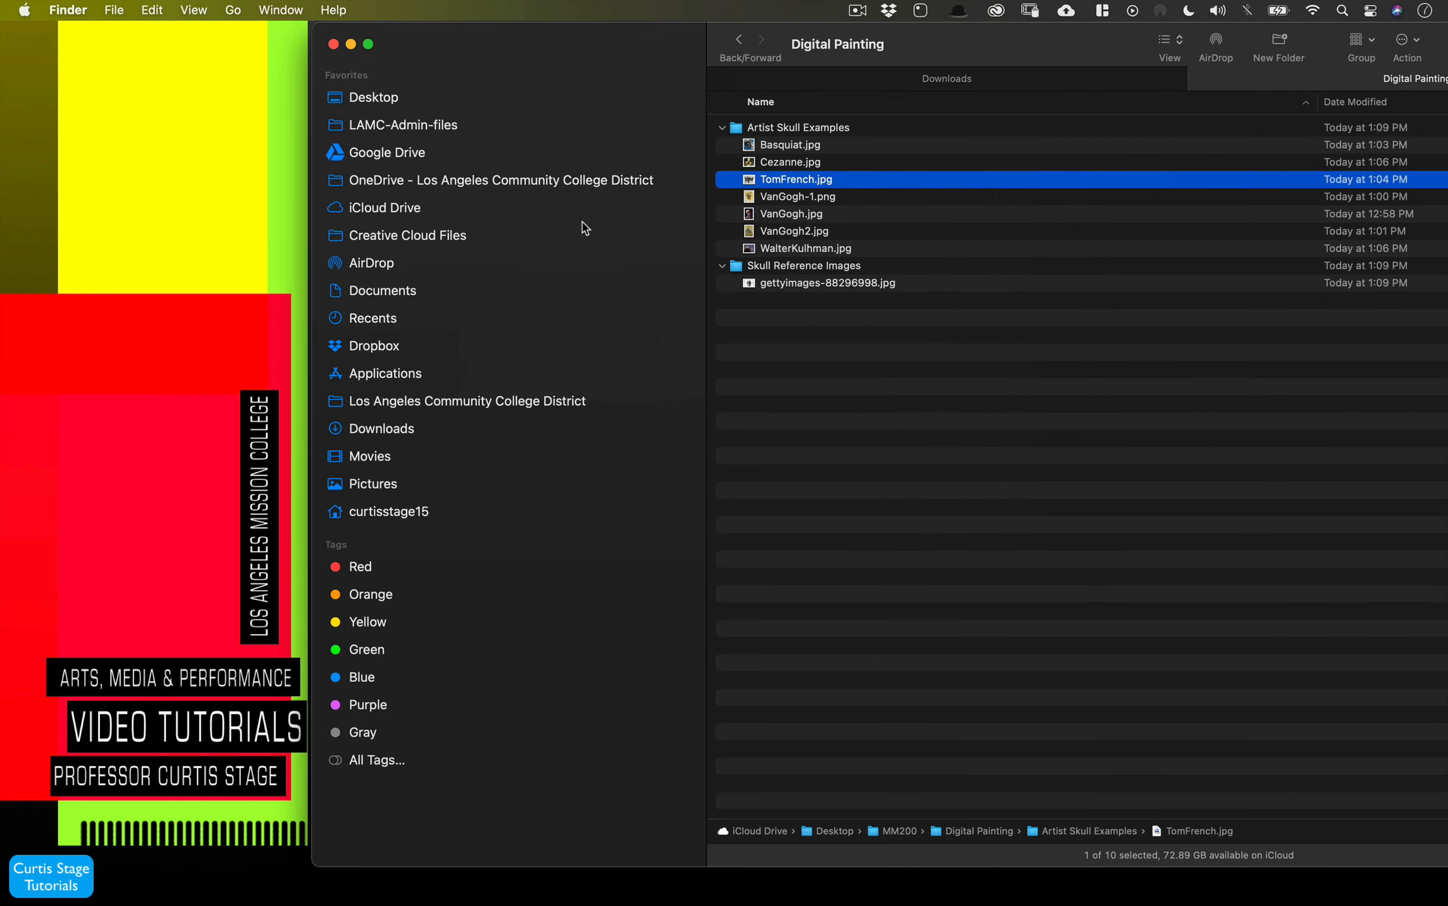
left_click(815, 200)
key("space")
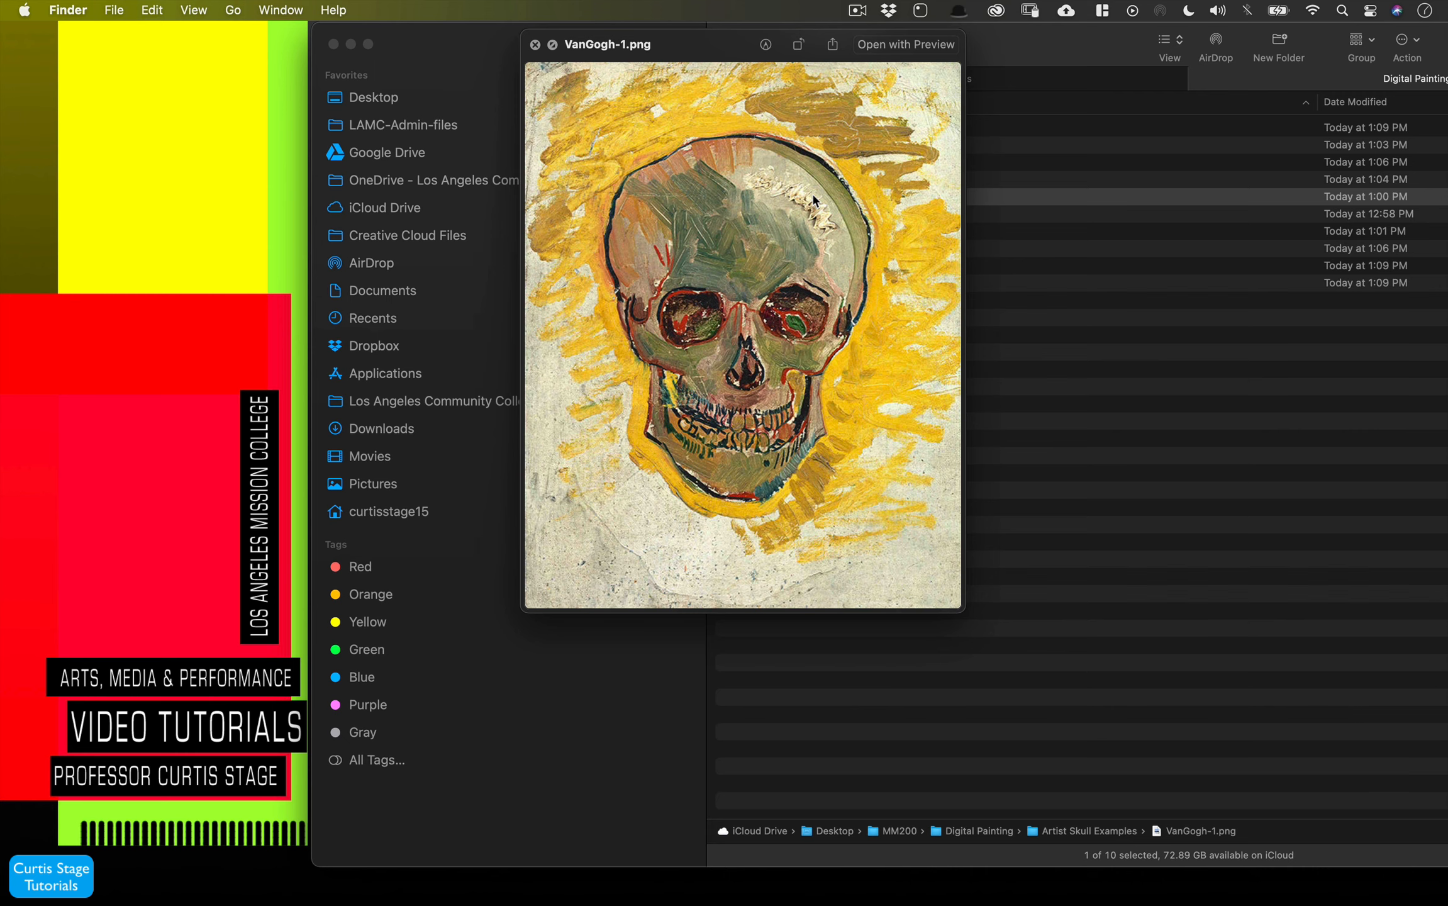
key("space")
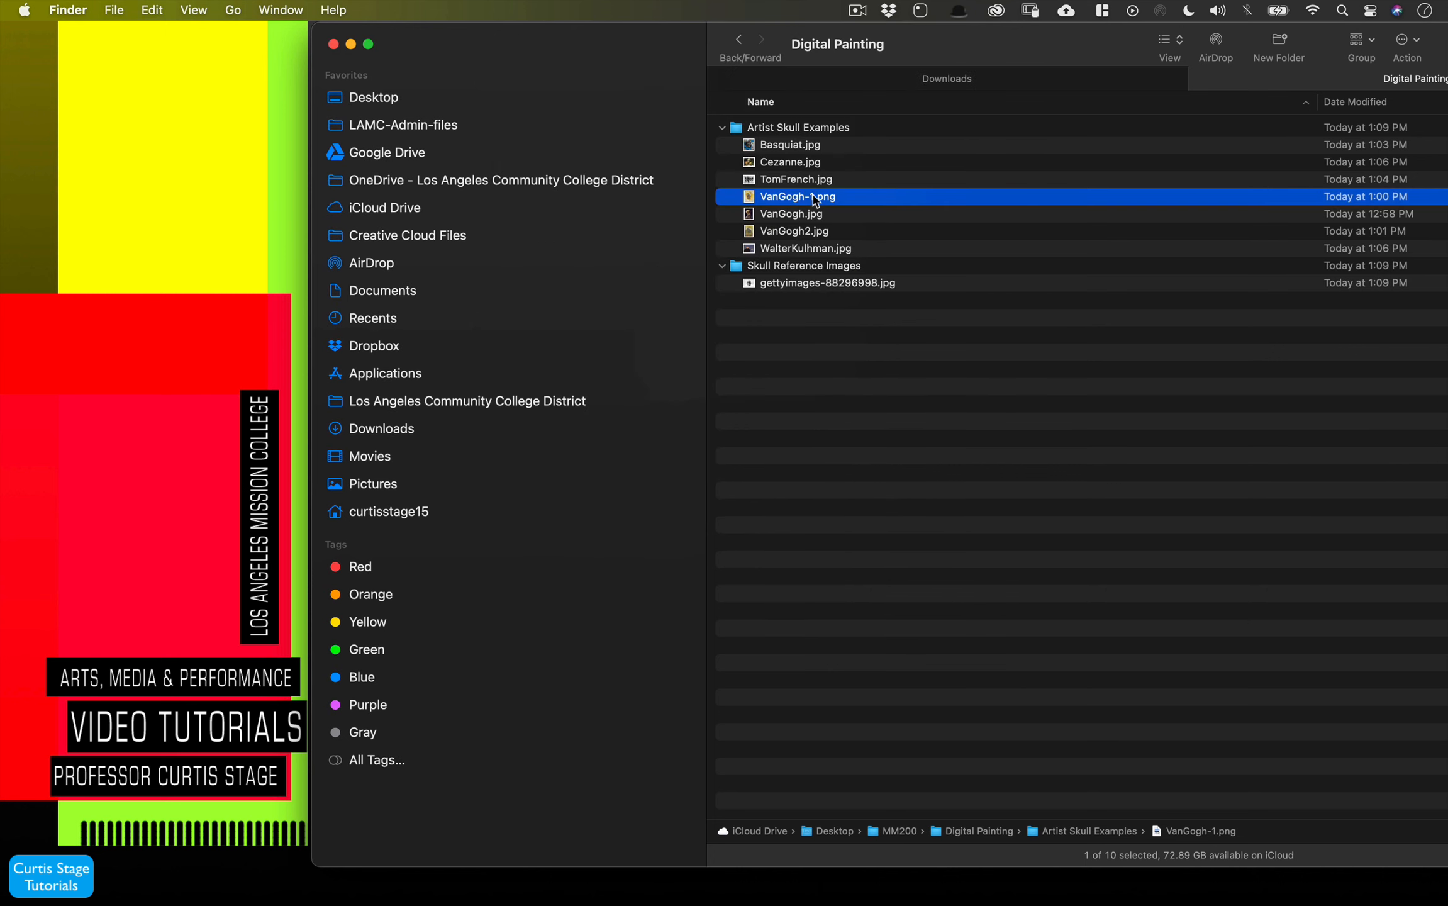
left_click(779, 217)
key("space")
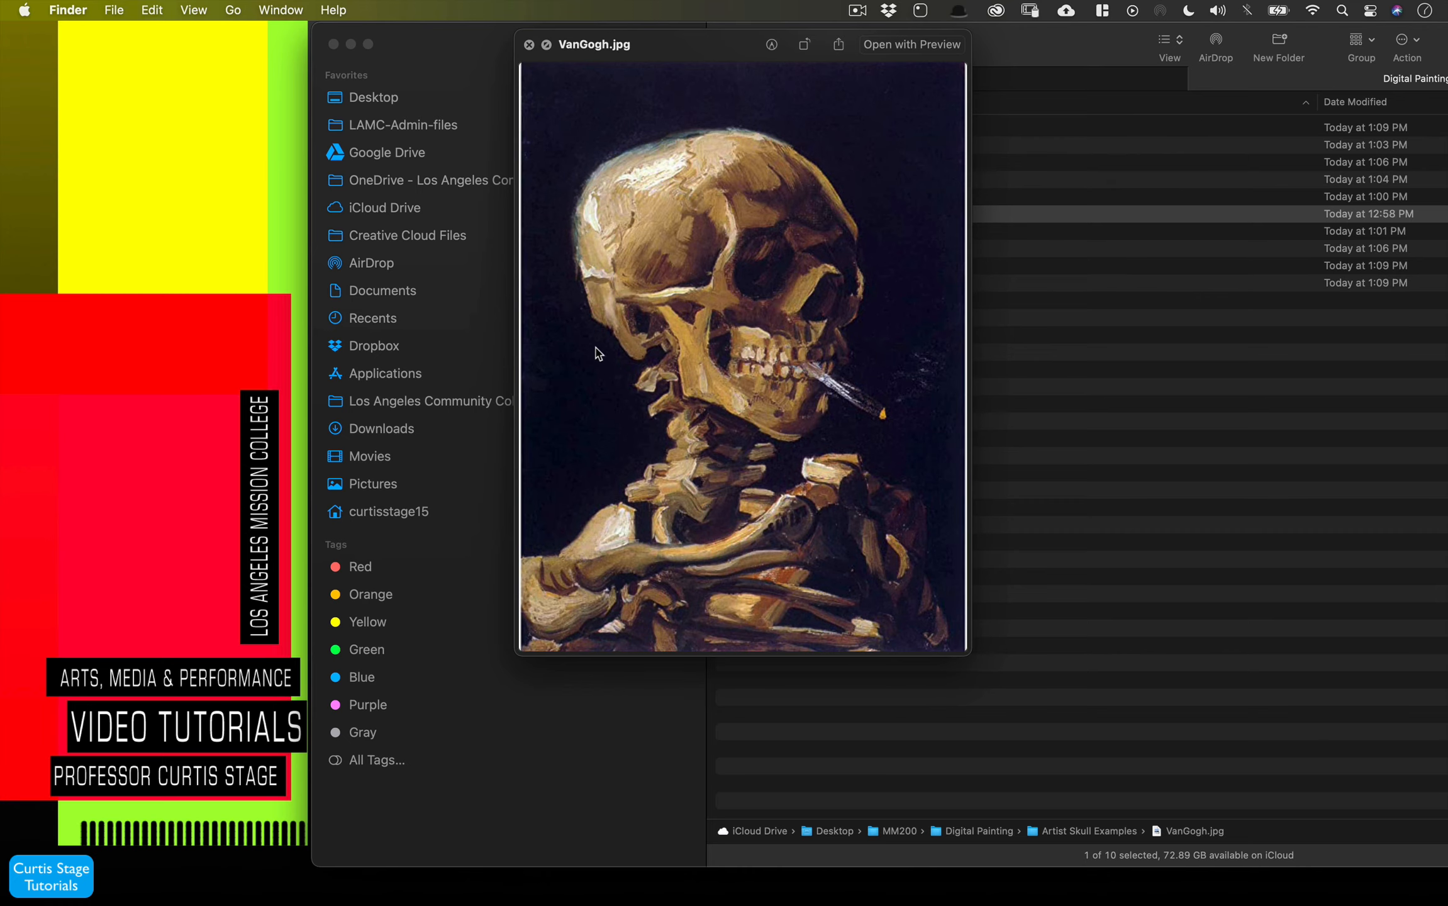
left_click(529, 44)
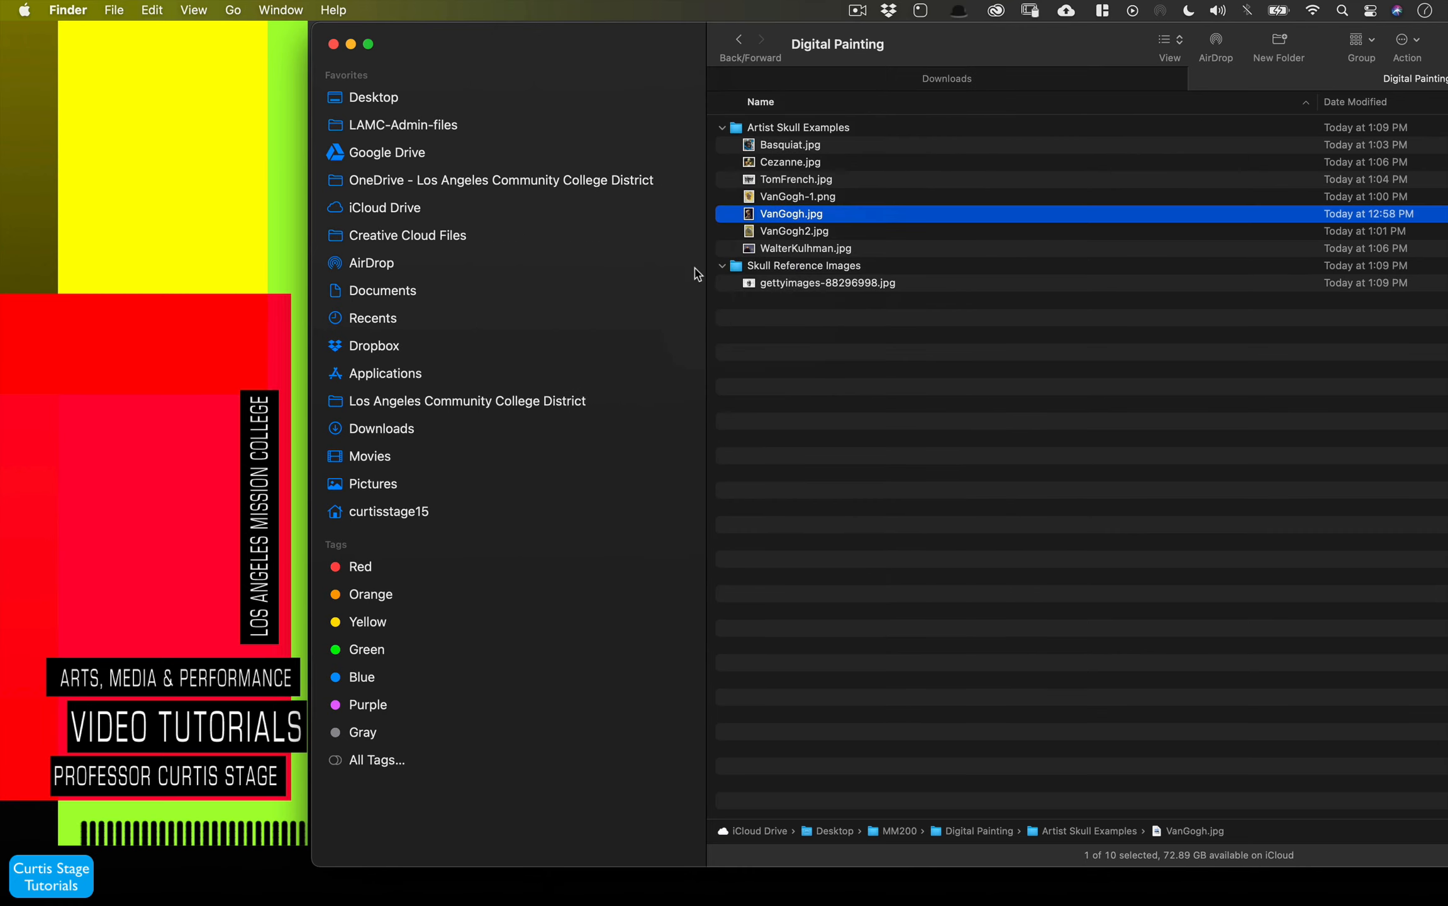
- Preview the VanGogh2, WalterKulhman, and Basquiat skull paintings in the same folder
left_click(755, 237)
key("space")
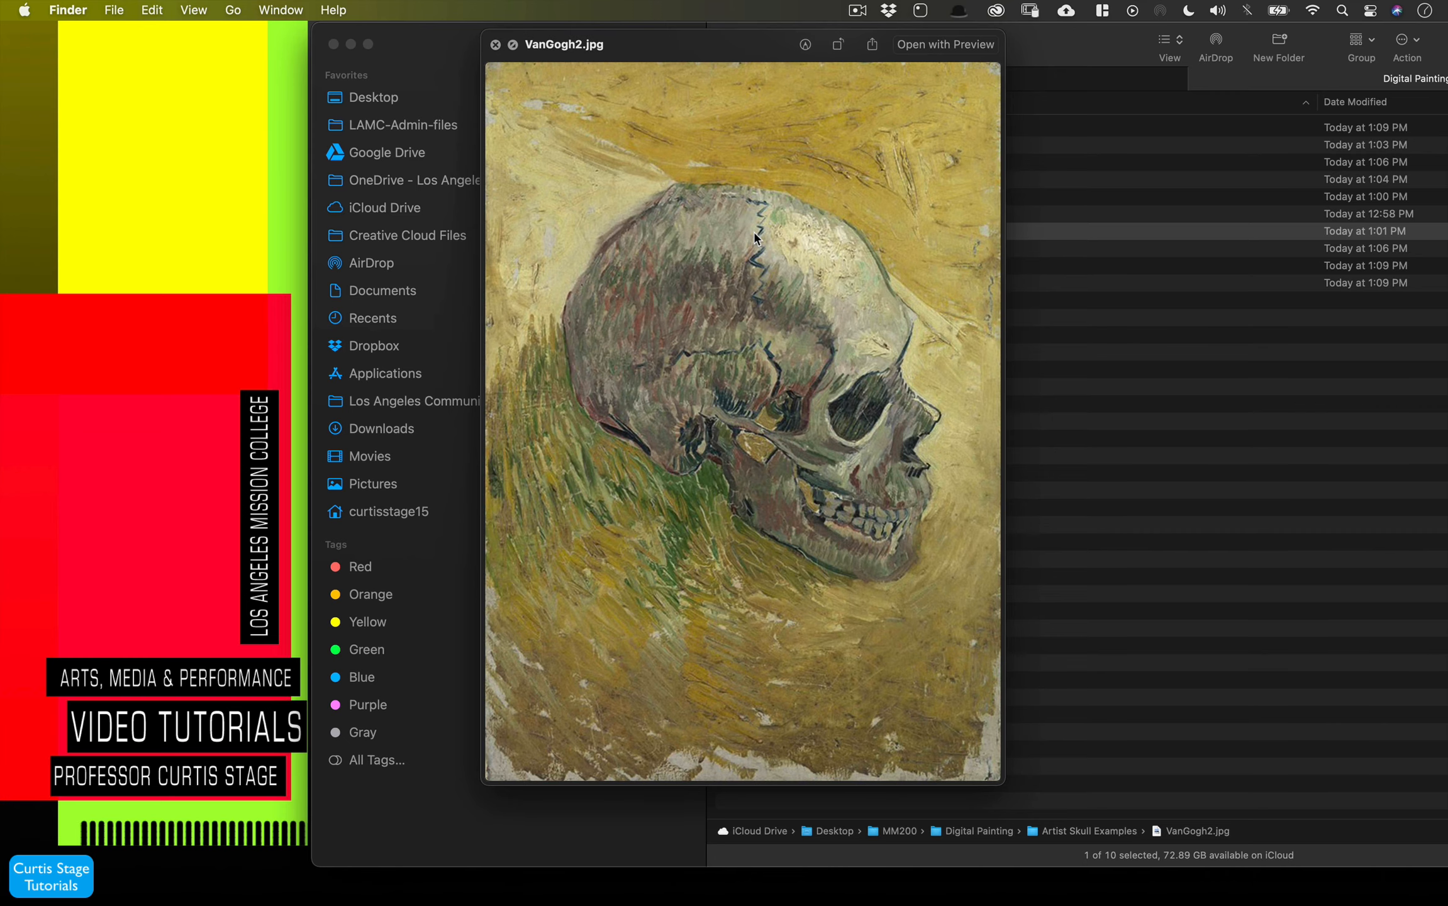
key("space")
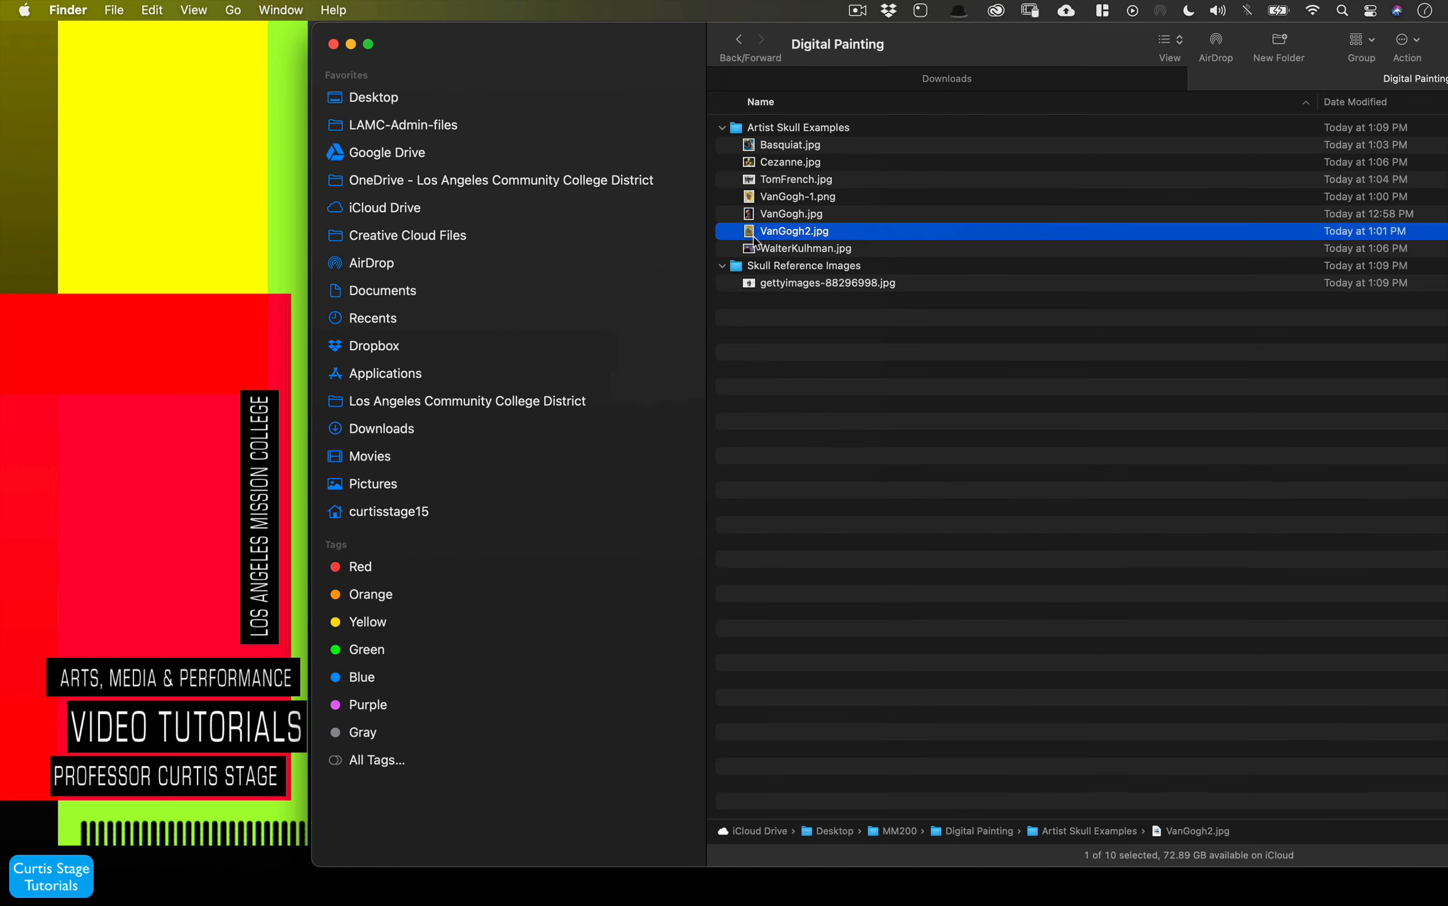
left_click(754, 251)
key("space")
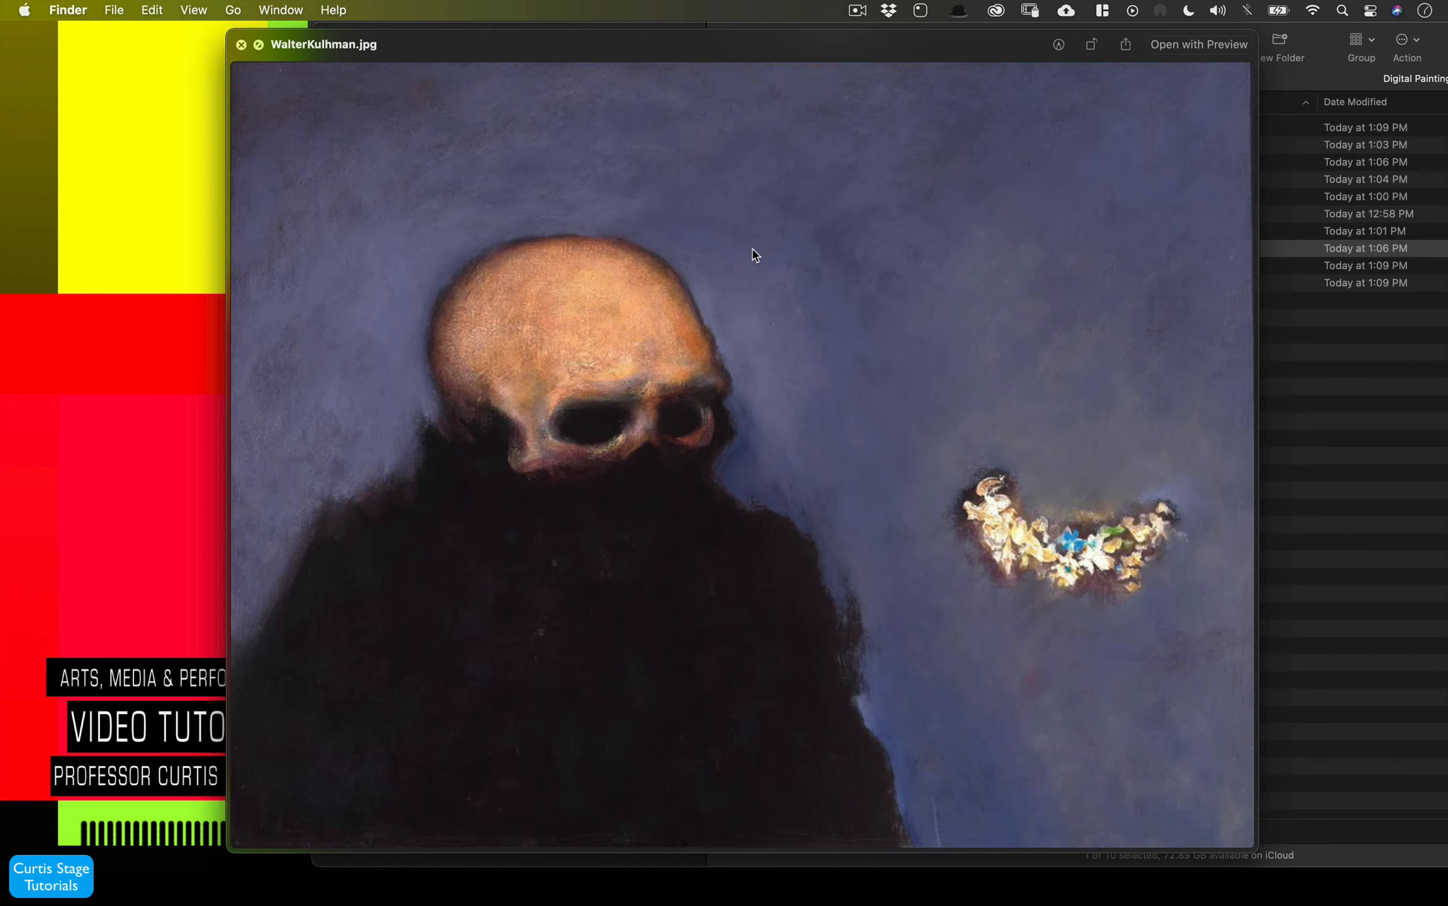
key("space")
left_click(794, 146)
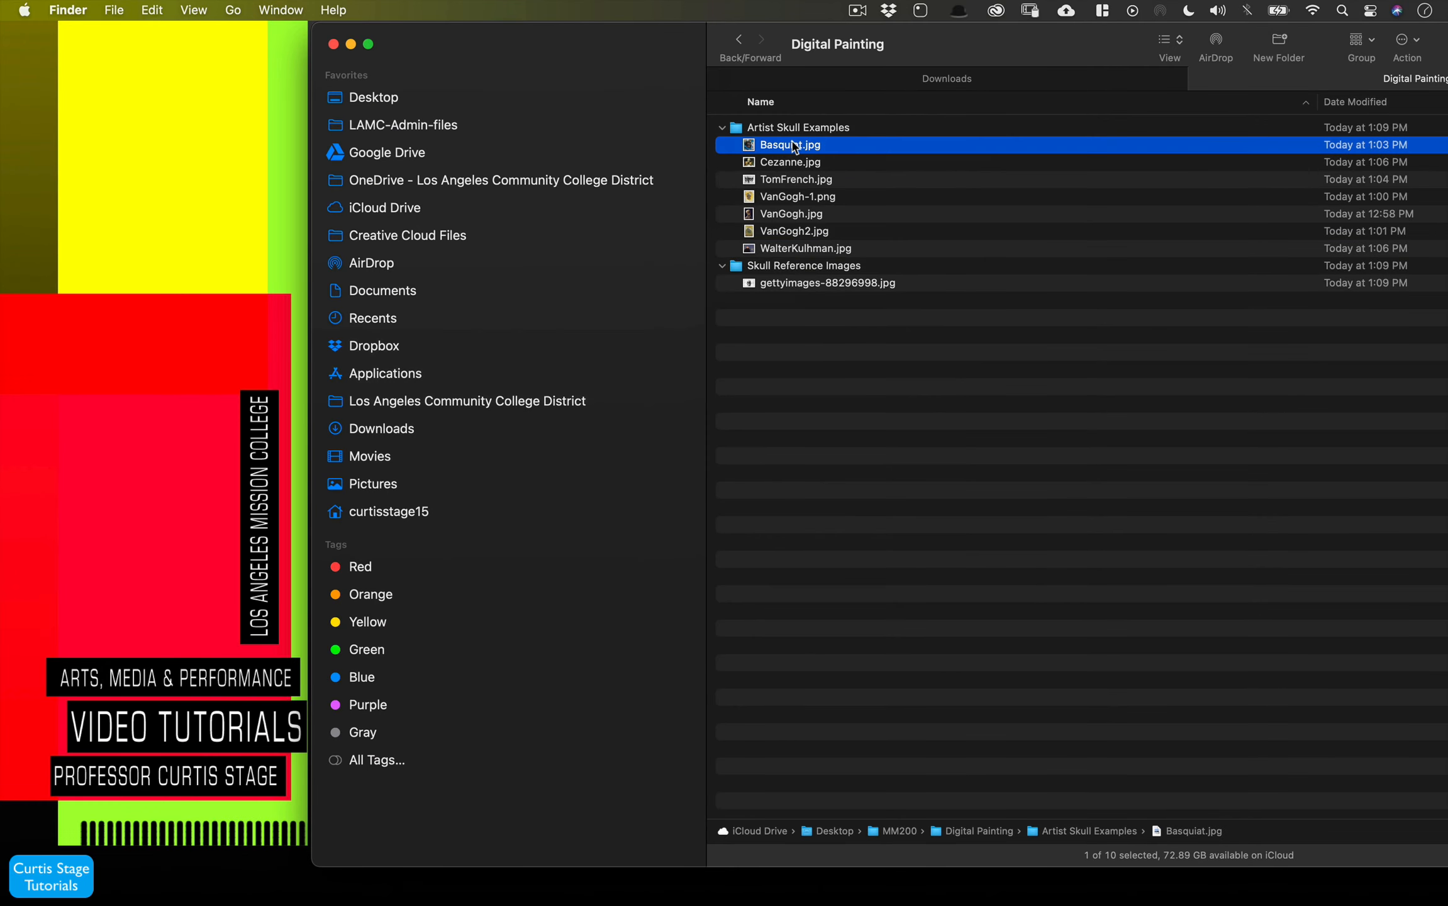
key("space")
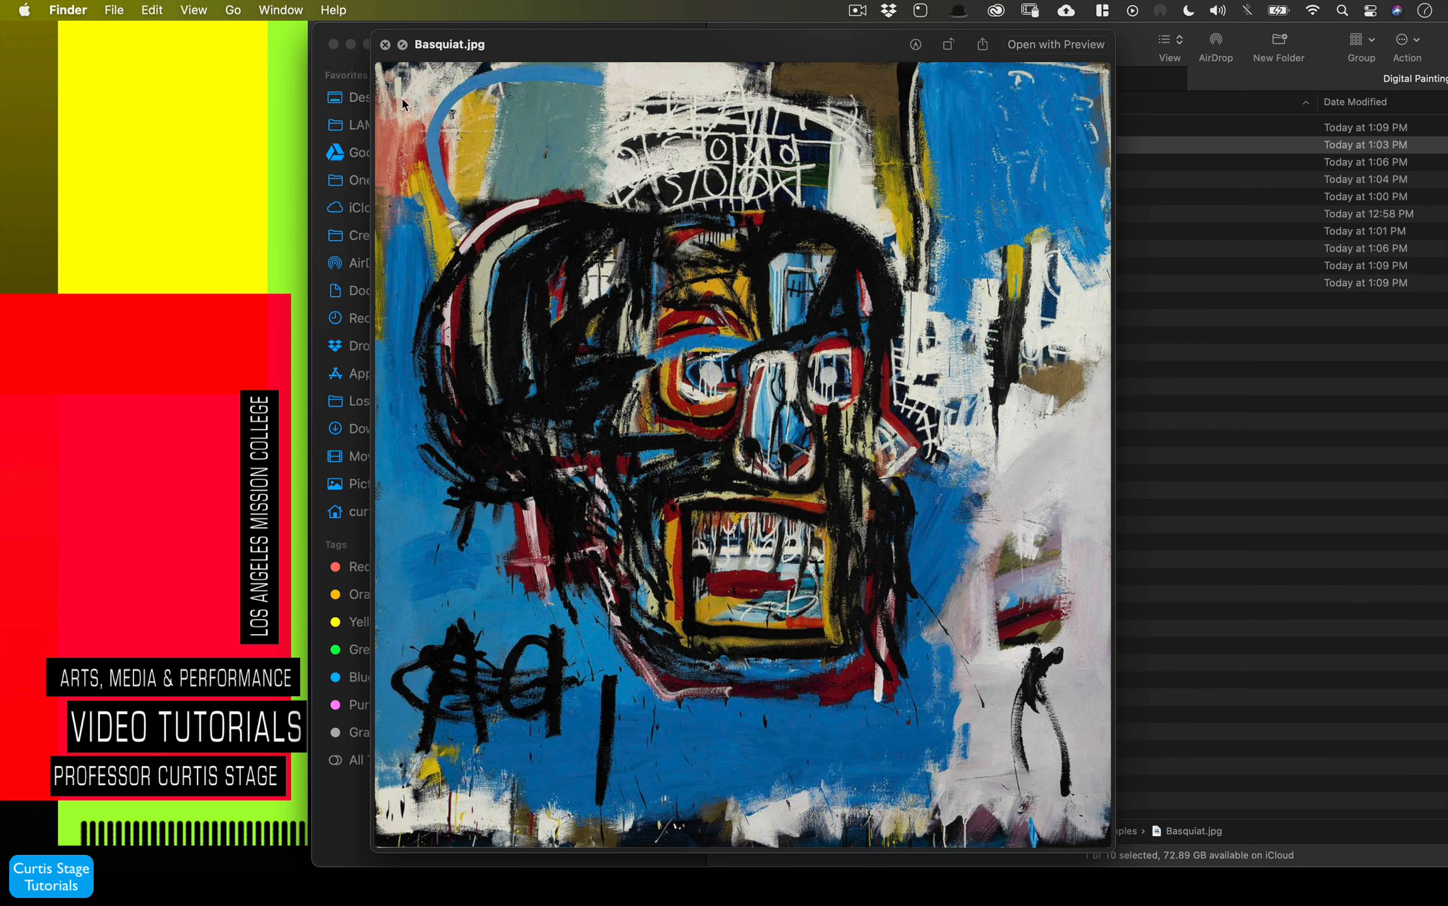
left_click(385, 44)
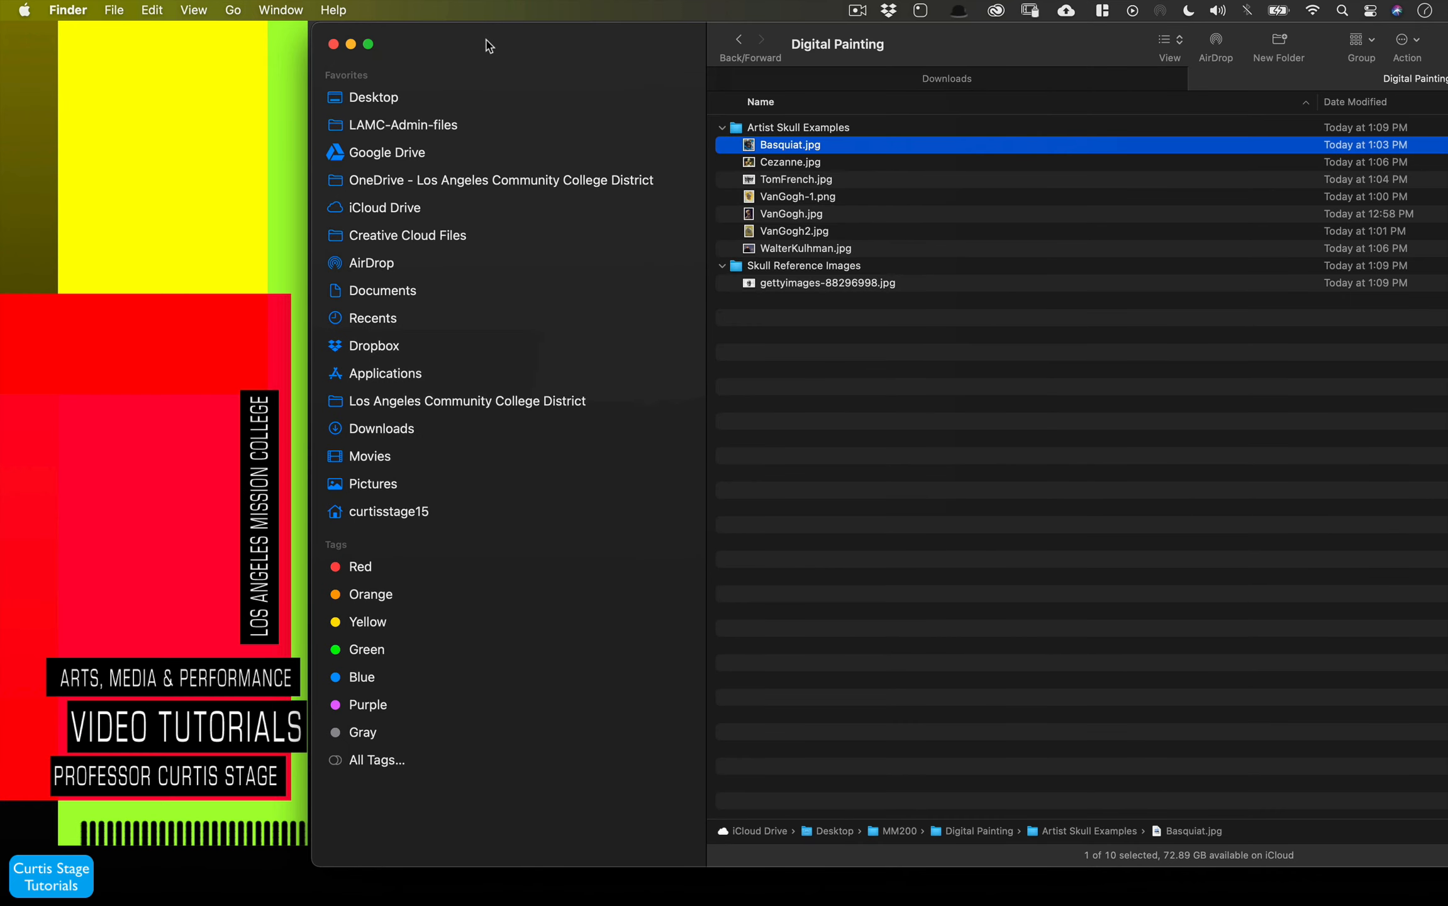
- Switch to Photoshop and close the New Document dialog
left_click_drag(486, 40, 1446, 91)
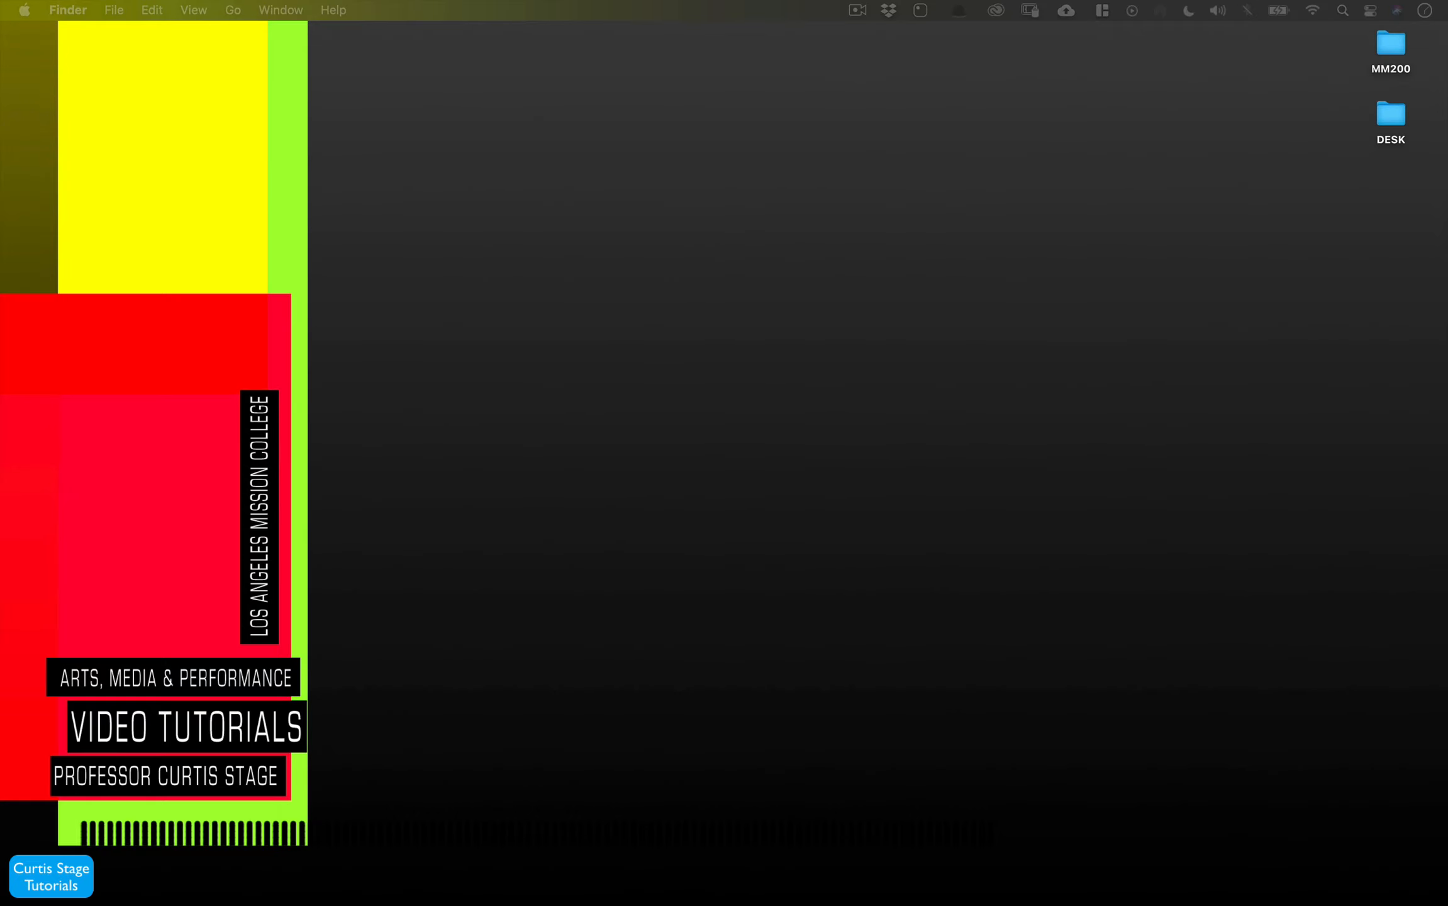
left_click_drag(793, 0, 616, 104)
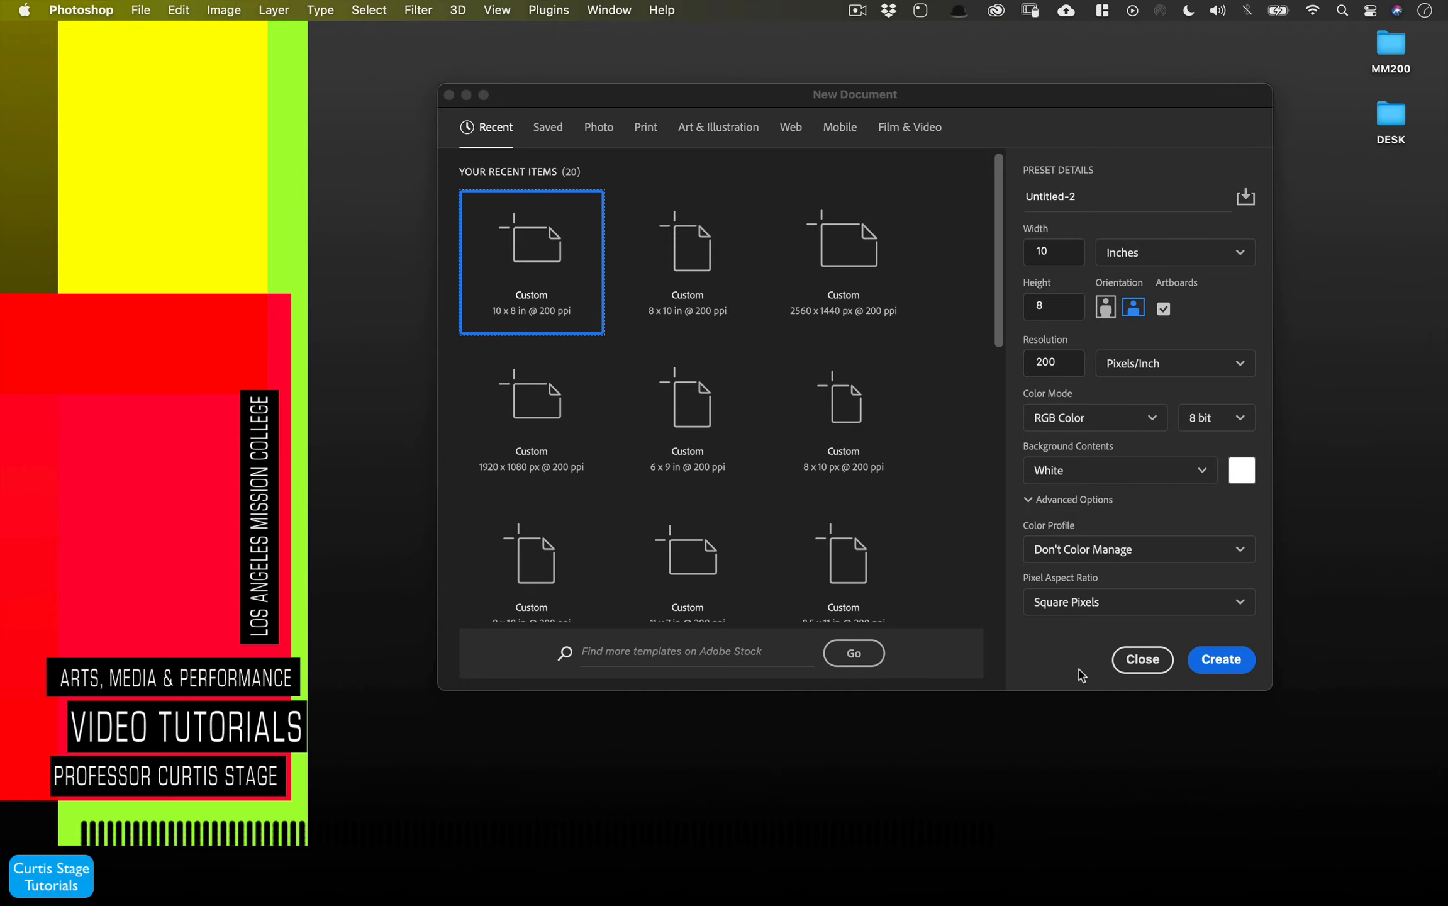
left_click(449, 95)
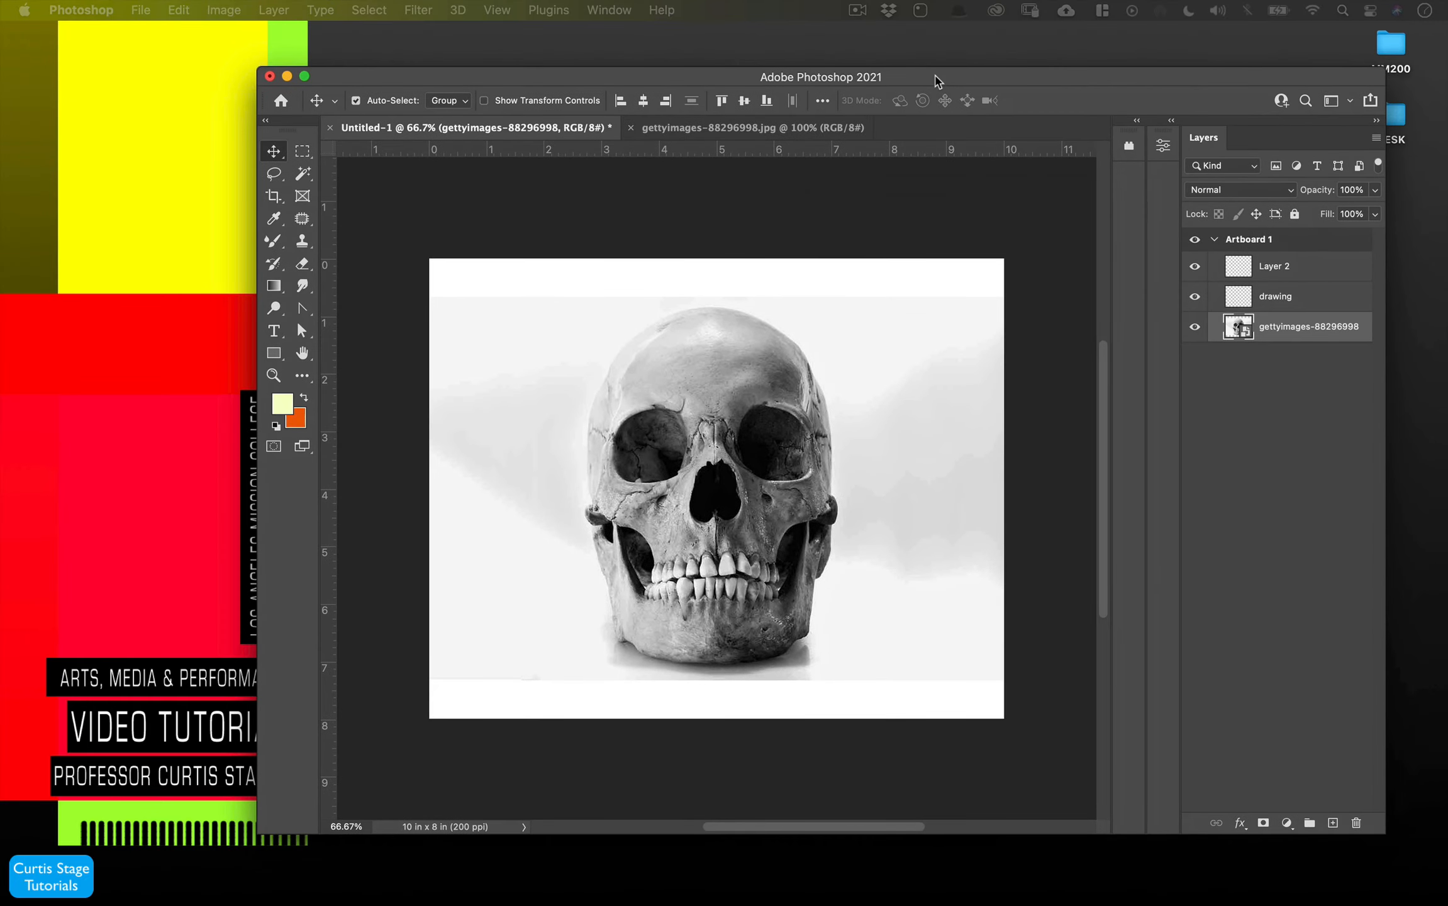
left_click_drag(932, 79, 913, 75)
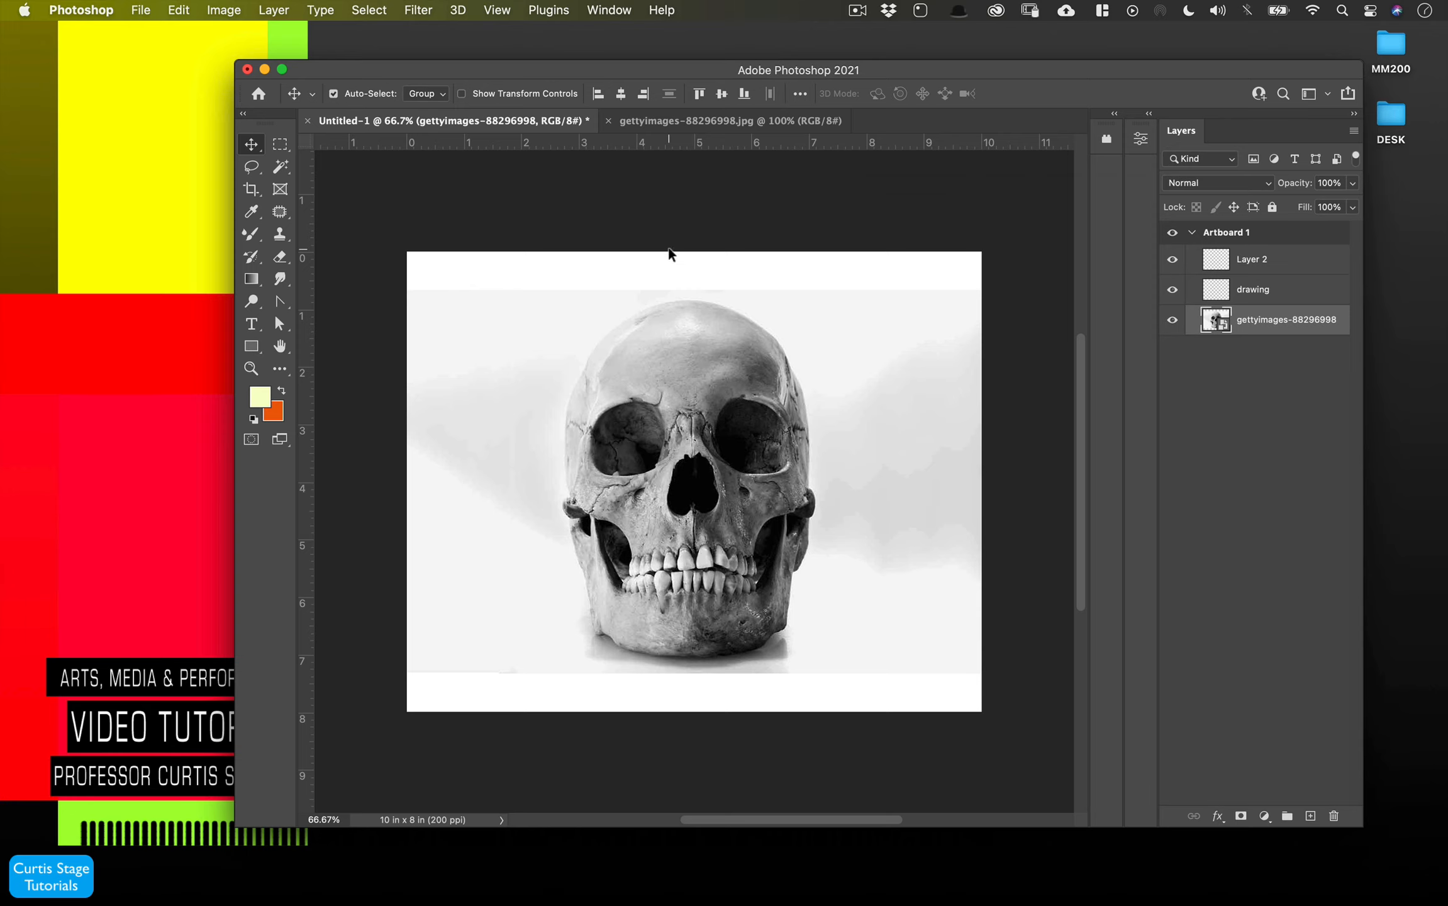
- Lower the skull reference photo layer's opacity to 36% in the Untitled-1 document
left_click(666, 119)
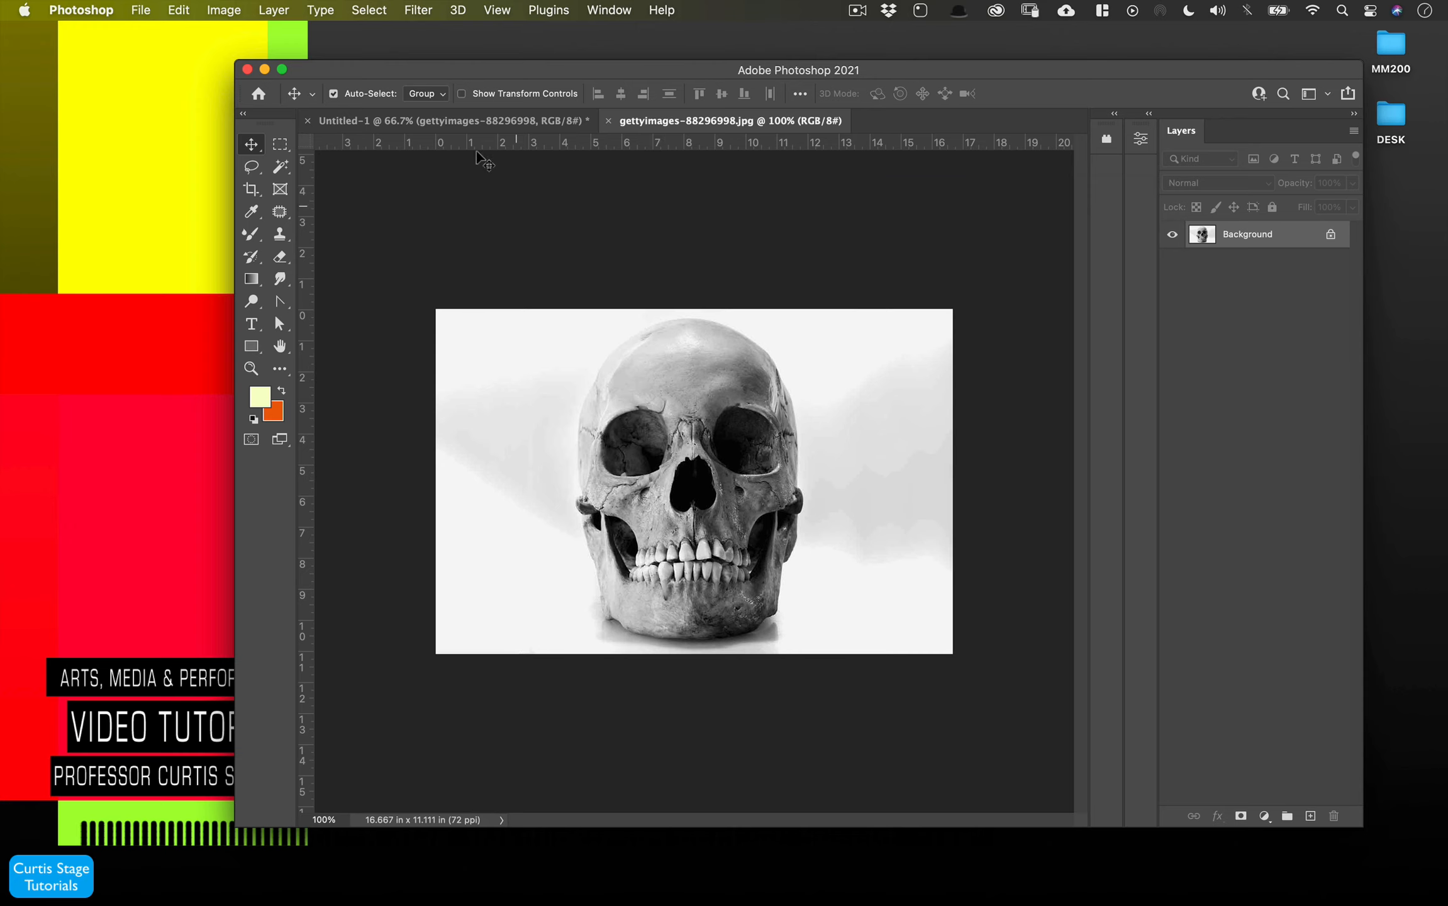
left_click(453, 120)
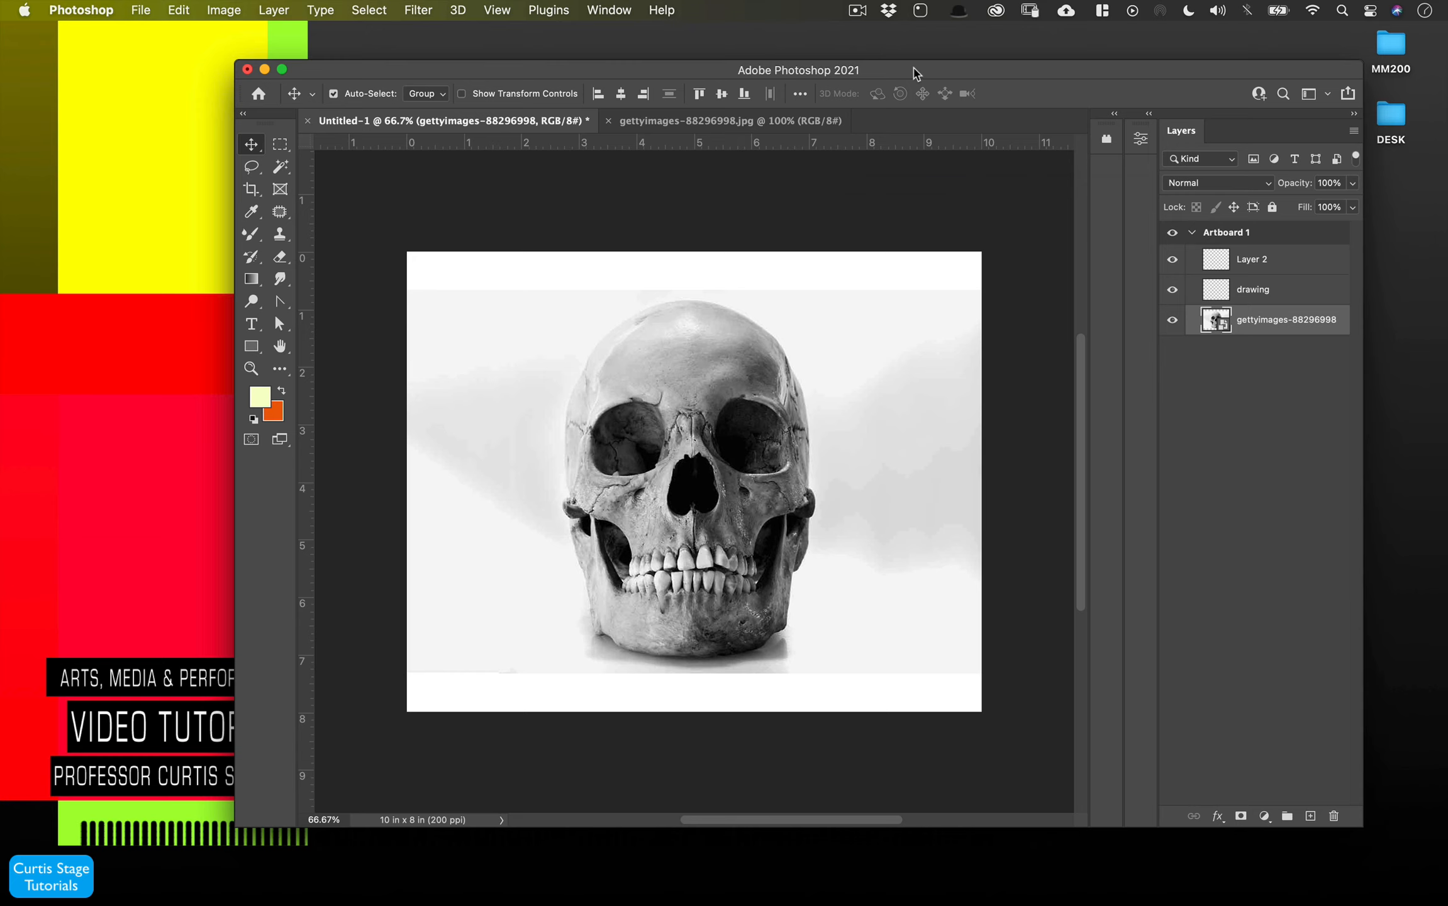
left_click_drag(915, 71, 945, 36)
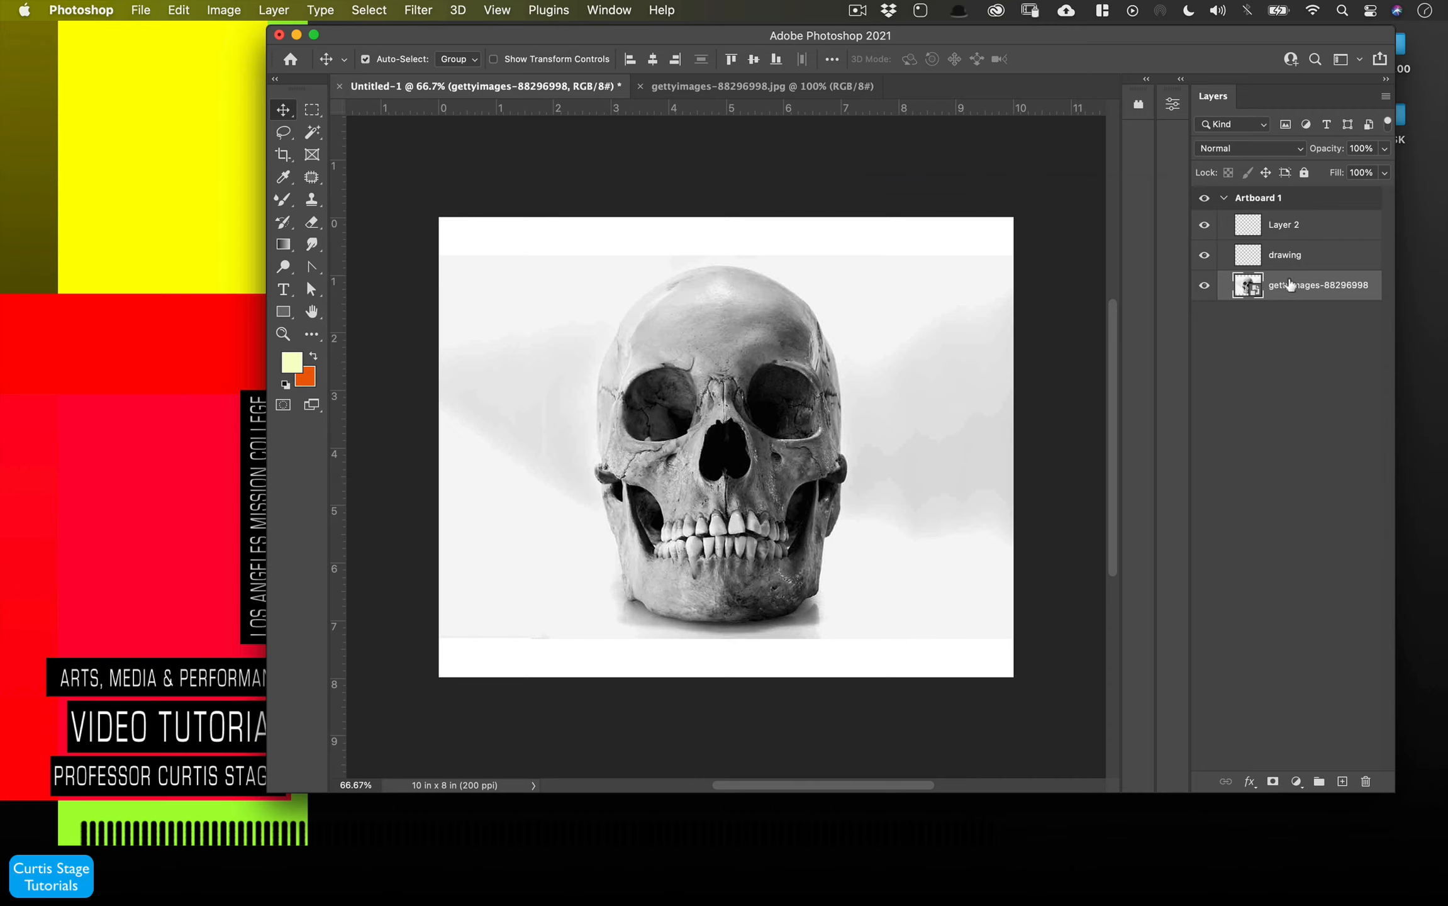
left_click(1279, 267)
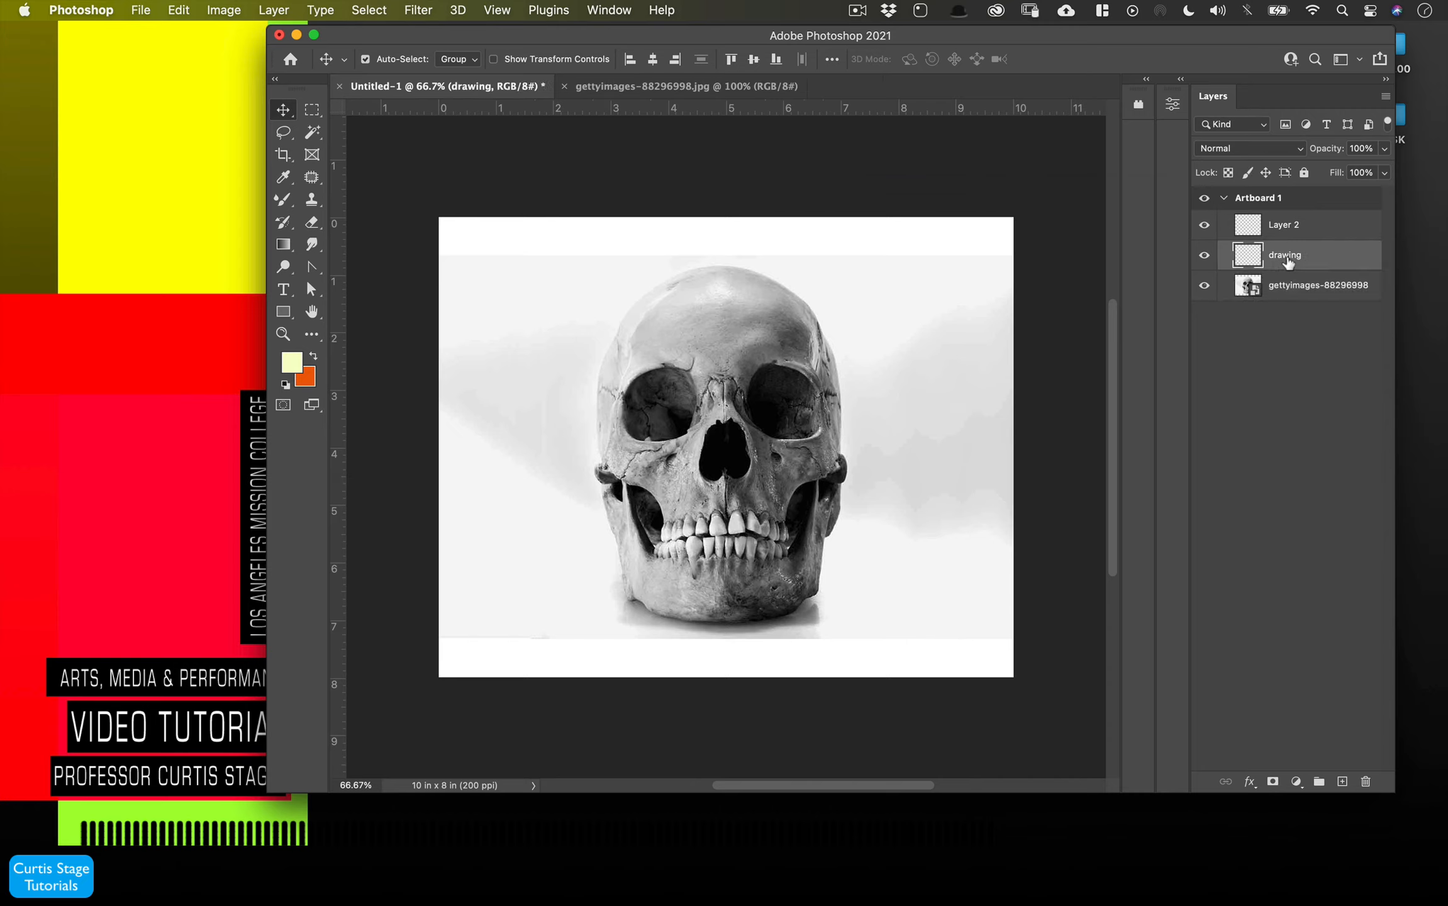
left_click(1280, 288)
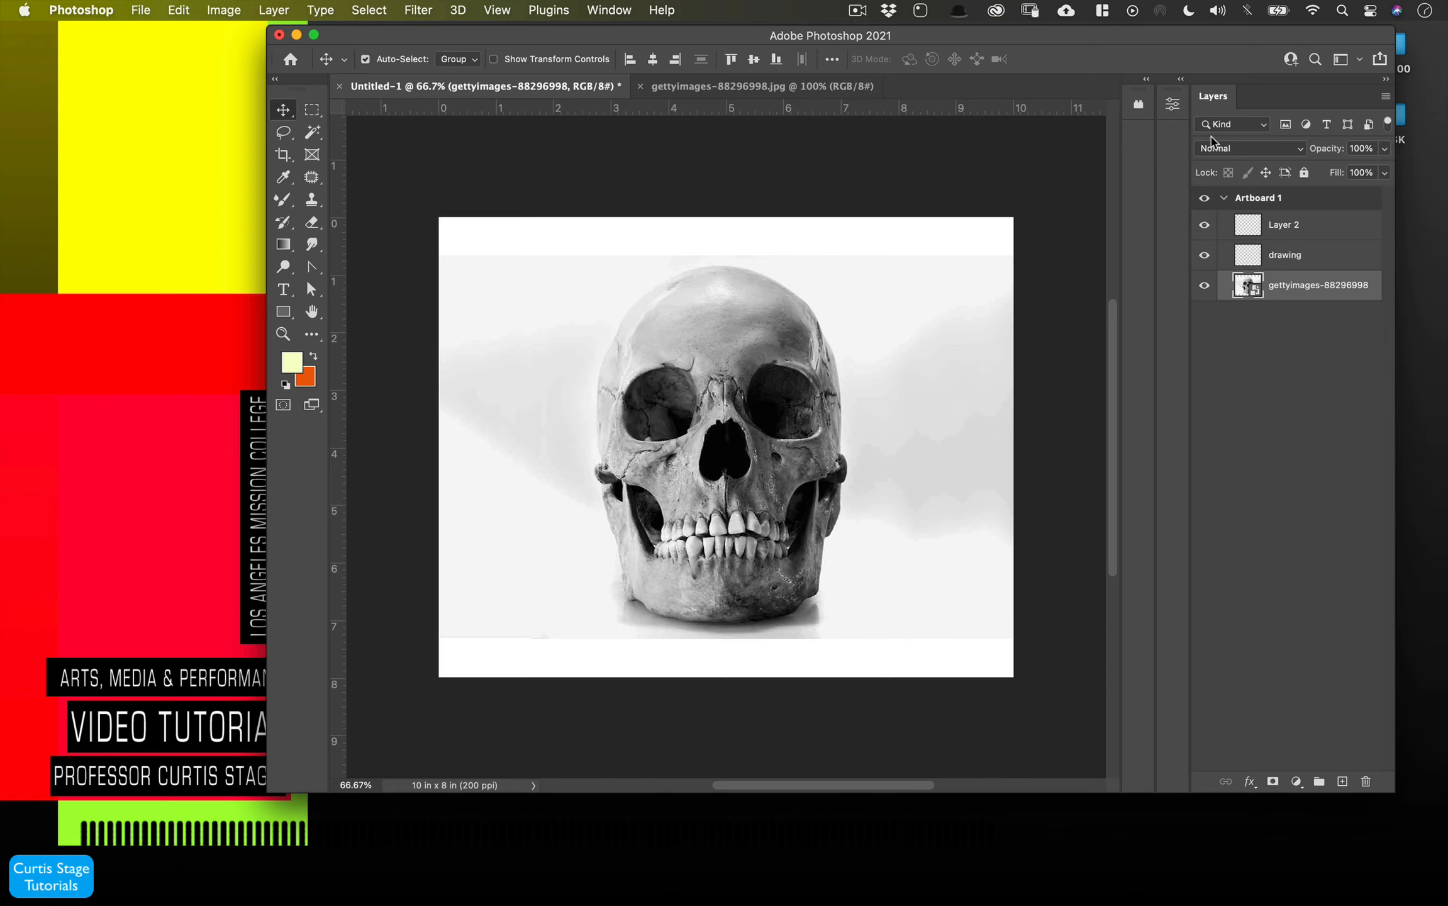
left_click_drag(1324, 150, 1271, 174)
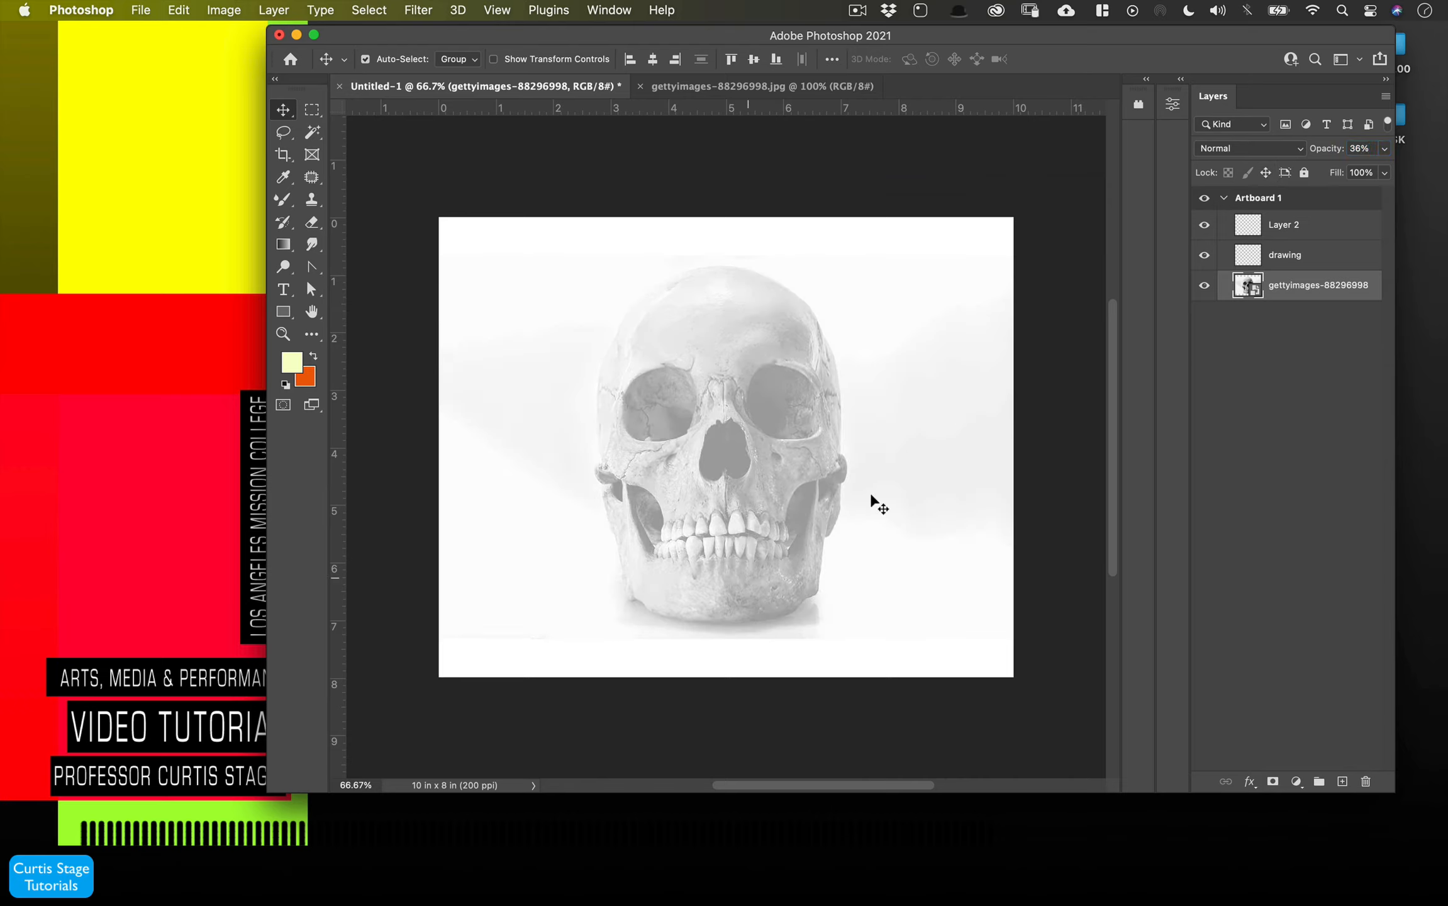
- Lock the skull photo layer and Layer 2 completely, and select the drawing layer
left_click(1286, 255)
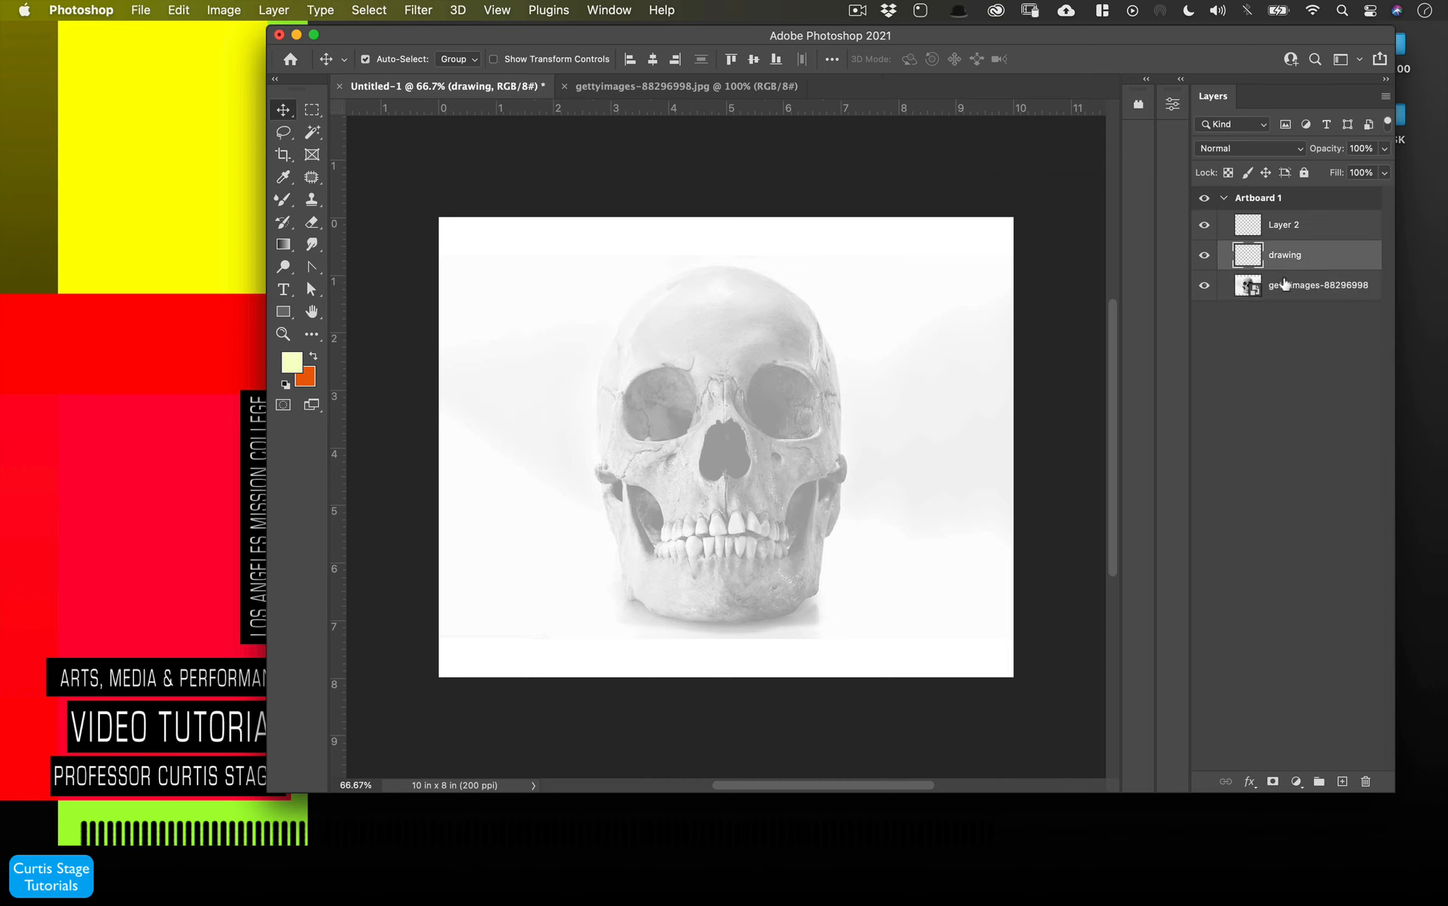
left_click(1288, 293)
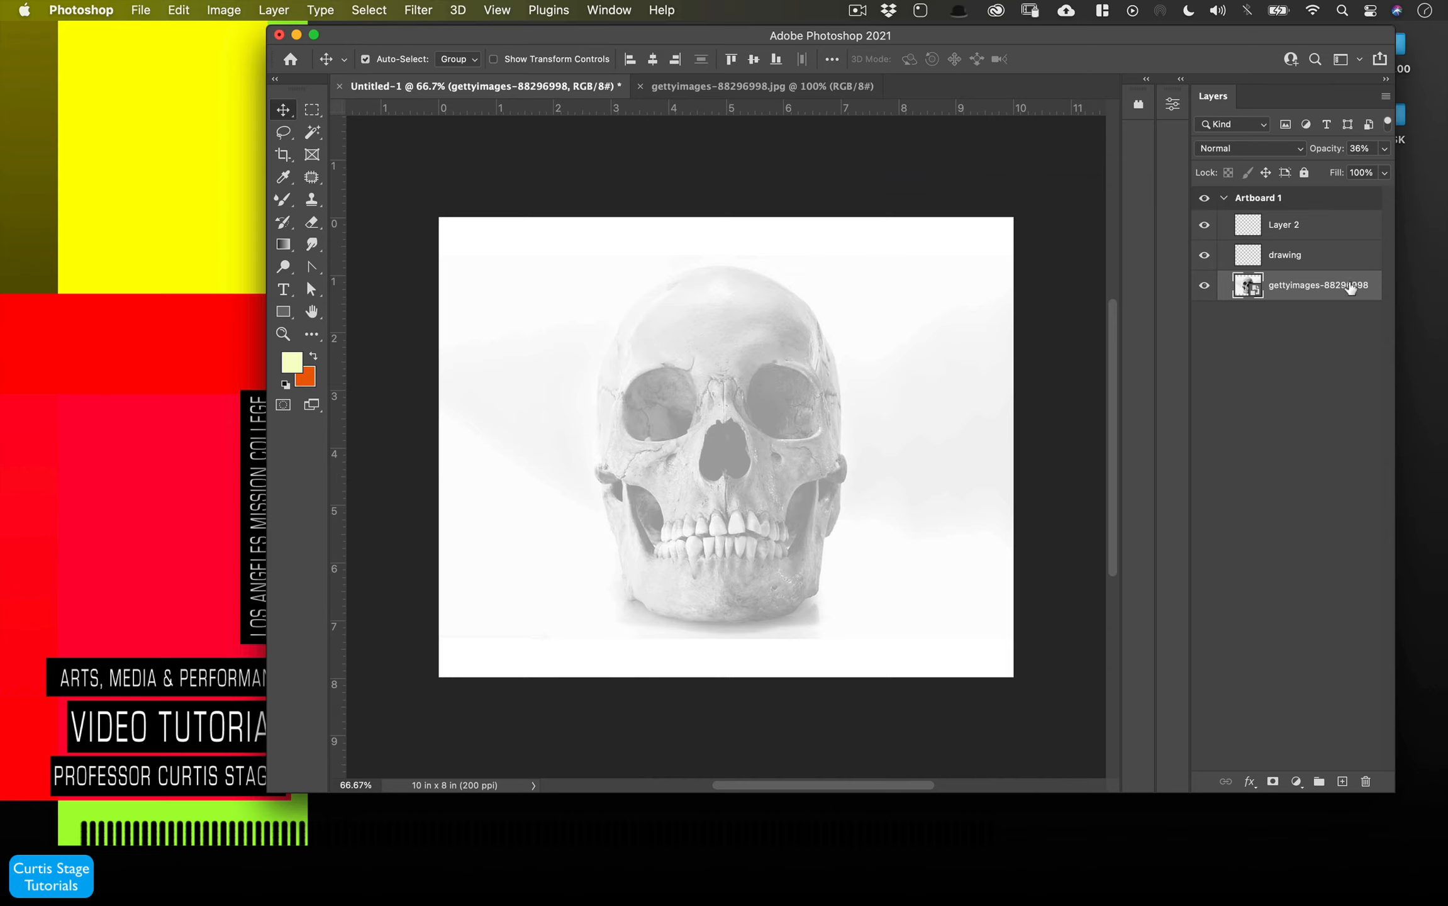
left_click(1304, 172)
left_click(1315, 226)
left_click(1305, 175)
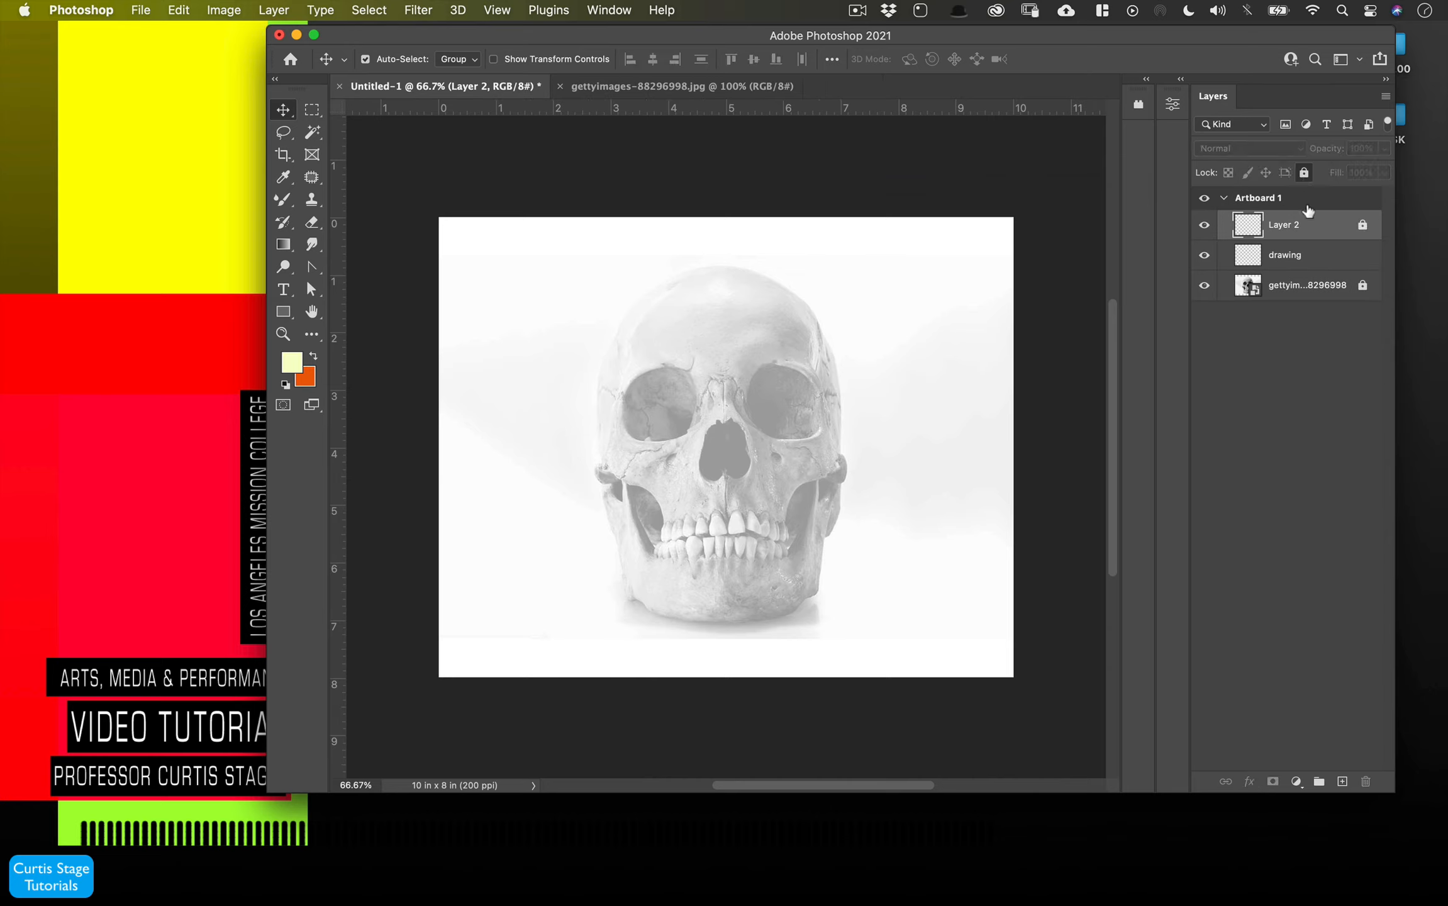
left_click(1321, 256)
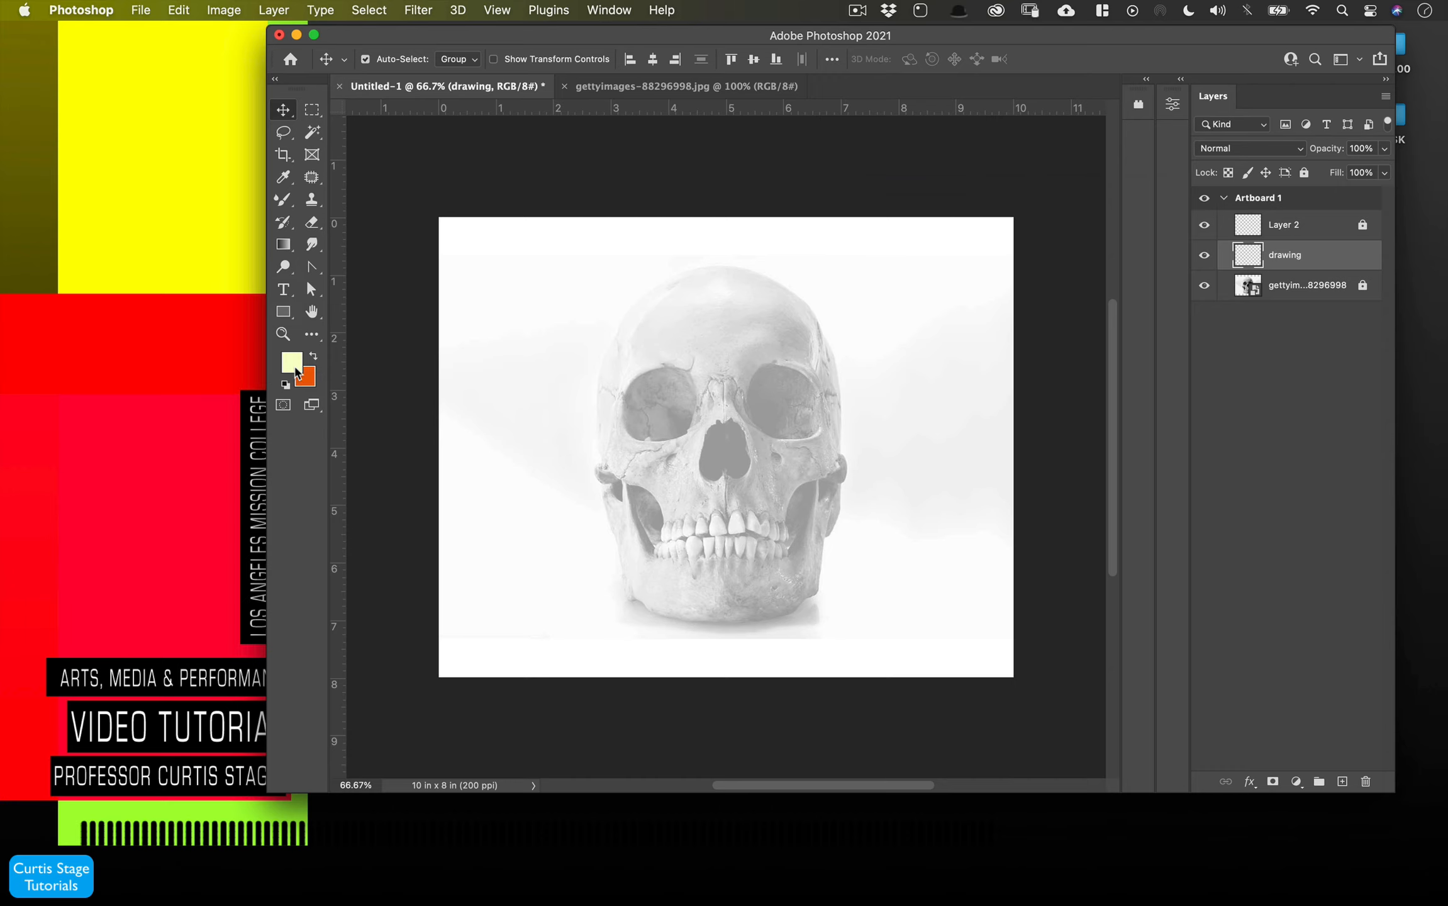
- Set the foreground color to black, 000000
left_click(293, 364)
left_click_drag(290, 668, 61, 896)
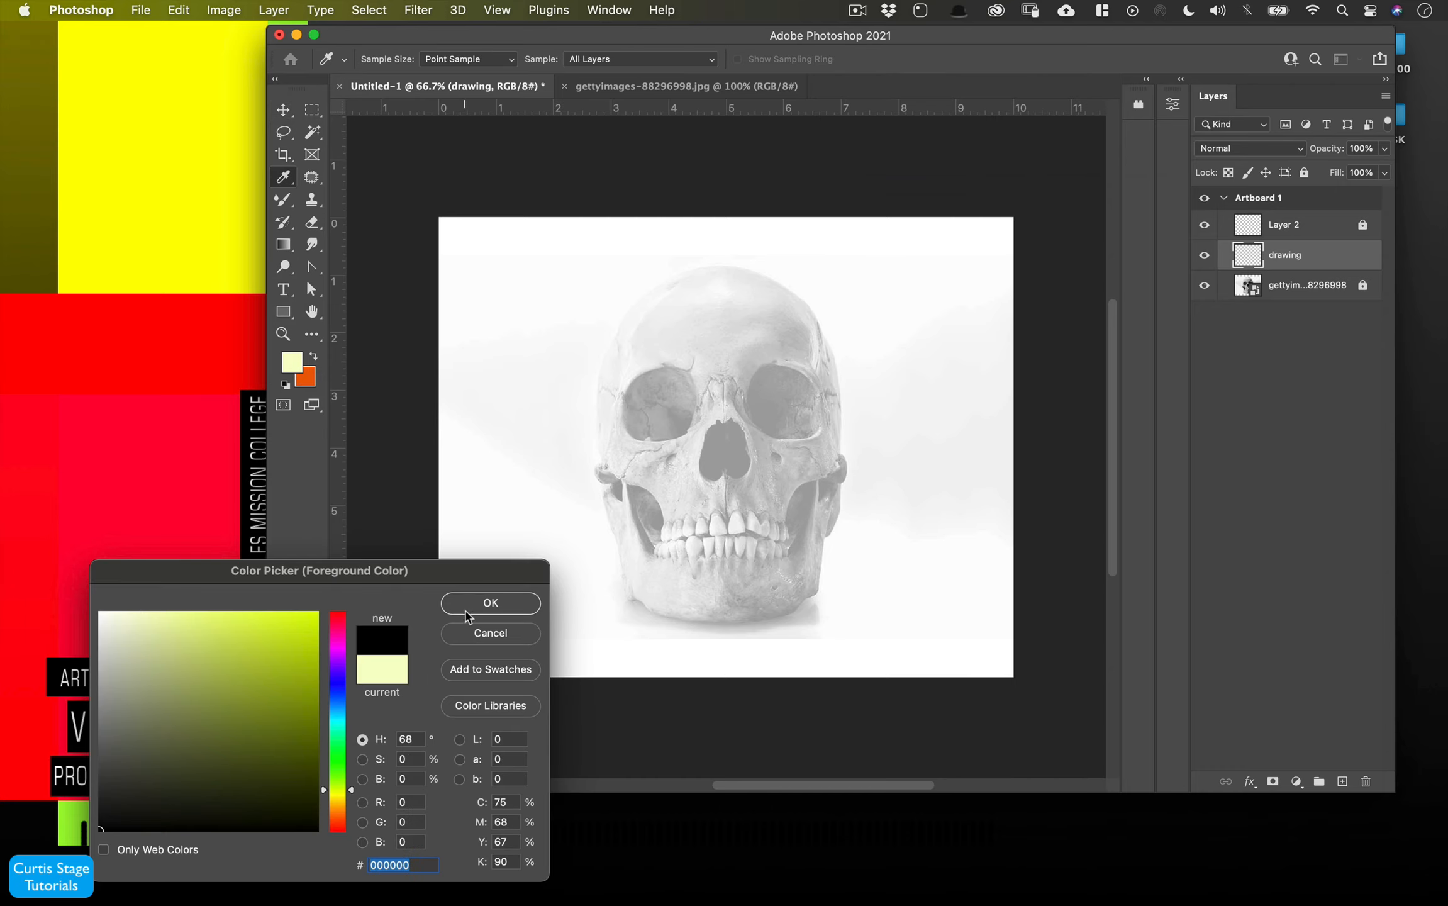
left_click(478, 601)
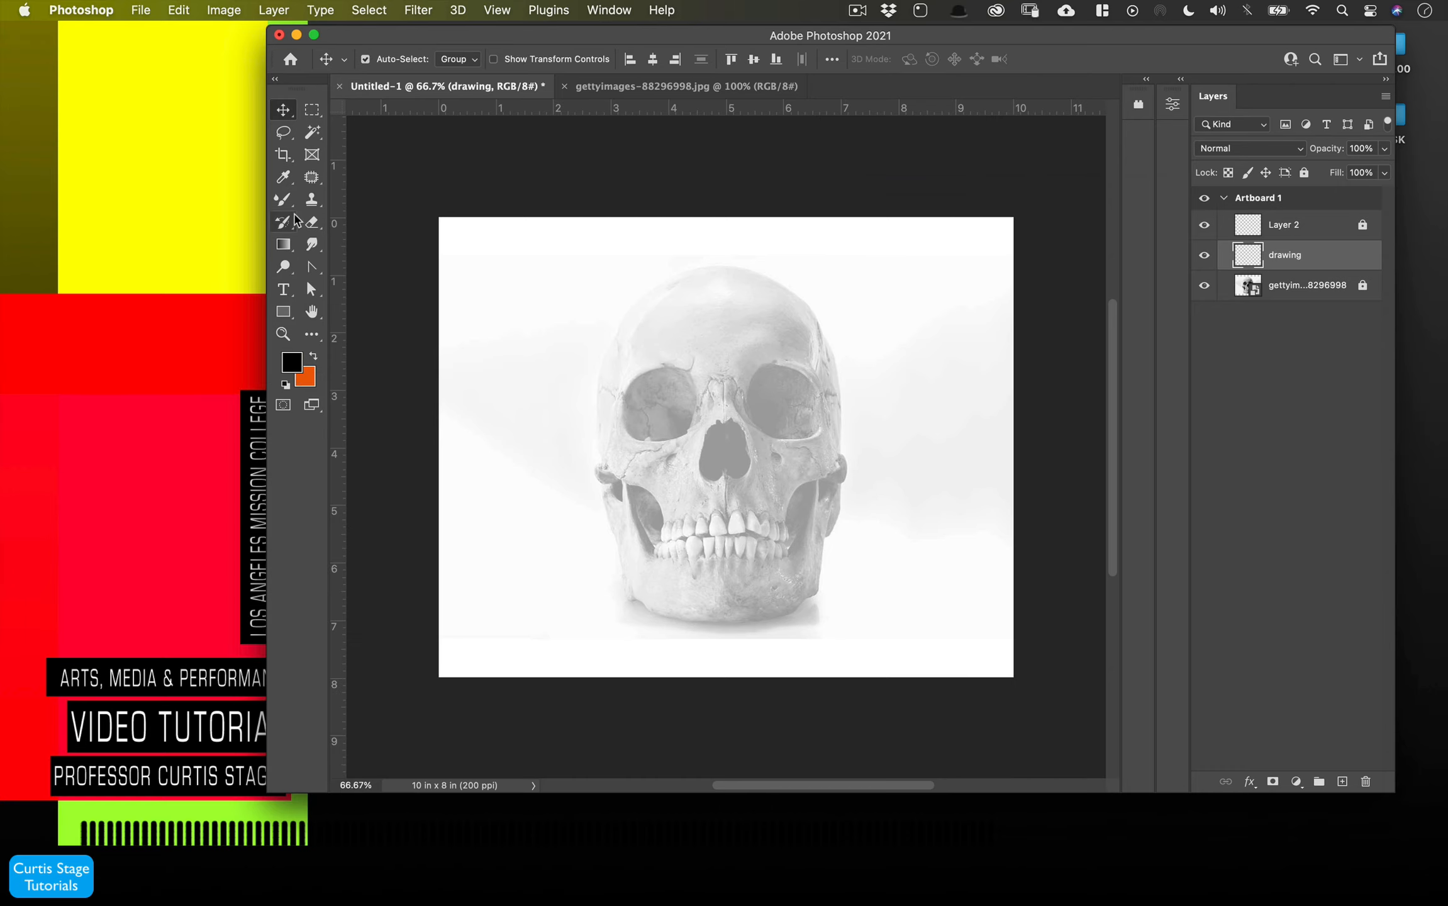
- Switch to the Brush Tool and open the brush preset picker
left_click(286, 200)
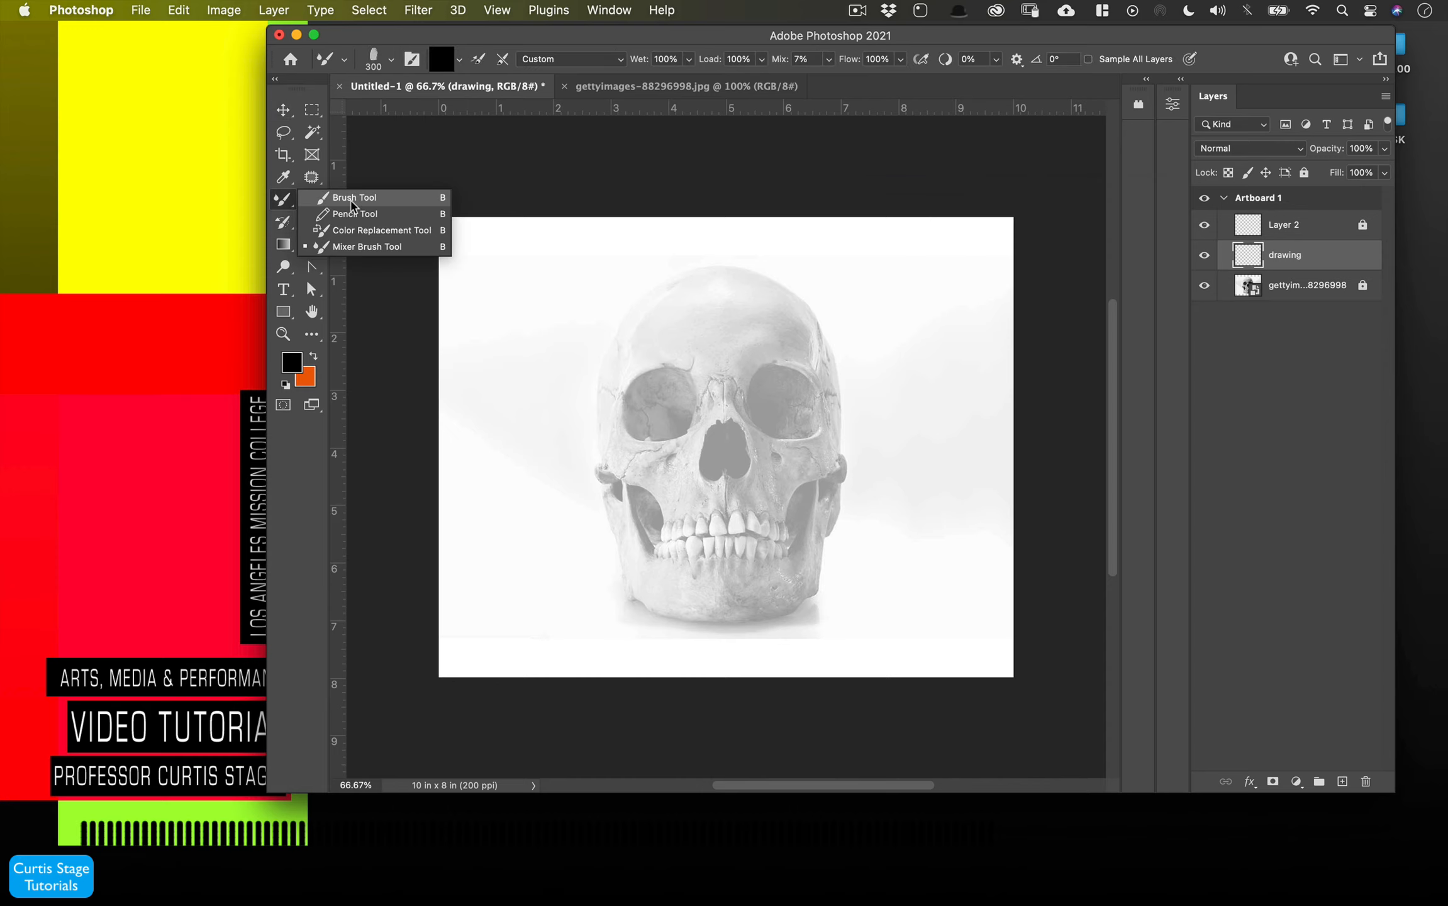
left_click(353, 200)
left_click(391, 62)
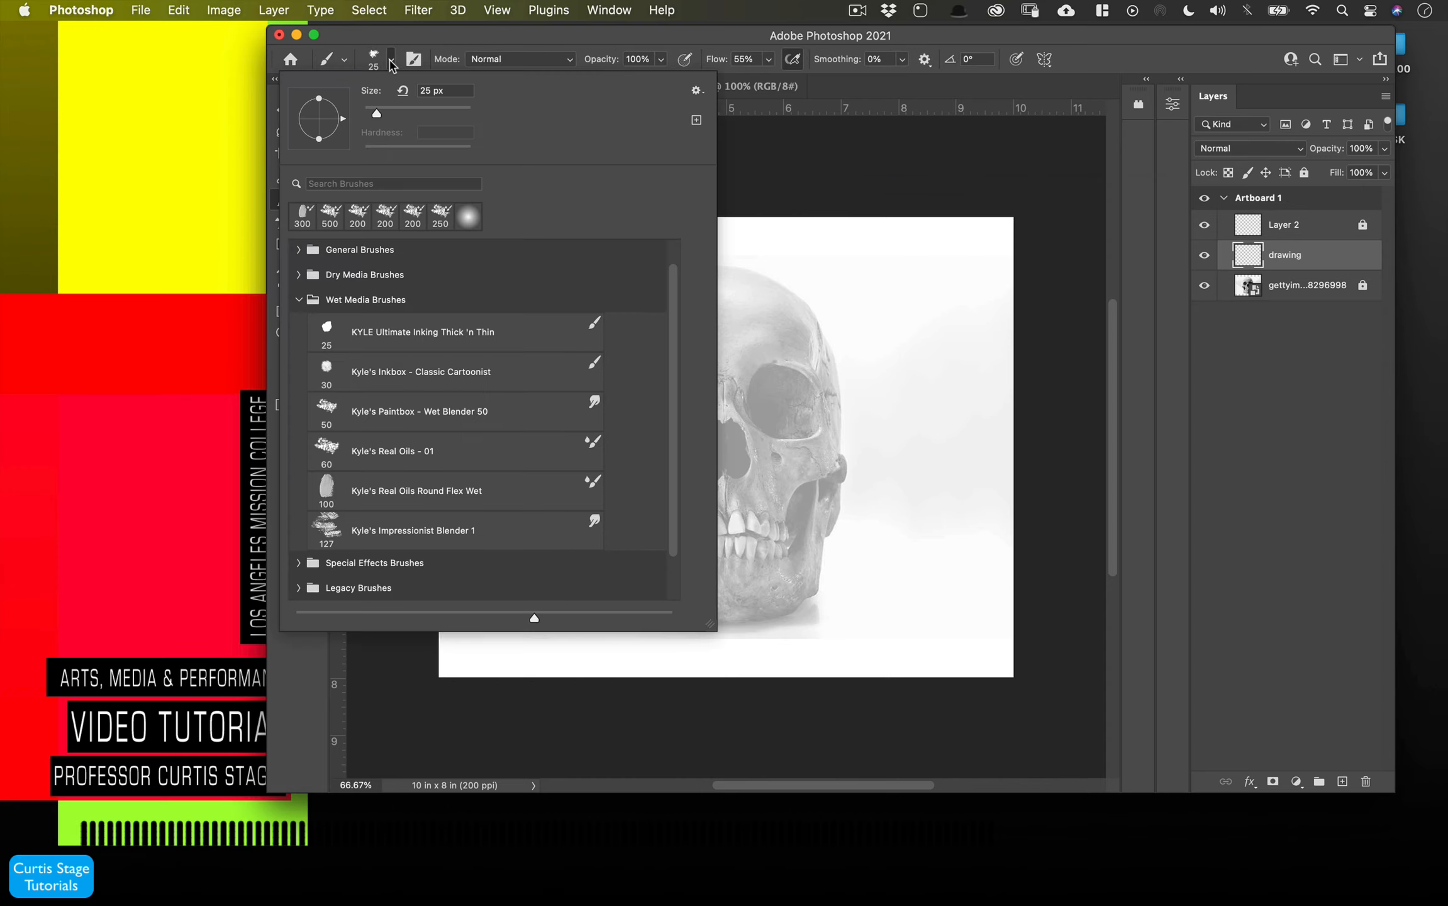
- Collapse the brush folders in the preset picker and shrink the brush preview size
left_click(298, 250)
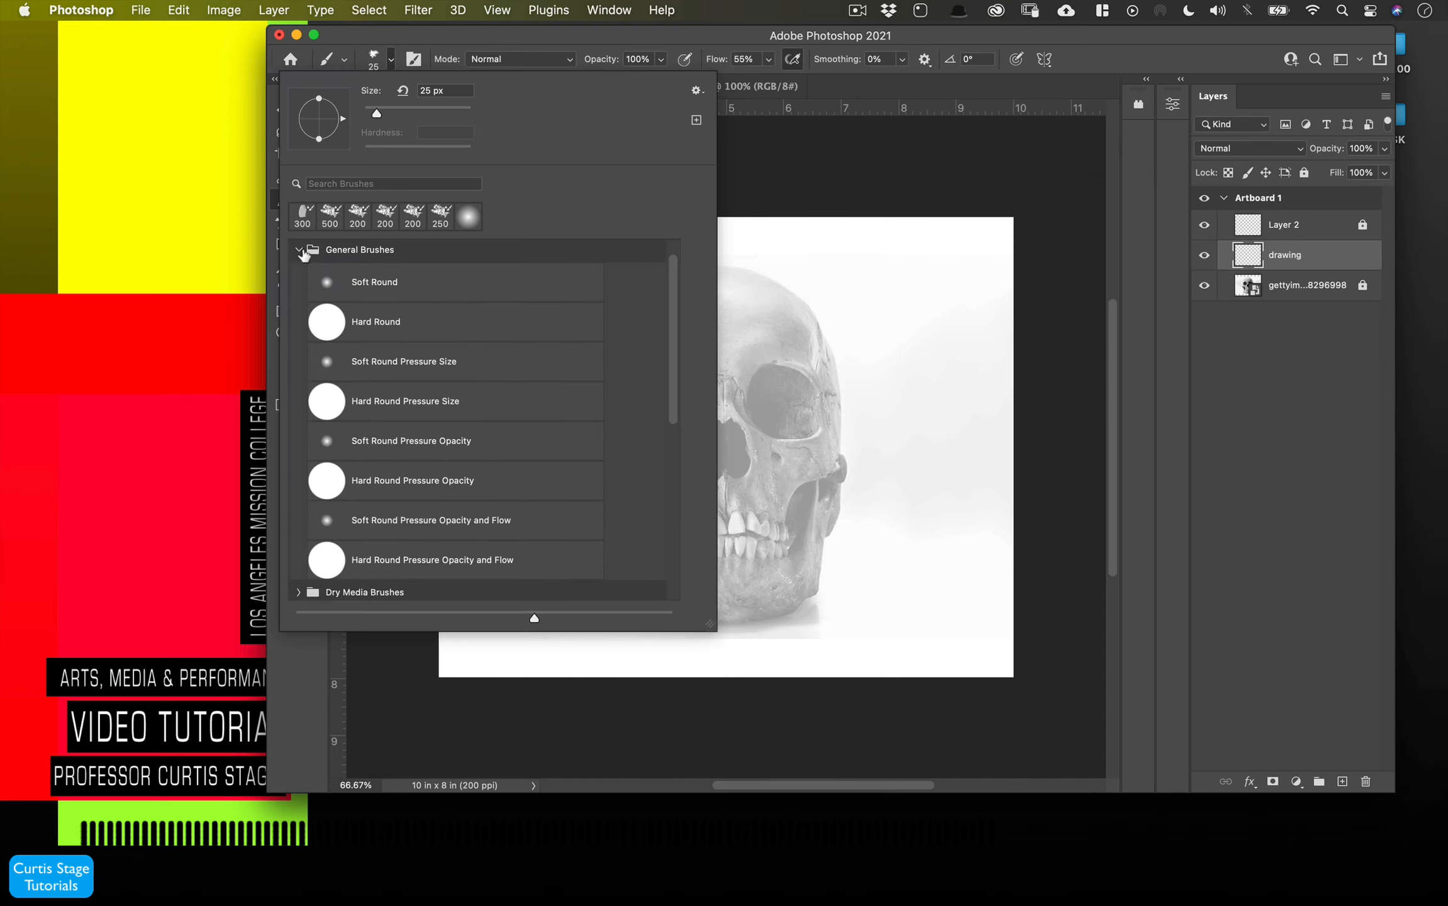
left_click(298, 249)
left_click(300, 297)
left_click(300, 300)
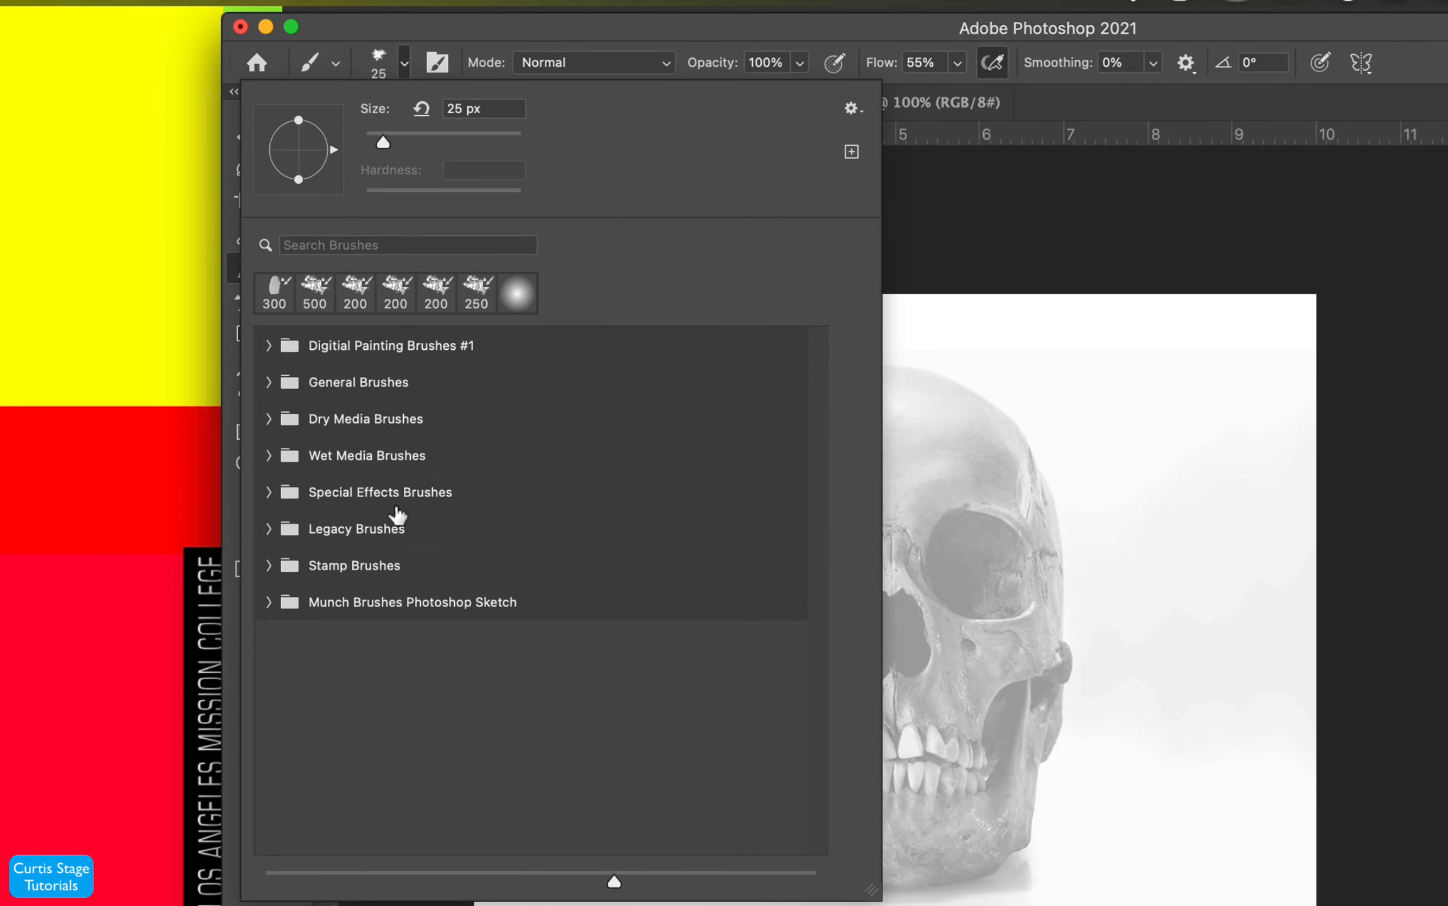
mouse_move(615, 883)
left_mouse_down()
mouse_move(510, 884)
mouse_move(647, 883)
mouse_move(376, 892)
mouse_move(546, 882)
left_mouse_up()
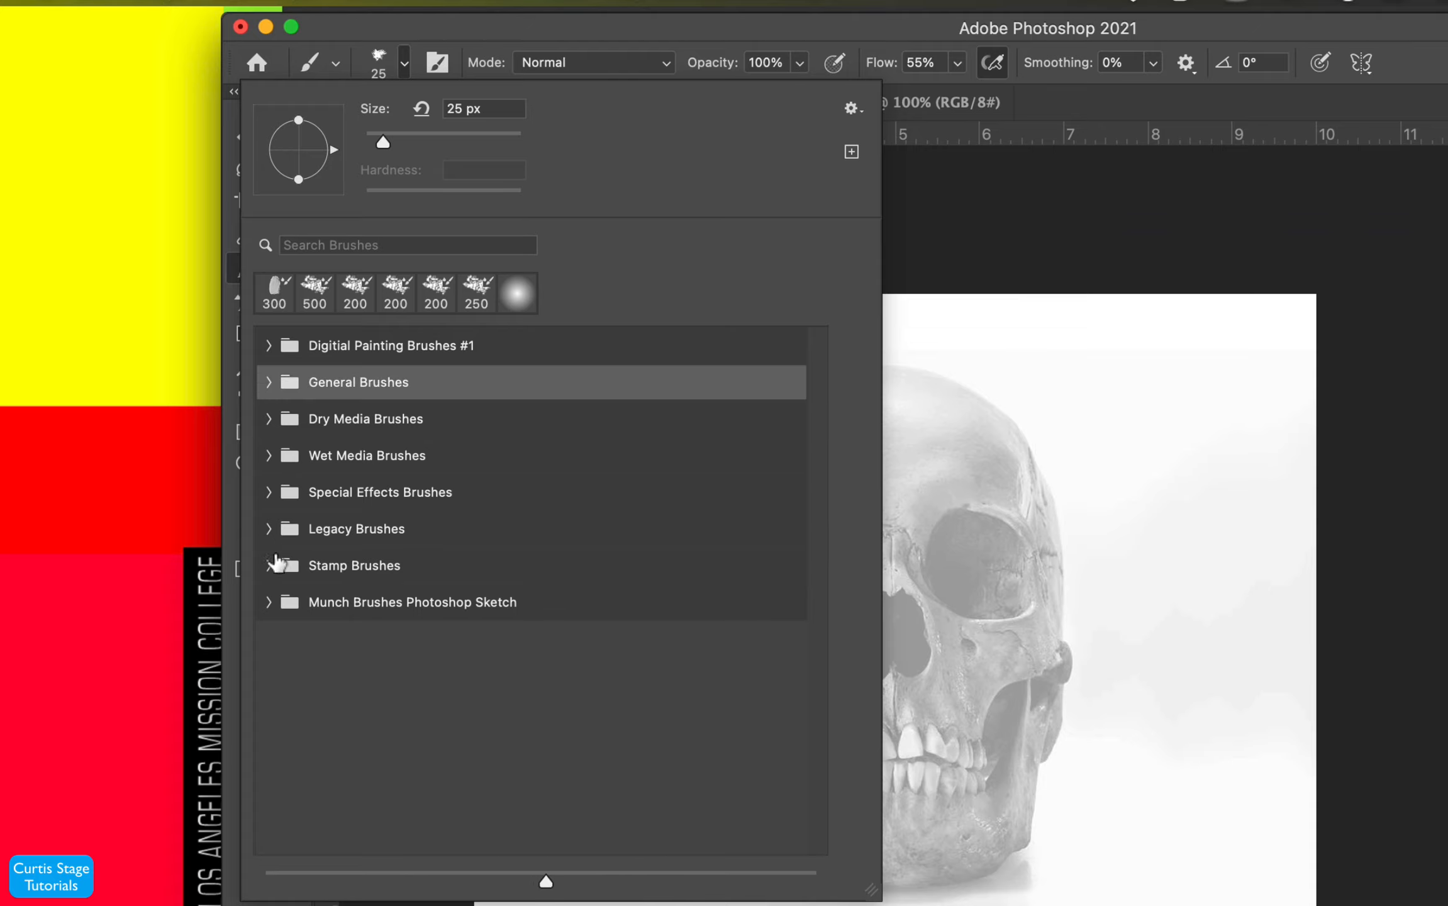
- Select the Sampled Brush 2 7 brush from the Painting and Drawing Brushes #1 folder in Digitial Painting Brushes #1
left_click(268, 382)
mouse_move(545, 879)
left_mouse_down()
mouse_move(816, 878)
mouse_move(332, 883)
mouse_move(288, 898)
mouse_move(310, 898)
left_mouse_up()
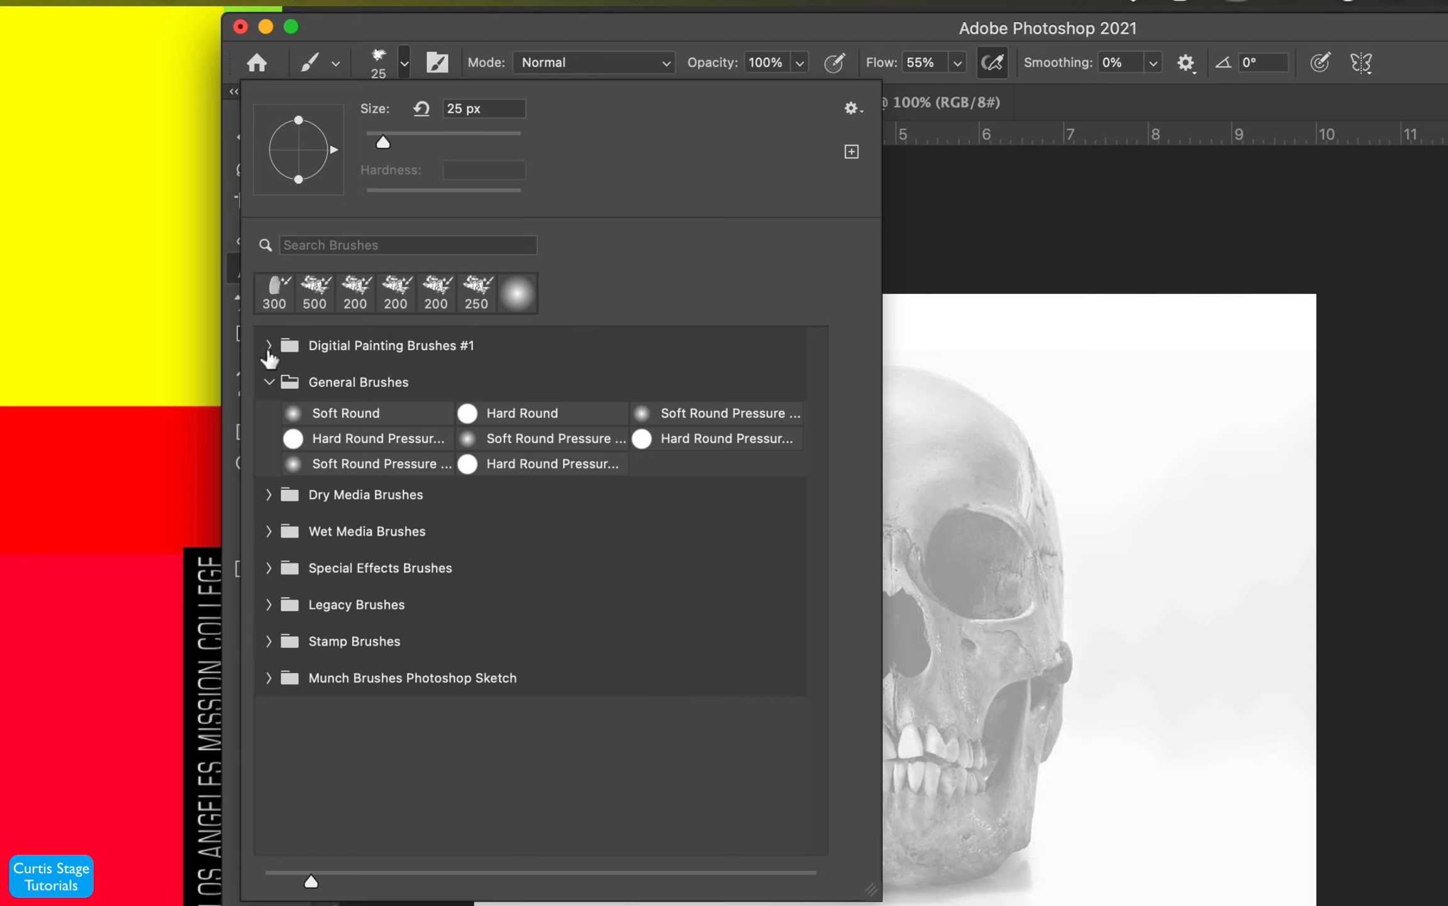
left_click(269, 348)
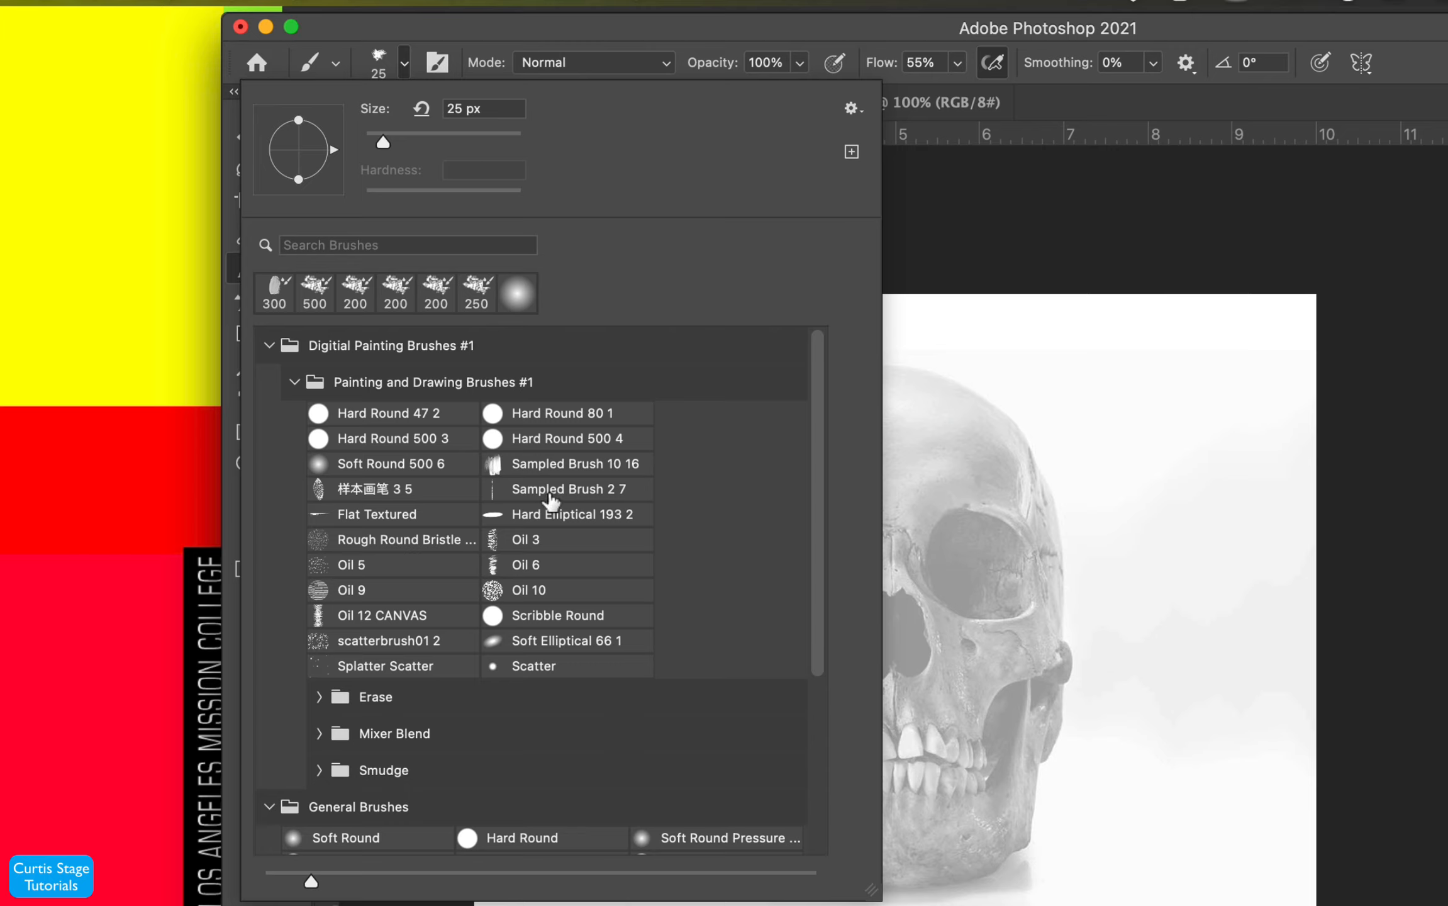
left_click(574, 497)
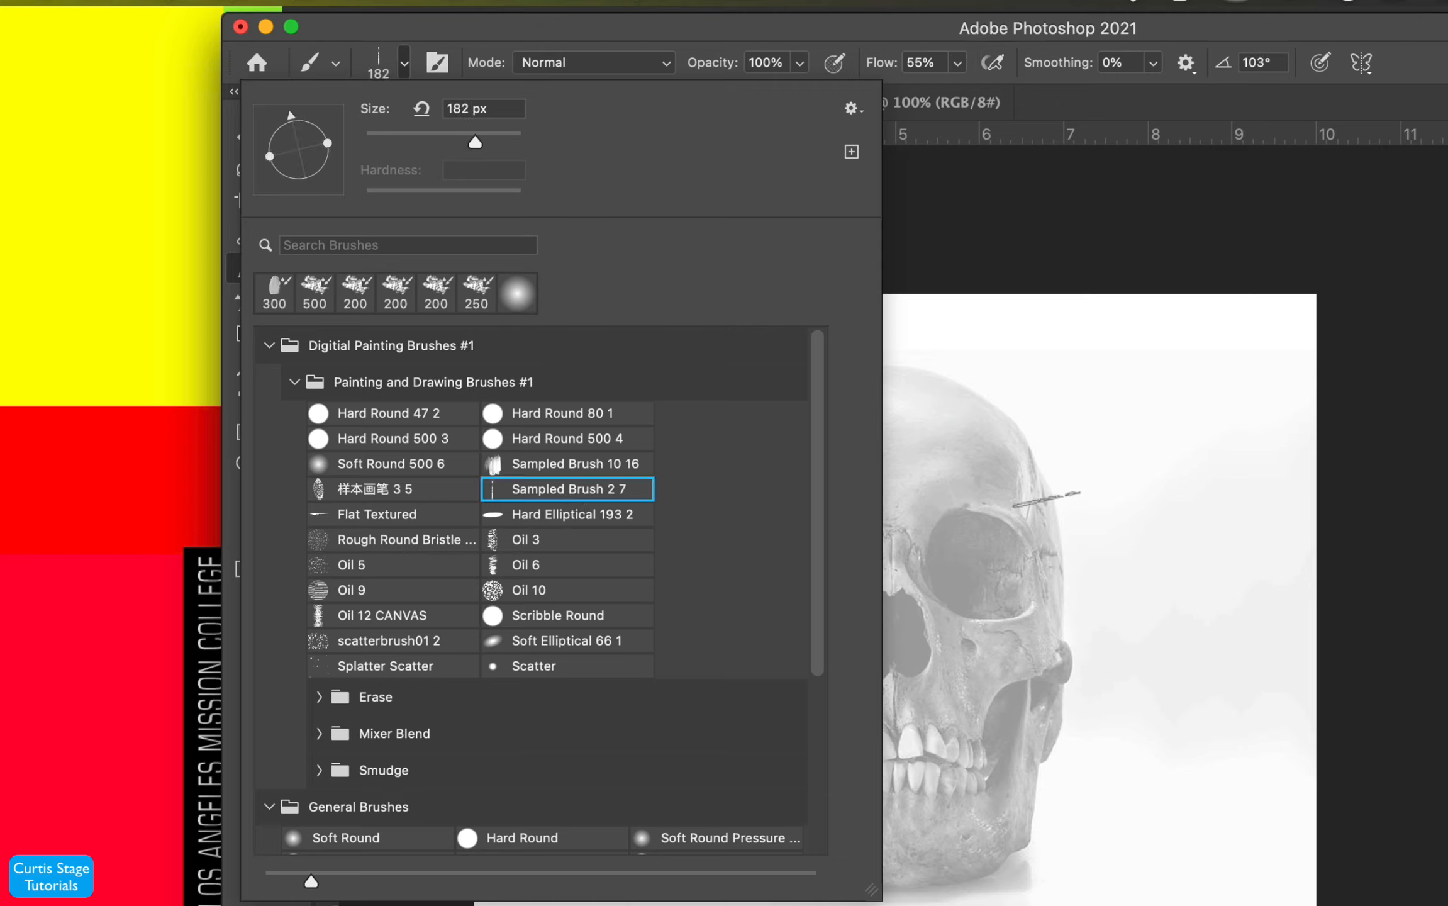
left_click(400, 517)
left_click(569, 499)
left_click(293, 384)
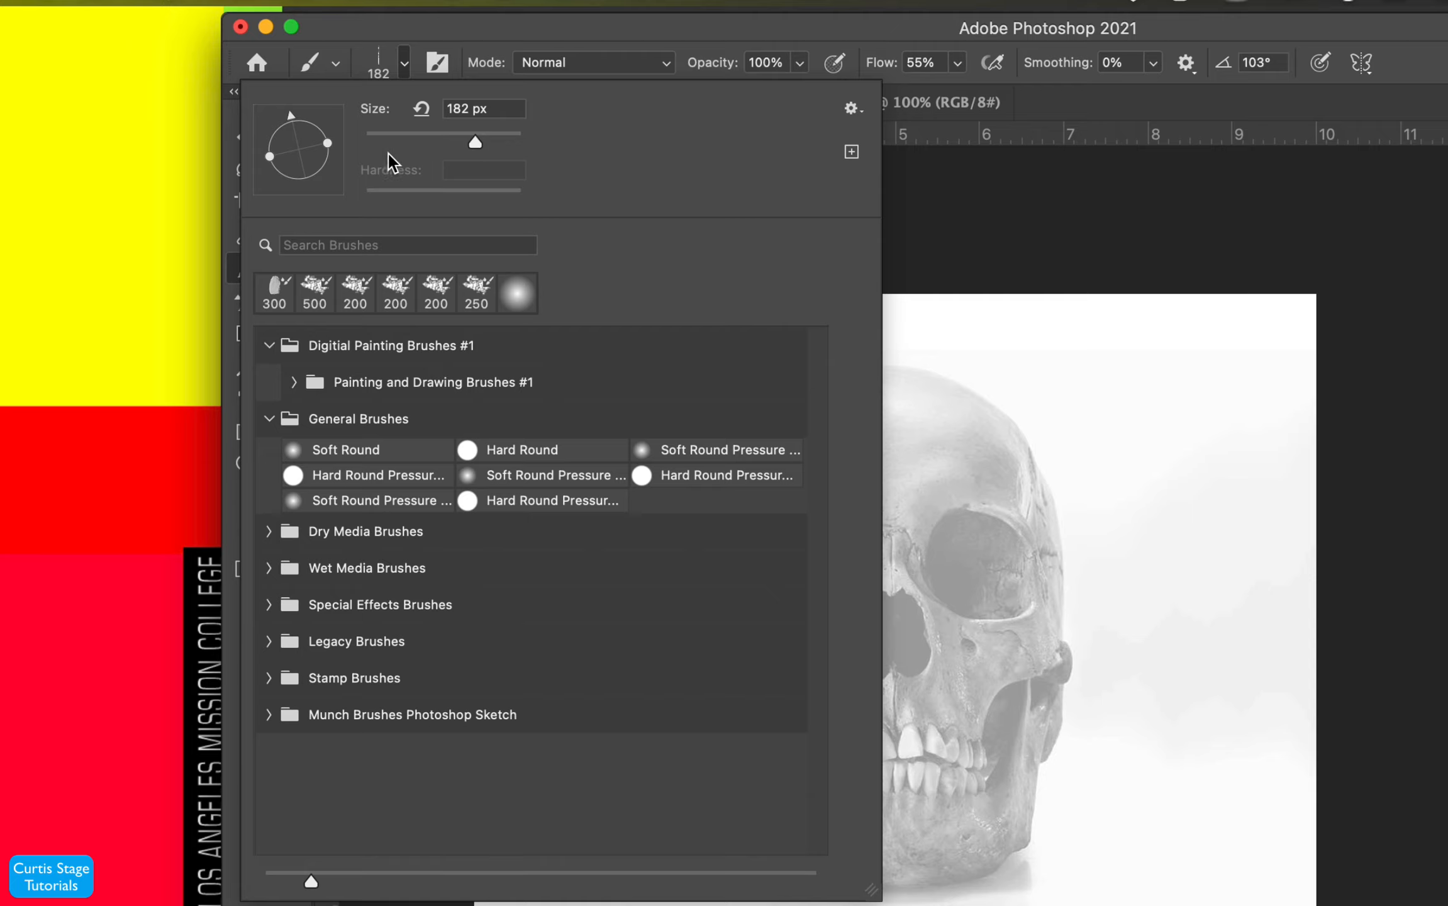
left_click_drag(929, 445, 993, 433)
key("super+z")
left_click_drag(909, 405, 975, 393)
left_click(340, 58)
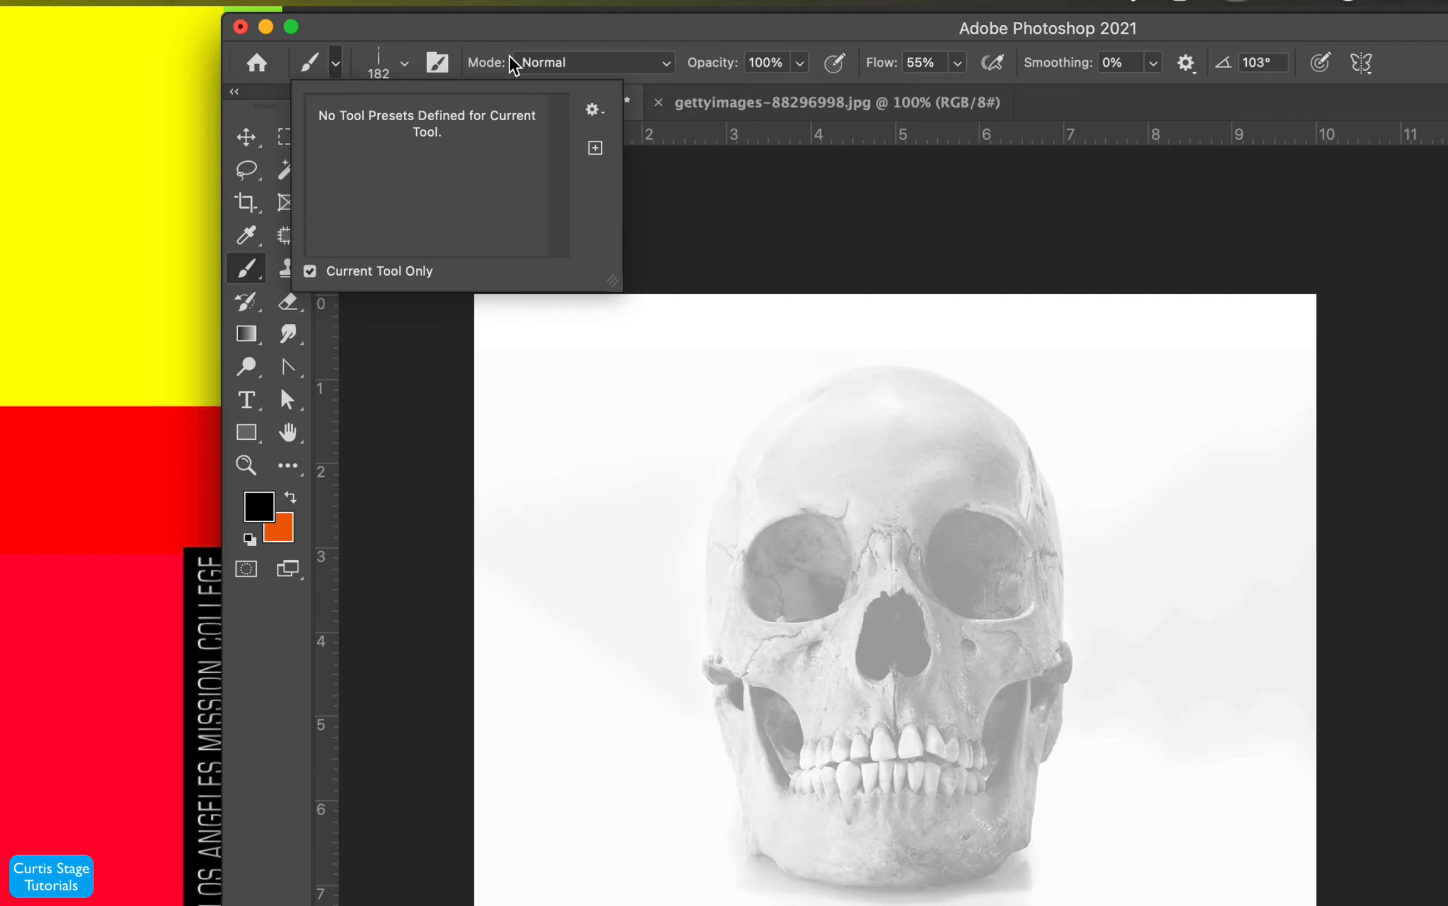
left_click(472, 20)
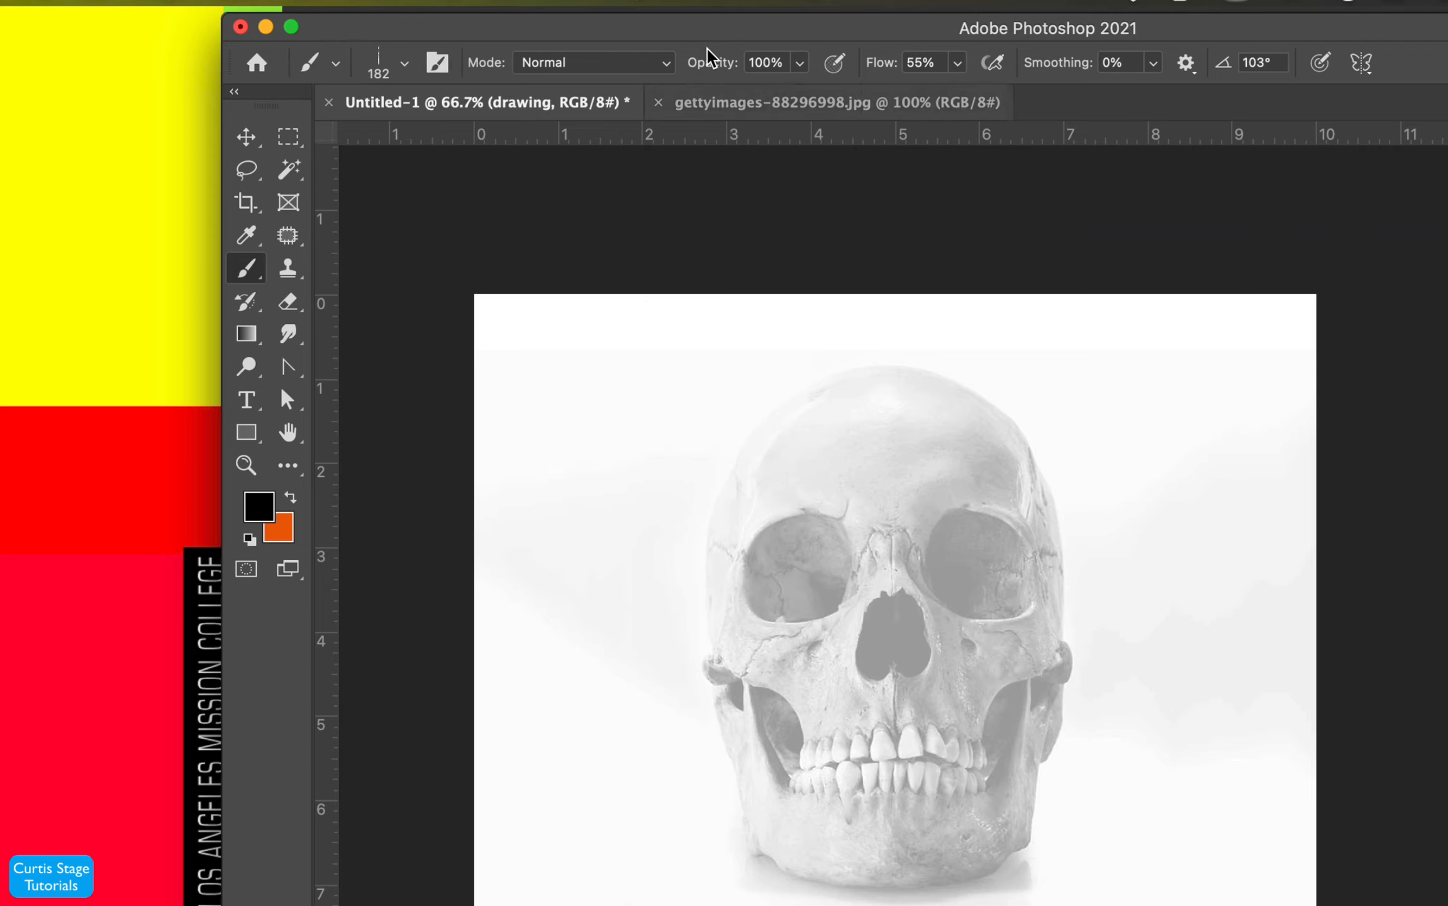
- Open the Brush Settings panel and inspect the Shape Dynamics options
left_click(713, 1)
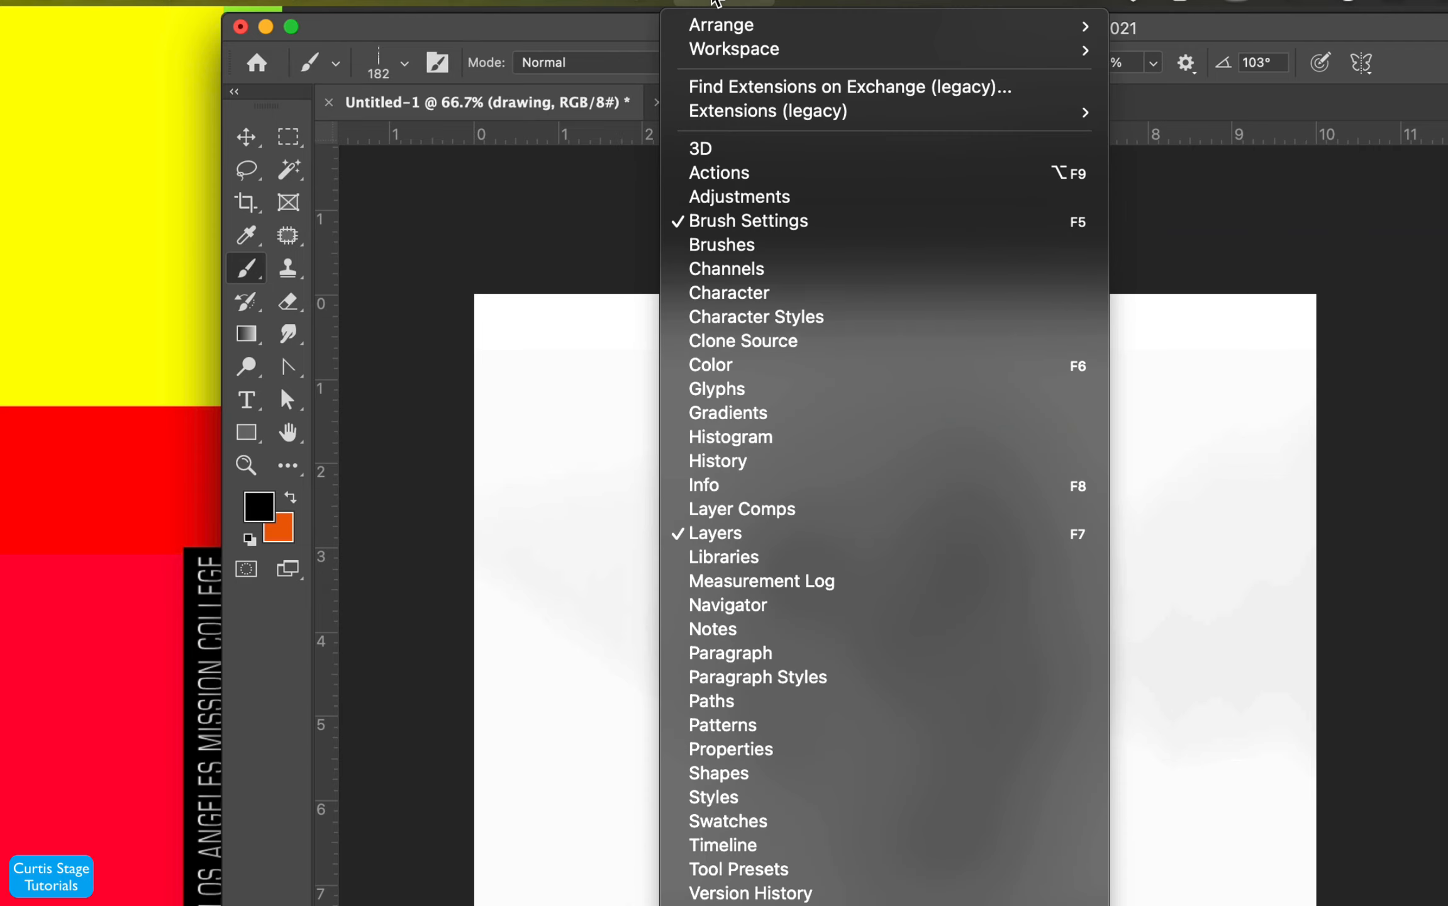
left_click(774, 230)
mouse_move(1142, 195)
left_mouse_down()
mouse_move(1134, 220)
mouse_move(1231, 143)
left_mouse_up()
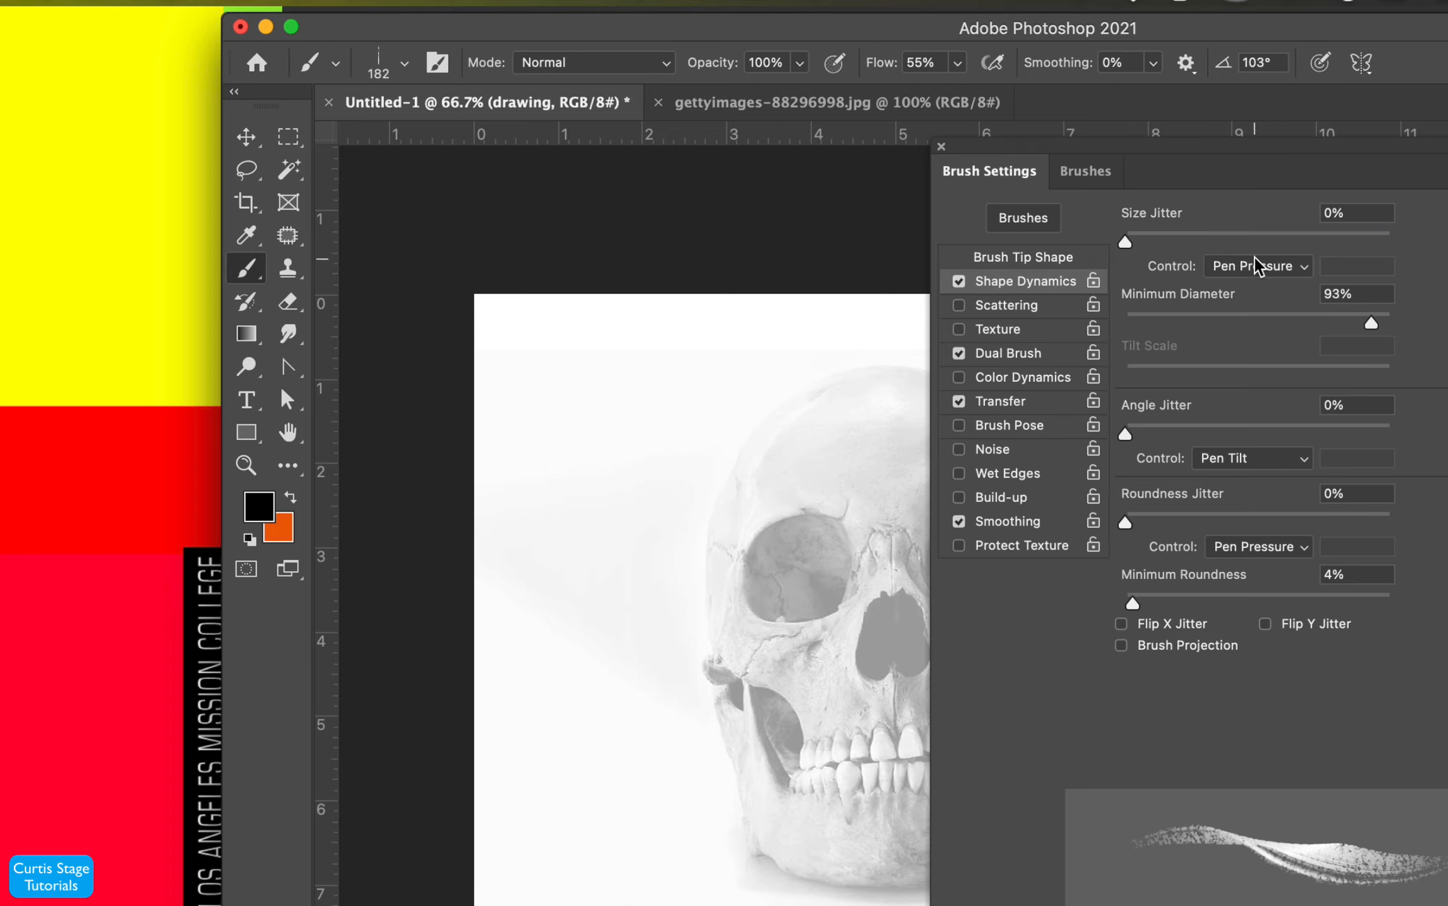
left_click_drag(1126, 243, 1271, 260)
- Toggle Dual Brush off and on to compare its effect on the stroke preview
left_click(993, 354)
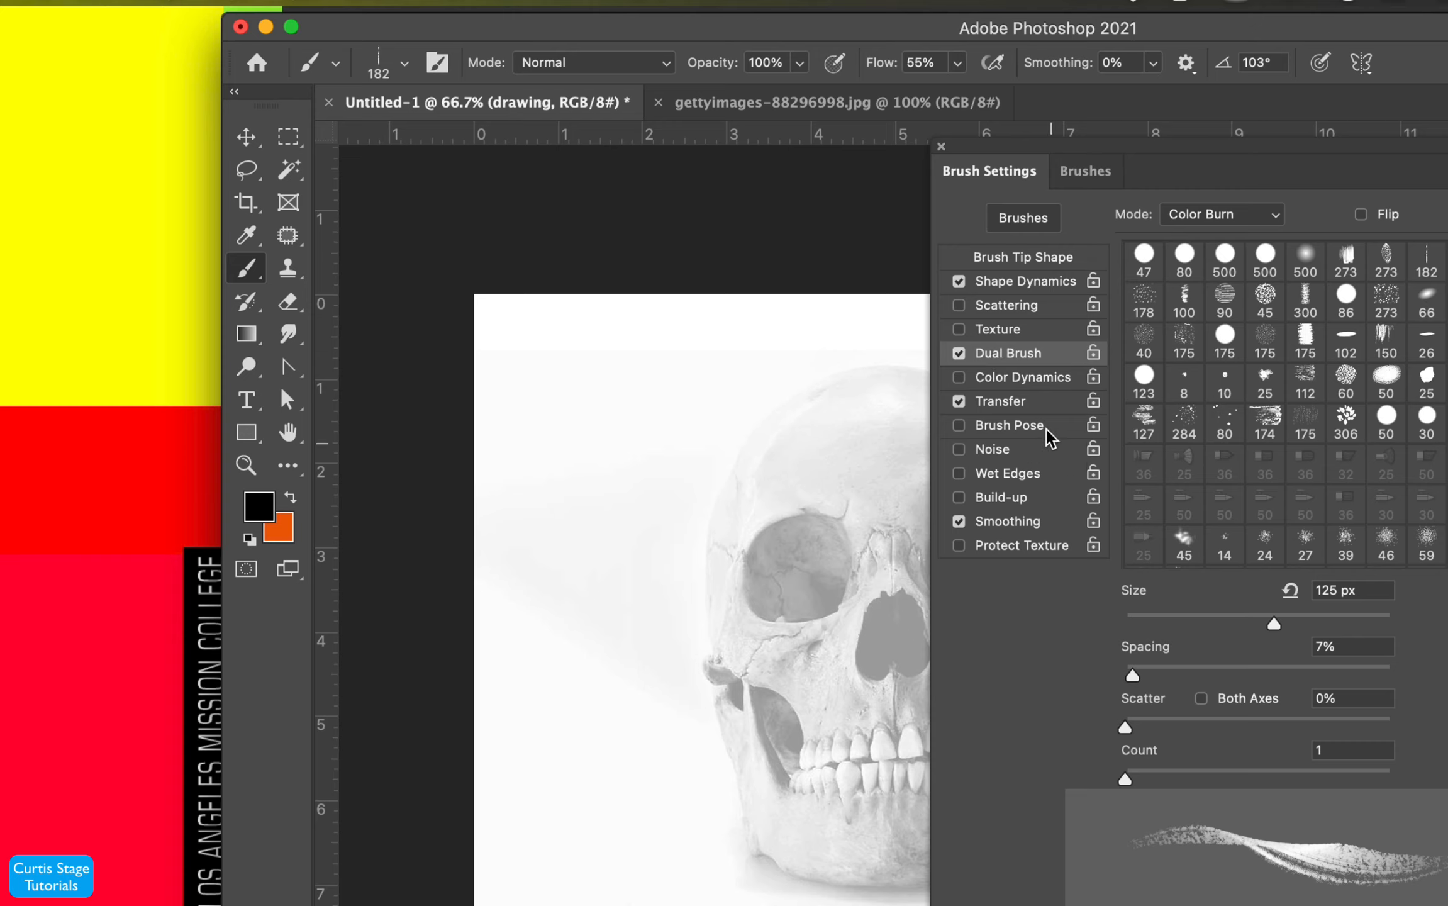
left_click(957, 356)
left_click(956, 356)
left_click(956, 356)
left_click(956, 356)
left_click(956, 355)
left_click(957, 355)
- Toggle Transfer off and on to compare its effect on the stroke preview
left_click(999, 403)
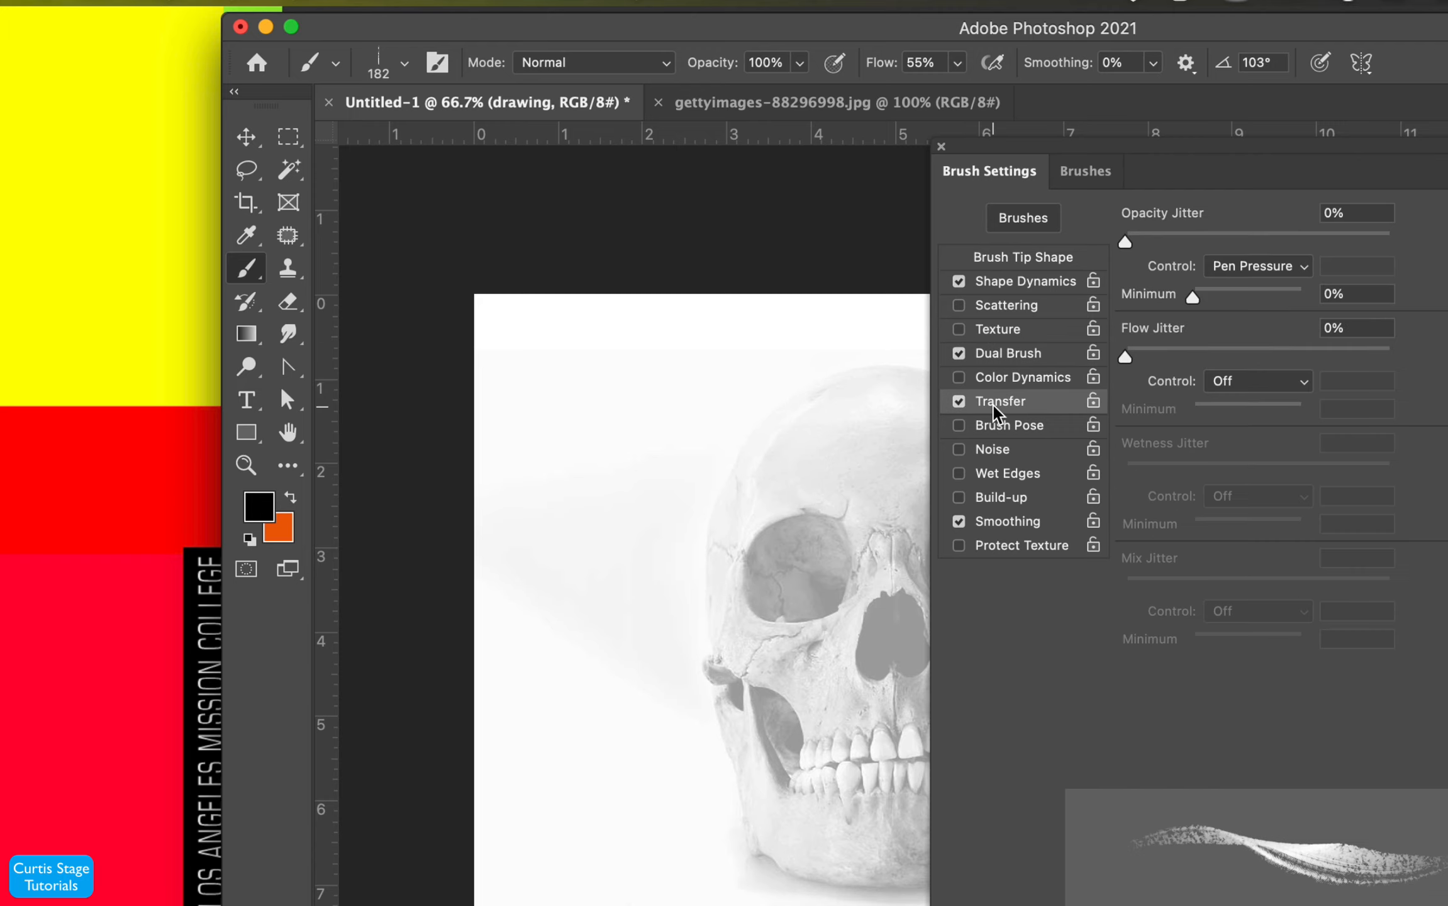
left_click(960, 406)
left_click(960, 406)
left_click(960, 404)
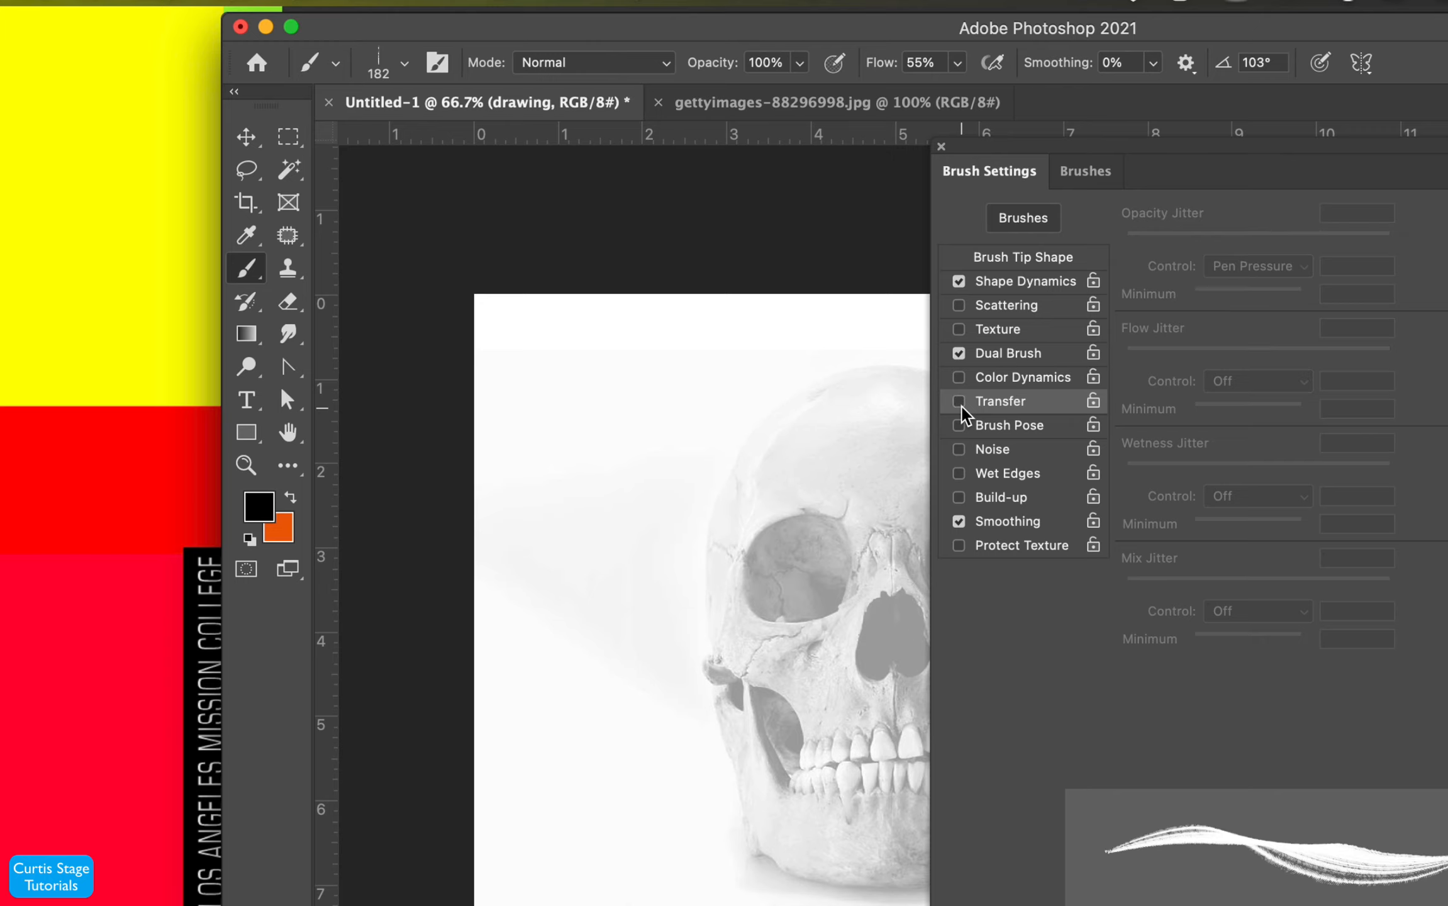
left_click(960, 404)
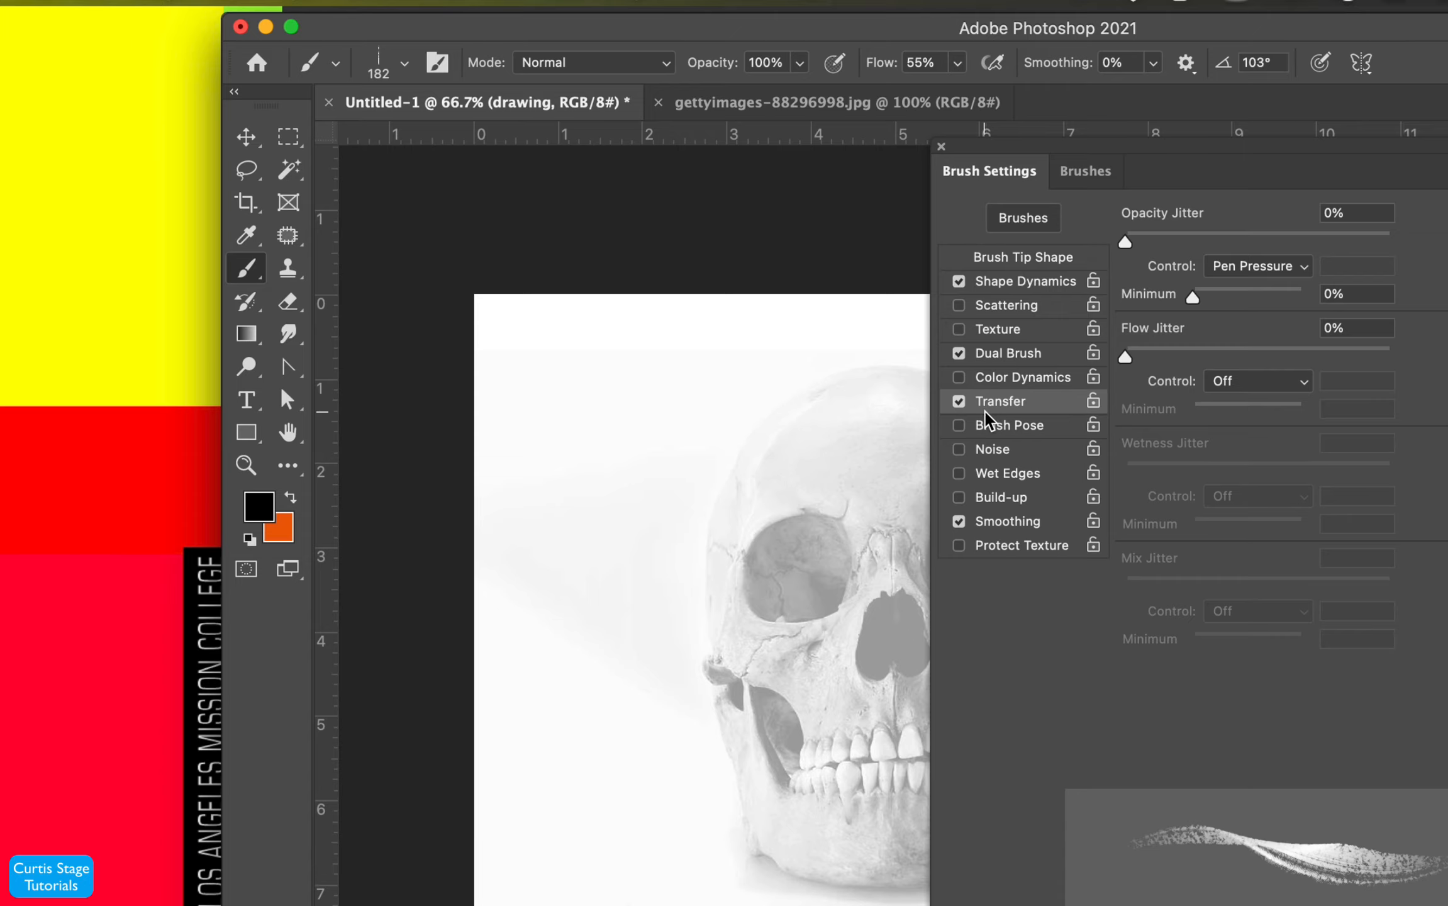
- Set the brush tip spacing to 41% and the angle to 115° in Brush Tip Shape
left_click(1089, 181)
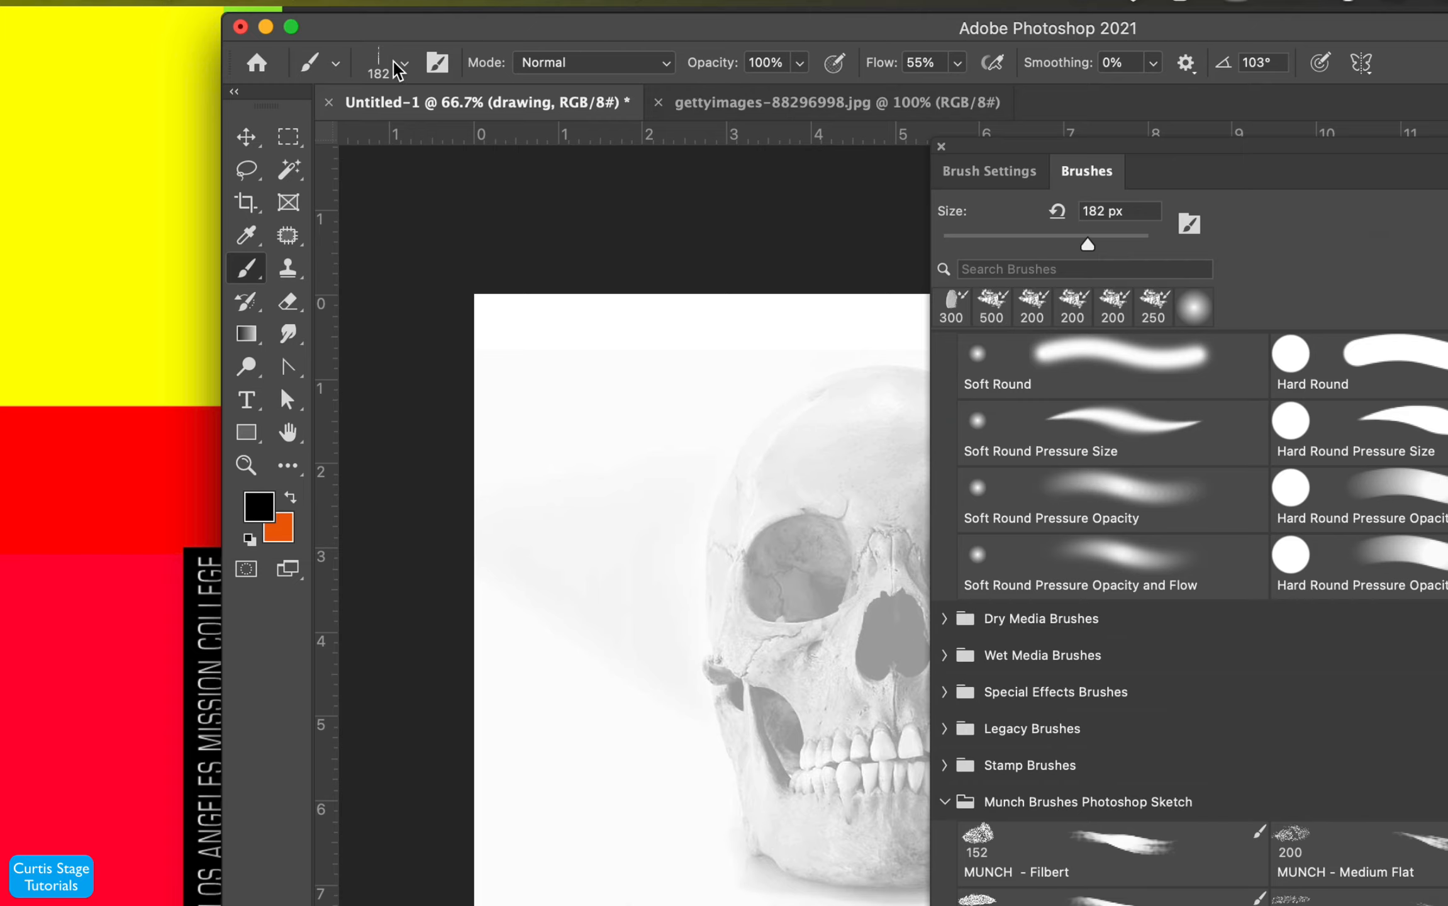
left_click(1004, 174)
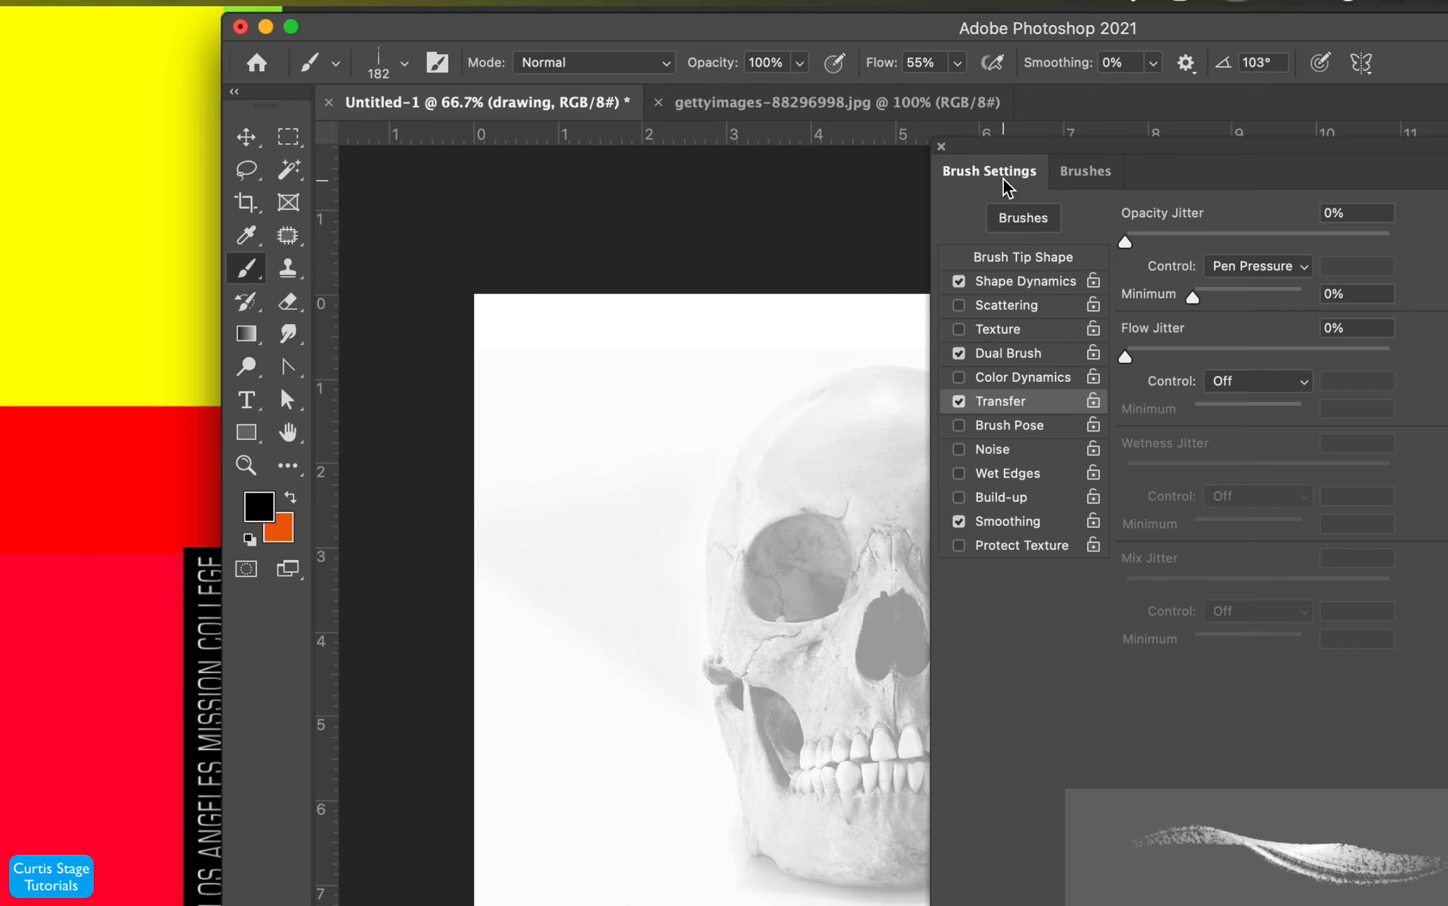
left_click(1025, 257)
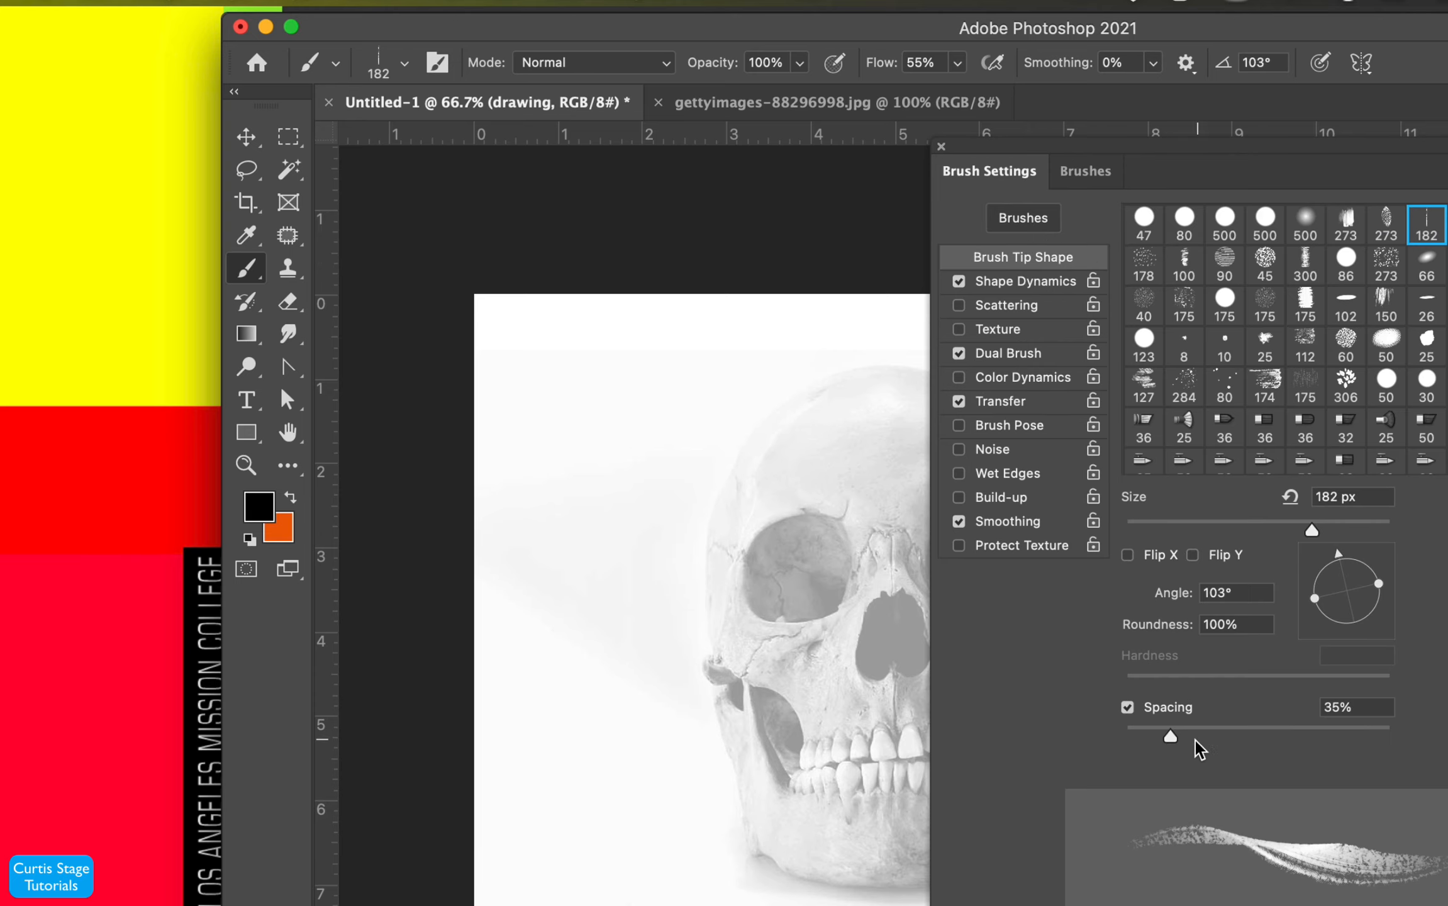
mouse_move(1170, 737)
left_mouse_down()
mouse_move(1121, 741)
mouse_move(1270, 755)
mouse_move(1162, 743)
mouse_move(1180, 749)
left_mouse_up()
mouse_move(1349, 566)
left_mouse_down()
mouse_move(1368, 579)
mouse_move(1338, 572)
mouse_move(1352, 592)
left_mouse_up()
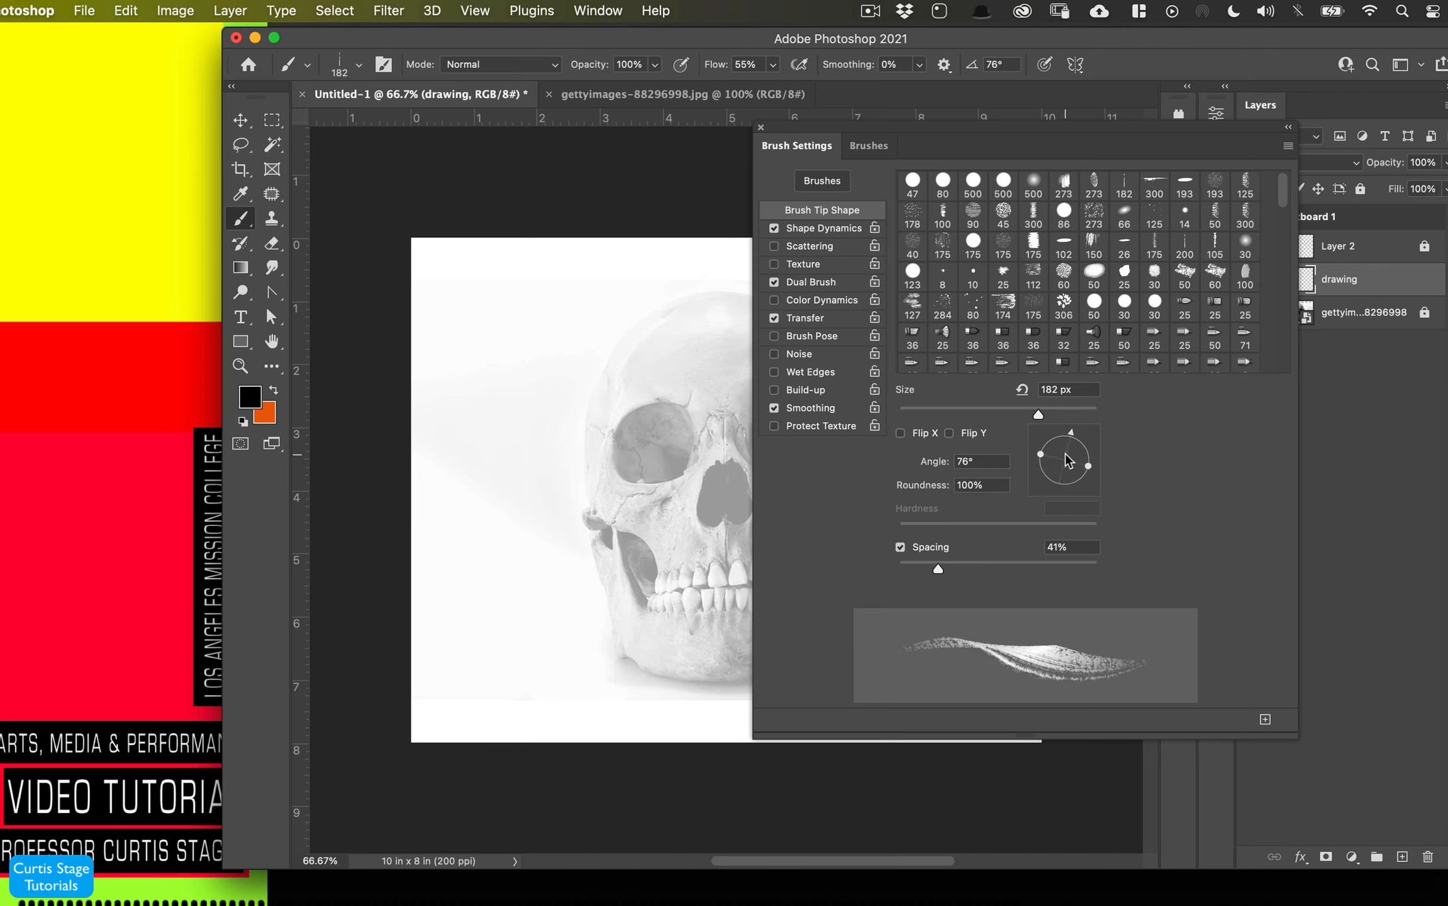
left_click_drag(1067, 460, 1060, 448)
- Dock the Brush Settings panel beside the Layers panel and close the floating Brushes panel
mouse_move(805, 133)
left_mouse_down()
mouse_move(850, 112)
mouse_move(833, 137)
mouse_move(798, 135)
mouse_move(1120, 132)
mouse_move(1304, 73)
mouse_move(1311, 109)
left_mouse_up()
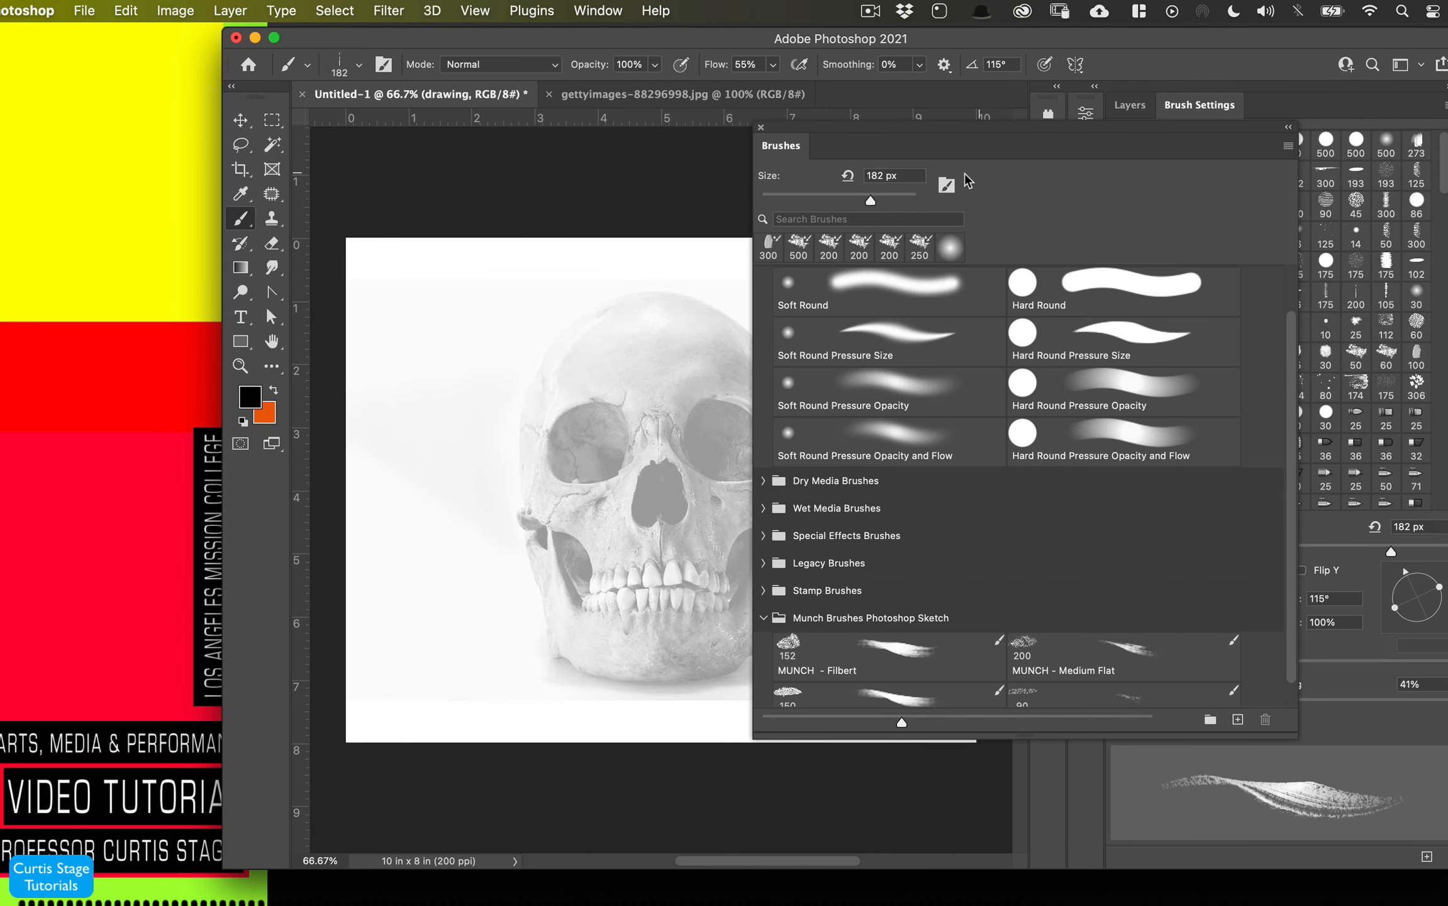
left_click_drag(1078, 144, 1447, 118)
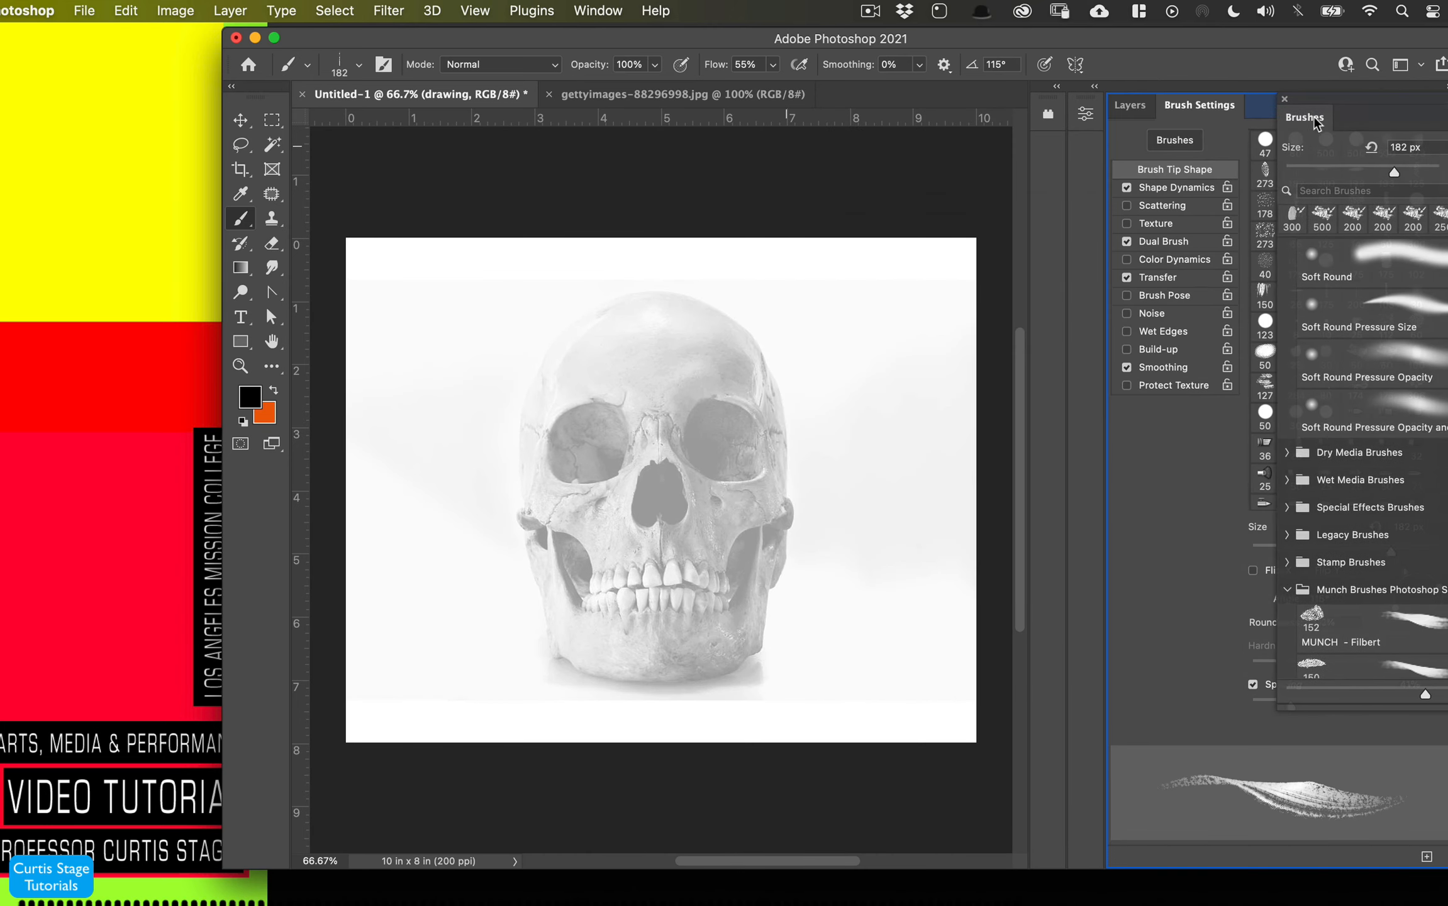
mouse_move(1319, 125)
left_mouse_down()
mouse_move(1277, 104)
mouse_move(1279, 151)
mouse_move(1262, 111)
mouse_move(1248, 143)
mouse_move(1282, 104)
left_mouse_up()
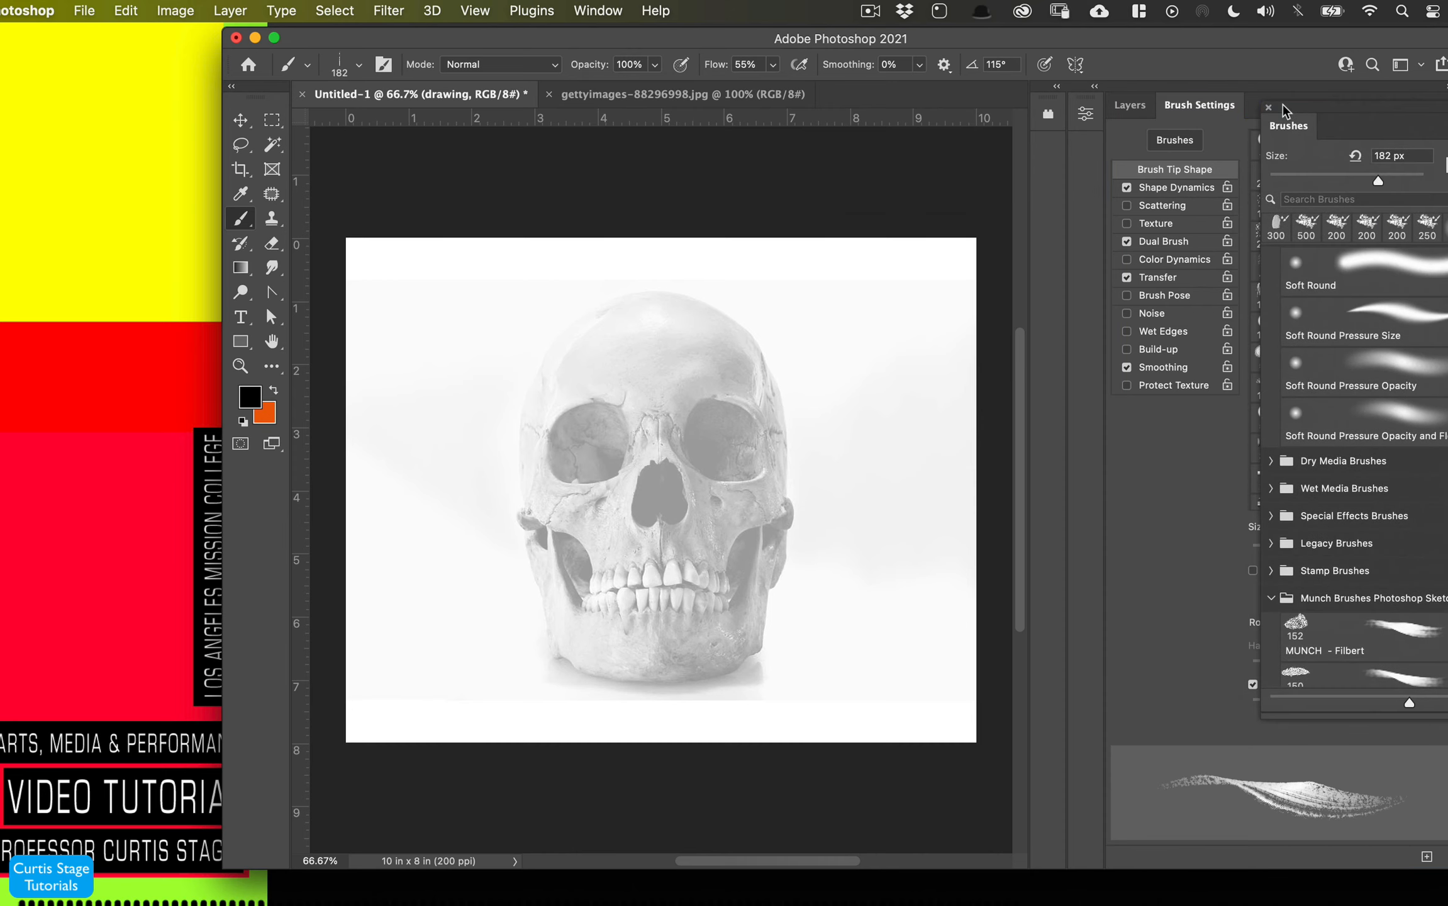
left_click(1269, 108)
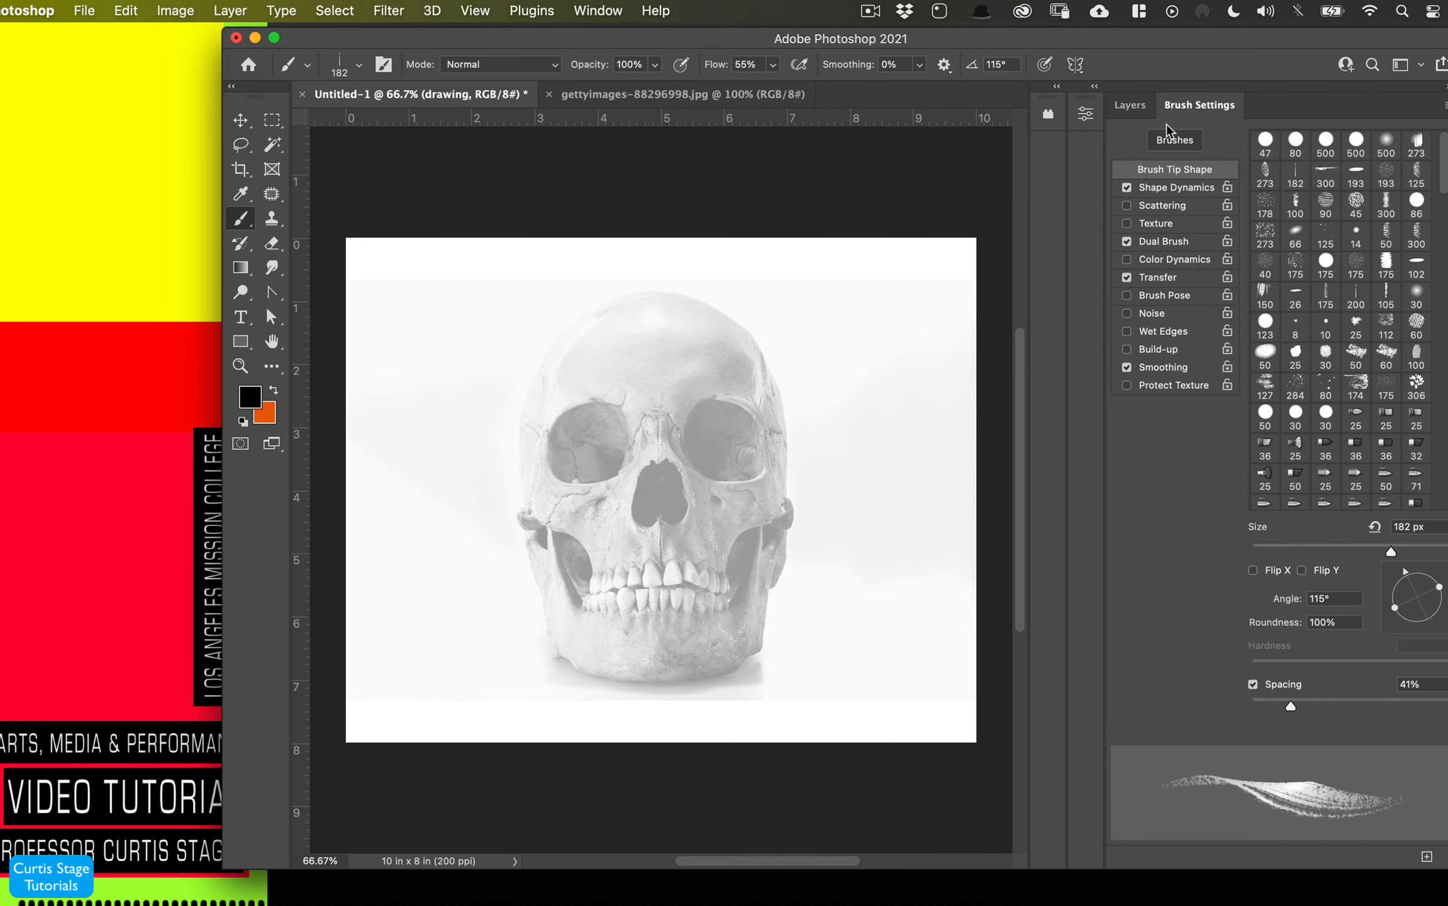
left_click(1130, 105)
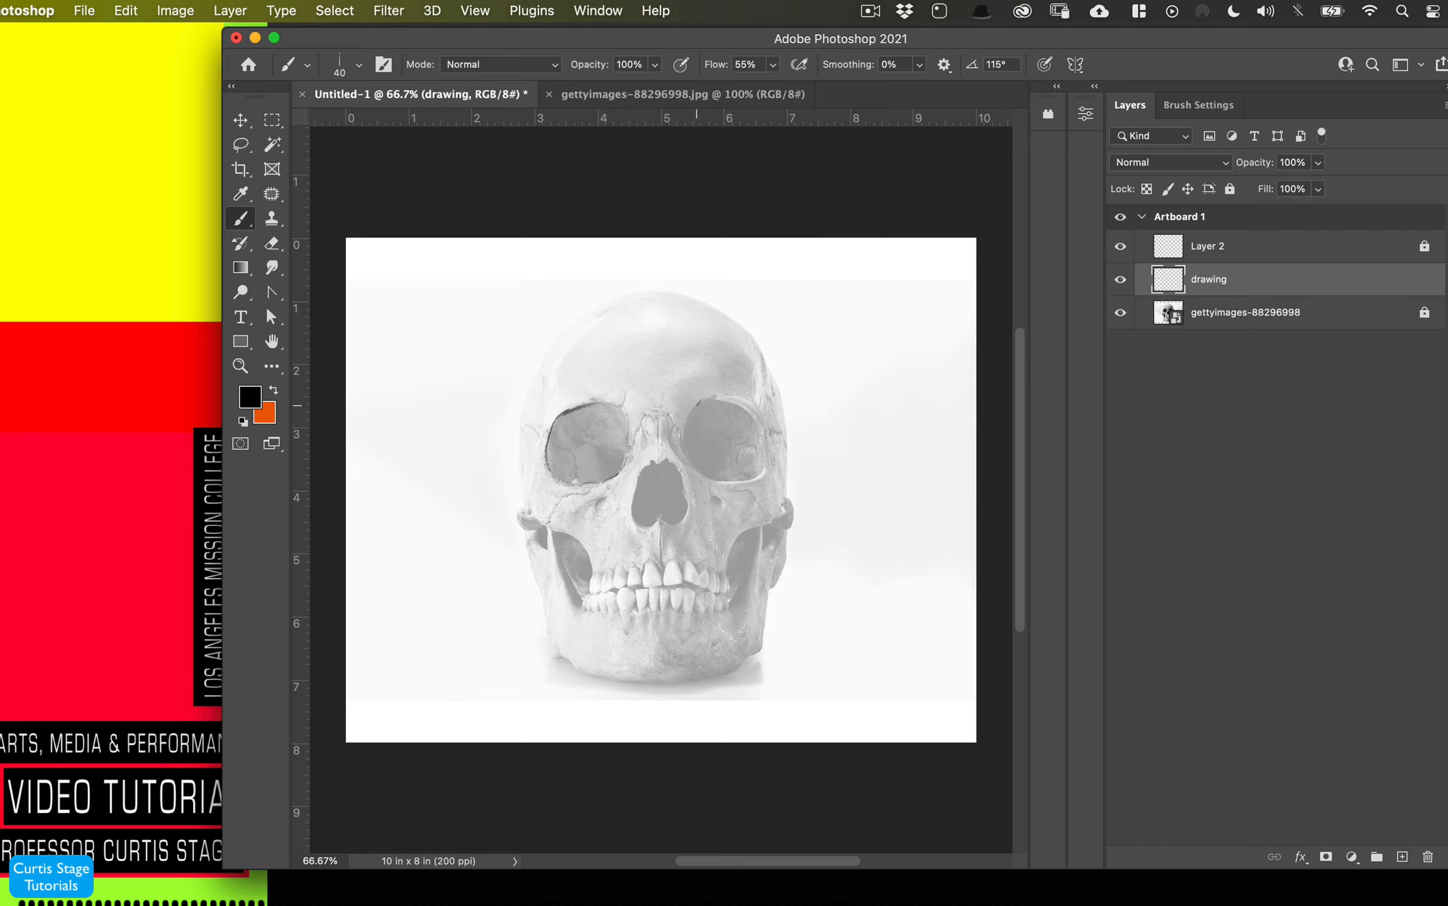
- Zoom in and trace lines around the eye sockets and nasal opening on the drawing layer
left_click_drag(717, 401, 762, 426)
key("super+equal")
key("super+equal")
mouse_move(625, 412)
left_mouse_down()
mouse_move(579, 507)
mouse_move(632, 595)
mouse_move(588, 456)
left_mouse_up()
left_click_drag(717, 432, 728, 473)
left_click_drag(678, 395, 722, 441)
left_click_drag(737, 516, 665, 580)
left_click_drag(560, 369, 563, 278)
left_click_drag(516, 235, 485, 231)
left_click_drag(555, 194, 539, 236)
mouse_move(601, 292)
left_mouse_down()
mouse_move(655, 321)
mouse_move(641, 272)
left_mouse_up()
left_click_drag(652, 288, 654, 327)
left_click_drag(816, 508, 849, 527)
mouse_move(338, 611)
left_mouse_down()
mouse_move(407, 637)
mouse_move(450, 772)
left_mouse_up()
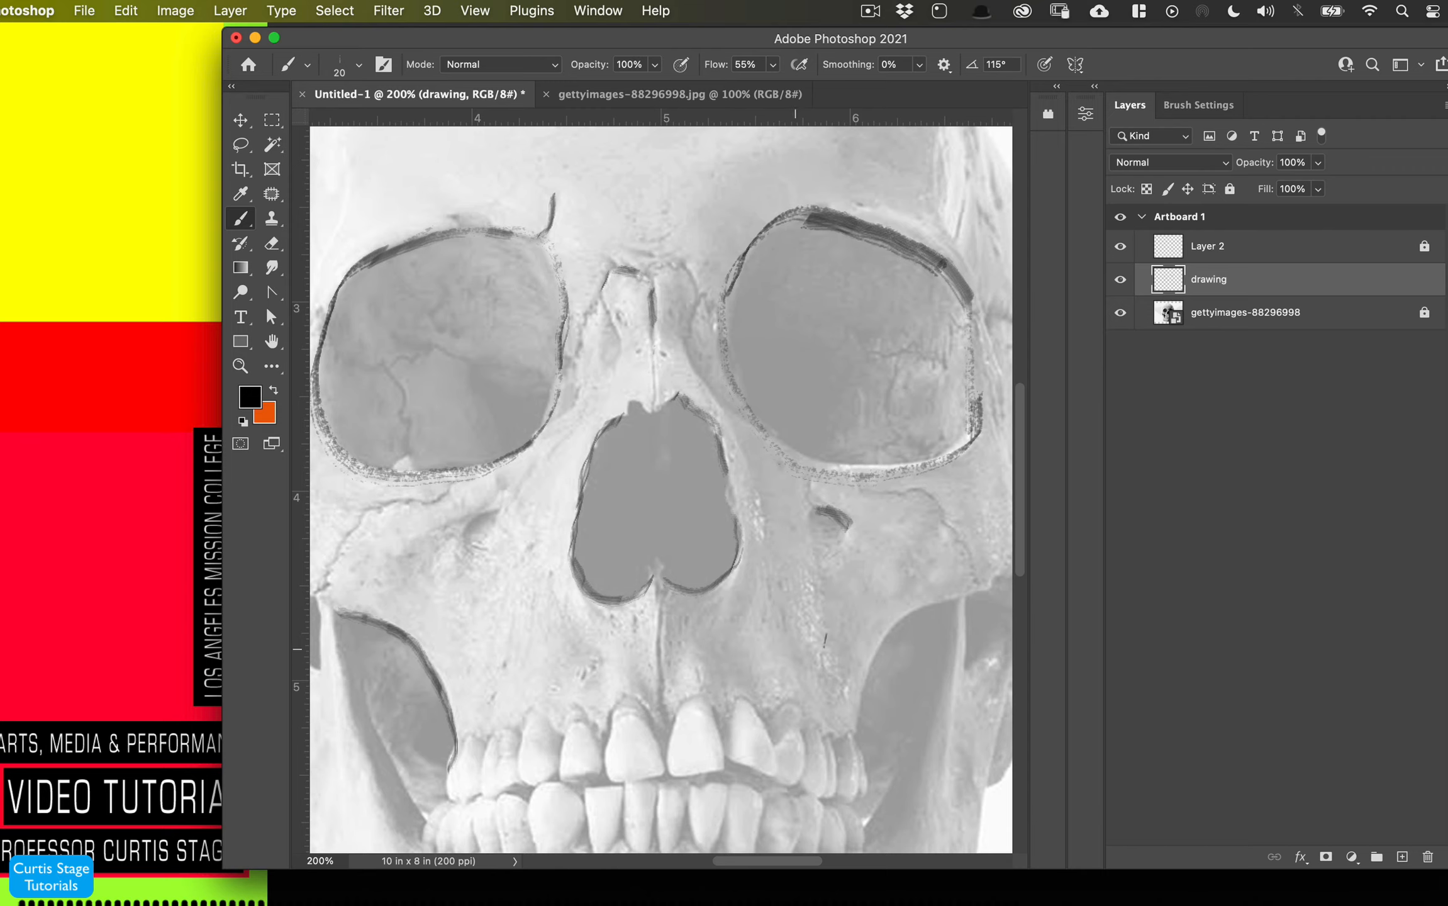
- Draw strokes along the cheekbone and jaw, undoing the last one
left_click_drag(895, 629, 876, 659)
left_click_drag(986, 591, 891, 632)
left_click_drag(890, 631, 852, 729)
left_click_drag(661, 591, 664, 706)
key("super+z")
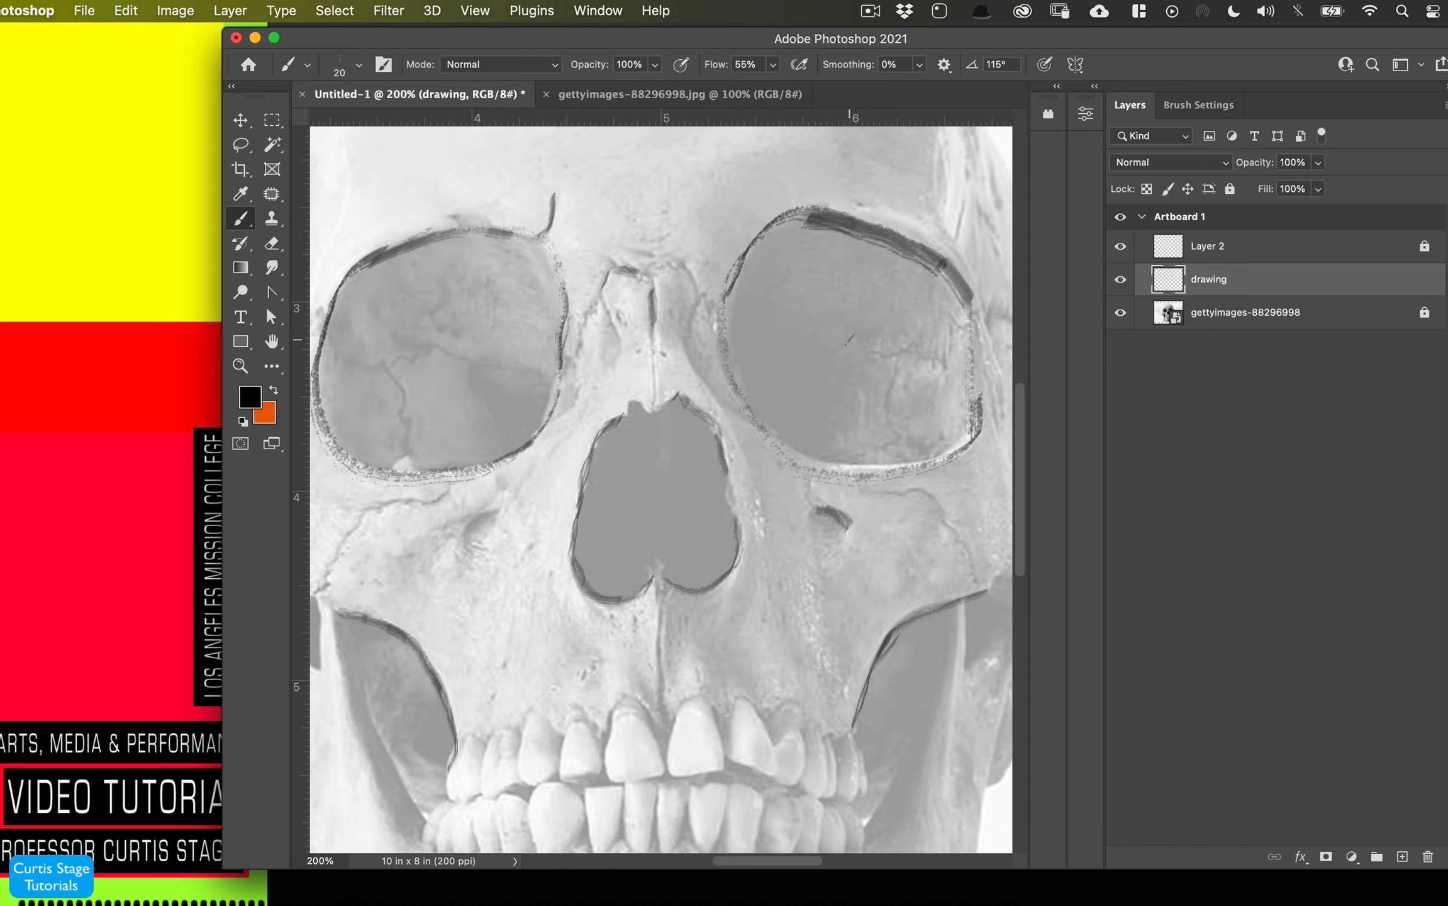
- Reduce the brush size to 9 px and zoom in on the nasal opening
key("super+minus")
left_click(358, 65)
left_click(272, 303)
left_click(374, 408)
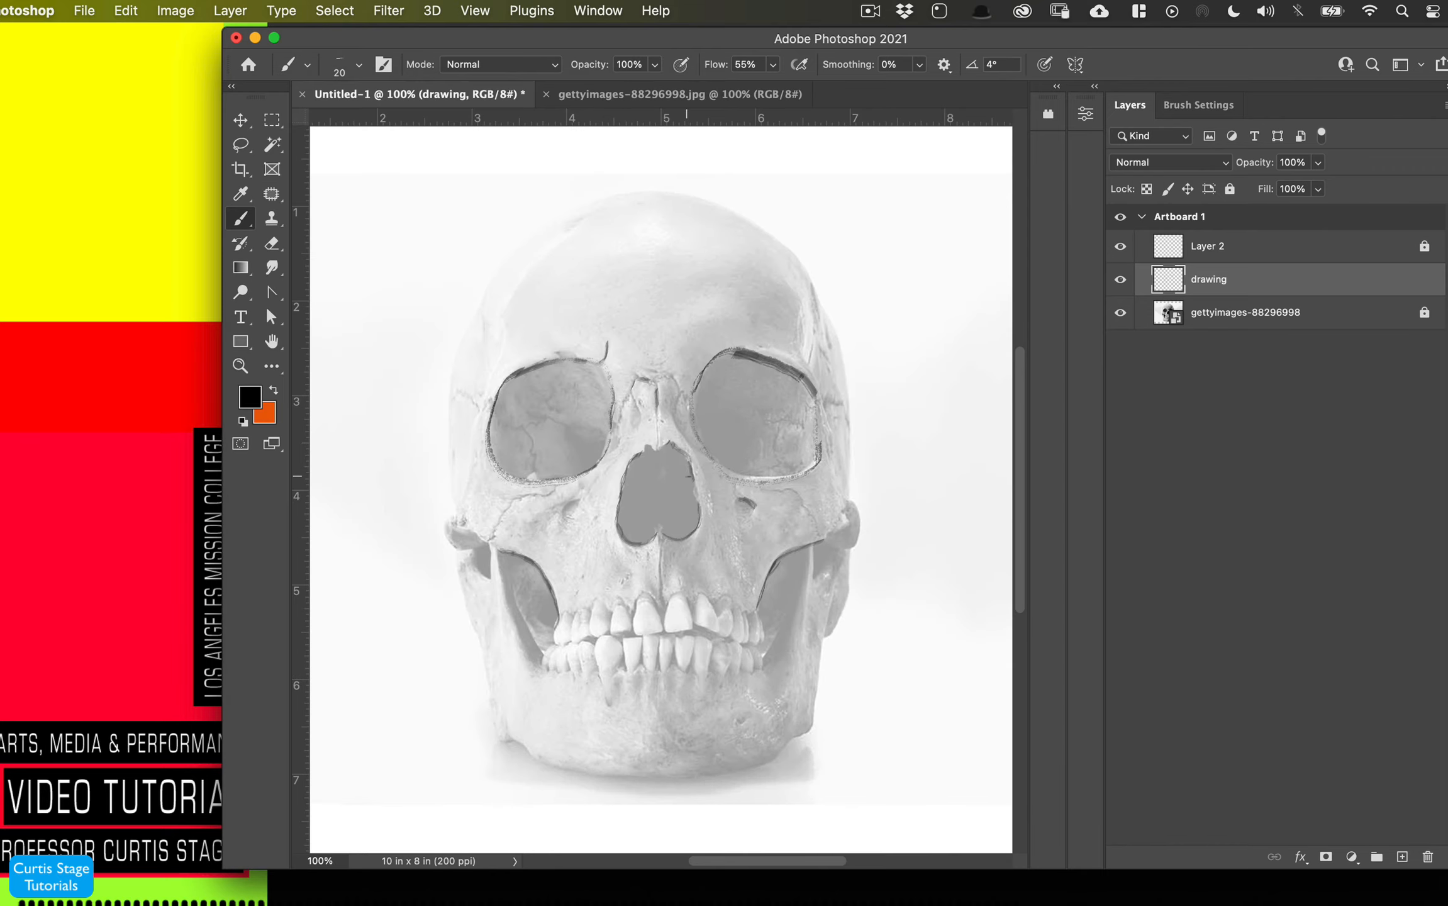
key("super+plus")
key("super+plus")
key("bracketleft")
key("bracketleft")
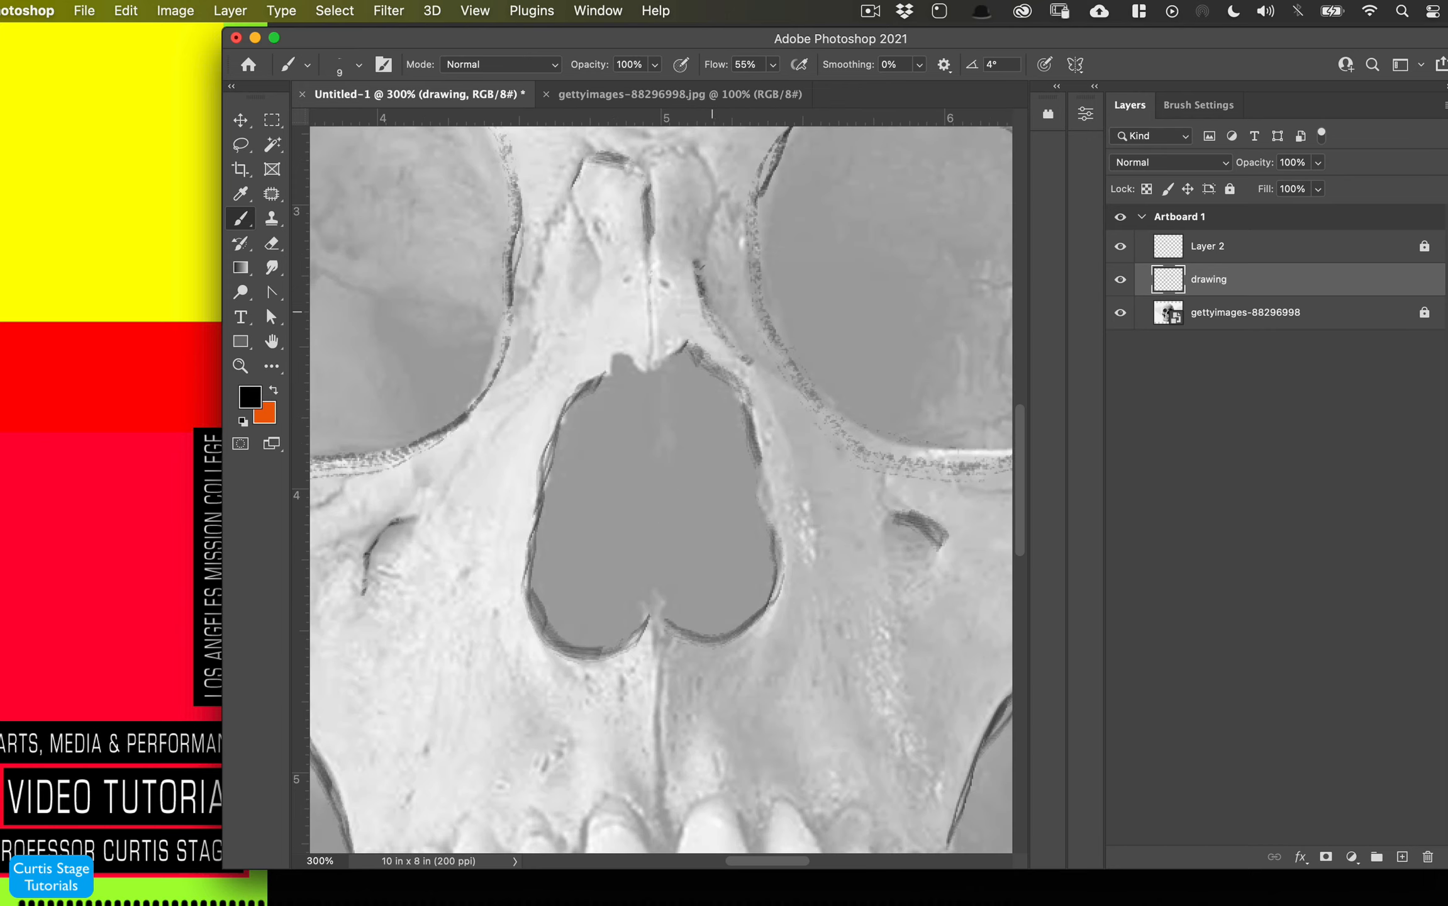
- Draw contour lines around the nasal opening, cheekbones and upper teeth
left_click_drag(658, 627, 662, 838)
scroll(661, 692, "down", 3)
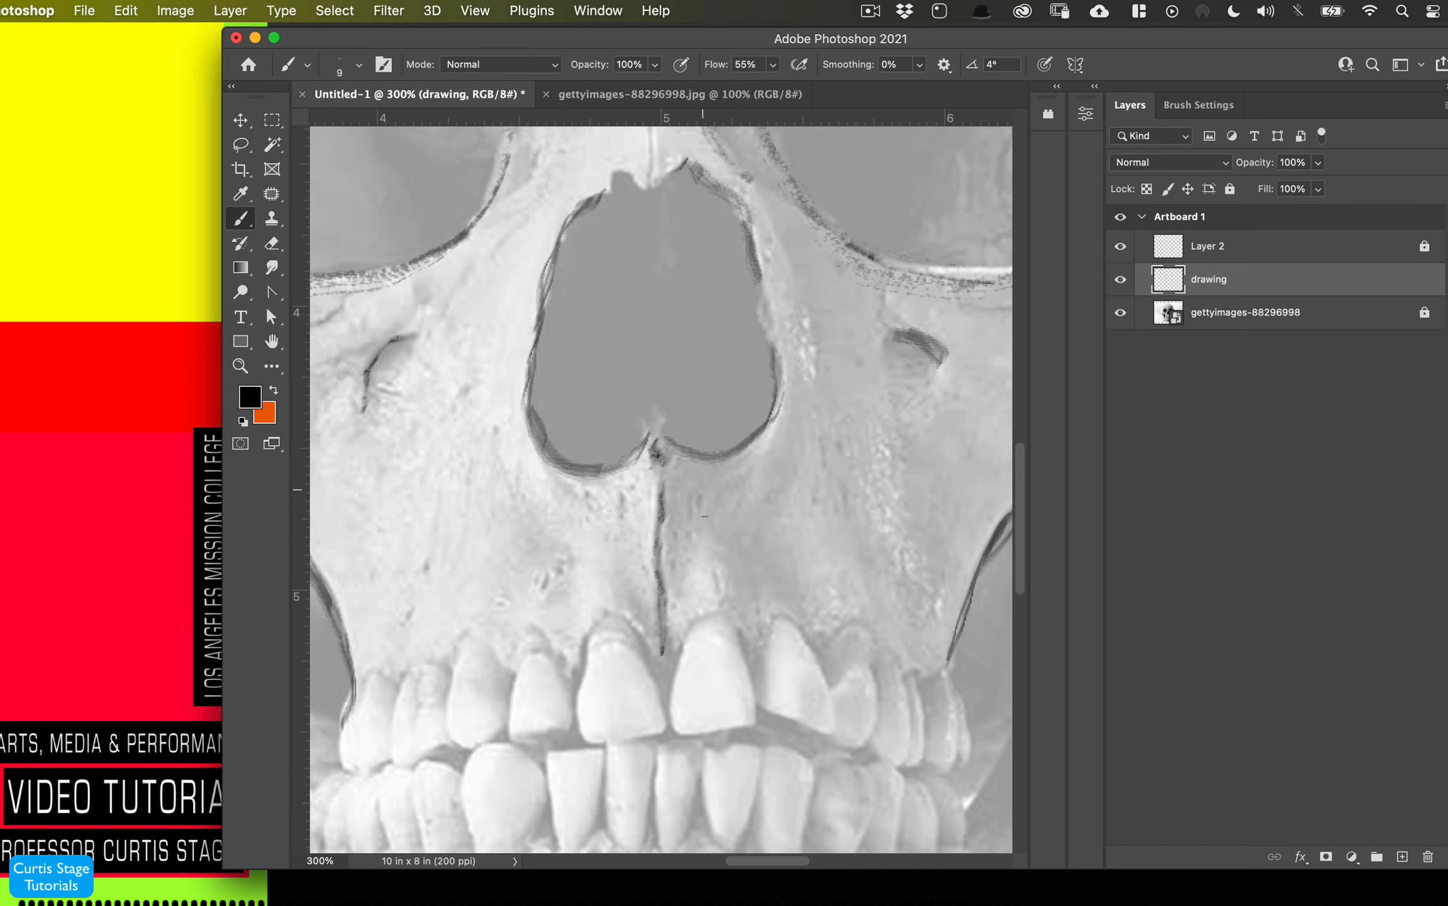
scroll(703, 516, "down", 5)
mouse_move(691, 327)
left_mouse_down()
mouse_move(673, 359)
mouse_move(697, 306)
left_mouse_up()
mouse_move(658, 364)
left_mouse_down()
mouse_move(581, 378)
mouse_move(660, 420)
left_mouse_up()
left_click_drag(517, 350, 566, 375)
left_click_drag(512, 428, 569, 420)
left_click_drag(764, 343, 825, 370)
left_click_drag(759, 394, 831, 421)
left_click_drag(873, 365, 835, 429)
left_click_drag(834, 329, 872, 326)
mouse_move(906, 363)
left_mouse_down()
mouse_move(948, 408)
mouse_move(925, 458)
left_mouse_up()
left_click_drag(923, 461, 863, 433)
left_click_drag(953, 409, 972, 451)
mouse_move(699, 459)
left_mouse_down()
mouse_move(736, 535)
mouse_move(764, 440)
left_mouse_up()
mouse_move(769, 435)
left_mouse_down()
mouse_move(794, 557)
mouse_move(818, 453)
left_mouse_up()
left_click_drag(817, 456, 905, 541)
left_click_drag(916, 469, 972, 478)
left_click_drag(548, 441, 641, 441)
left_click_drag(645, 541, 535, 453)
mouse_move(465, 440)
left_mouse_down()
mouse_move(496, 539)
mouse_move(534, 498)
left_mouse_up()
mouse_move(506, 419)
left_mouse_down()
mouse_move(514, 348)
mouse_move(448, 431)
left_mouse_up()
left_click_drag(398, 382, 362, 385)
left_click_drag(345, 415, 392, 440)
mouse_move(415, 454)
left_mouse_down()
mouse_move(465, 461)
mouse_move(465, 539)
left_mouse_up()
mouse_move(380, 483)
left_mouse_down()
mouse_move(418, 538)
mouse_move(378, 538)
left_mouse_up()
left_click_drag(342, 469, 349, 538)
left_click_drag(340, 461, 319, 476)
left_click_drag(744, 861, 708, 861)
mouse_move(471, 184)
left_mouse_down()
mouse_move(603, 512)
mouse_move(532, 354)
left_mouse_up()
left_click_drag(637, 412, 582, 370)
mouse_move(400, 218)
left_mouse_down()
mouse_move(451, 224)
mouse_move(460, 149)
left_mouse_up()
mouse_move(398, 193)
left_mouse_down()
mouse_move(448, 580)
mouse_move(671, 823)
left_mouse_up()
scroll(672, 818, "down", 2)
key("super+z")
key("super+shift+z")
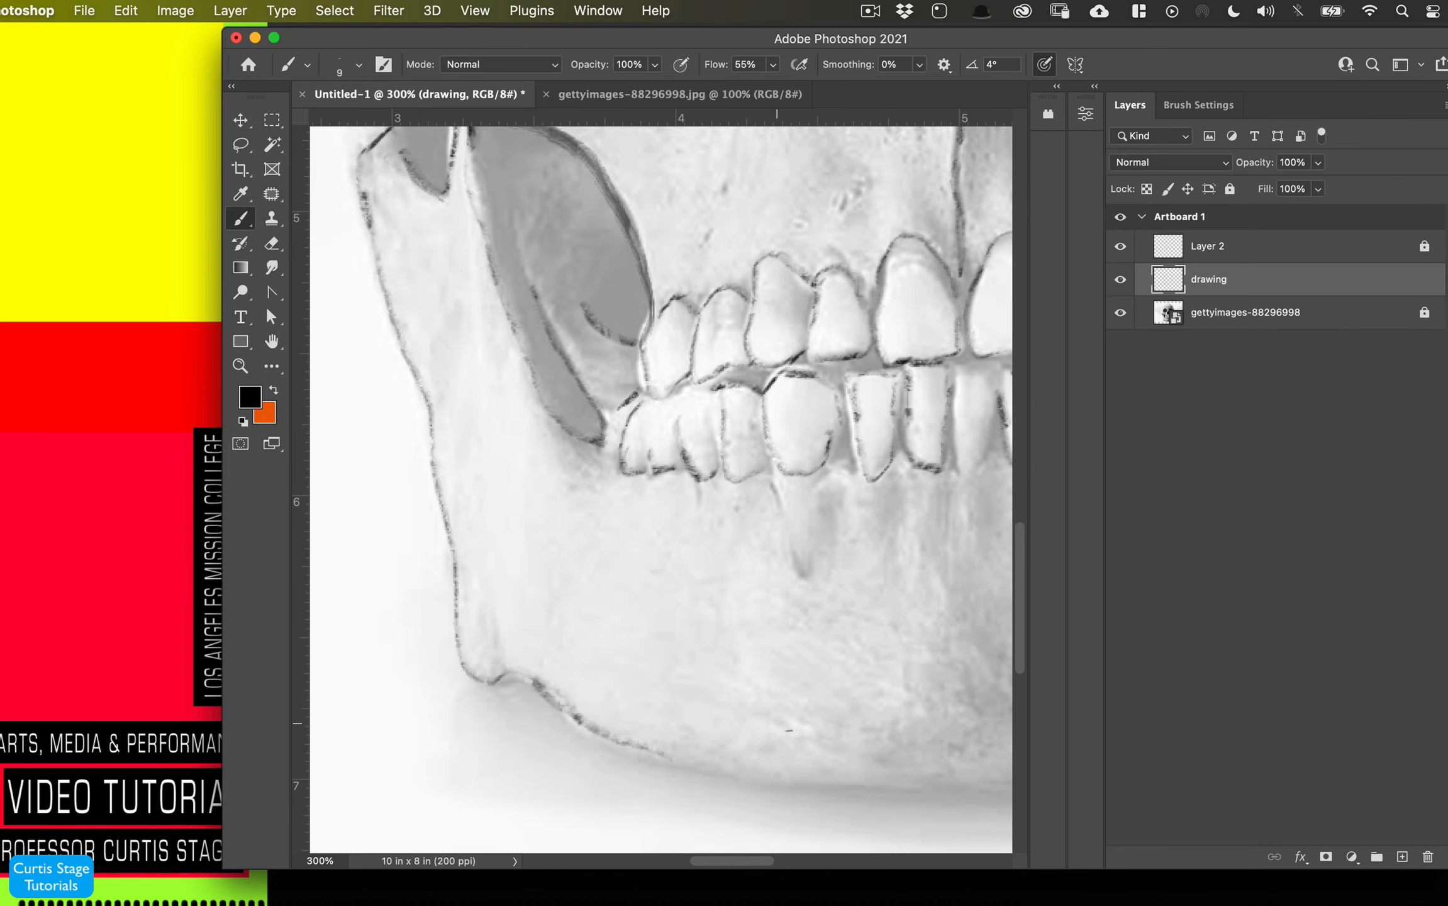
- Draw the lower jaw line and add strokes along the right cheek and jaw
left_click_drag(671, 764, 994, 796)
key("super+minus")
key("super+minus")
left_click_drag(772, 591, 915, 537)
left_click_drag(933, 397, 927, 423)
mouse_move(958, 349)
left_mouse_down()
mouse_move(922, 463)
mouse_move(949, 337)
left_mouse_up()
left_click_drag(949, 309, 947, 337)
left_click_drag(926, 449, 914, 546)
left_click_drag(908, 371, 885, 488)
mouse_move(913, 354)
left_mouse_down()
mouse_move(911, 395)
mouse_move(920, 361)
left_mouse_up()
left_click_drag(880, 440, 862, 472)
left_click_drag(609, 400, 624, 420)
left_click_drag(945, 280, 939, 160)
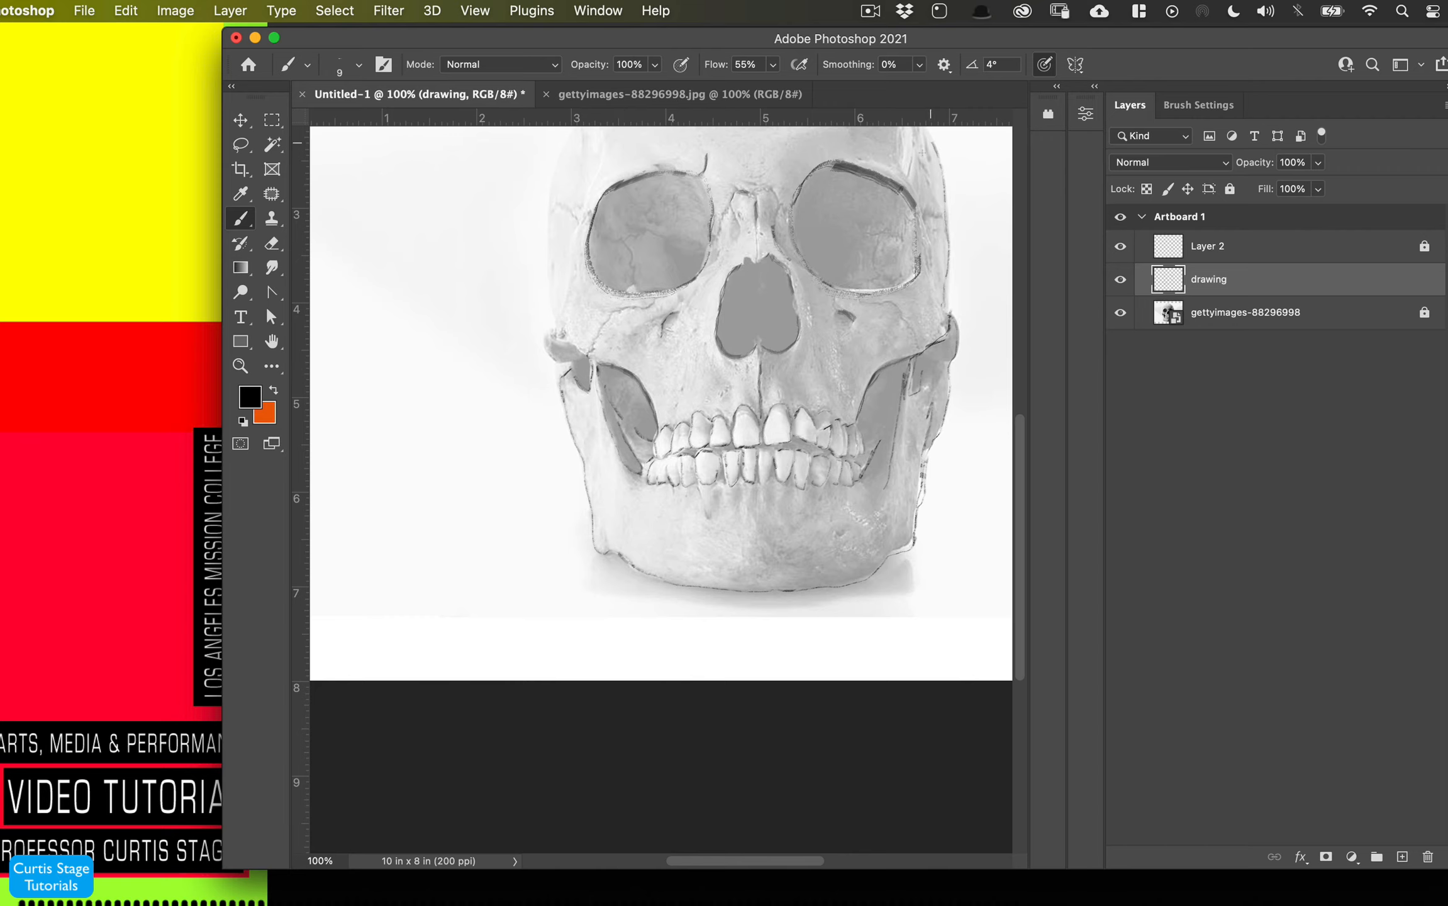
- Outline the cranium and add lines around the eye sockets, nose and teeth
scroll(975, 171, "up", 4)
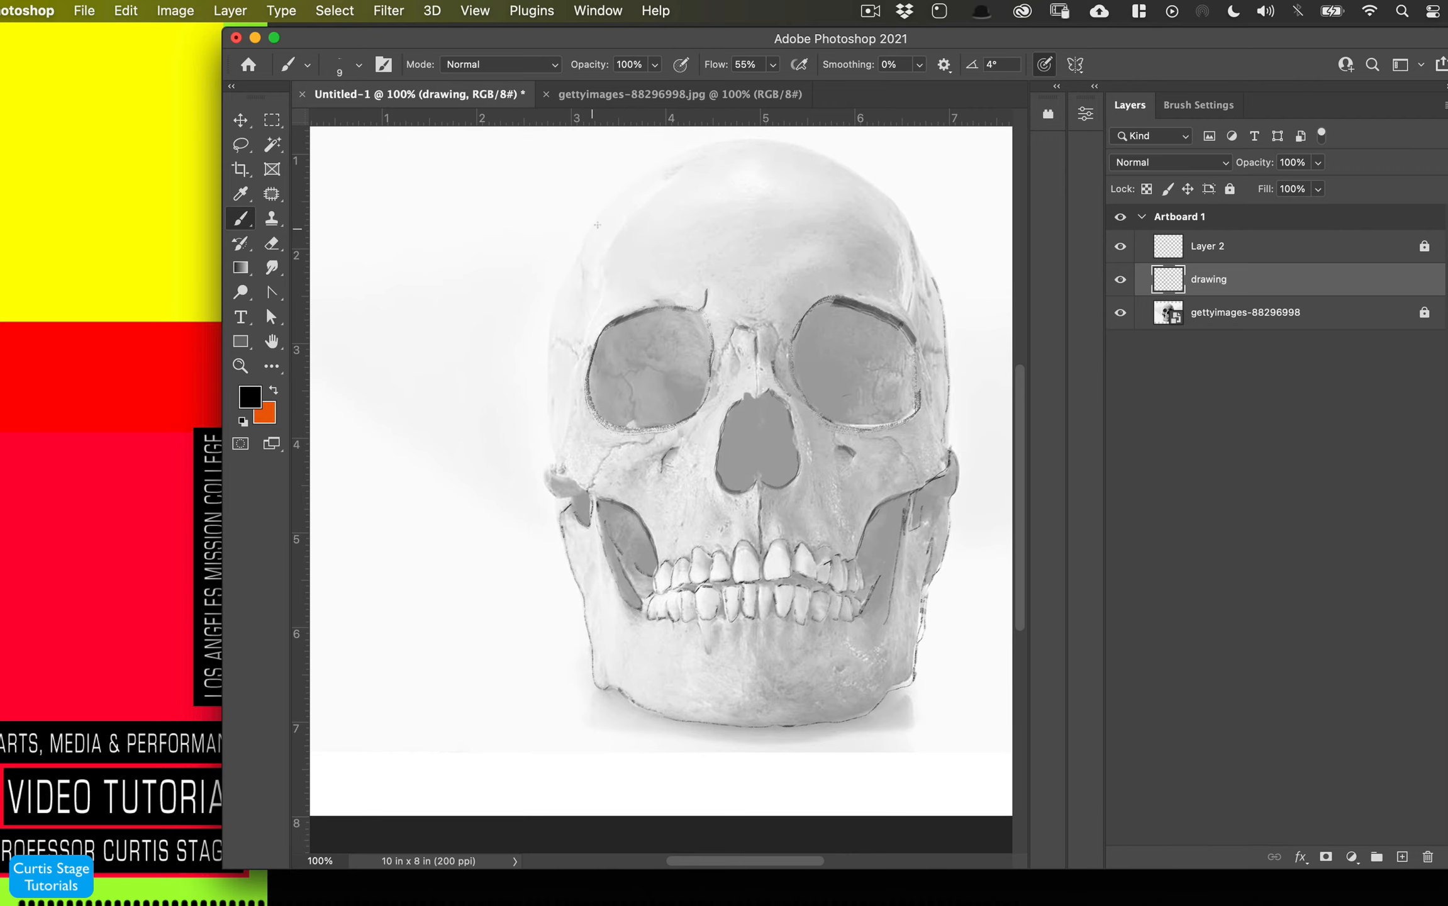
mouse_move(595, 224)
left_mouse_down()
mouse_move(546, 440)
mouse_move(574, 497)
left_mouse_up()
left_click_drag(653, 440, 604, 464)
left_click_drag(553, 346, 578, 355)
mouse_move(594, 227)
left_mouse_down()
mouse_move(688, 152)
mouse_move(942, 299)
mouse_move(948, 363)
left_mouse_up()
left_click_drag(917, 340, 922, 384)
left_click_drag(734, 350, 740, 378)
left_click_drag(685, 434, 641, 459)
left_click_drag(715, 406, 700, 417)
mouse_move(611, 428)
left_mouse_down()
mouse_move(589, 269)
mouse_move(610, 247)
left_mouse_up()
left_click_drag(681, 178, 650, 202)
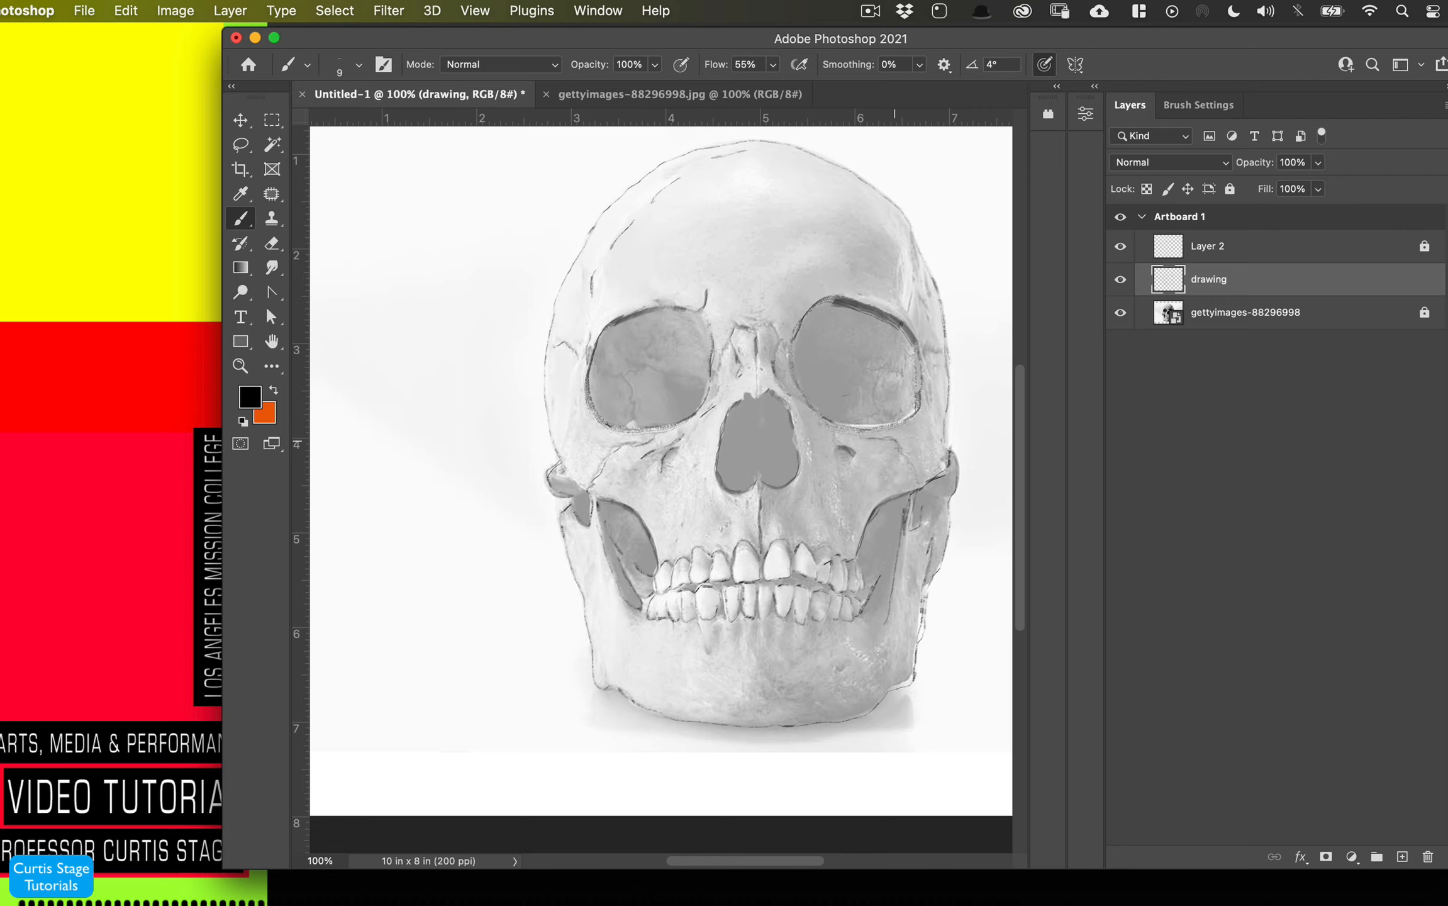
left_click_drag(854, 432, 917, 464)
left_click_drag(729, 501, 717, 533)
left_click_drag(705, 635, 703, 652)
left_click_drag(776, 653, 753, 674)
left_click_drag(886, 646, 874, 680)
left_click_drag(776, 682, 759, 697)
mouse_move(746, 641)
left_mouse_down()
mouse_move(763, 662)
mouse_move(767, 643)
left_mouse_up()
- Hide and show the photo and drawing layers to check the lines, then add strokes near the eye sockets
left_click(1120, 279)
left_click(1120, 279)
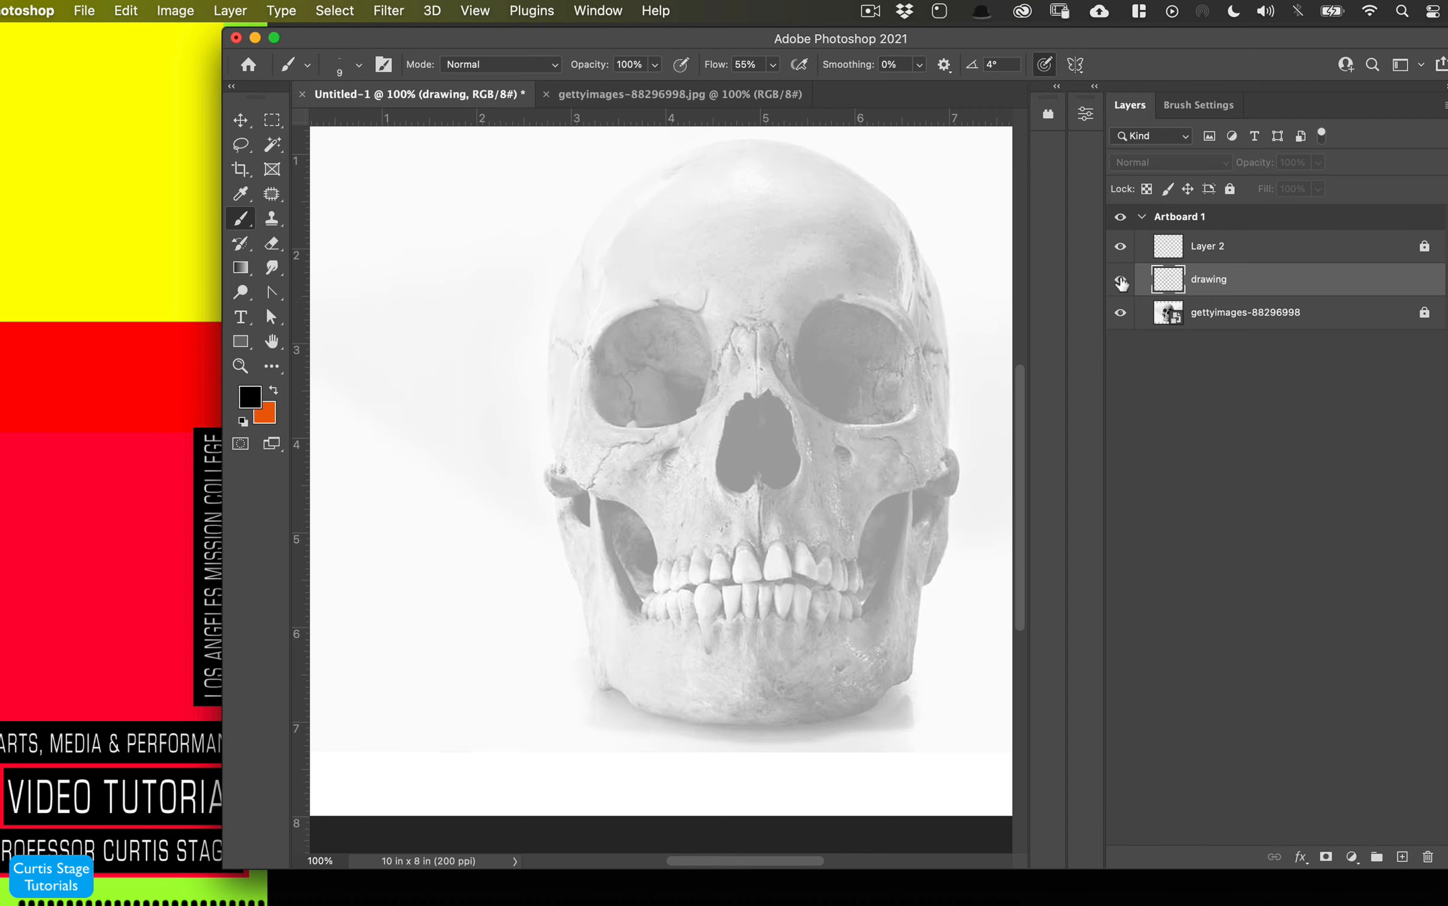
left_click(1121, 312)
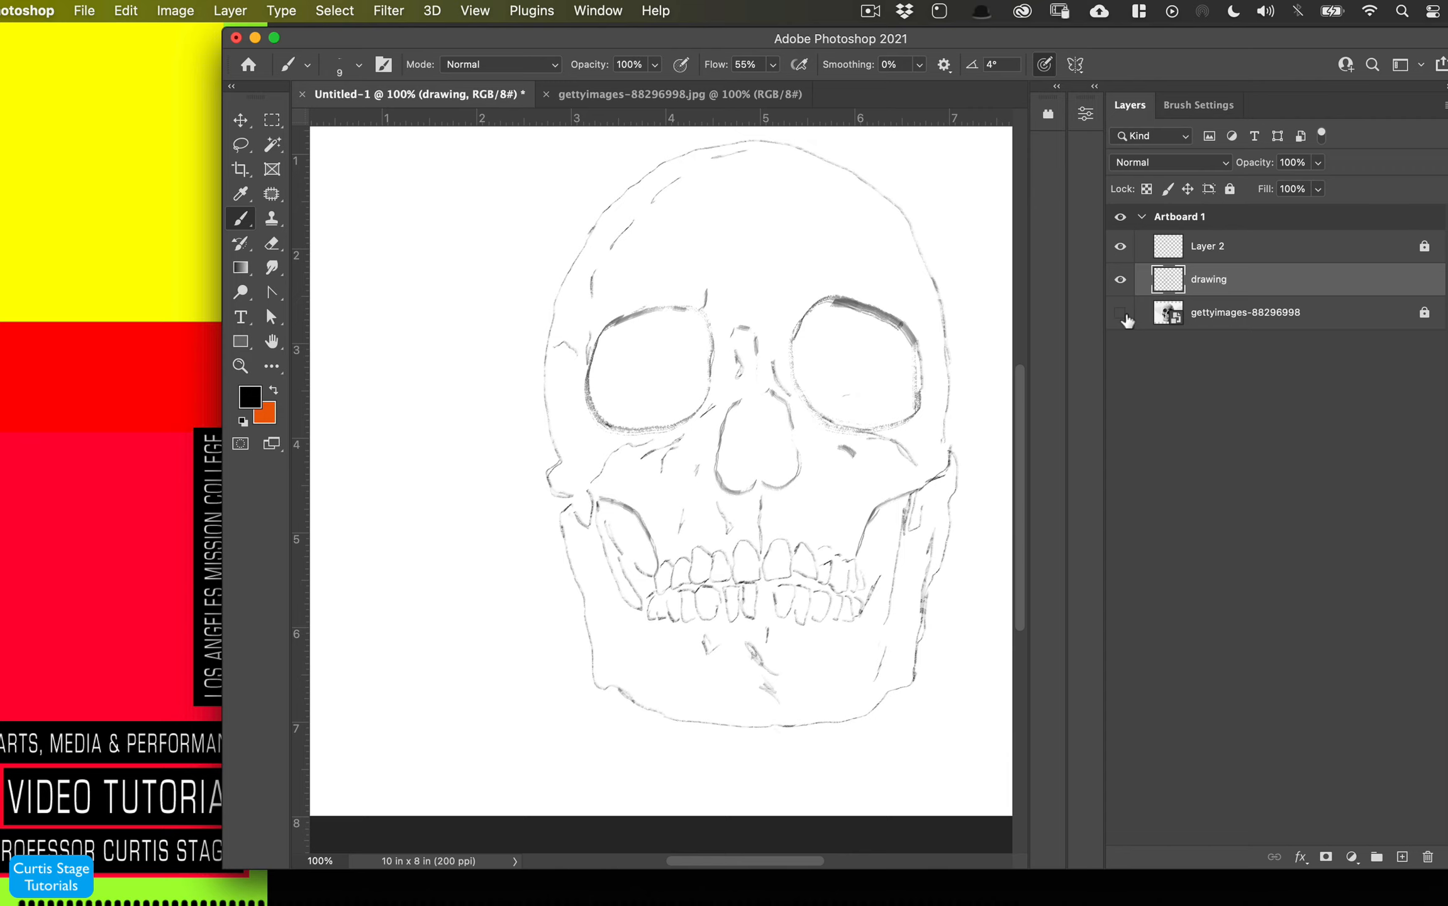
left_click(1121, 313)
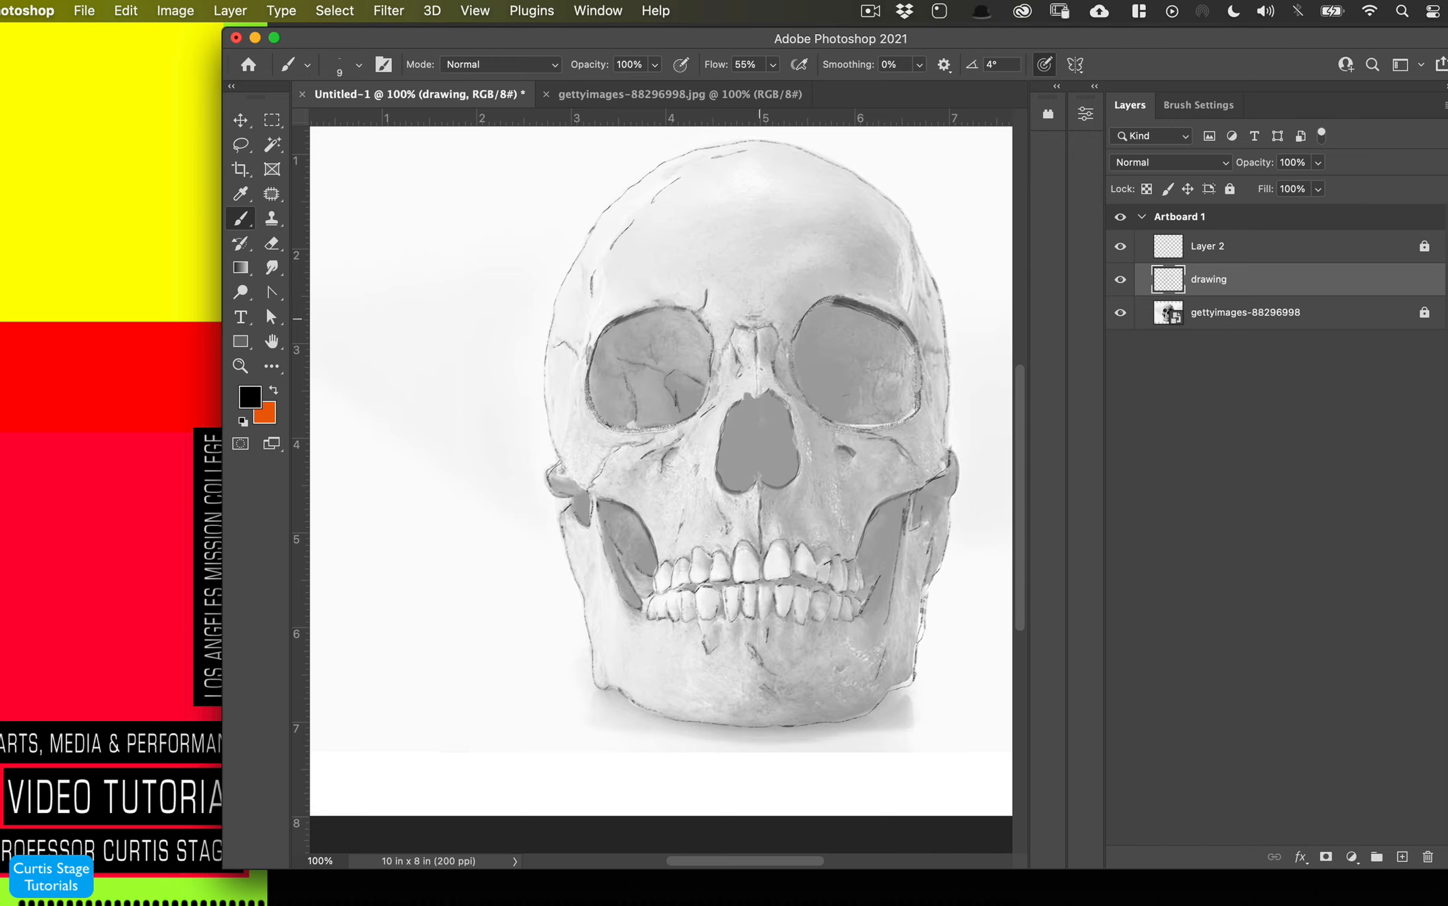
left_click_drag(759, 319, 763, 311)
left_click_drag(850, 270, 899, 284)
- Unlock the skull photo layer and raise its opacity to 100%
left_click(1205, 318)
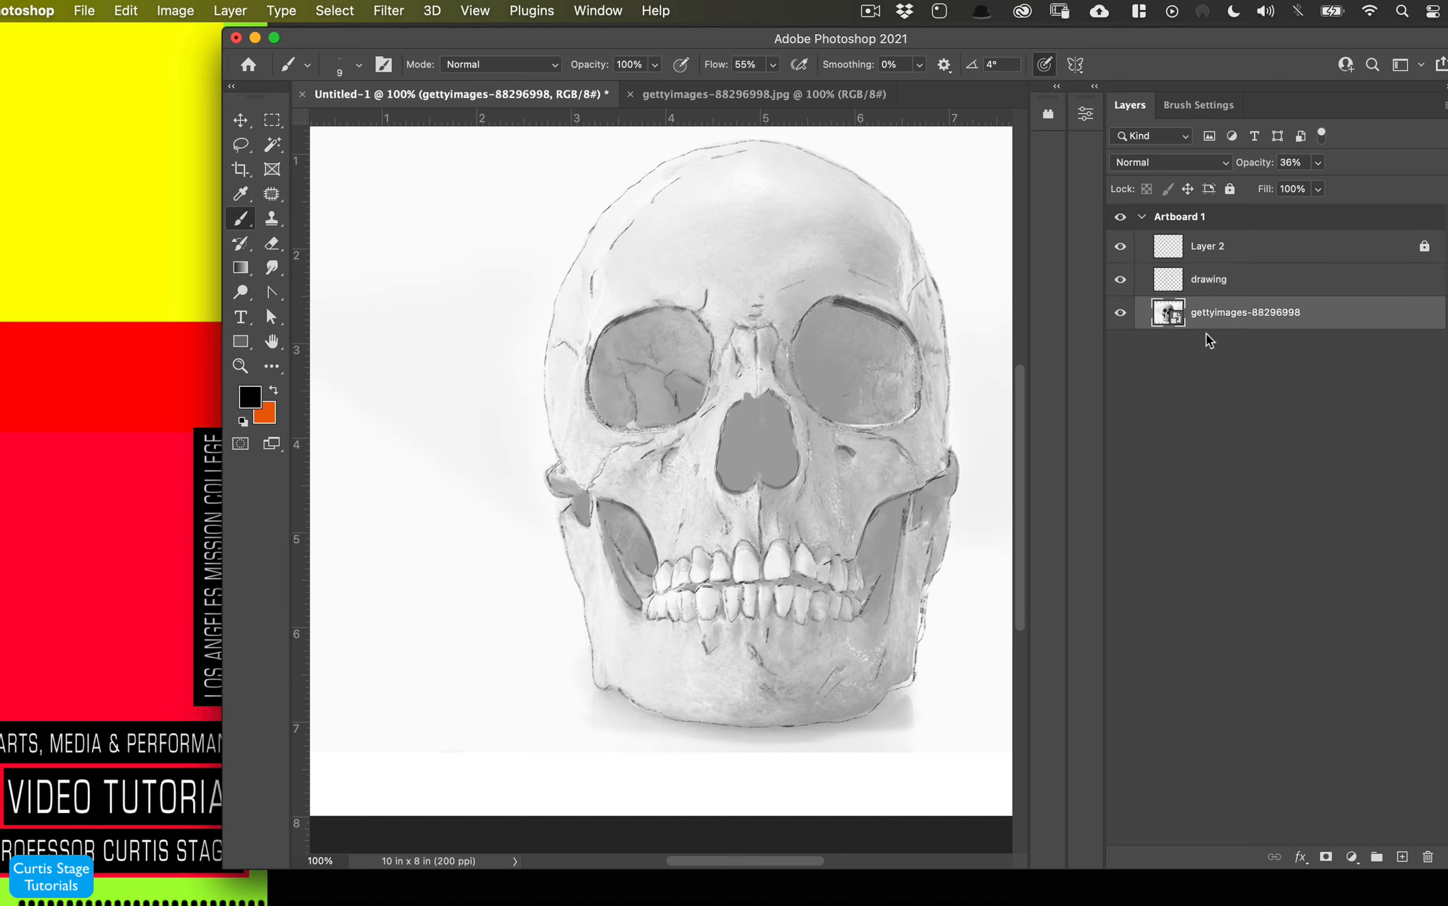
left_click(1424, 313)
left_click_drag(1243, 169, 1440, 167)
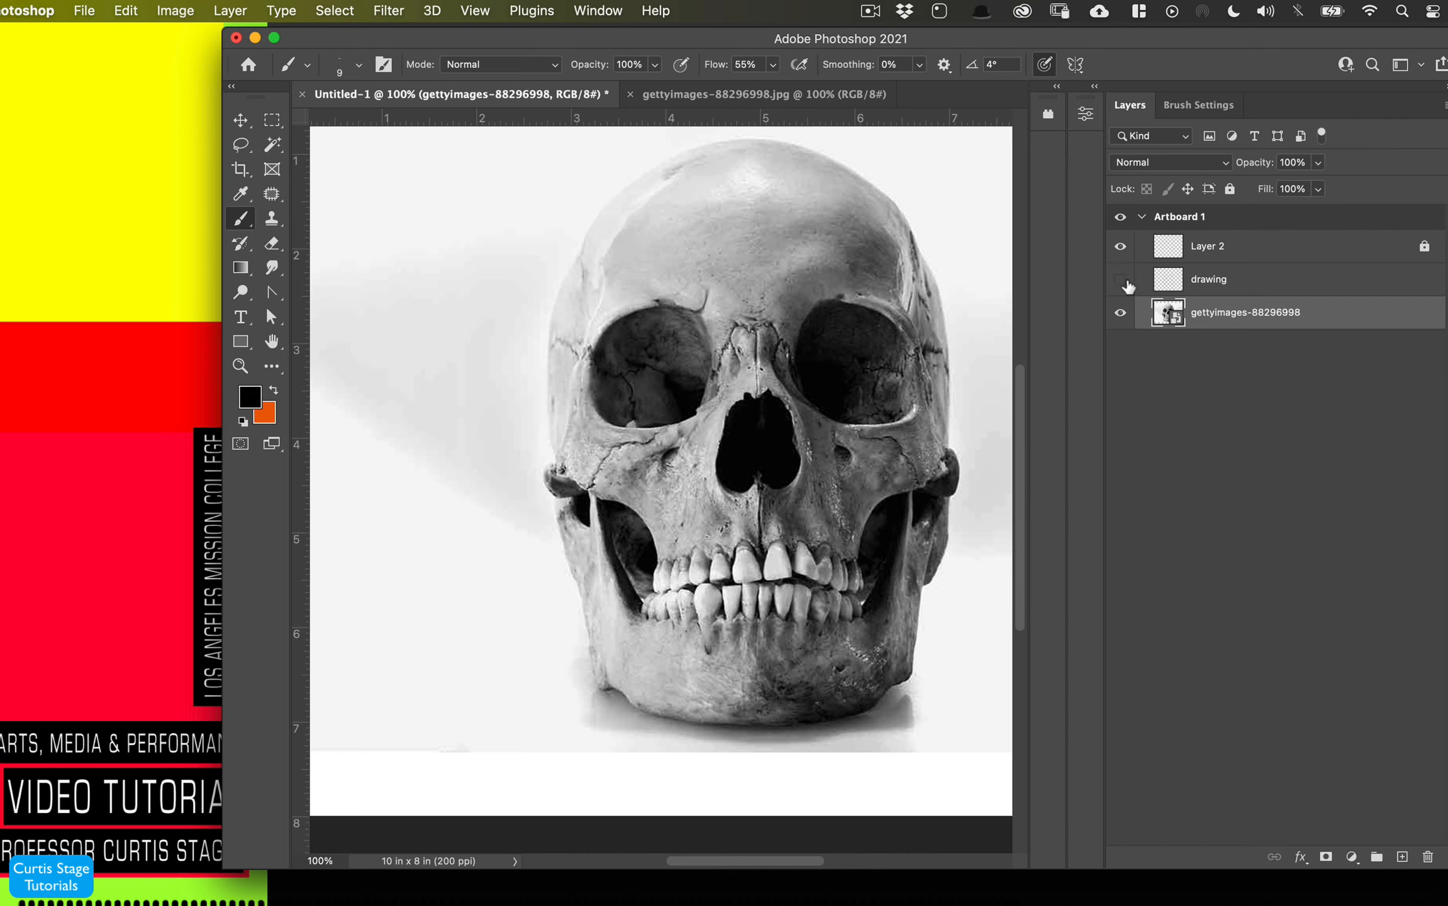
- Rename the top unnamed layer as paint
double_click(1214, 249)
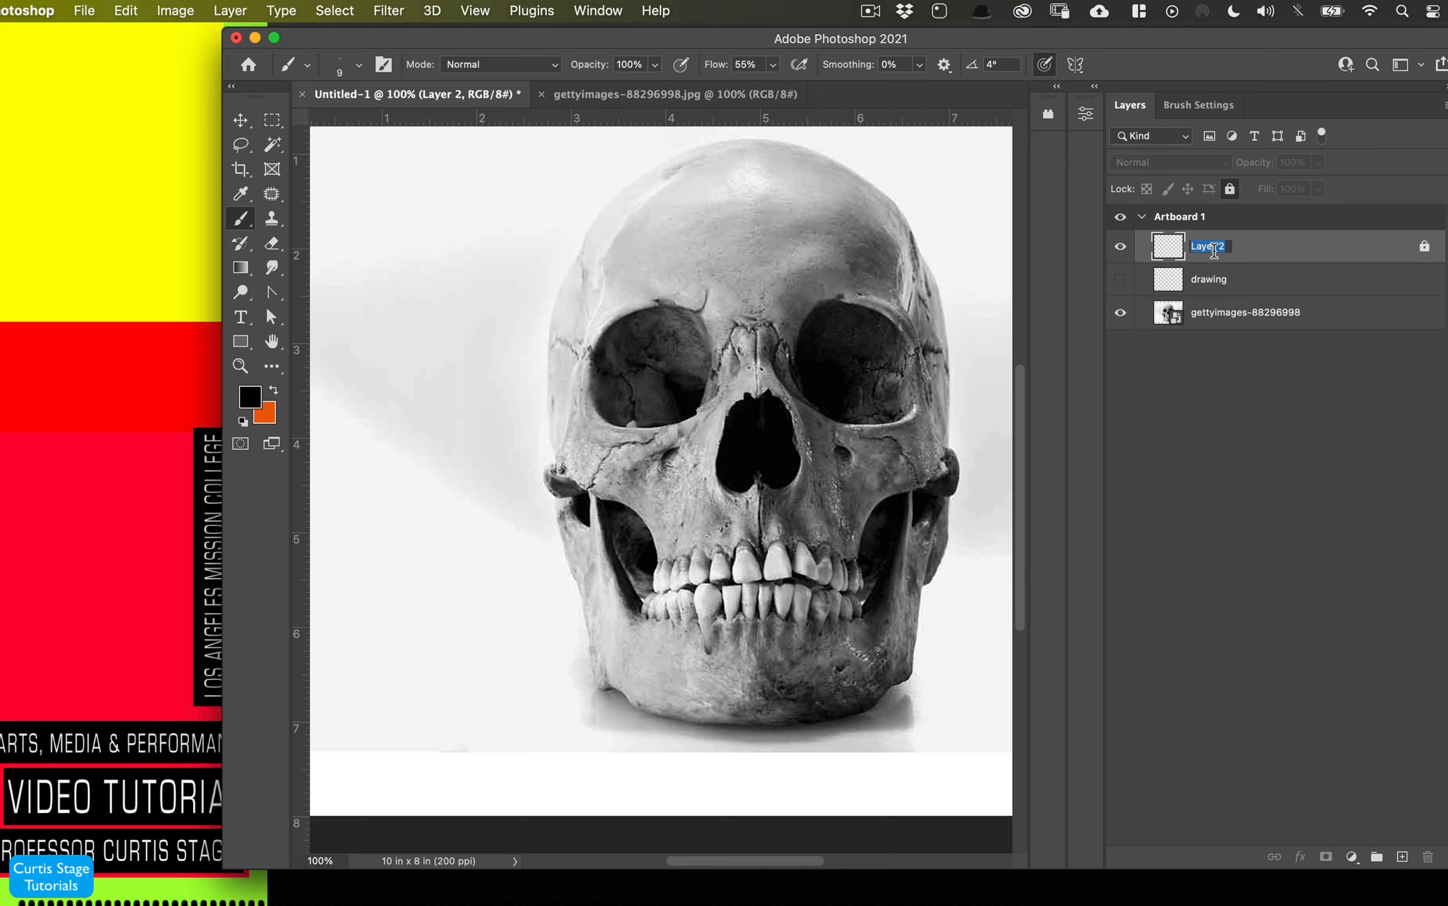
type("paint")
key("Return")
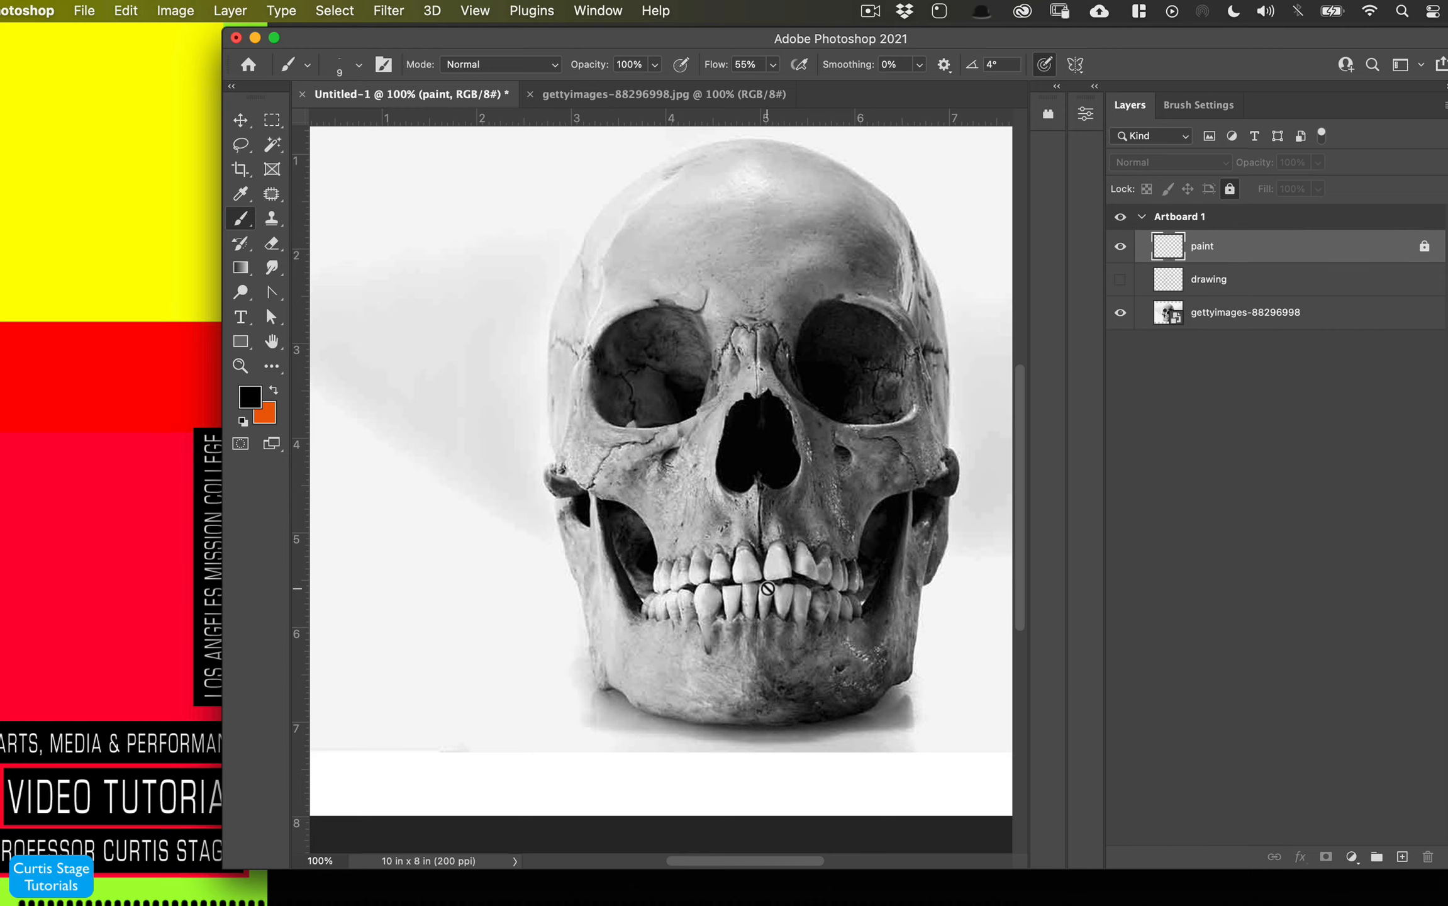
- Choose the Hard Round brush from the General Brushes set
key("super+minus")
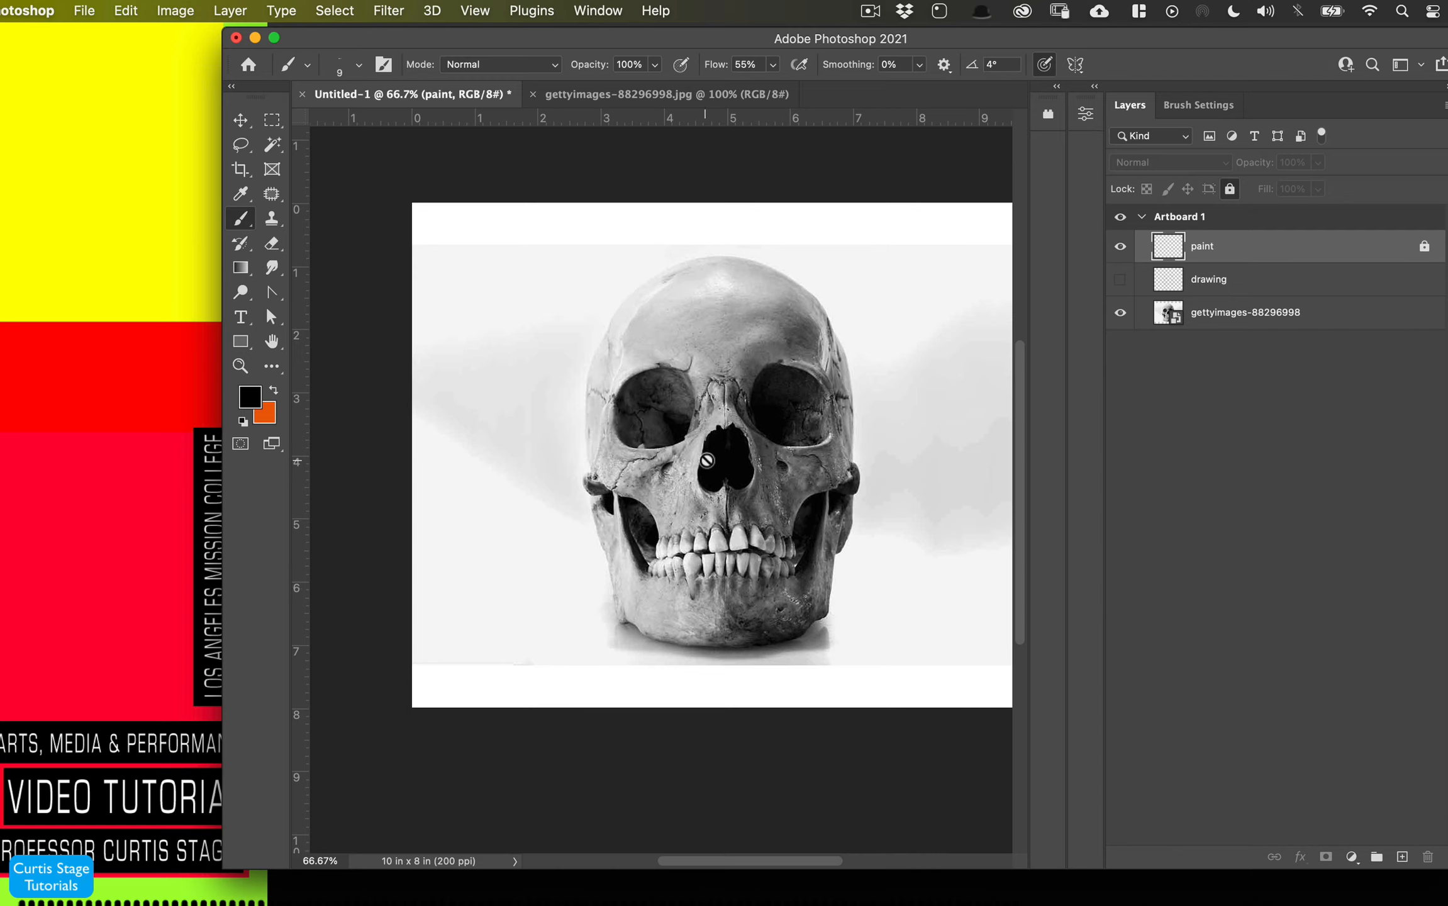
left_click(306, 65)
left_click(329, 49)
left_click(328, 50)
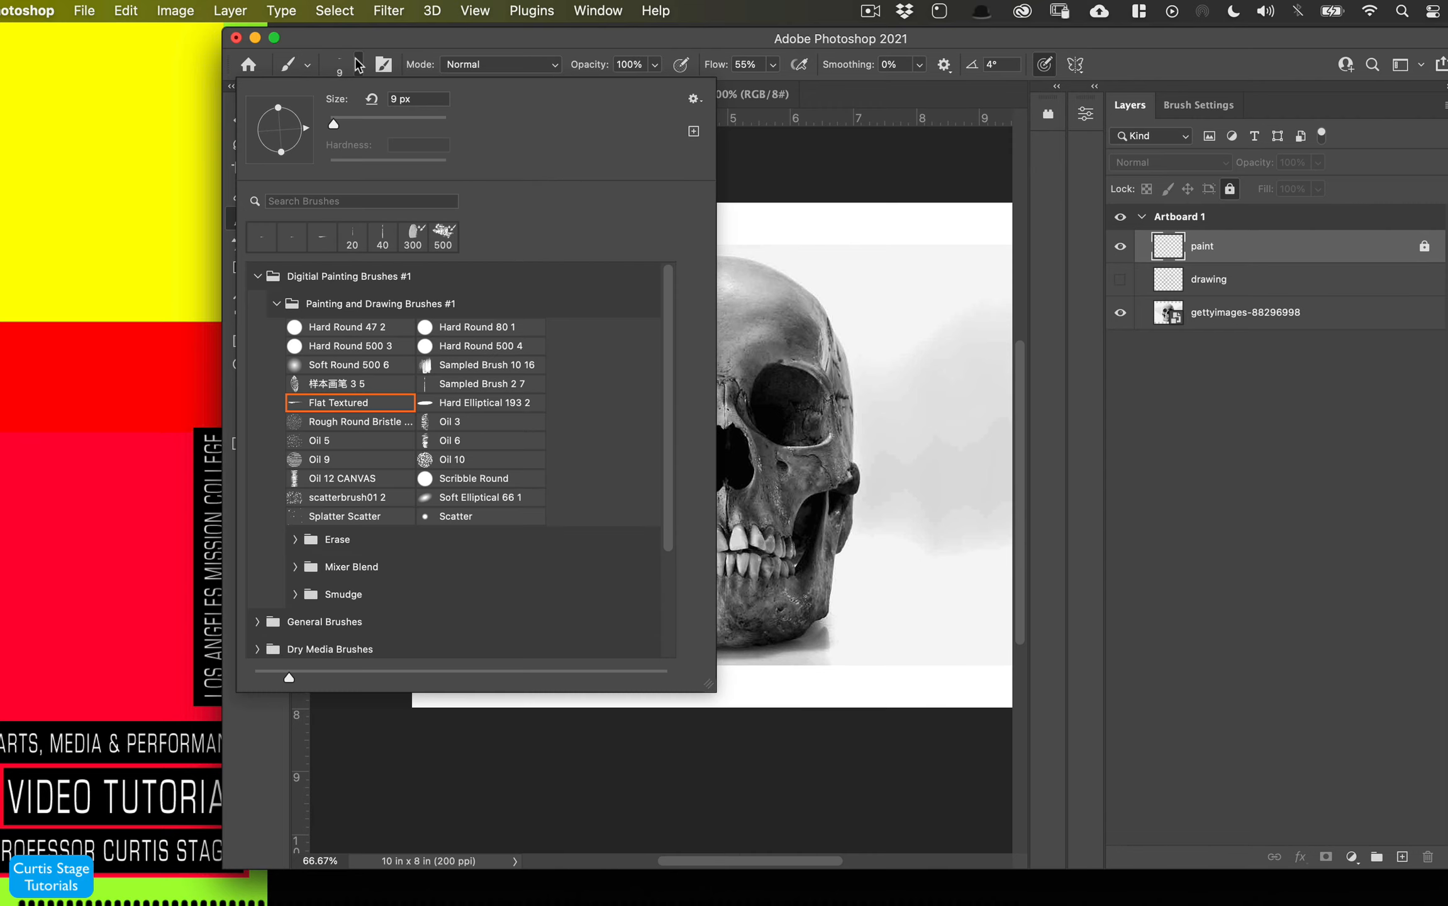
left_click(276, 303)
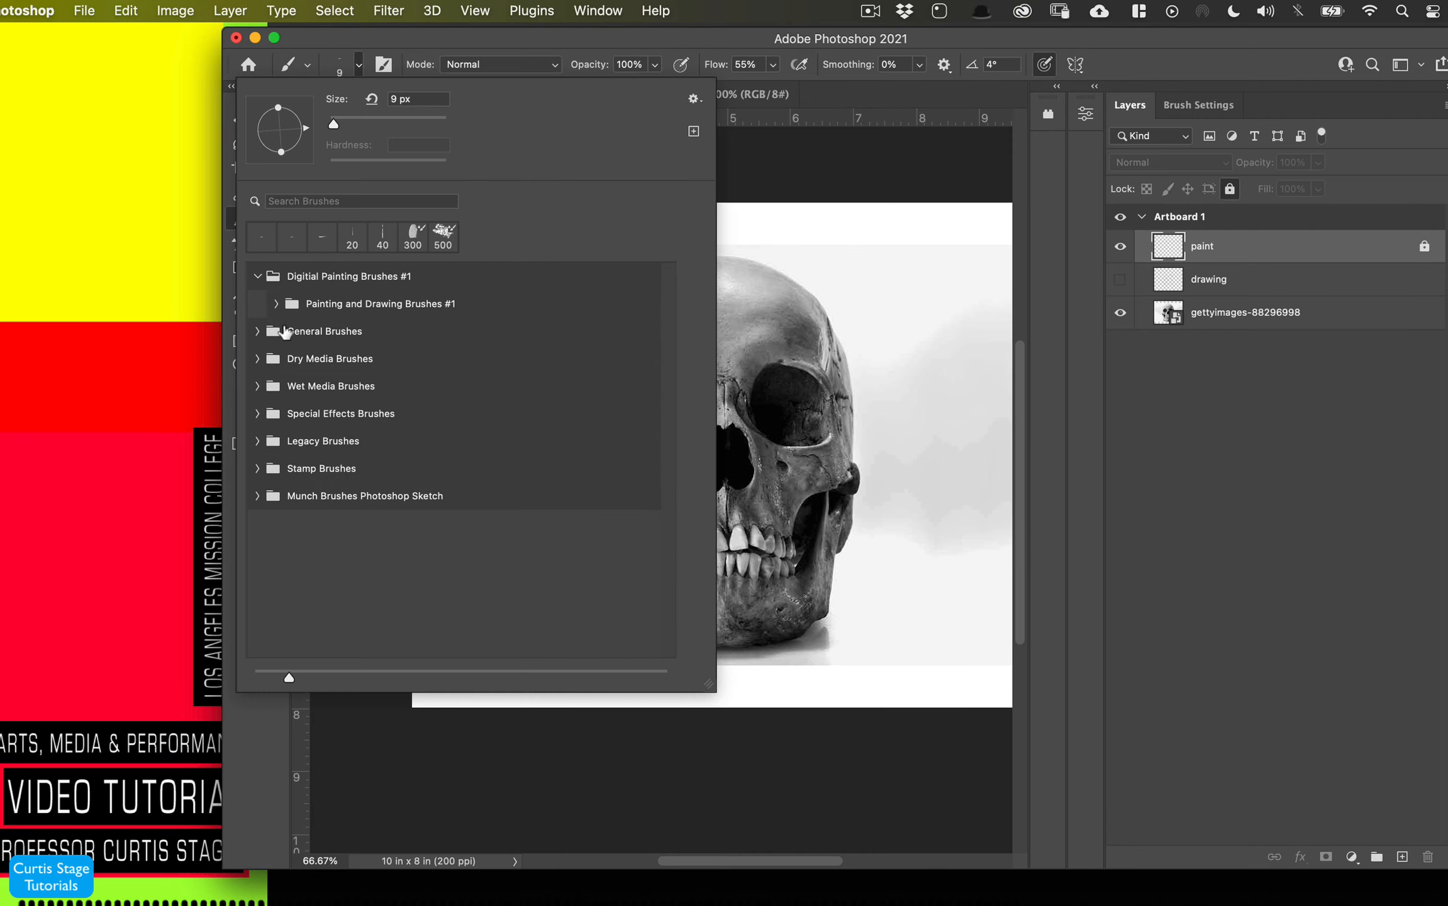
left_click(256, 331)
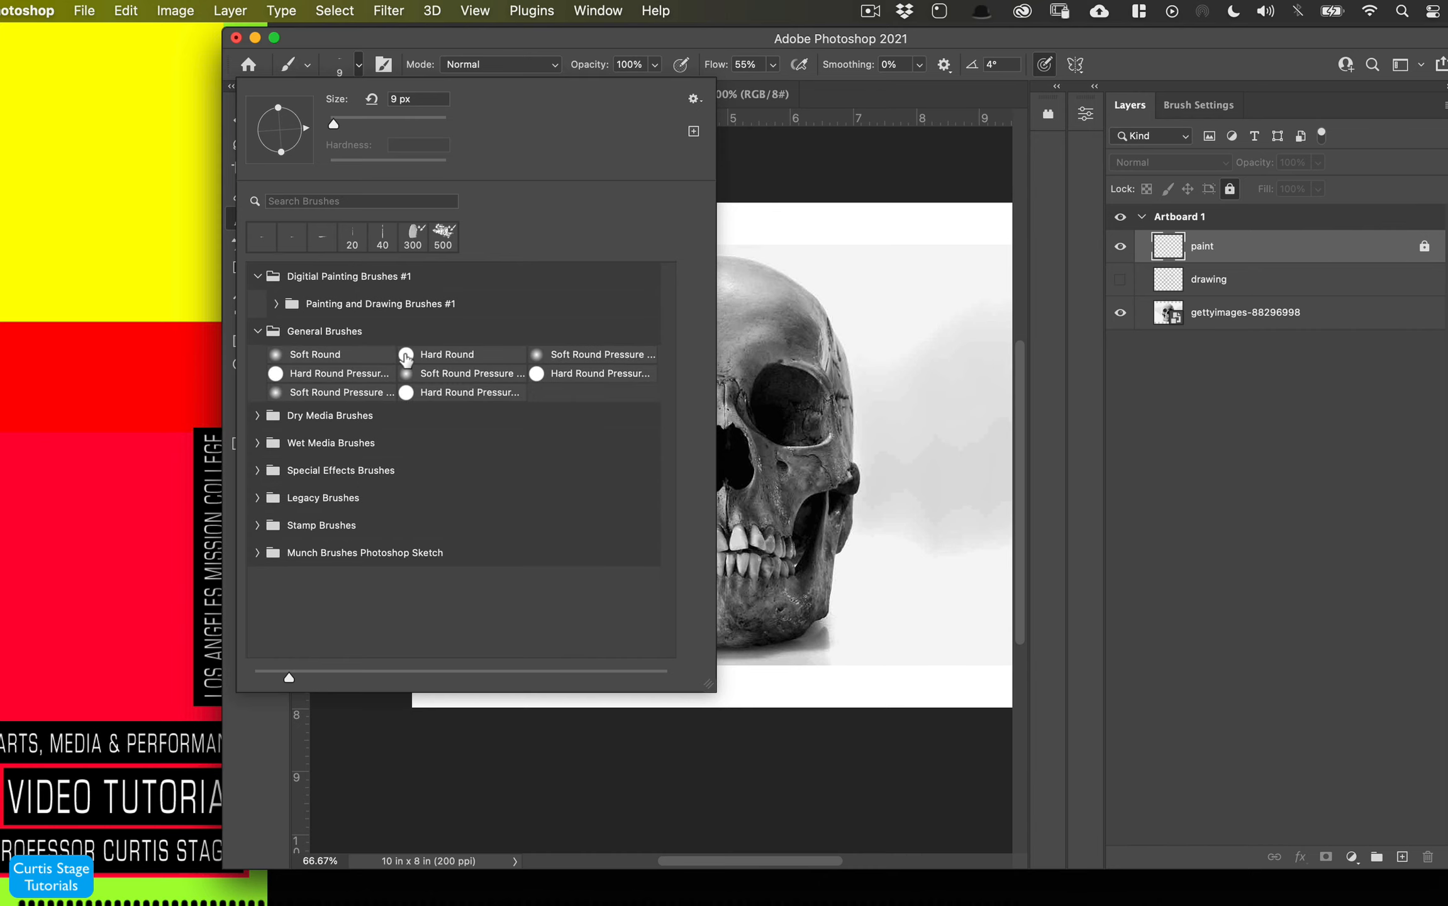
left_click(406, 357)
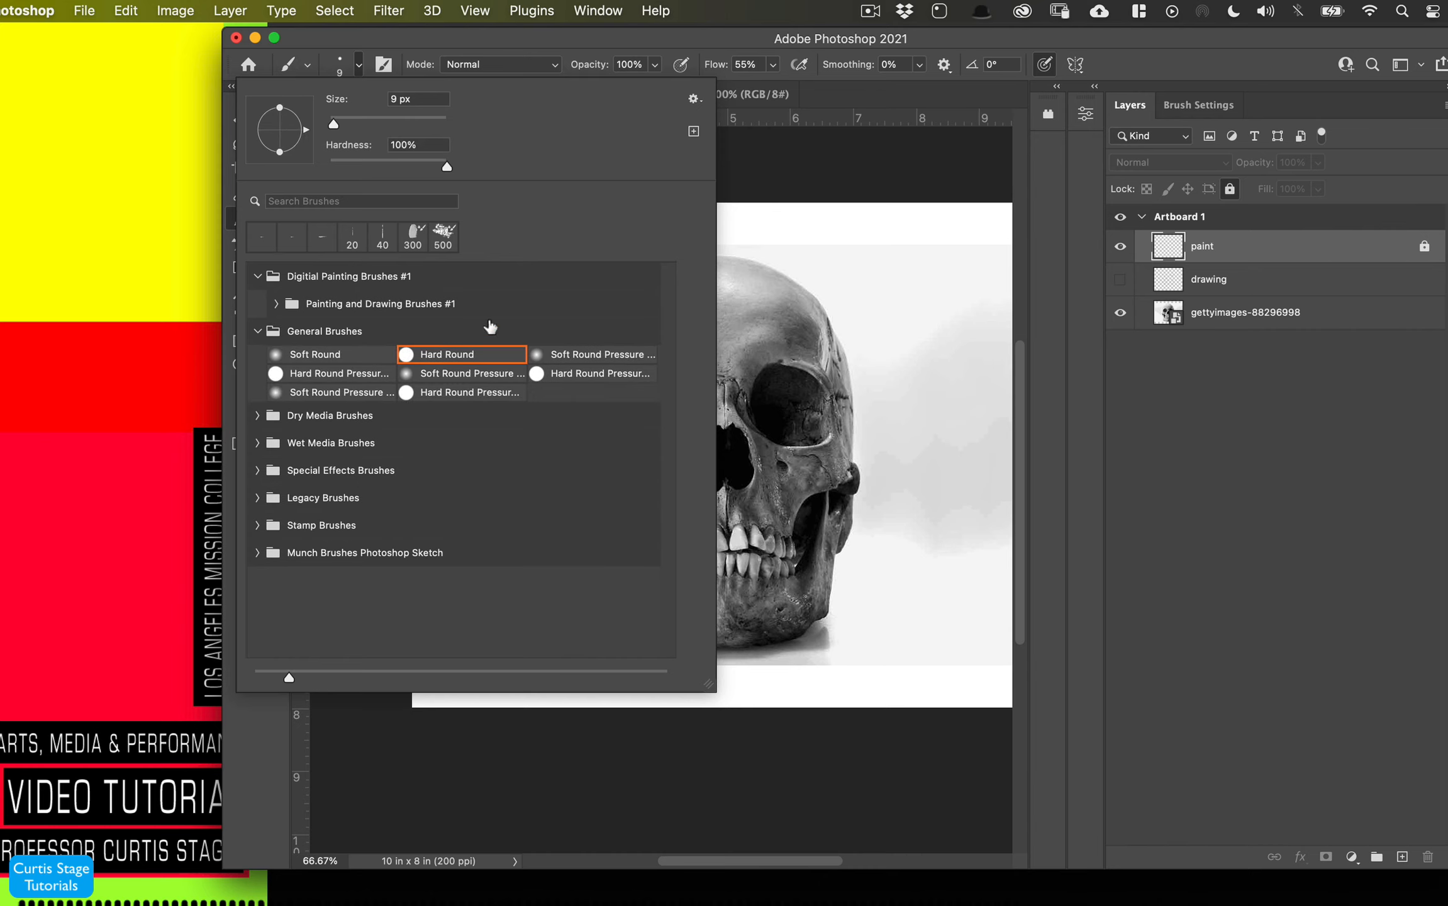
left_click(349, 65)
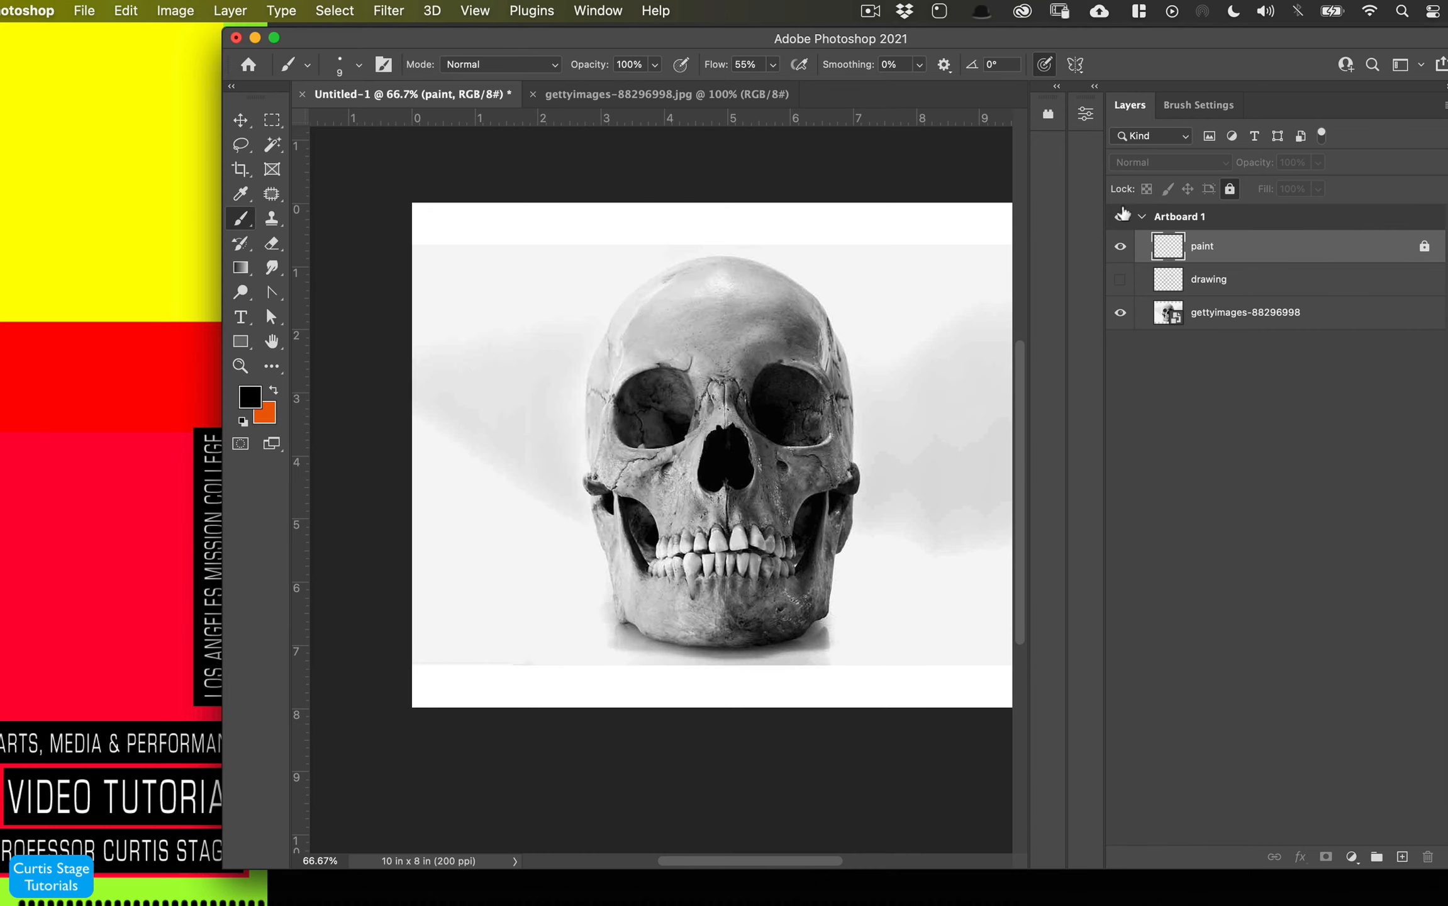
- Unlock the paint layer, lock the drawing and photo layers, and make the paint layer active
left_click(1424, 247)
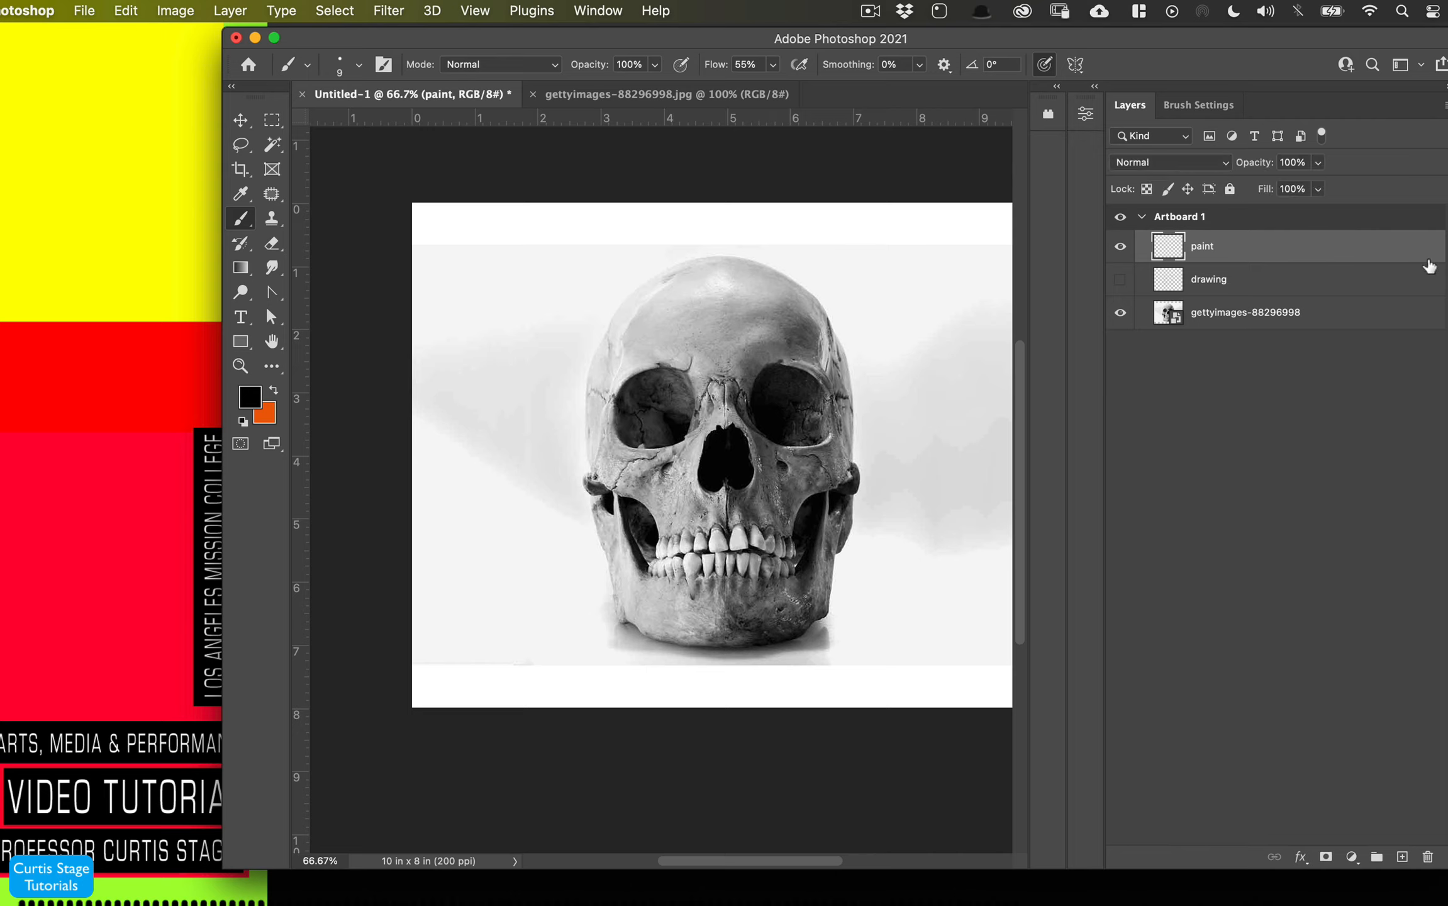
left_click(1428, 312)
left_click(1432, 288)
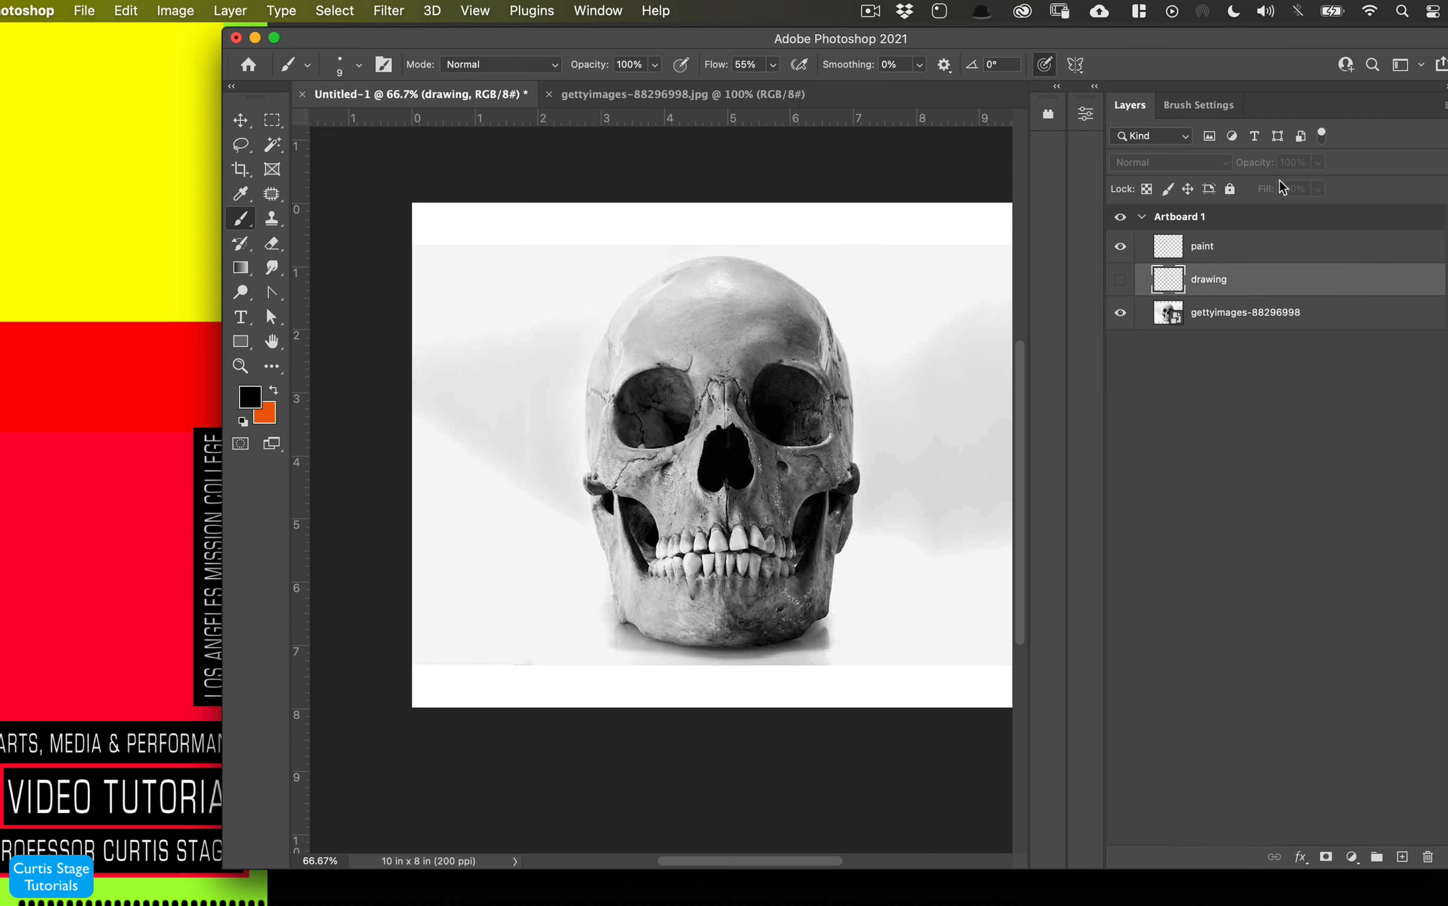
left_click(1229, 189)
left_click(1427, 319)
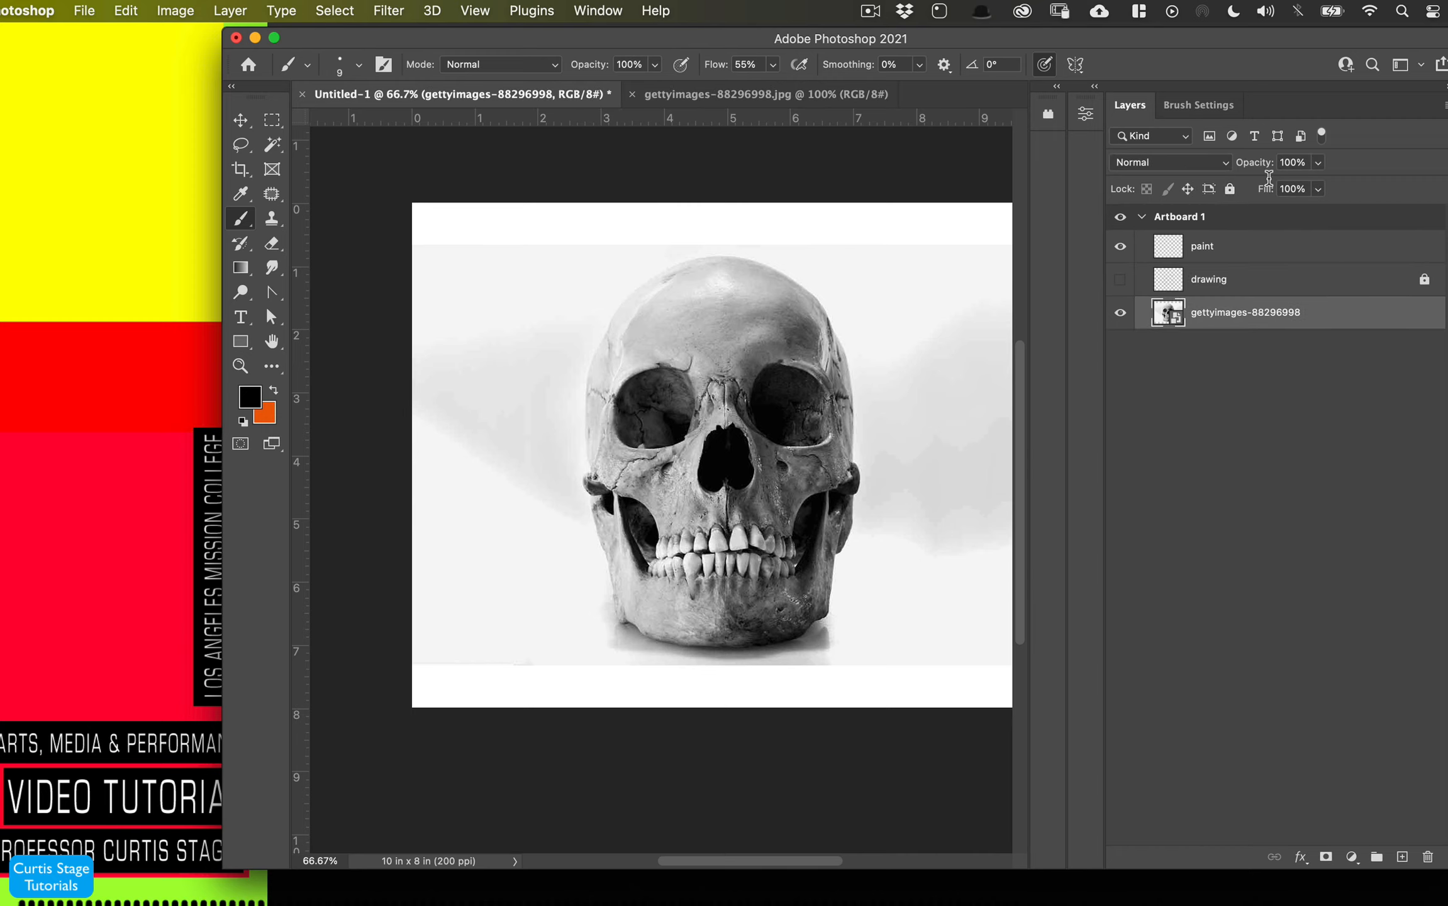
left_click(1230, 188)
left_click(1393, 252)
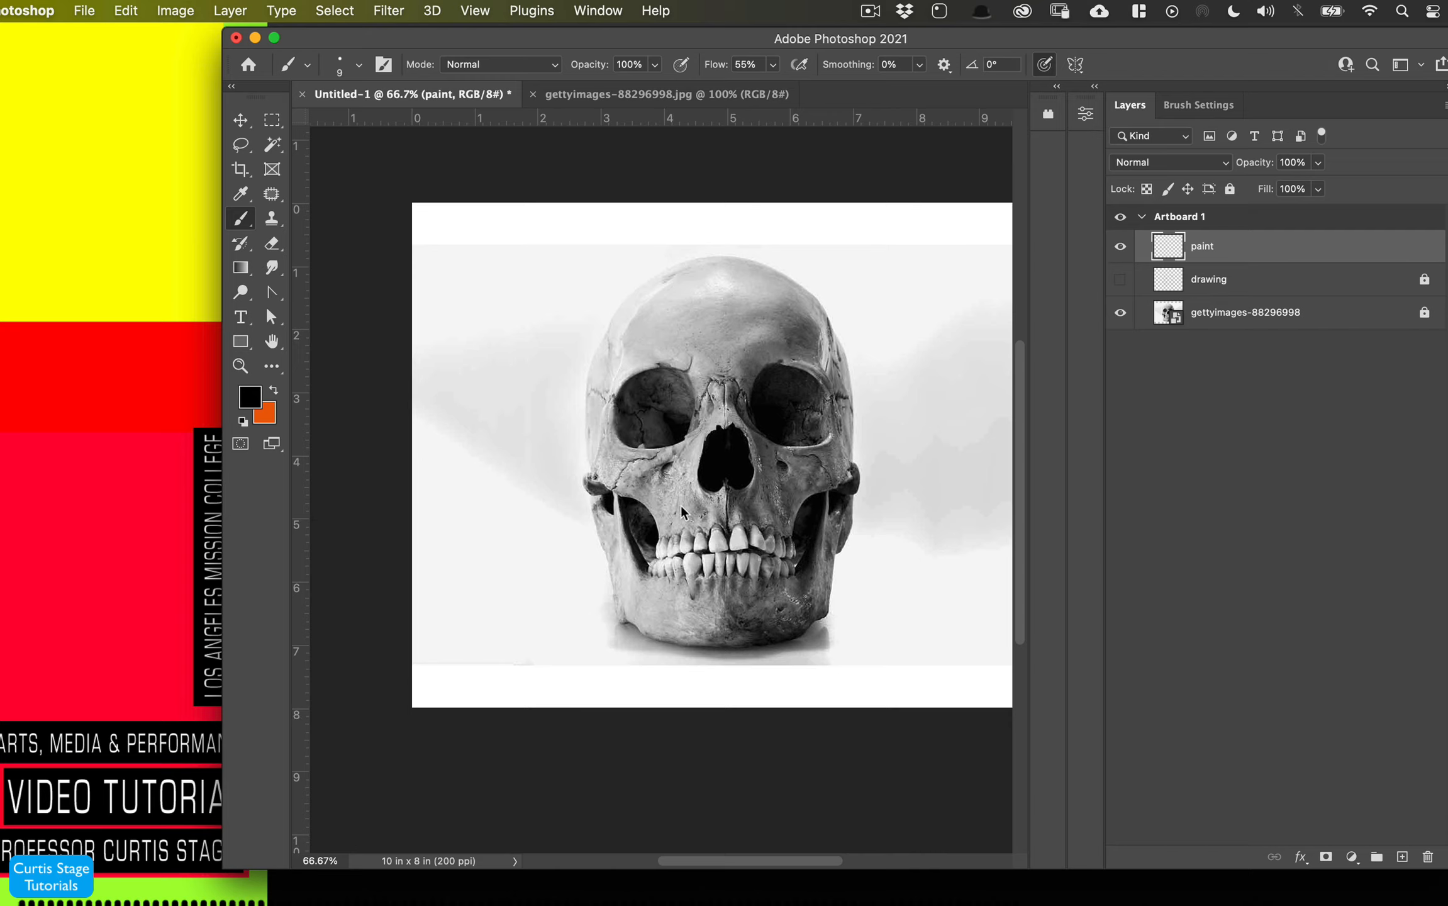
- Enlarge the brush to 125 px and stamp a black dot near the canvas's lower-left corner
key("bracketleft")
key("bracketright")
key("bracketright")
key("bracketright")
key("bracketright")
key("bracketright")
key("bracketright")
key("bracketright")
key("bracketright")
key("bracketright")
key("bracketright")
key("bracketright")
key("bracketright")
key("bracketright")
key("bracketright")
key("bracketleft")
left_click(460, 685)
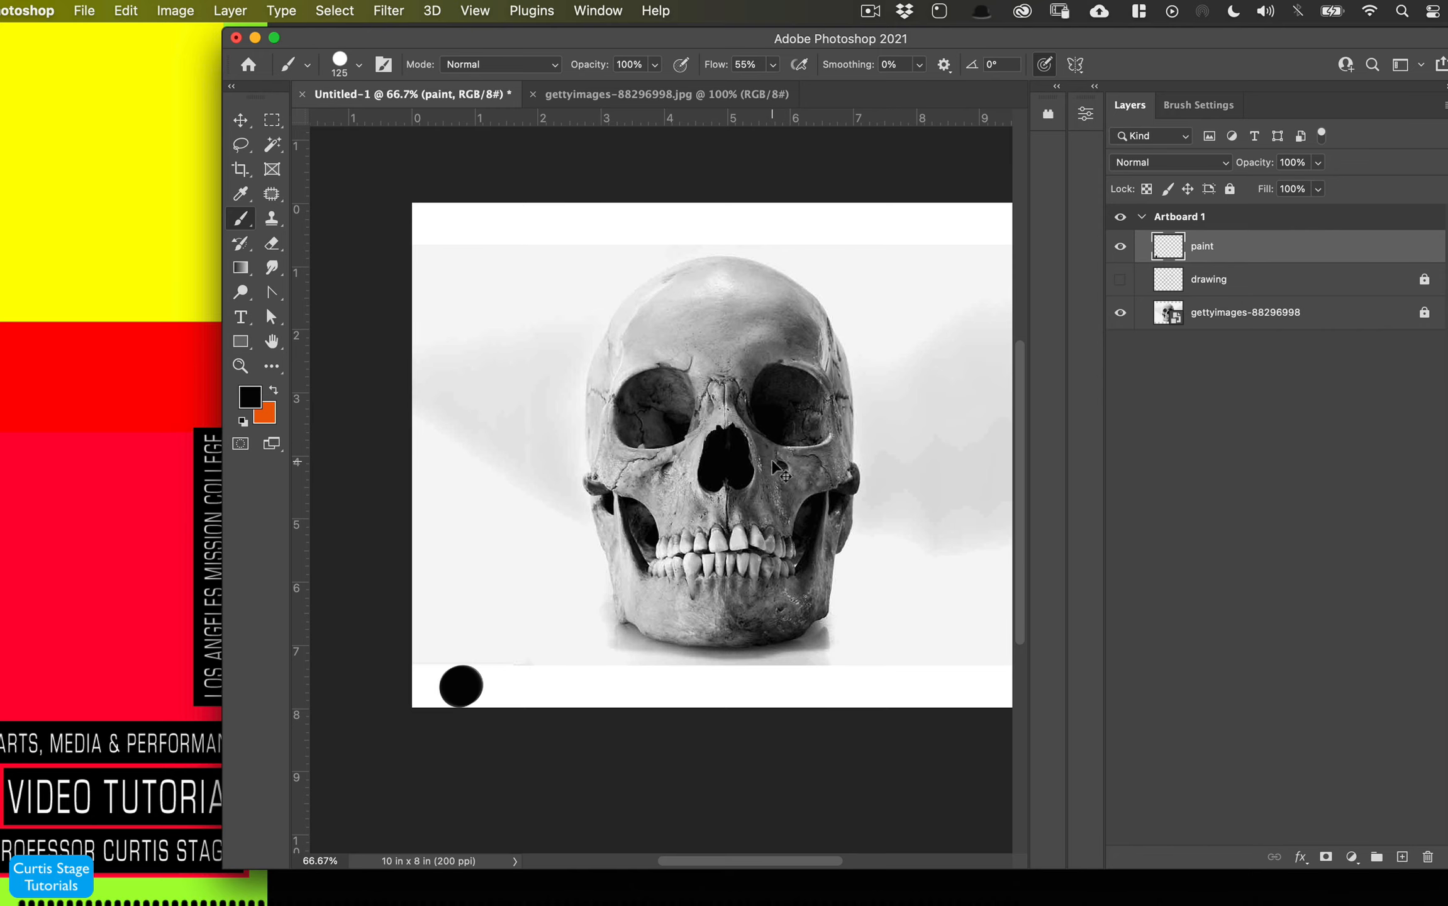
- Sample a dark gray from the left eye socket and stamp it as a dot beside the black one
key("super+1")
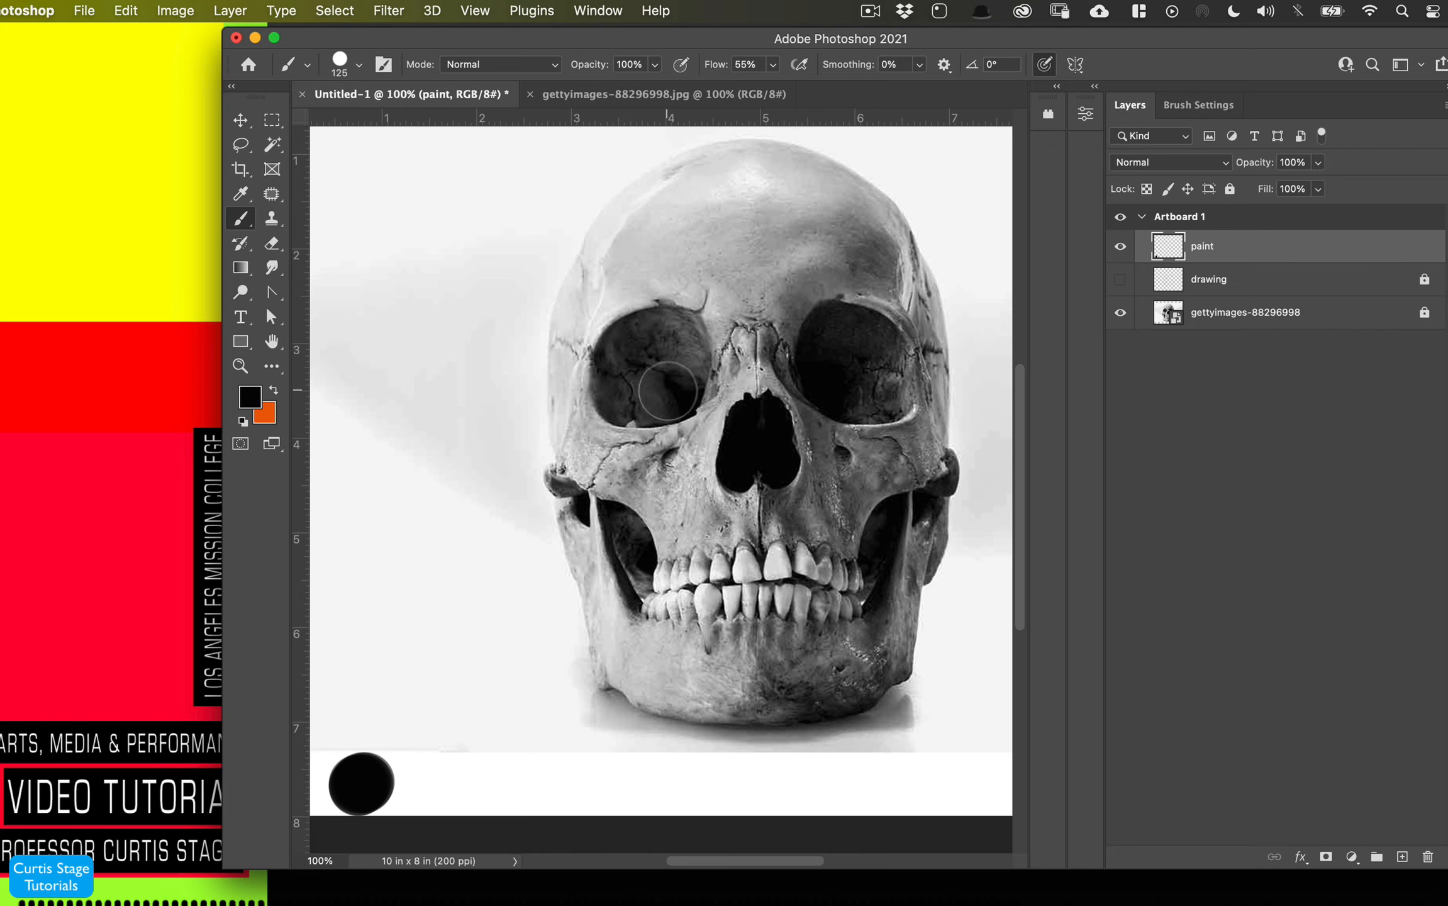
left_click(642, 351, "alt")
left_click(452, 783)
left_click(449, 783)
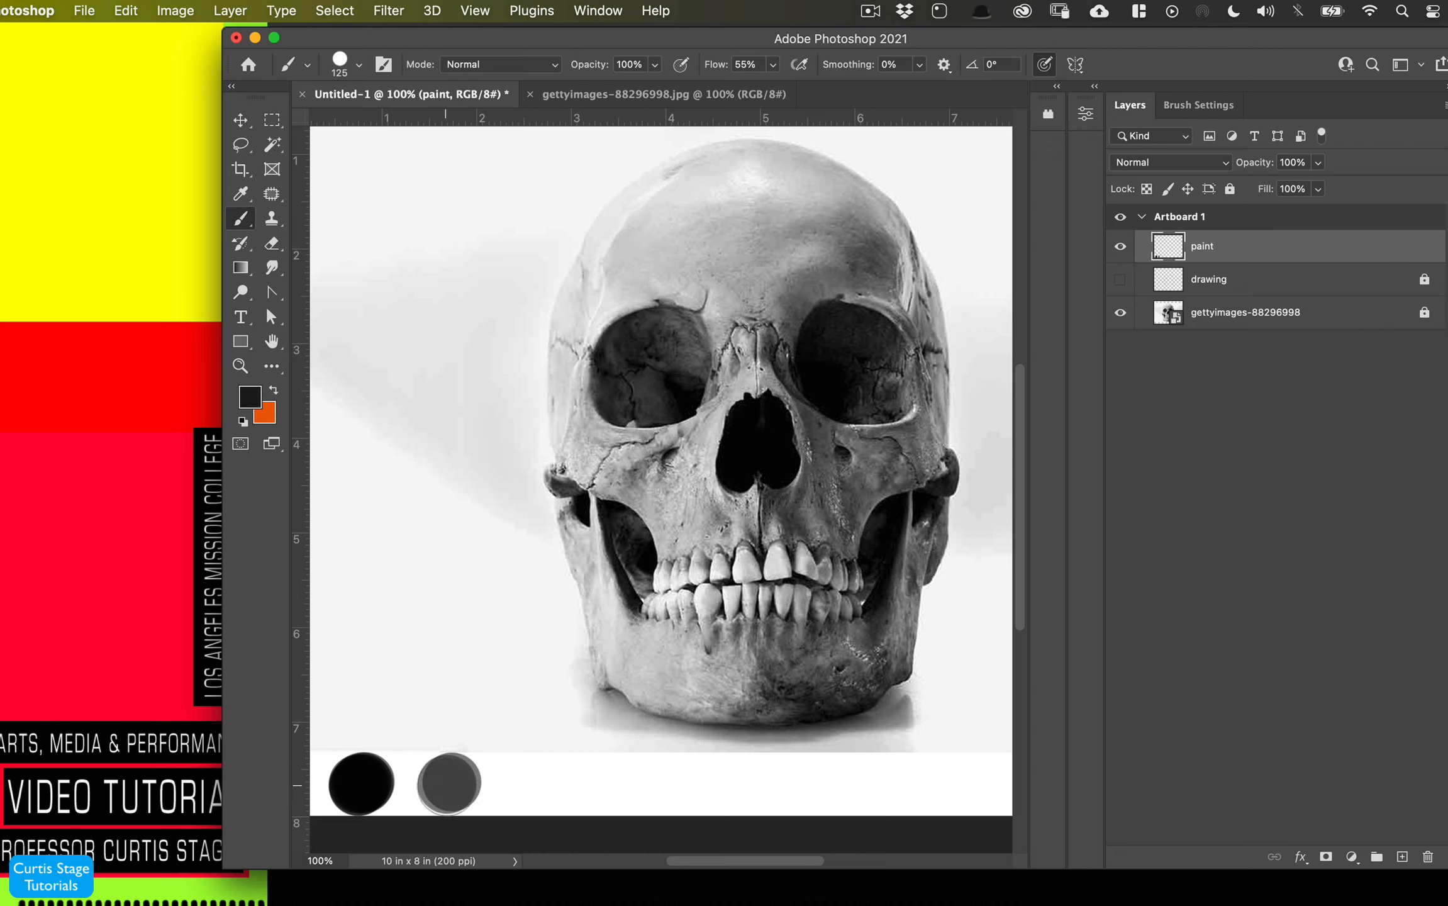
left_click(449, 783)
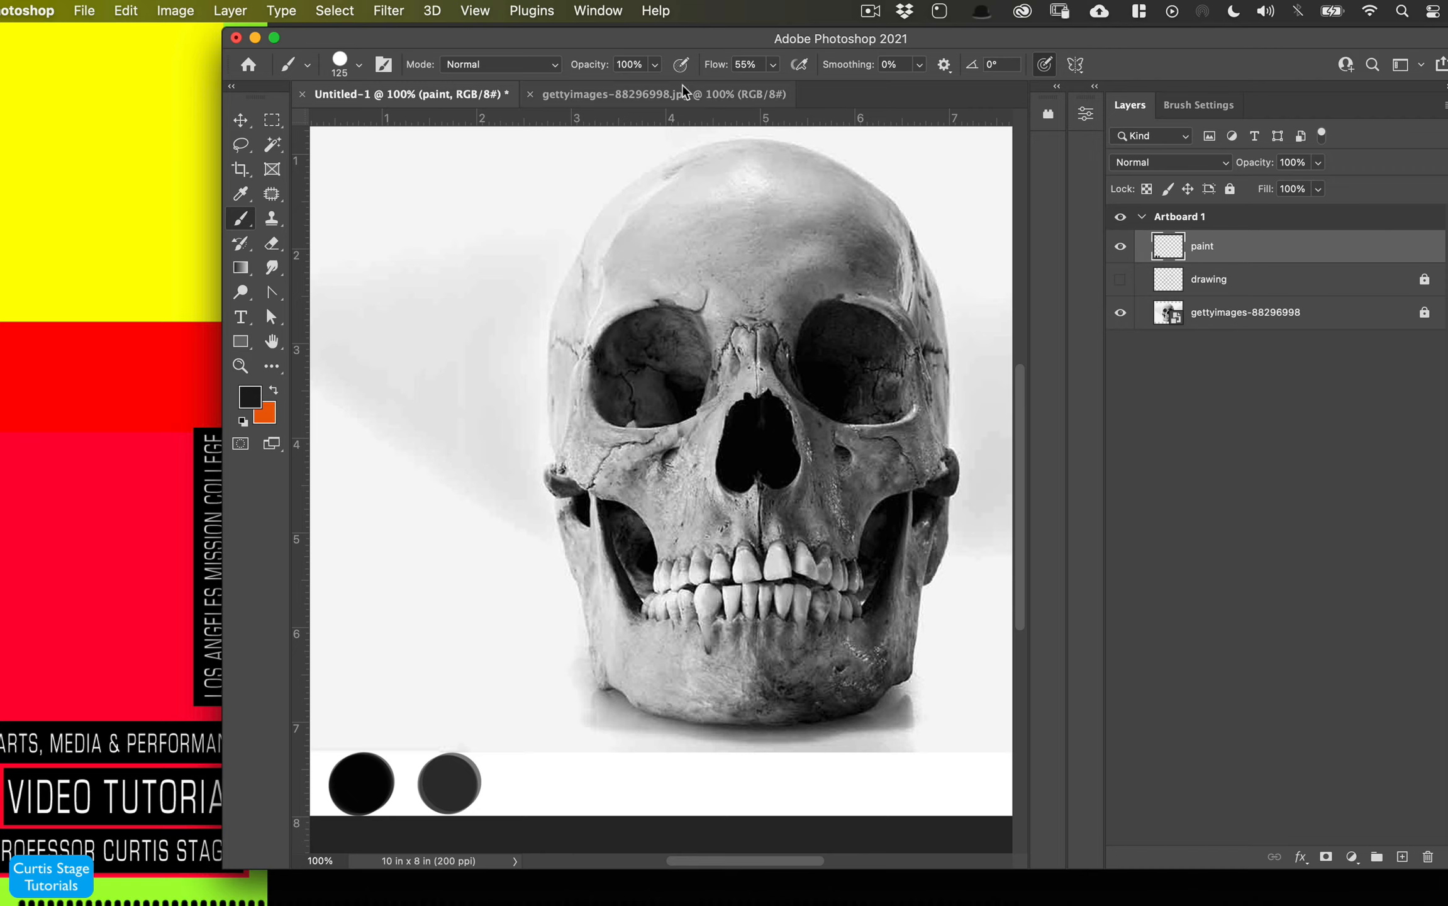
- Set the brush flow to 100% and undo the gray dot
left_click_drag(723, 71, 849, 63)
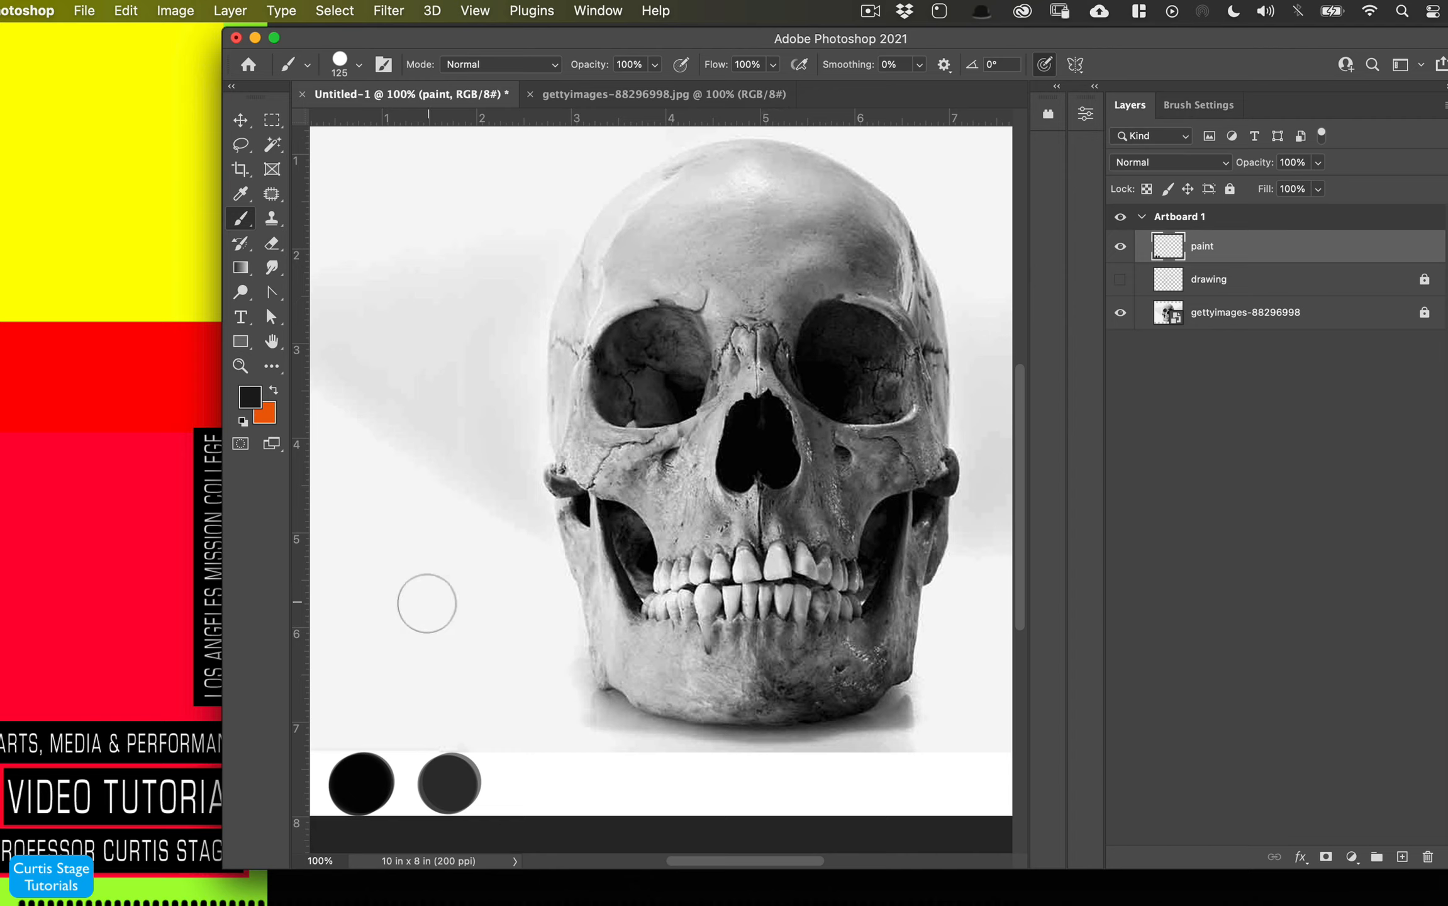
key("super+z")
key("super+z")
key("super+z")
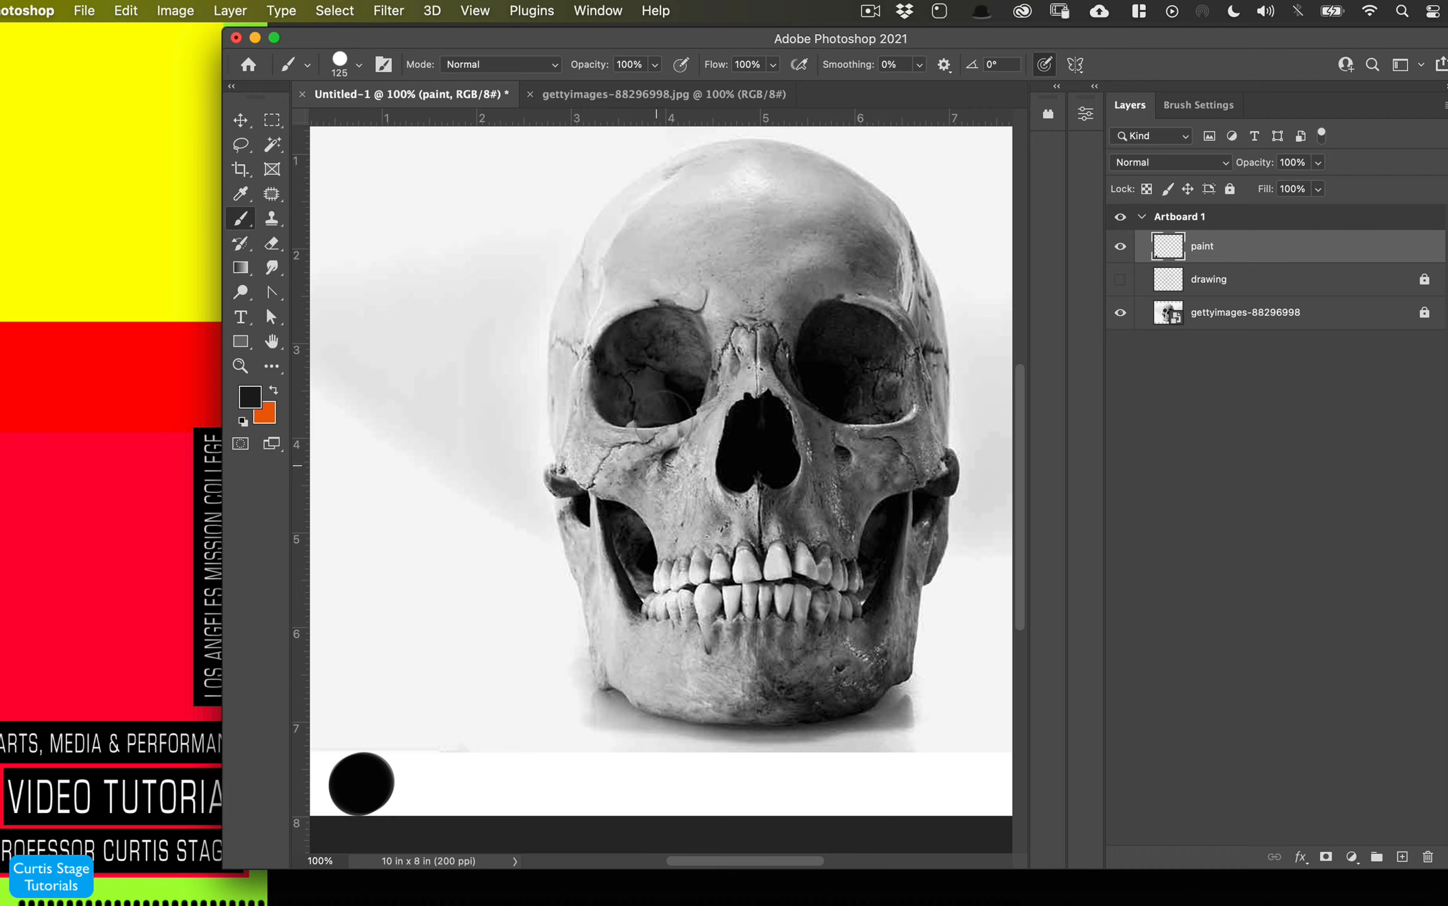
- Sample dark tones from both eye sockets and stamp them as swatch dots in a row beside the black dot
left_click(651, 376, "alt")
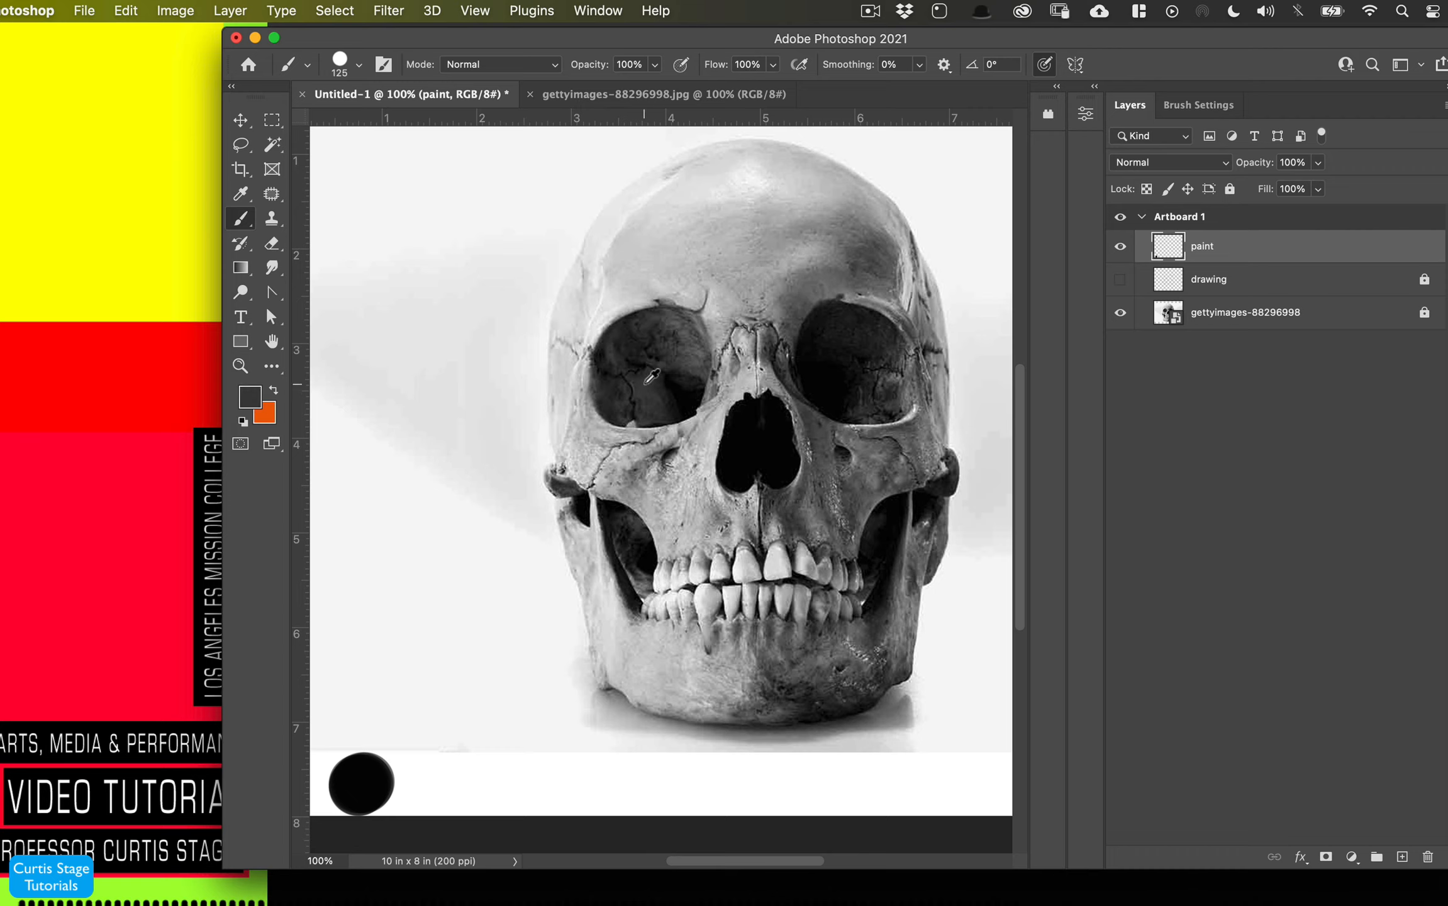
left_click(444, 784)
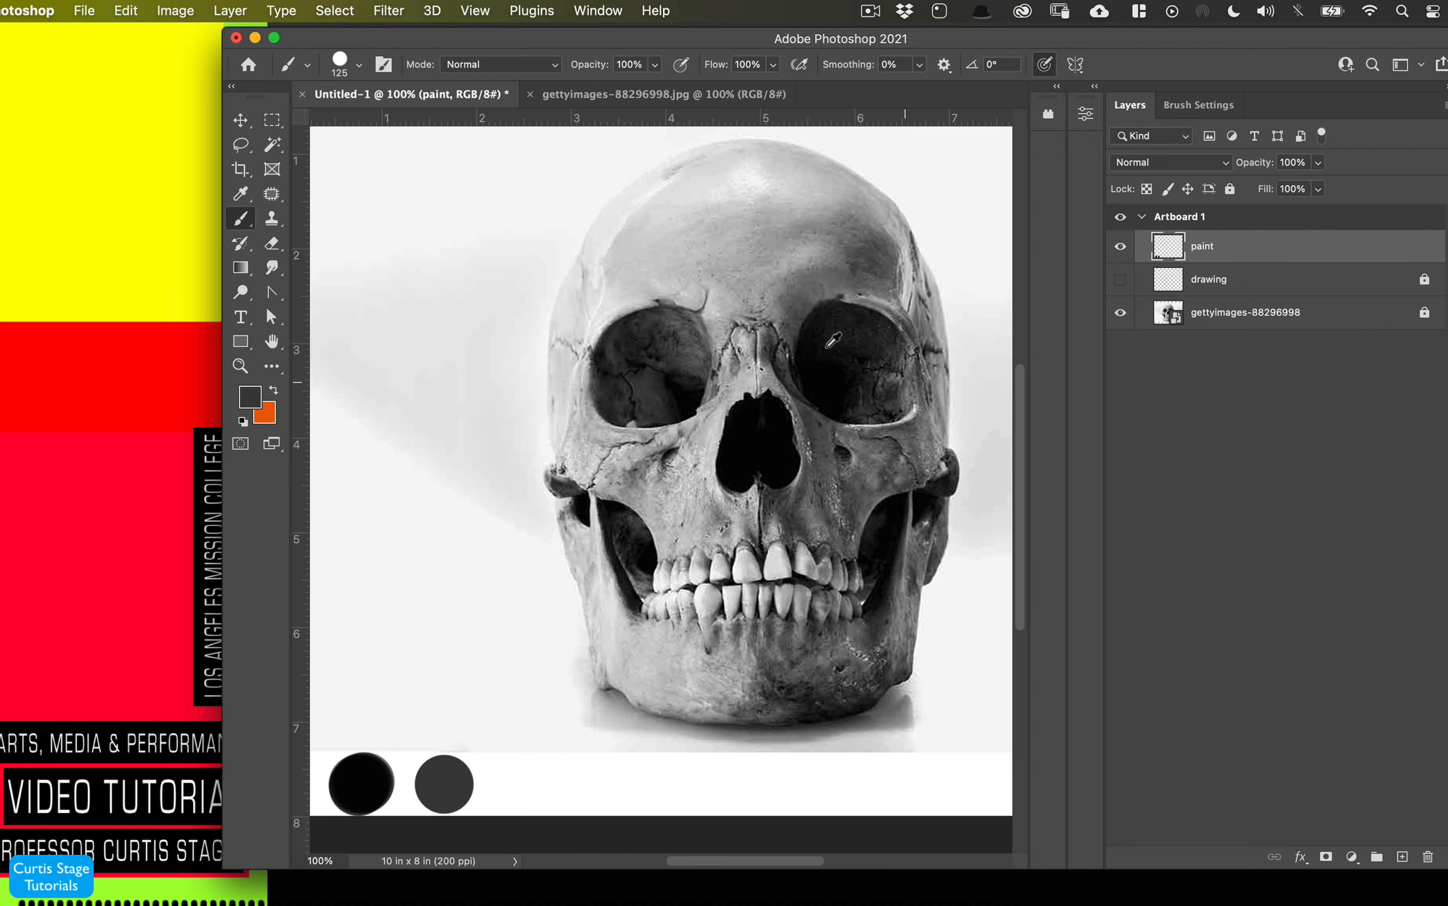
left_click(695, 330, "alt")
left_click(519, 783)
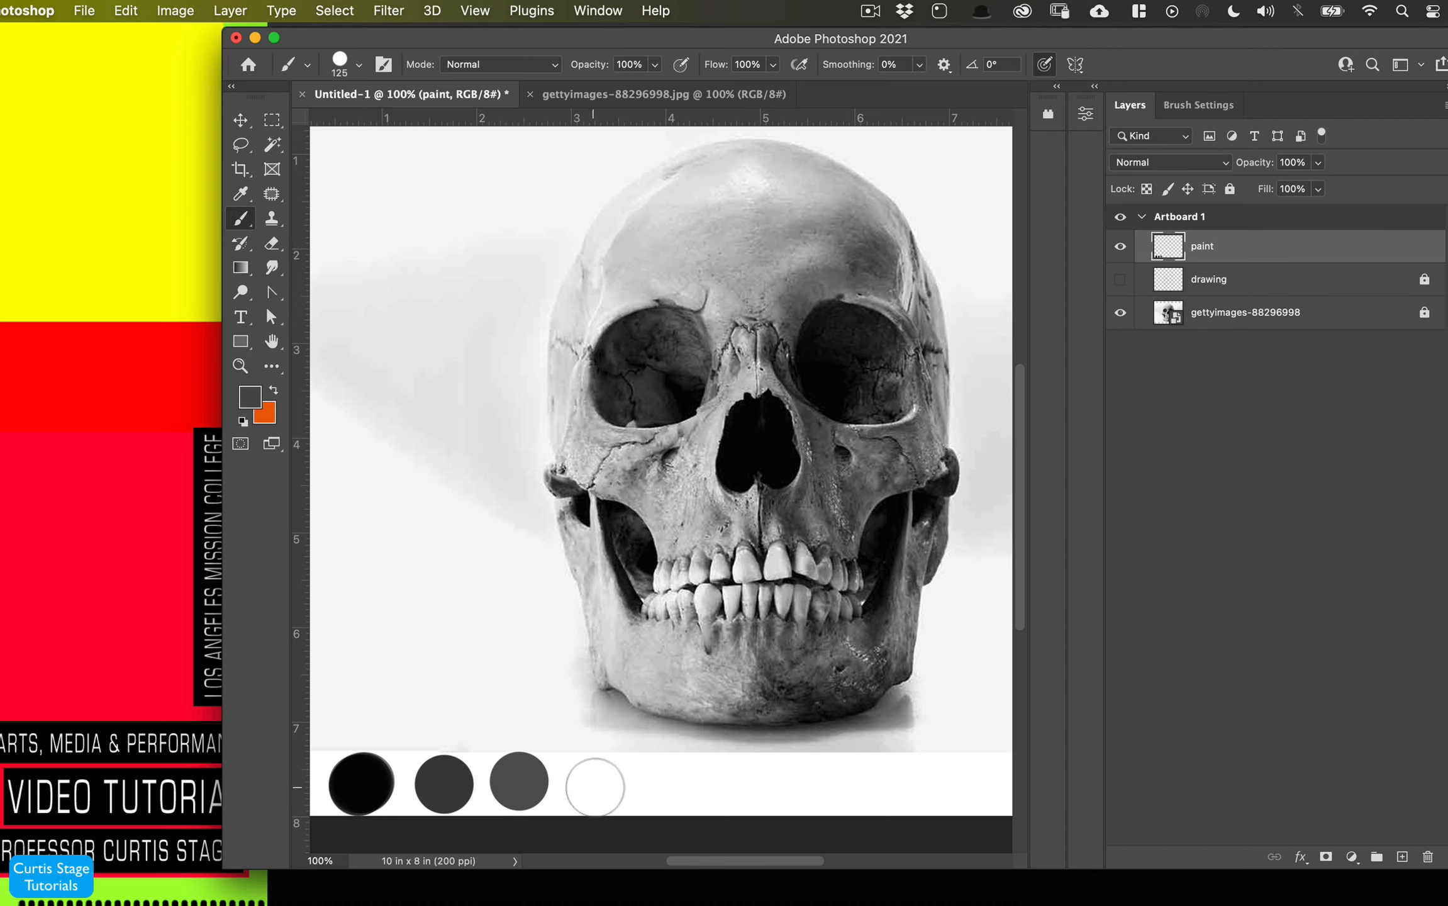
left_click(605, 784)
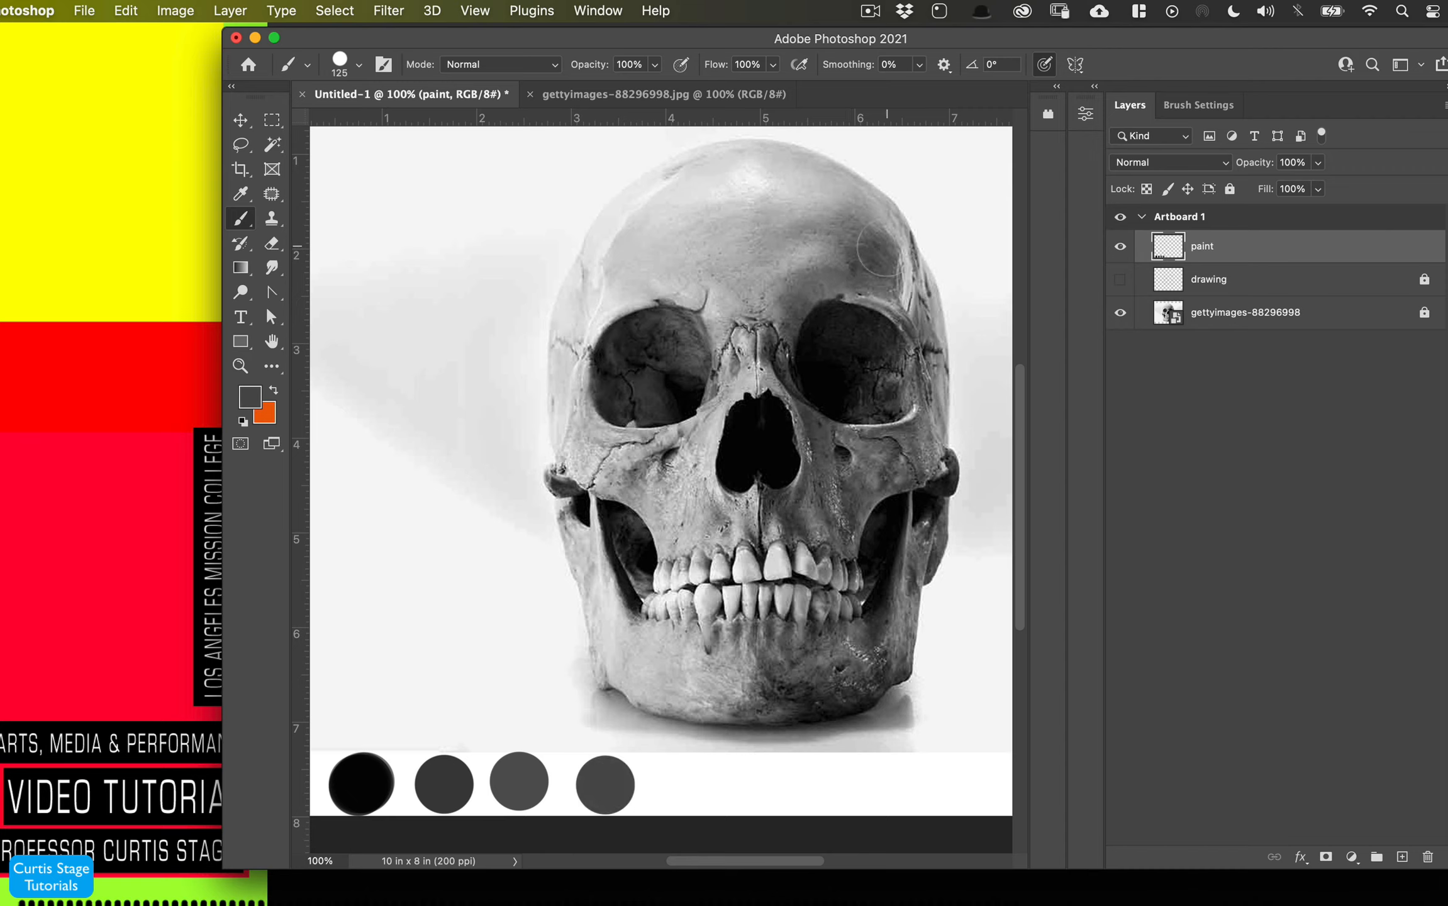
- Sample lighter tones from the forehead and nose area and stamp them as further swatch dots along the row
left_click(829, 270, "alt")
left_click(687, 785)
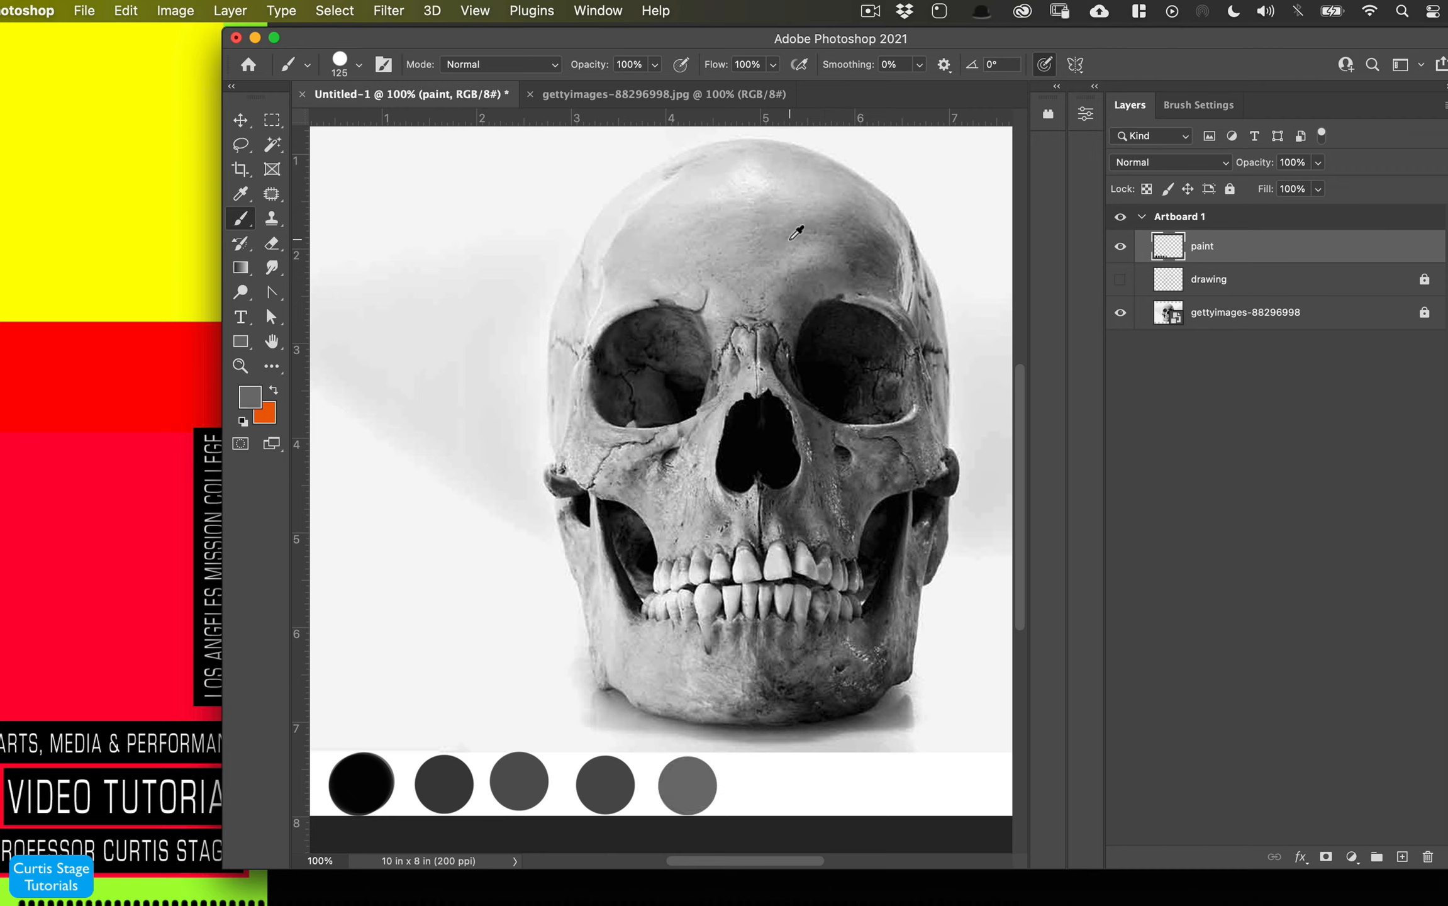
left_click(775, 218, "alt")
left_click(772, 784)
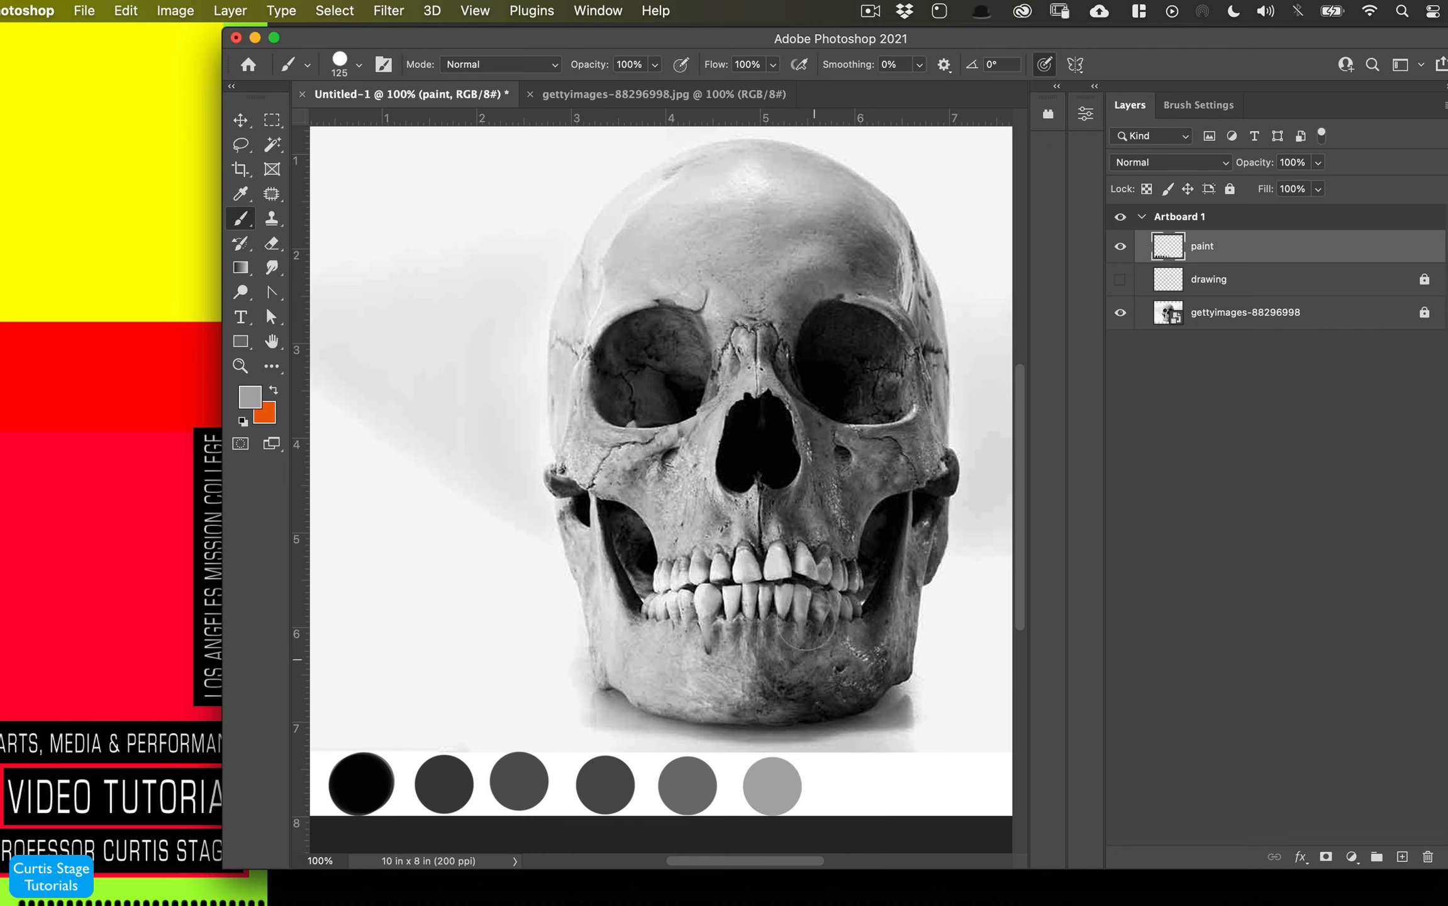
left_click(717, 430, "alt")
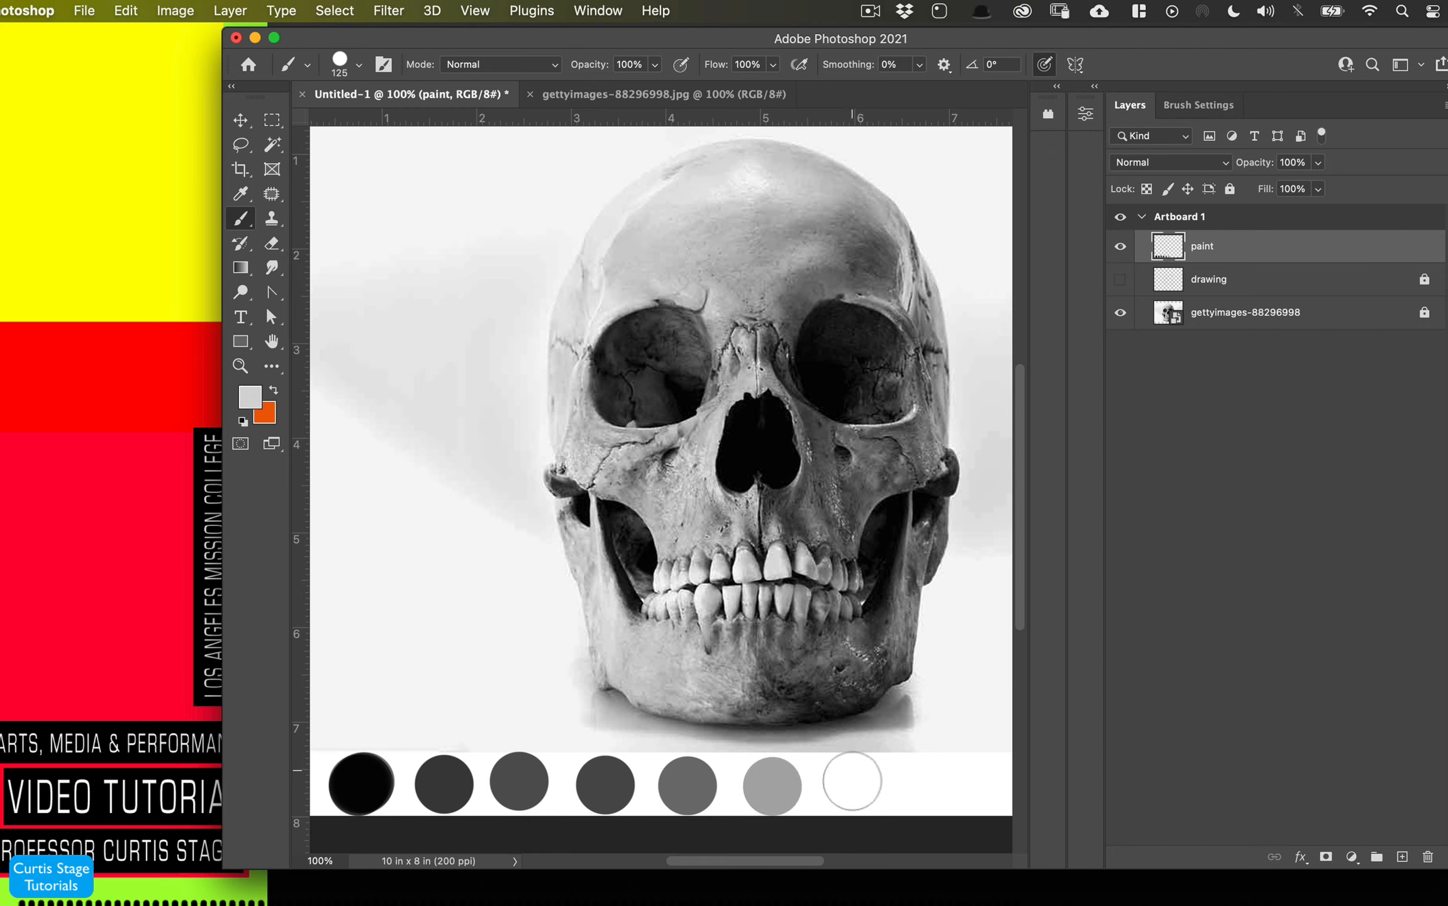
left_click(851, 783)
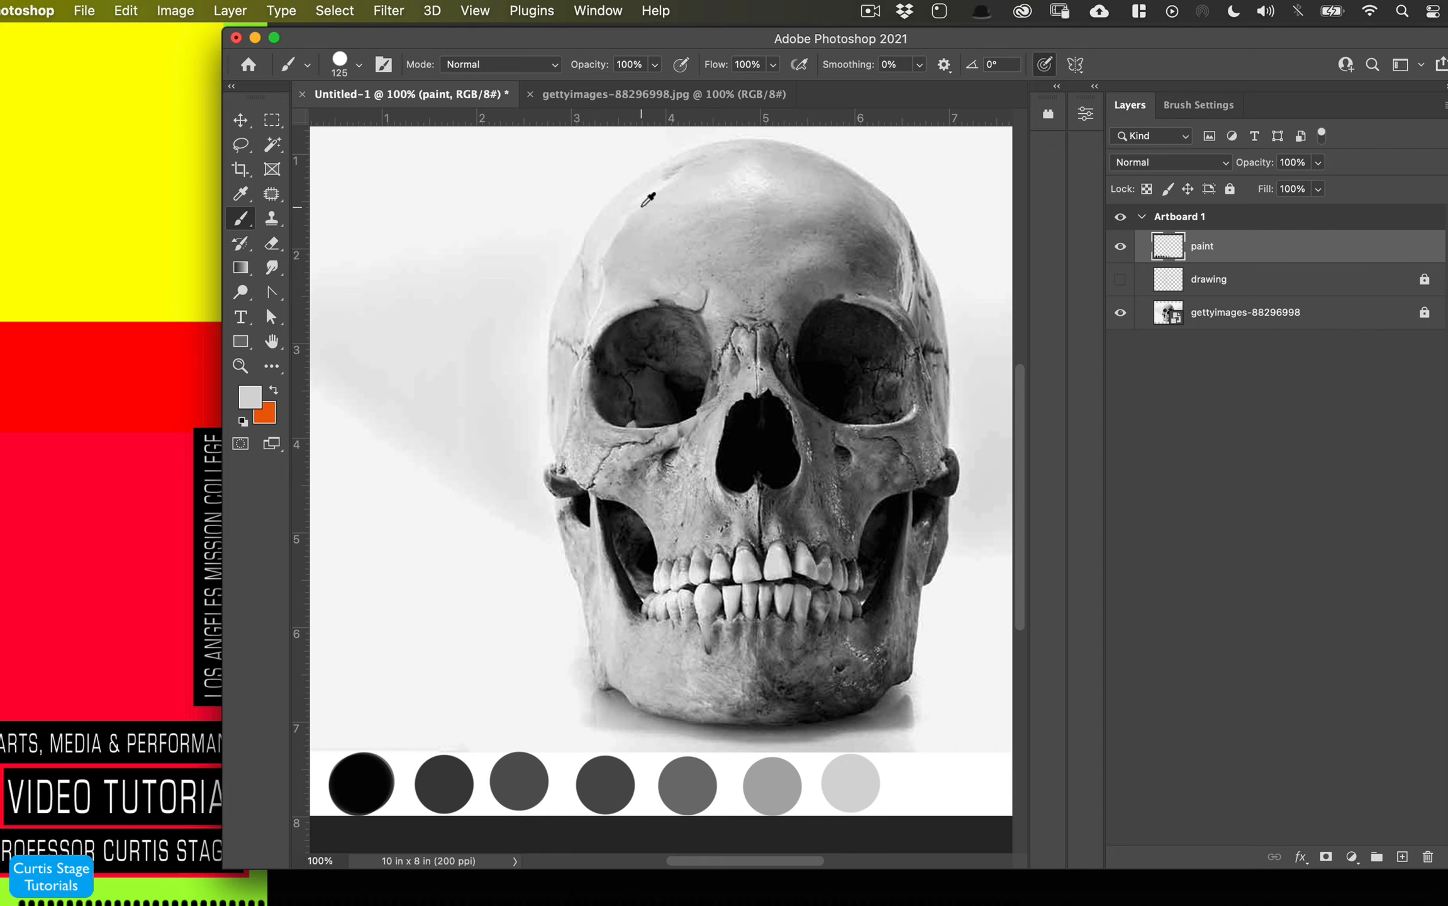
left_click(648, 183, "alt")
left_click(924, 783)
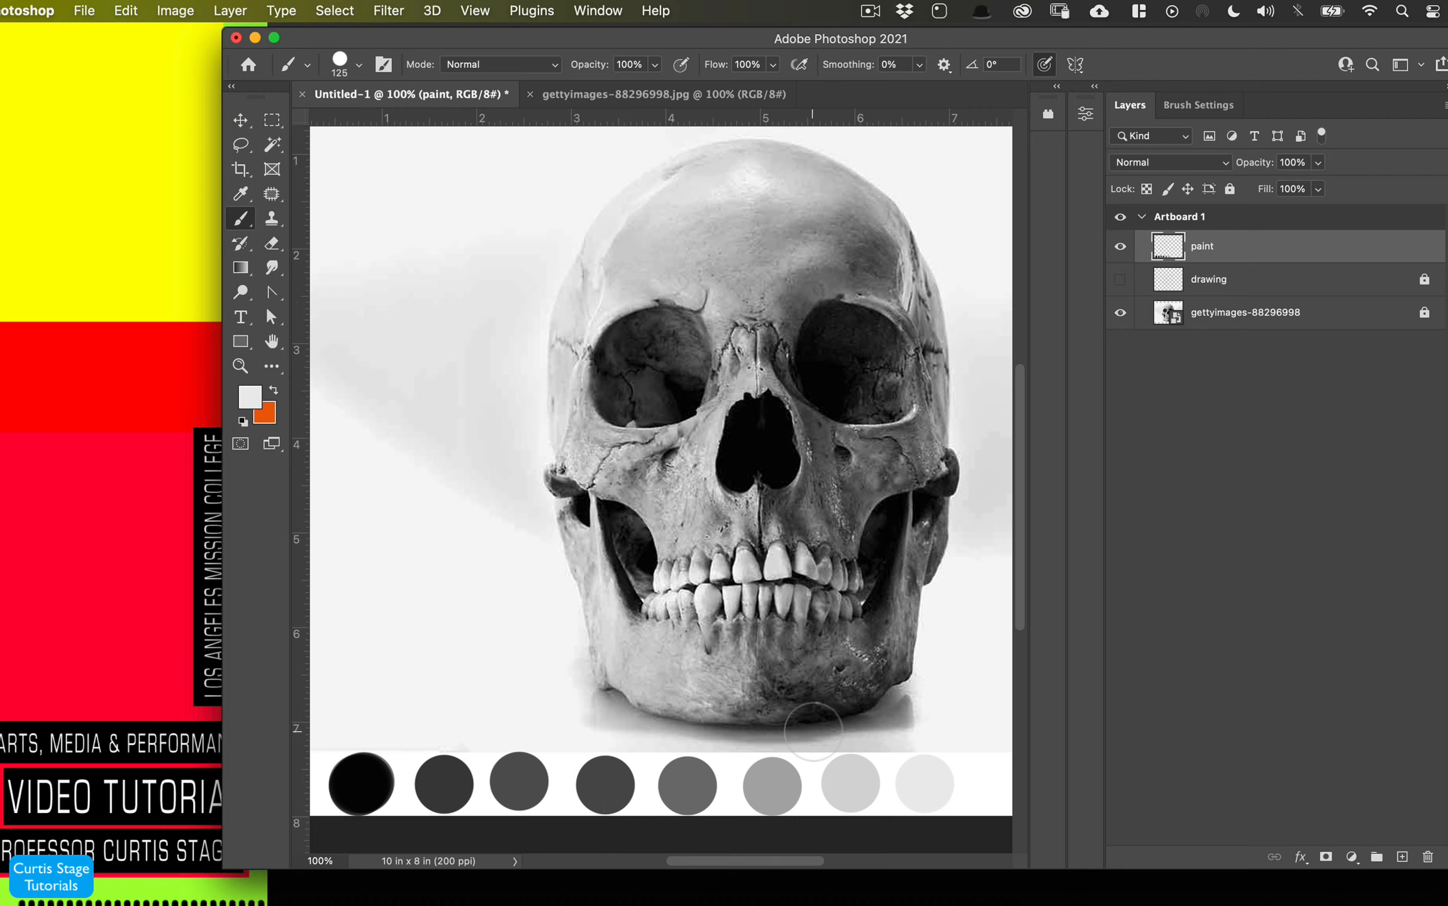
- Switch to the Mixer Brush and pick the Oil 5 brush from Painting and Drawing Brushes
scroll(815, 742, "down", 1)
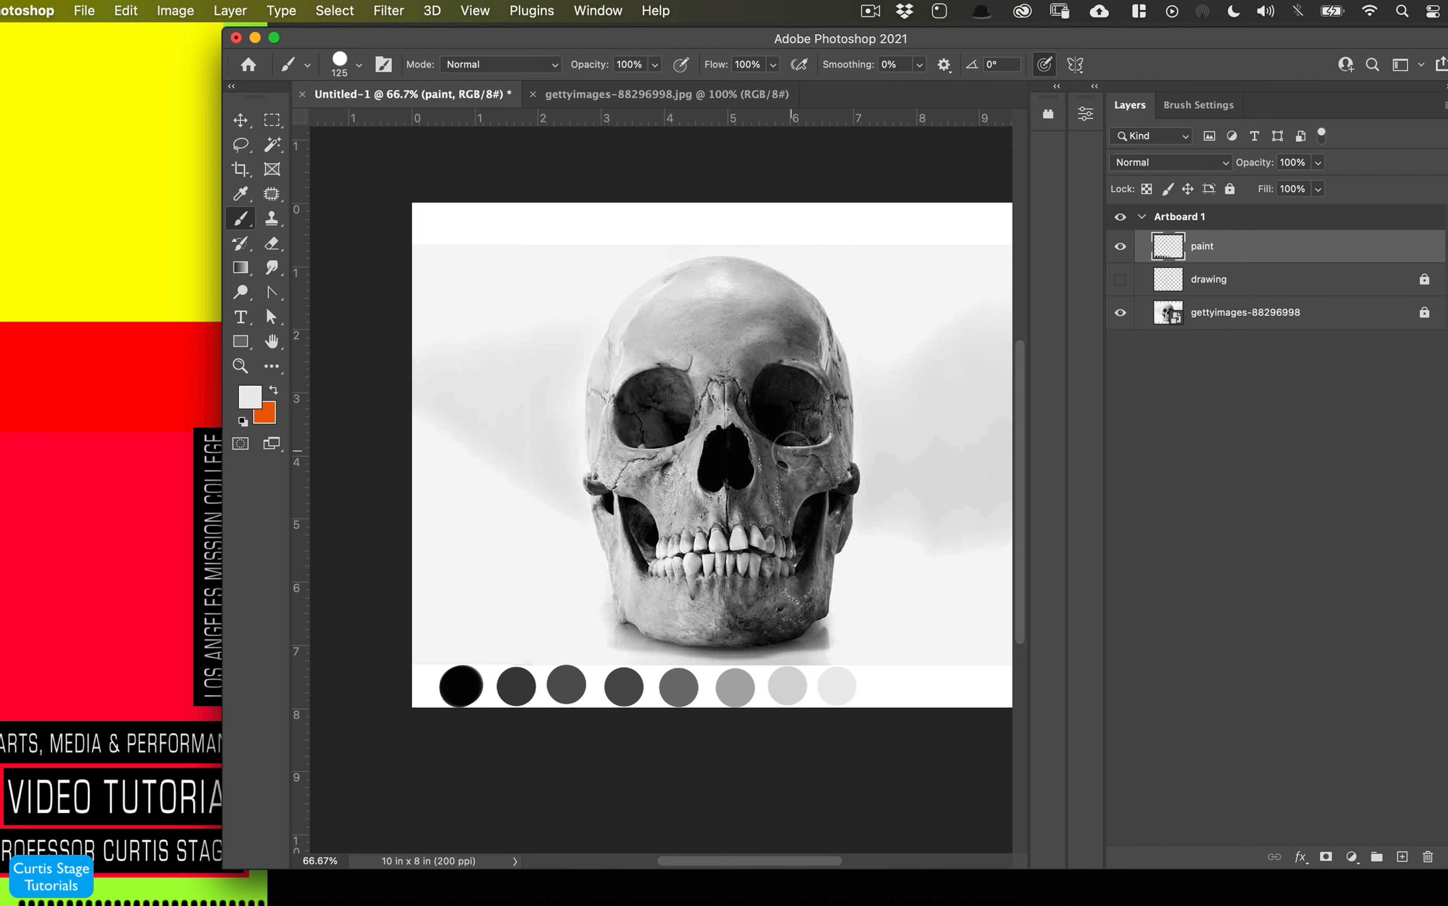
left_click_drag(548, 38, 266, 22)
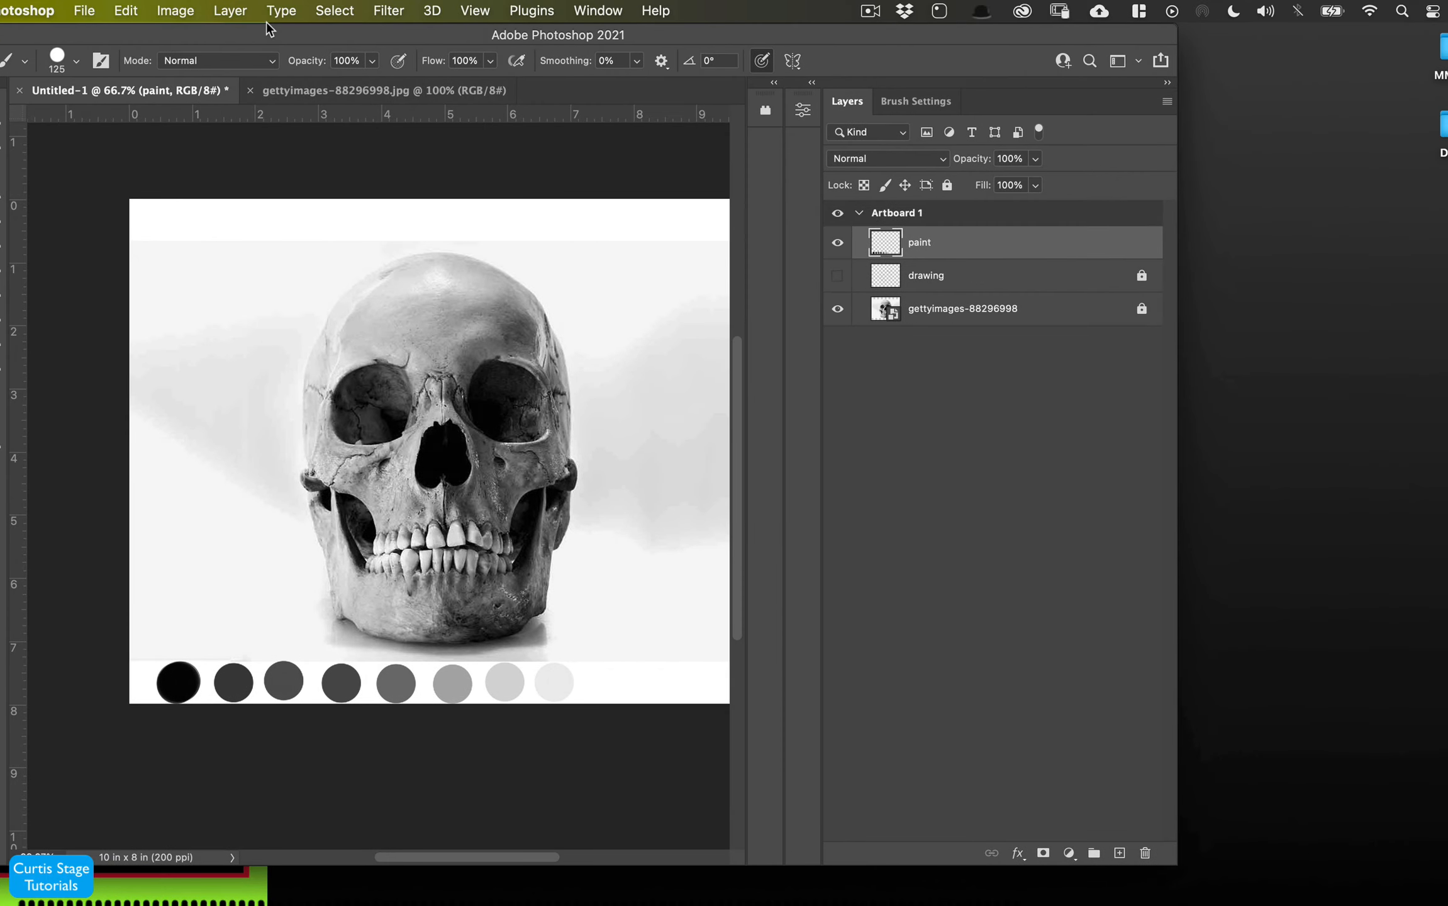
left_click_drag(1177, 866, 1447, 904)
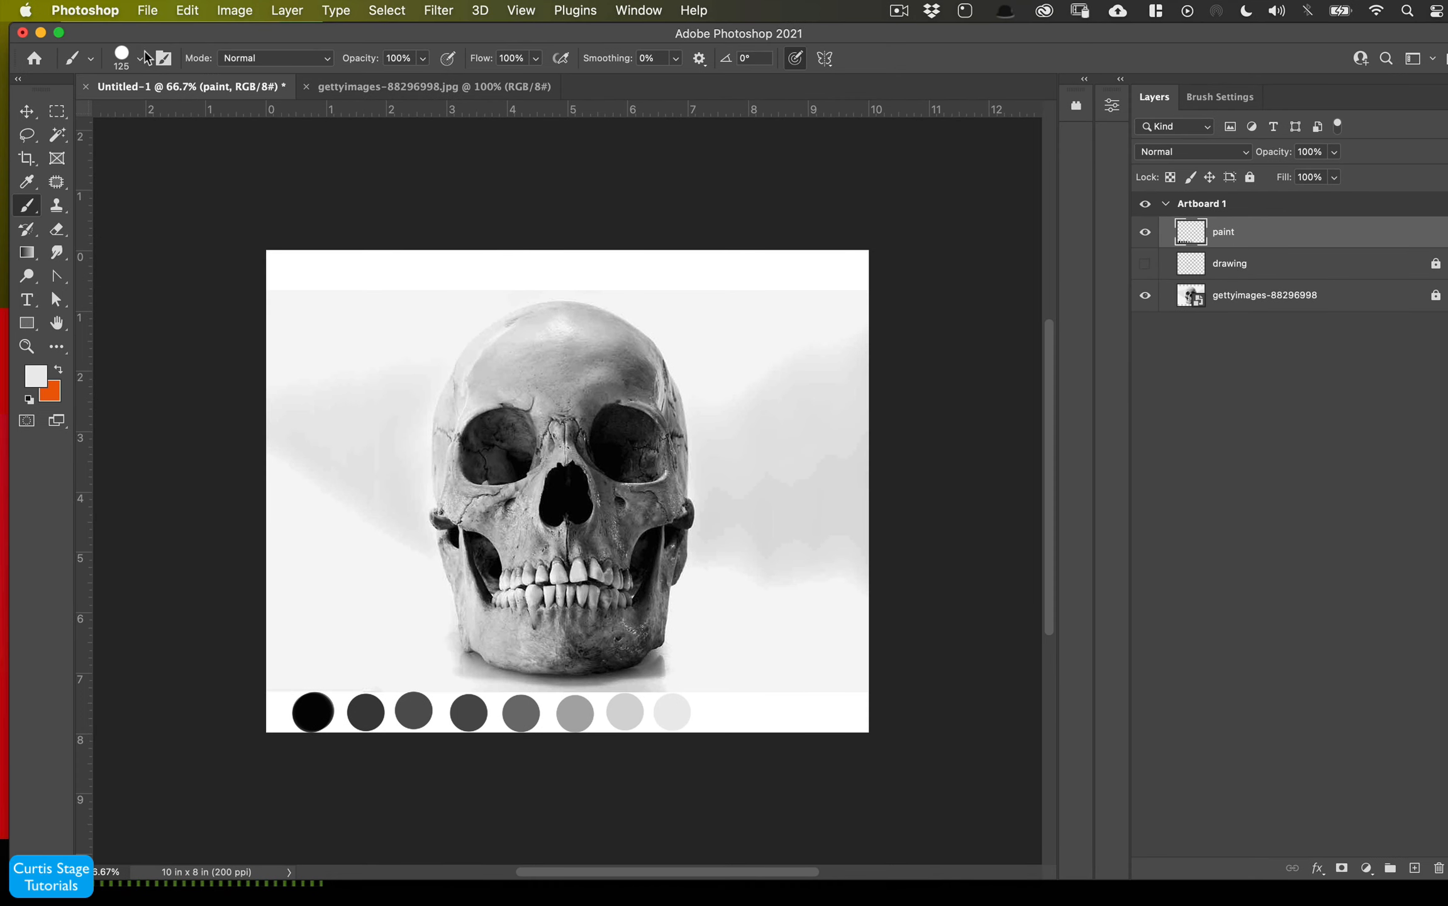
left_click(26, 214)
left_click(114, 251)
left_click(139, 59)
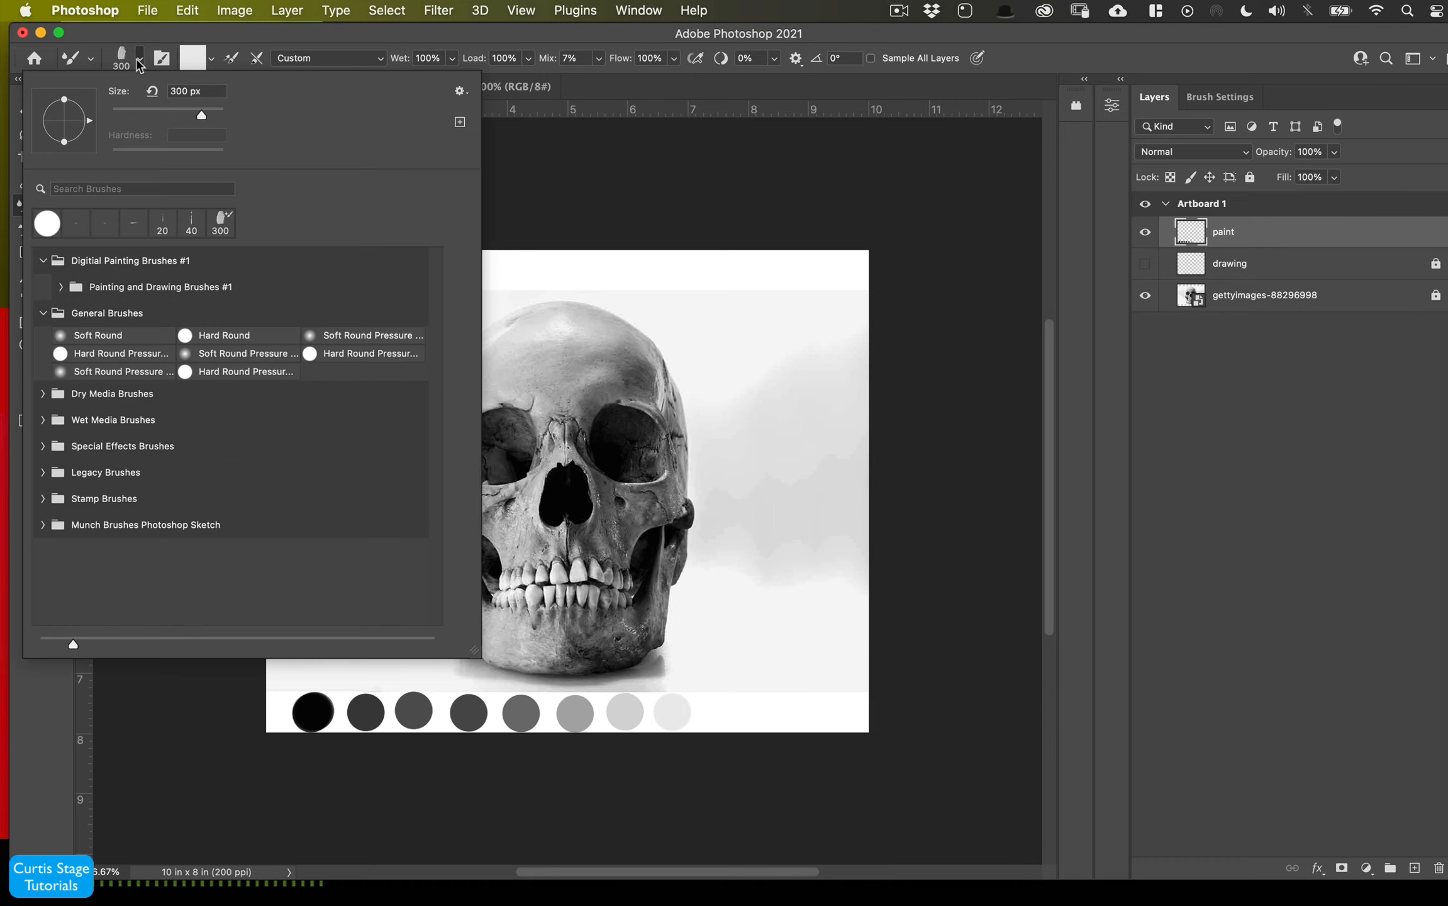
left_click(61, 287)
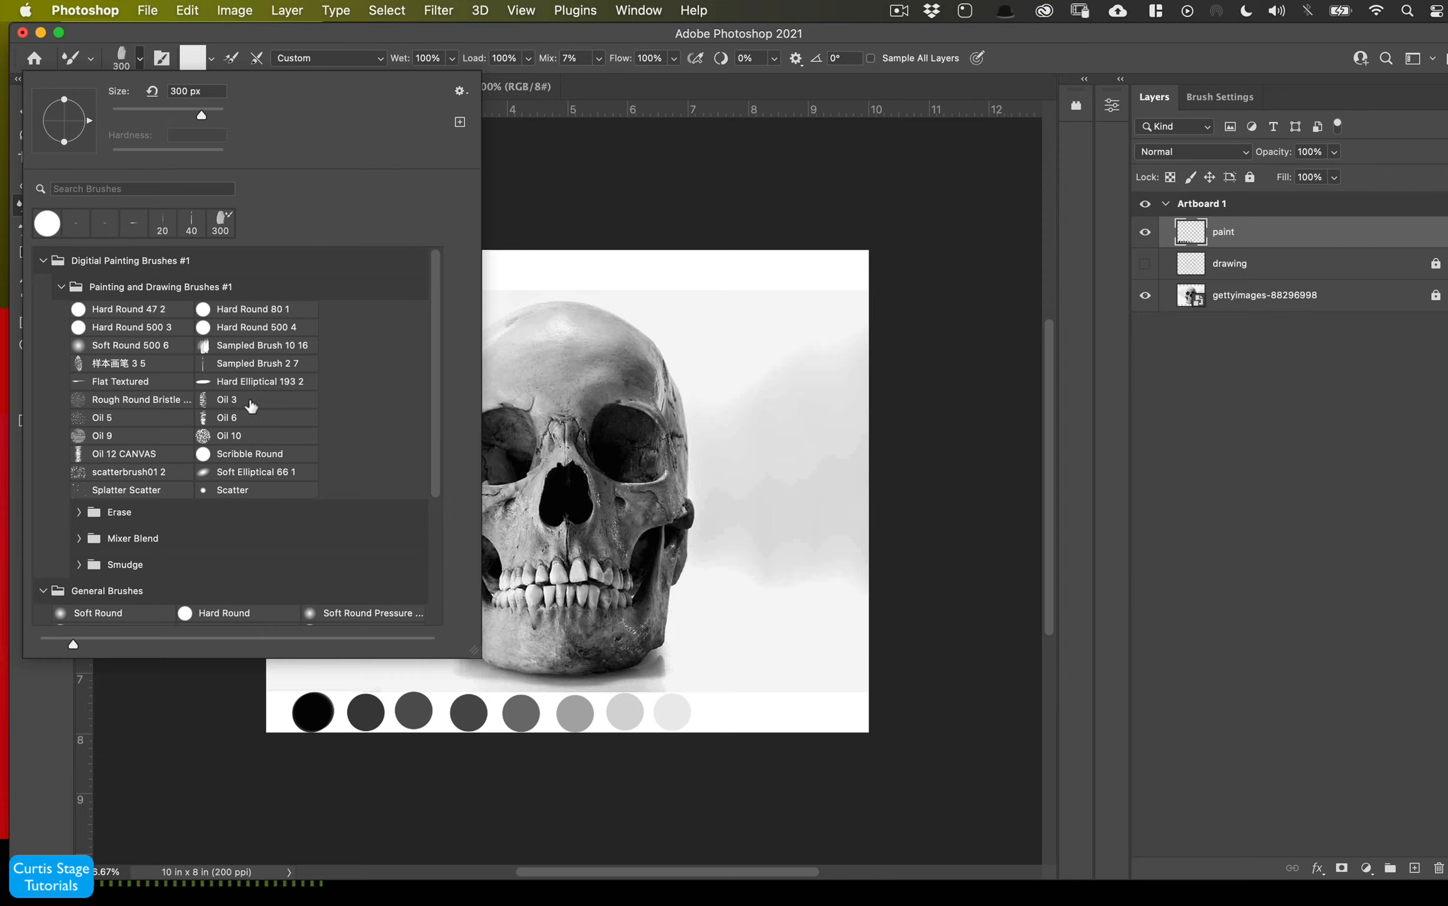
left_click(132, 420)
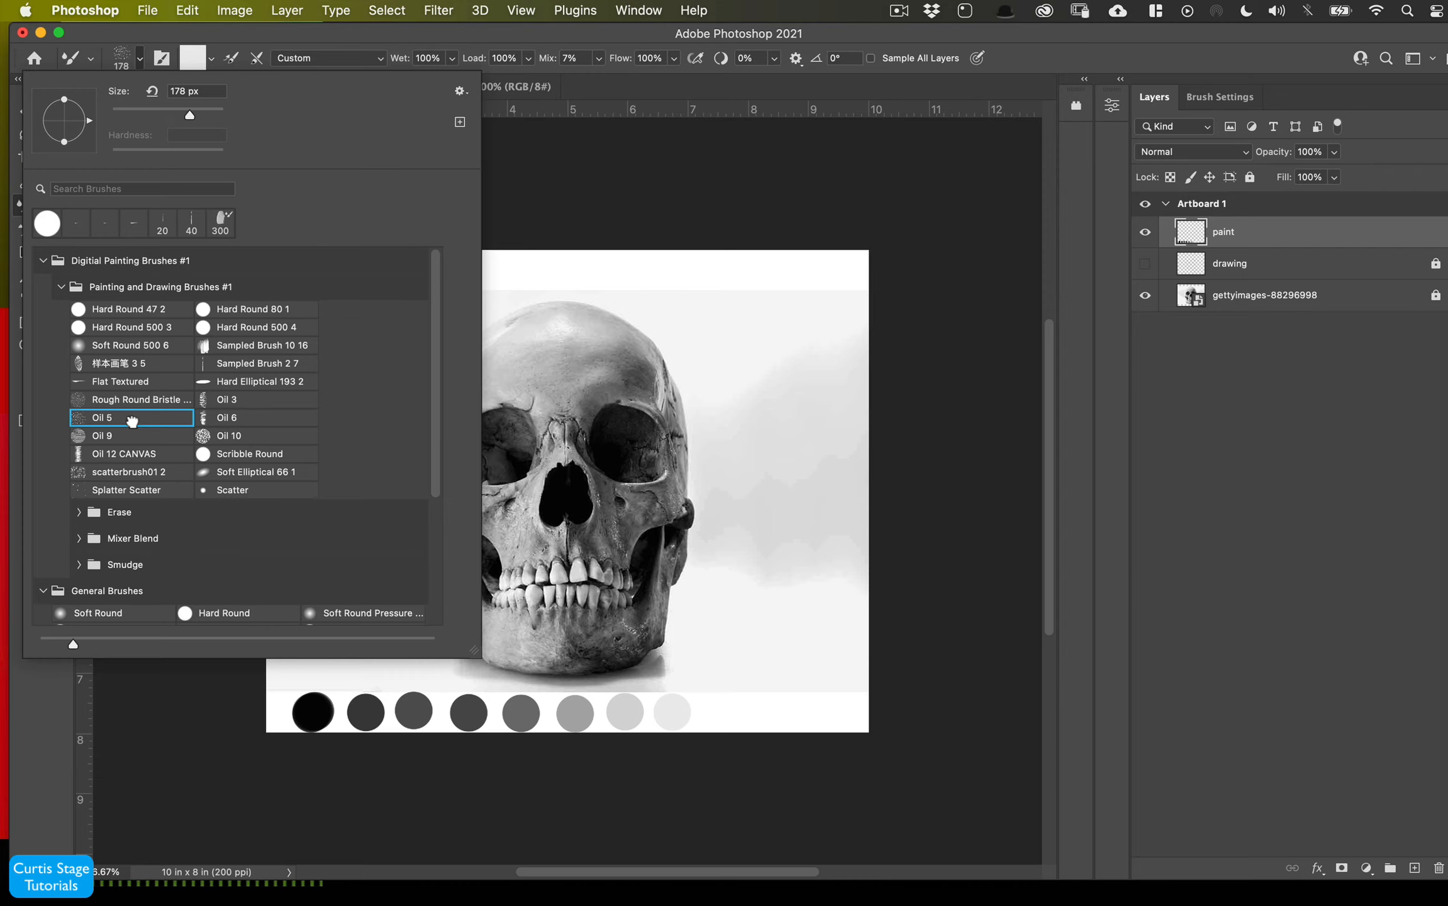
- Load the mixer brush with black from the black swatch and paint test strokes to the right of the skull
left_click_drag(767, 460, 776, 454)
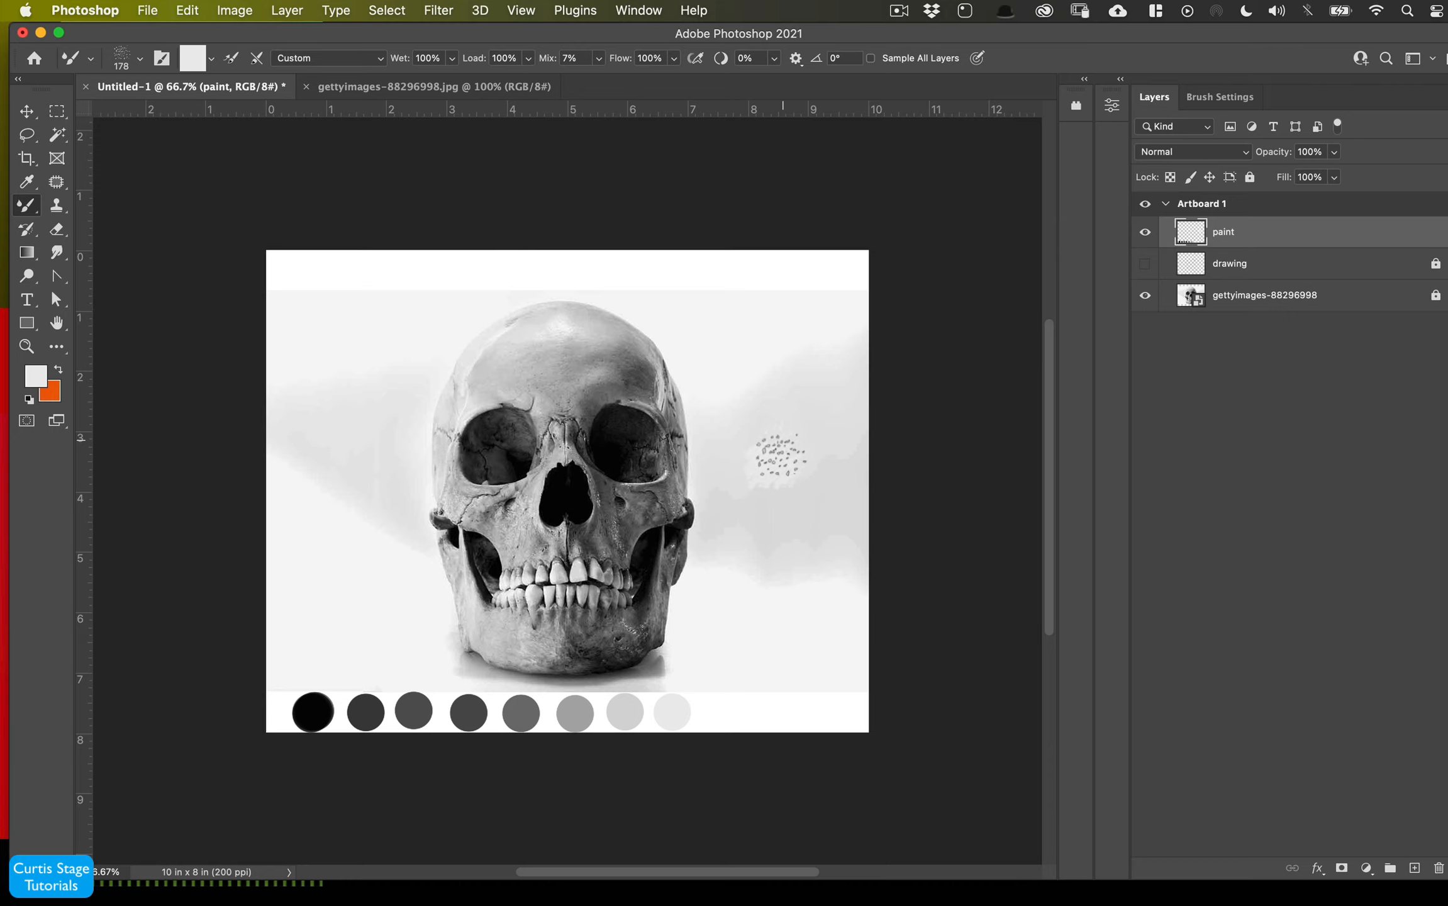
left_click(213, 59)
left_click(225, 82)
left_click(321, 705, "alt")
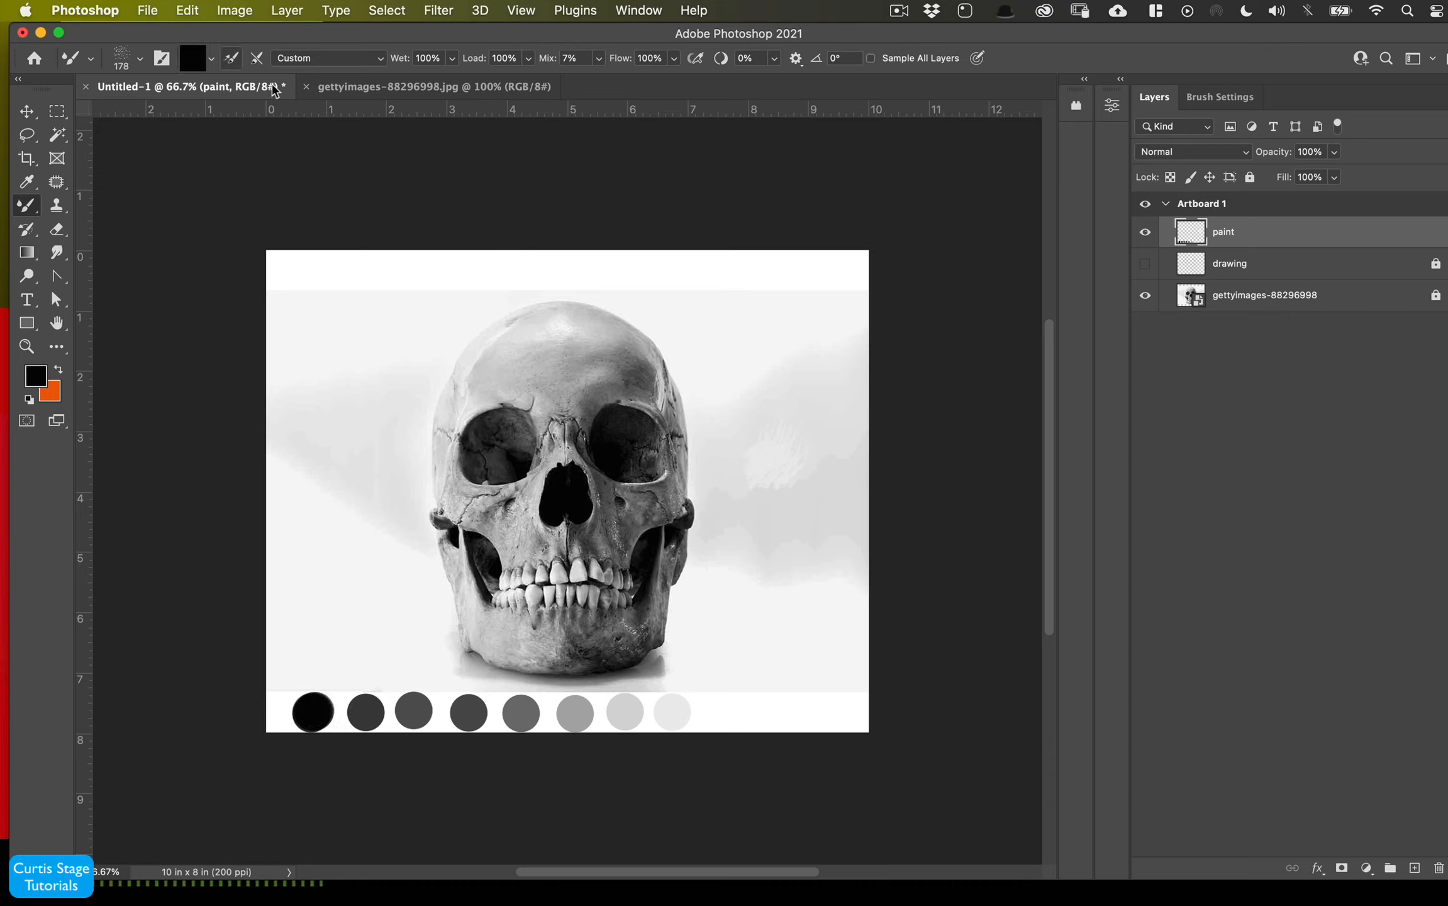
mouse_move(790, 451)
left_mouse_down()
mouse_move(774, 459)
mouse_move(807, 434)
mouse_move(791, 478)
mouse_move(807, 506)
mouse_move(813, 488)
mouse_move(798, 505)
left_mouse_up()
- Reduce the mixer brush size to 40 px and undo the test strokes
key("bracketleft")
key("bracketleft")
key("bracketleft")
key("bracketleft")
key("bracketleft")
key("bracketleft")
key("bracketleft")
key("bracketleft")
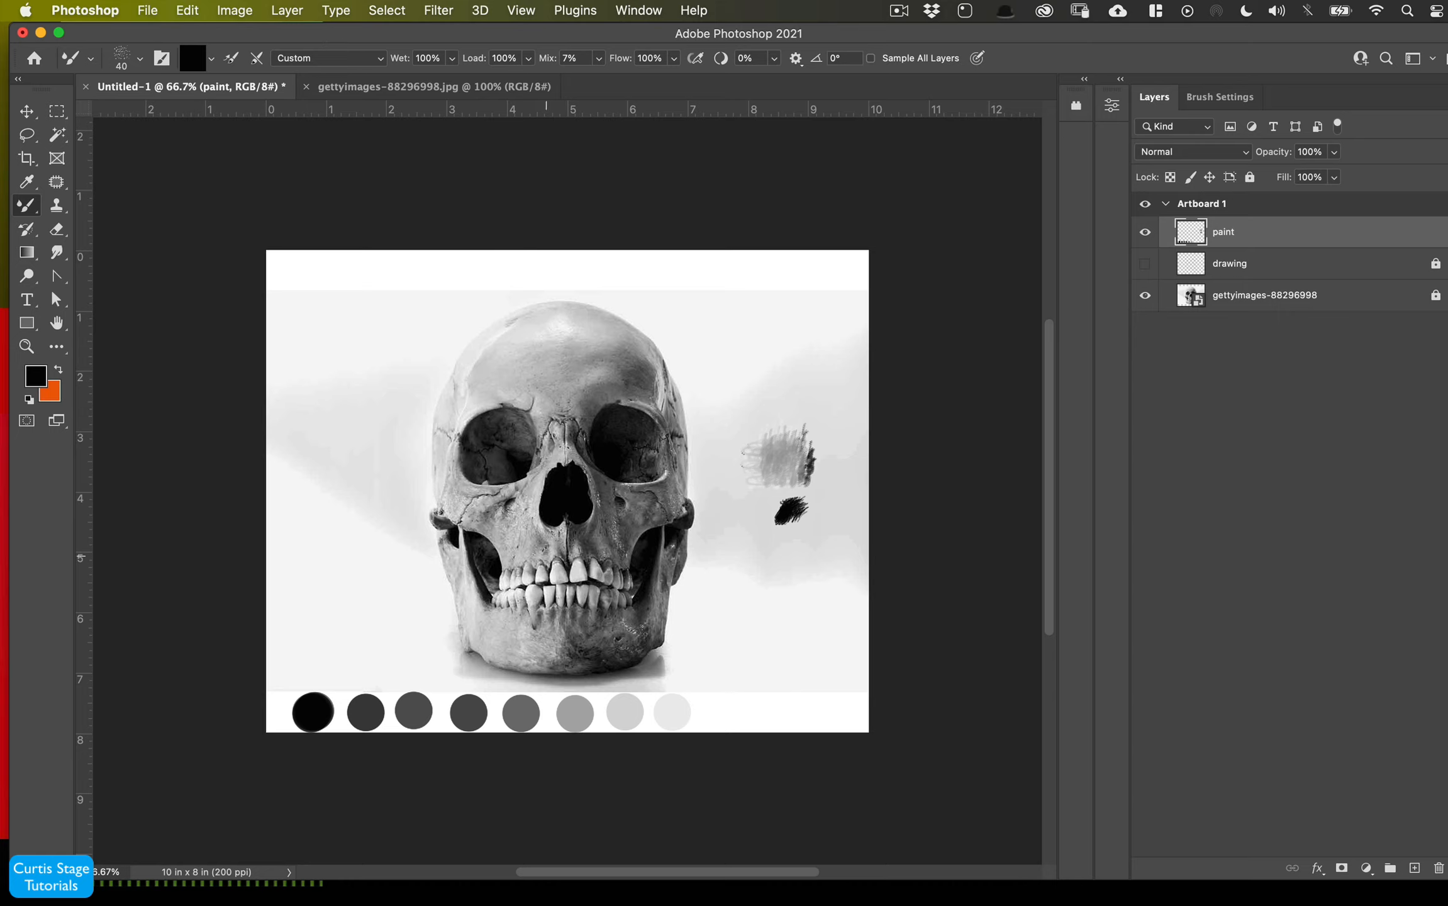
key("super+z")
key("super+z")
key("super+z")
key("super+z")
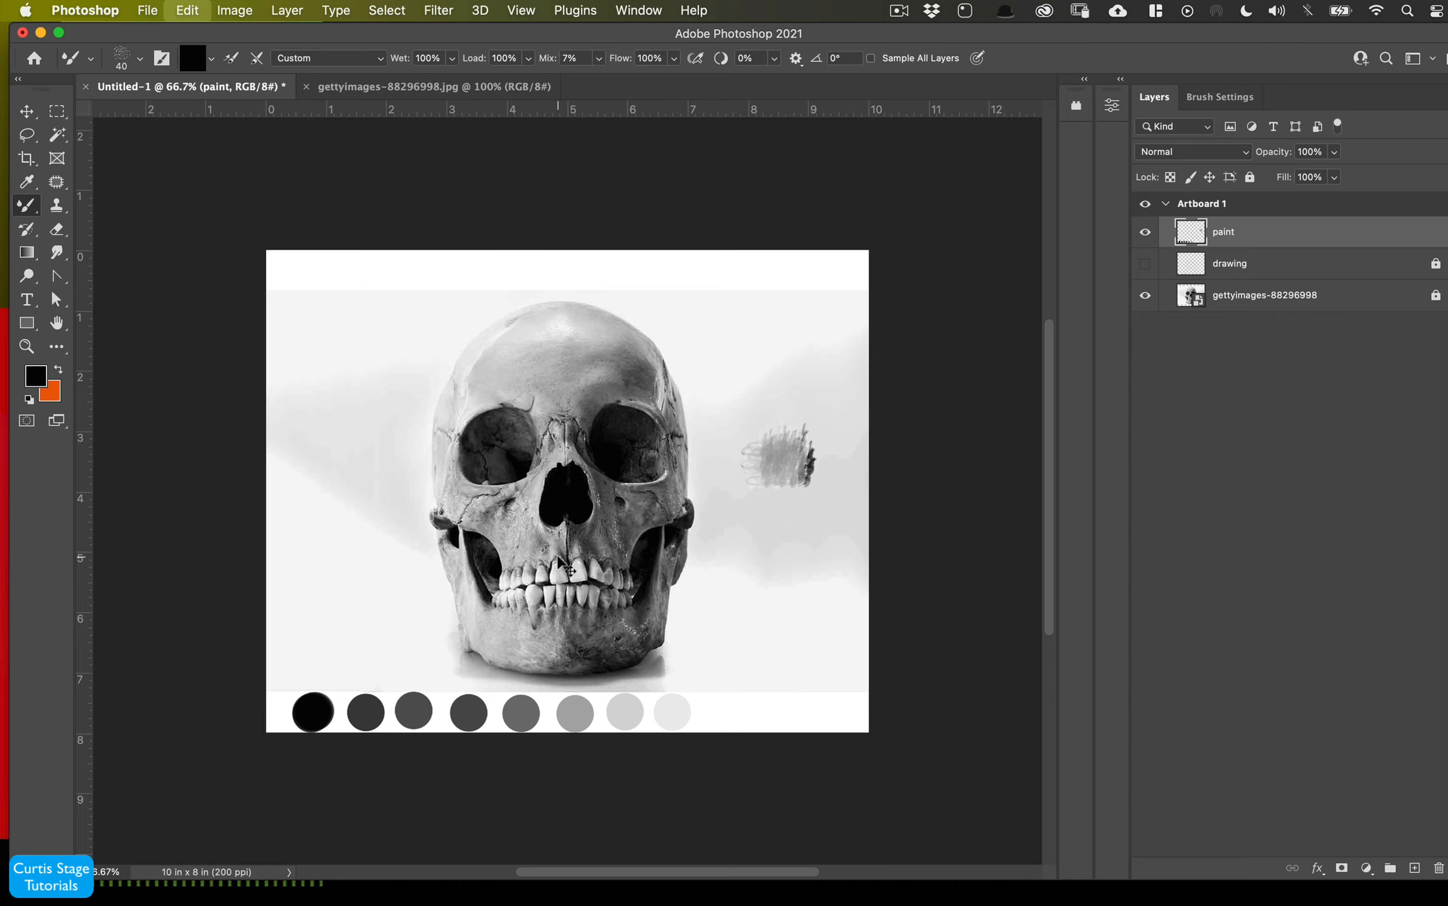
key("super+z")
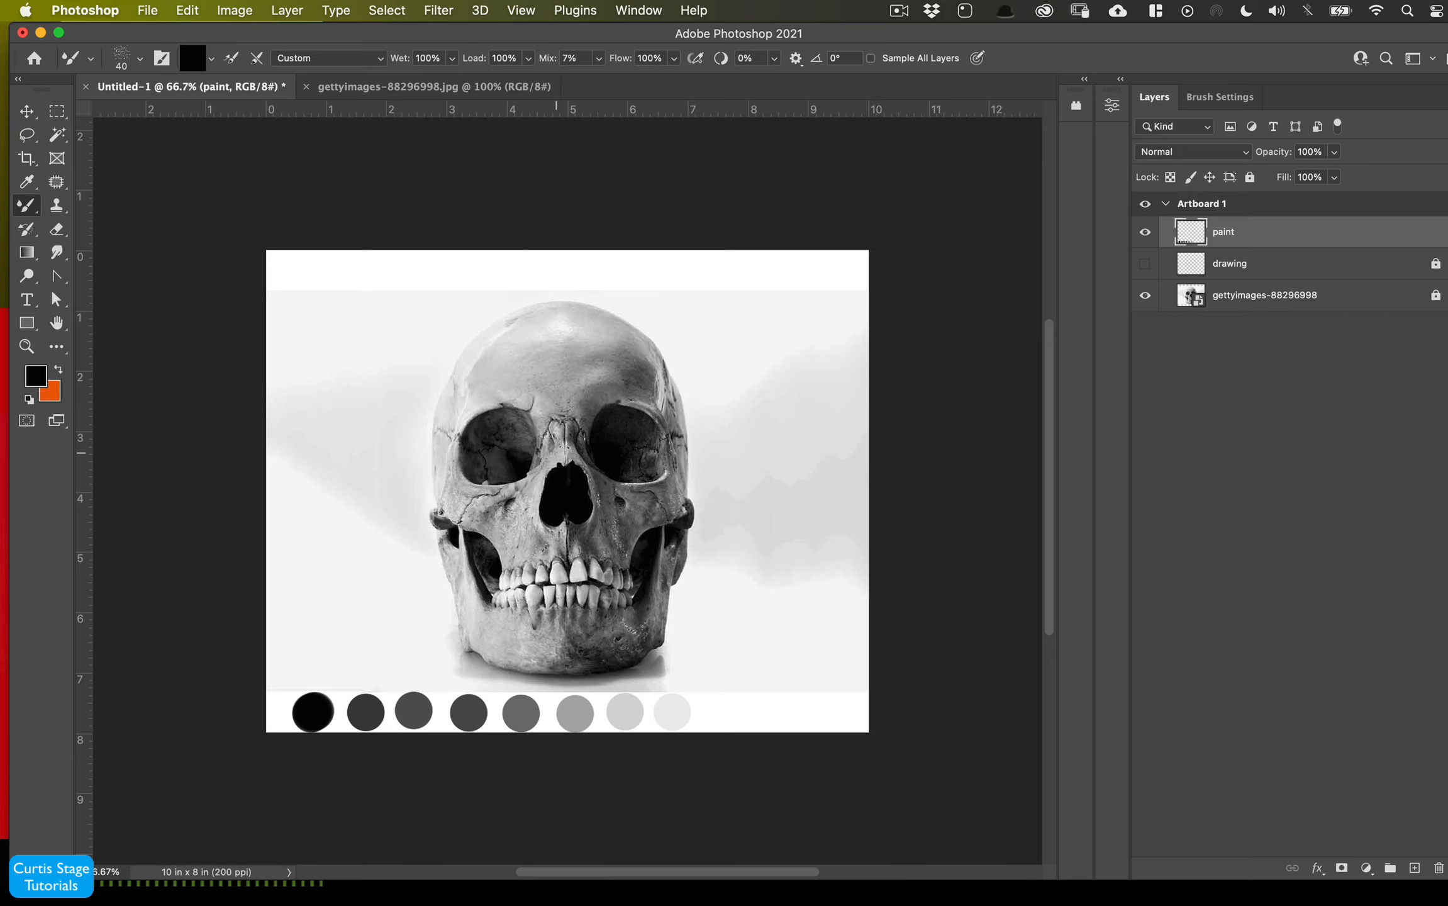
- Zoom the painting to 100% and lower the mixer brush flow to 78%
key("super+plus")
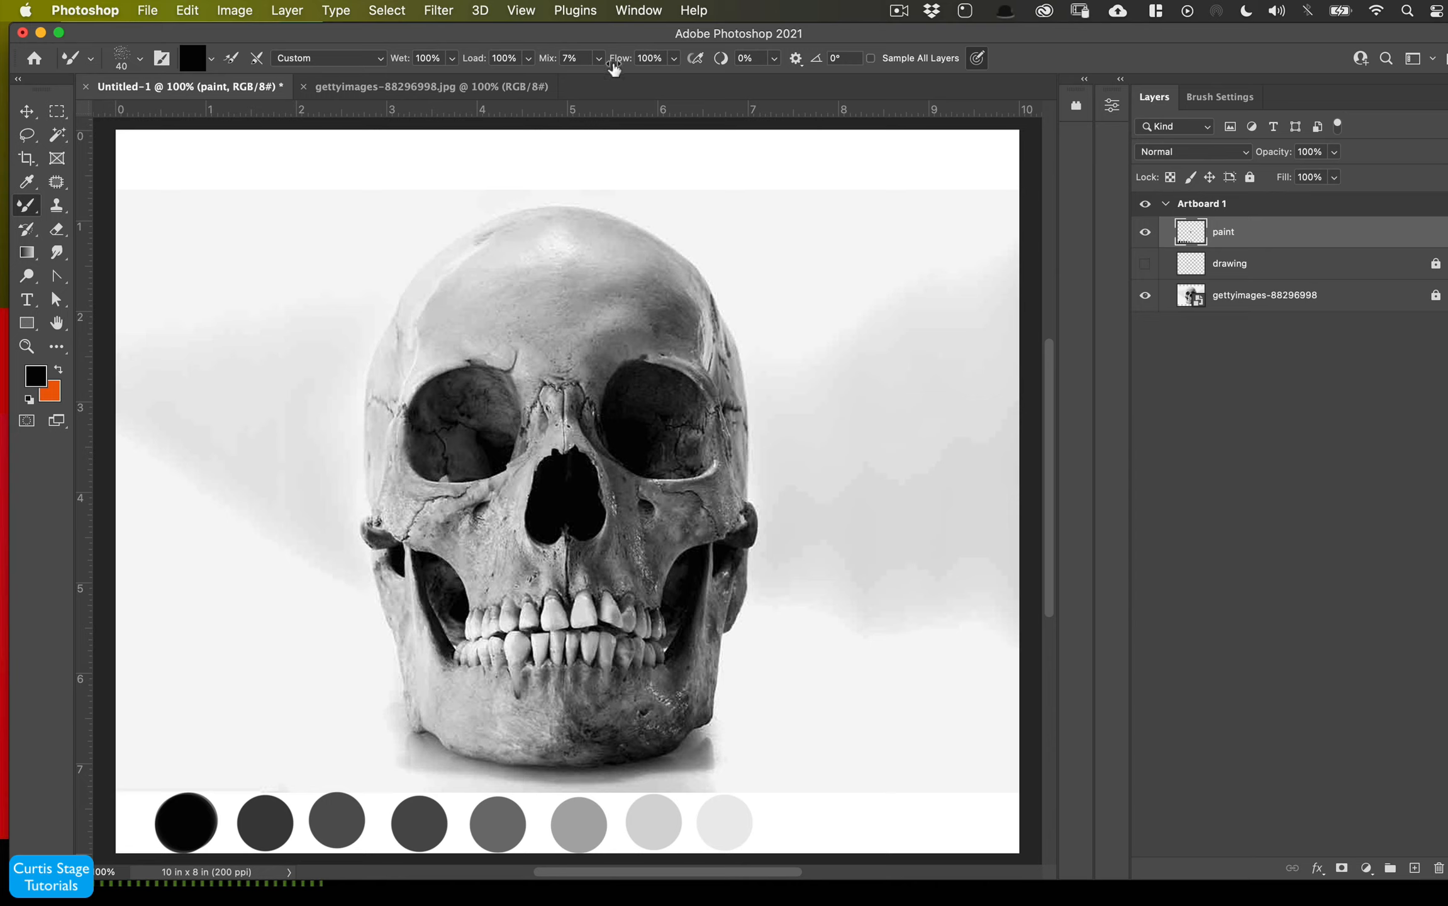
left_click_drag(615, 67, 582, 94)
left_click(575, 260)
key("super+z")
left_click(1148, 294)
left_click(1148, 295)
mouse_move(619, 406)
left_mouse_down()
mouse_move(607, 408)
mouse_move(633, 428)
mouse_move(630, 415)
left_mouse_up()
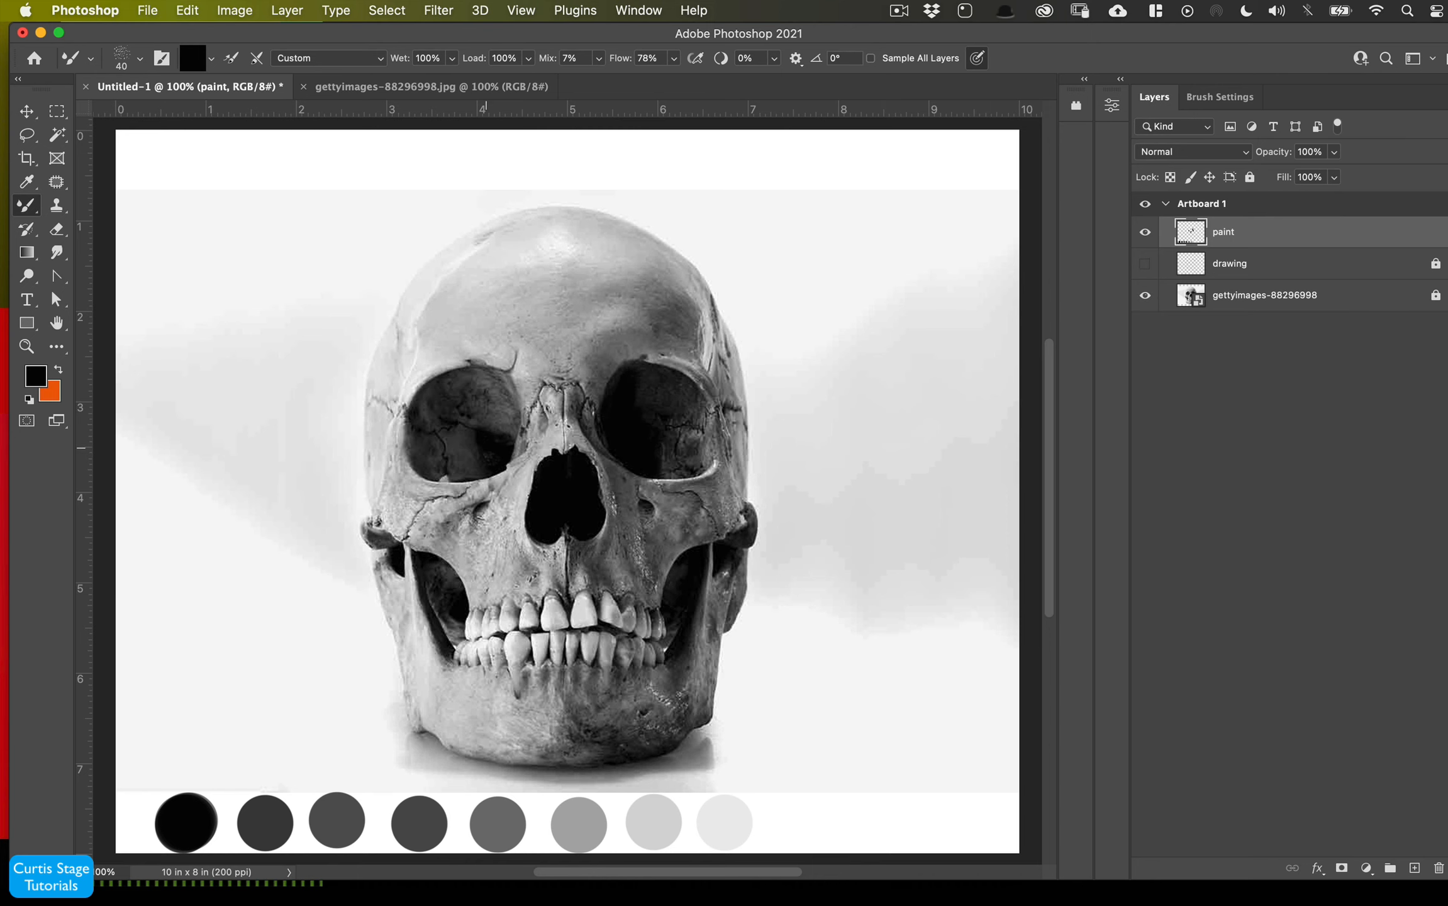
- Load dark gray from the second swatch and paint into the eye sockets and jaw hollows, enlarging the brush to 50 px
left_click(277, 819, "alt")
mouse_move(425, 438)
left_mouse_down()
mouse_move(453, 387)
mouse_move(440, 408)
mouse_move(460, 444)
mouse_move(426, 469)
mouse_move(449, 472)
left_mouse_up()
key("bracketright")
mouse_move(649, 386)
left_mouse_down()
mouse_move(686, 383)
mouse_move(611, 365)
mouse_move(683, 398)
mouse_move(632, 393)
mouse_move(659, 413)
mouse_move(662, 448)
mouse_move(681, 452)
mouse_move(696, 406)
left_mouse_up()
key("bracketright")
mouse_move(431, 576)
left_mouse_down()
mouse_move(450, 580)
mouse_move(441, 619)
mouse_move(454, 617)
left_mouse_up()
mouse_move(682, 584)
left_mouse_down()
mouse_move(702, 550)
mouse_move(682, 629)
left_mouse_up()
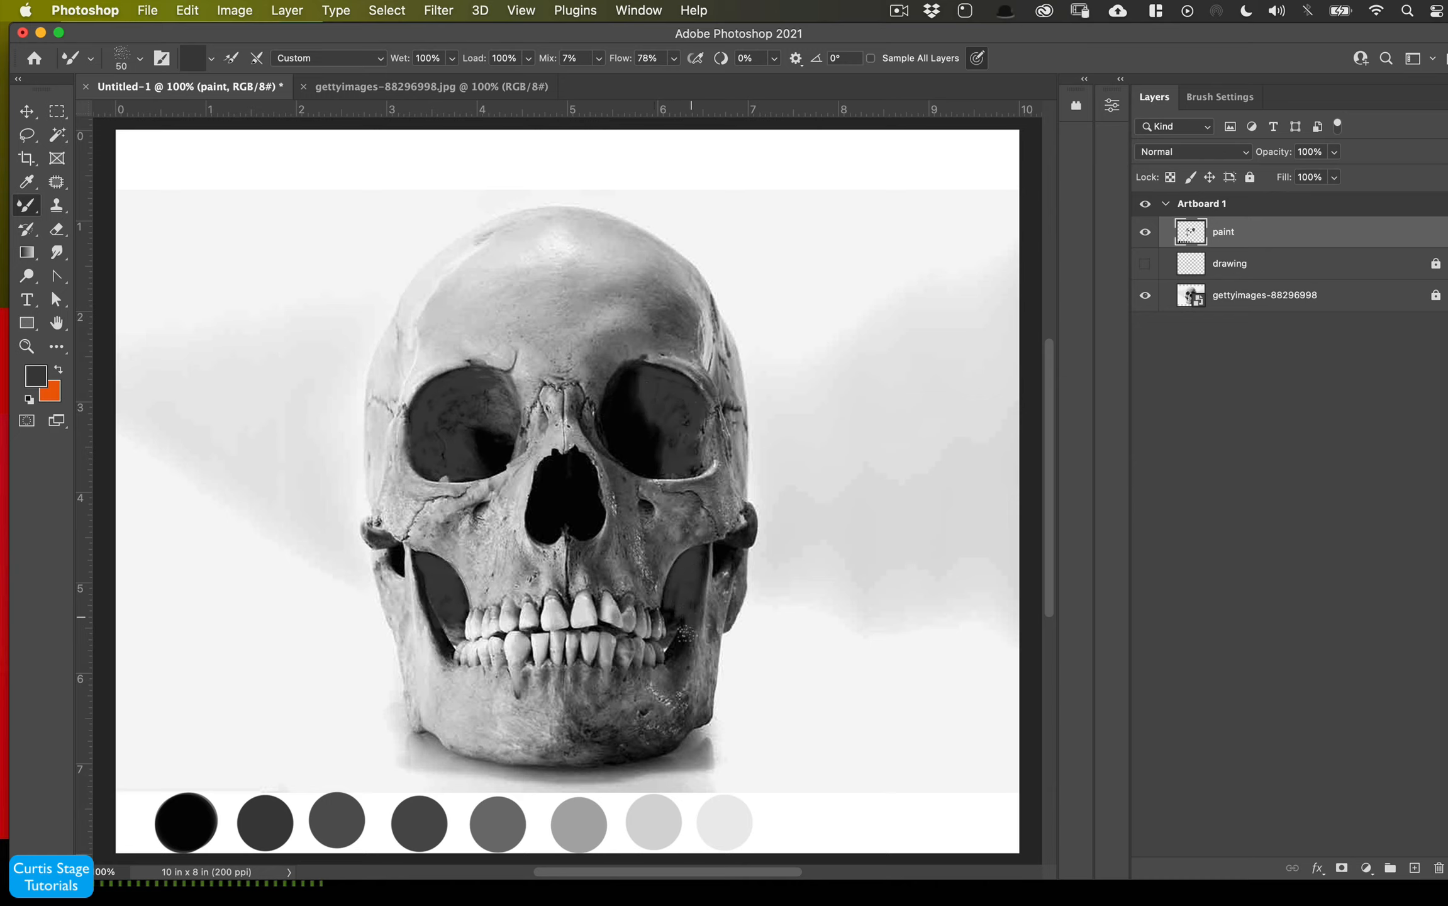
- Load mid-gray from the fifth swatch, enlarge the brush to 90 px, and block in the right side of the cranium and brow
left_click(188, 821, "alt")
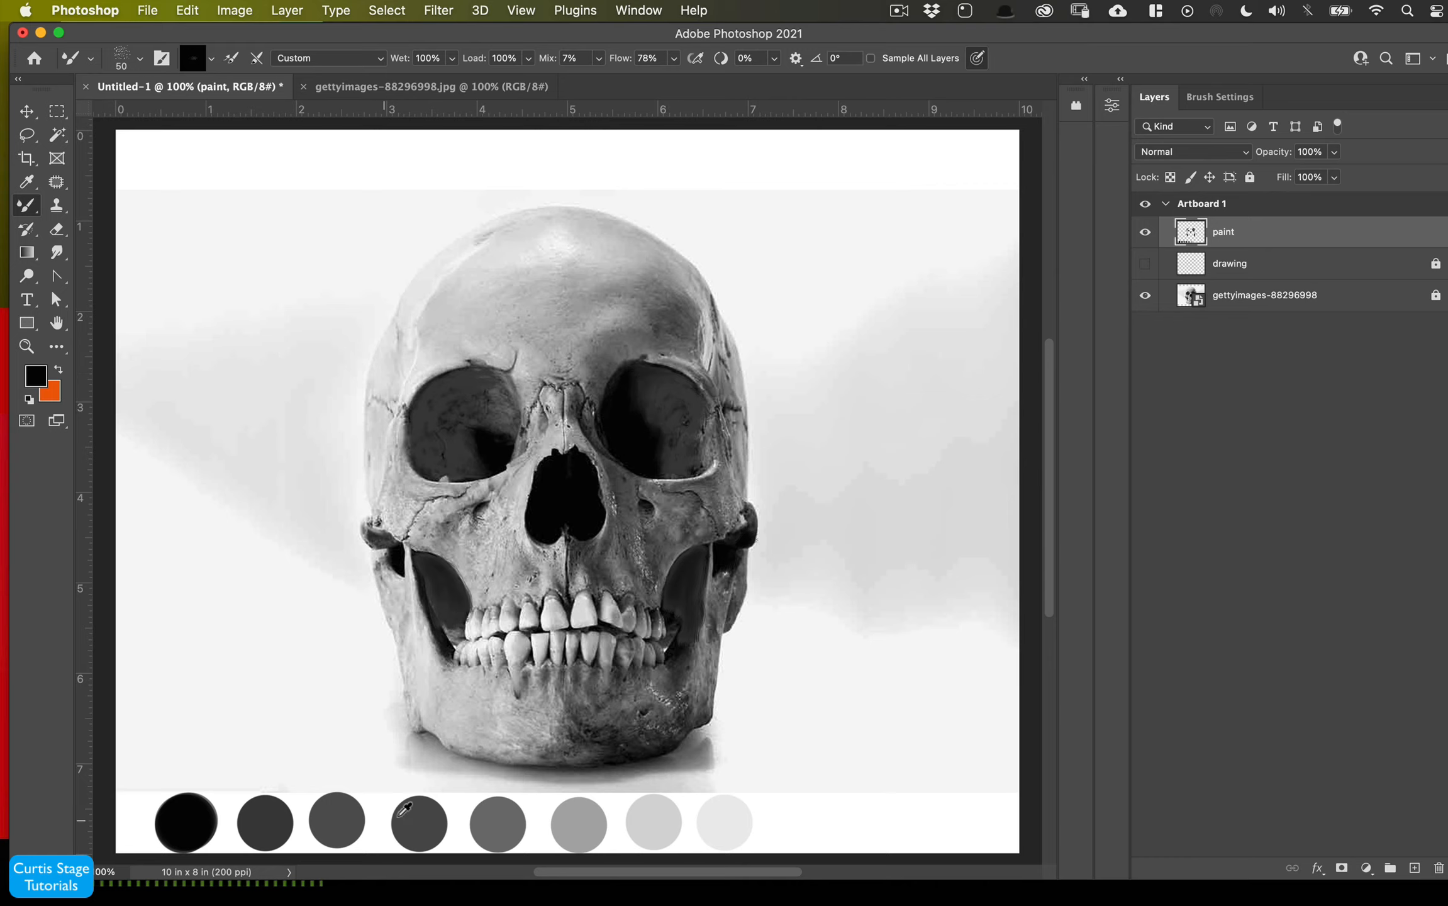
left_click(418, 821, "alt")
mouse_move(678, 333)
left_mouse_down()
mouse_move(669, 272)
mouse_move(669, 336)
mouse_move(632, 351)
mouse_move(728, 376)
mouse_move(679, 253)
mouse_move(688, 291)
mouse_move(623, 331)
mouse_move(639, 325)
mouse_move(584, 316)
mouse_move(566, 361)
left_mouse_up()
left_click(593, 812, "alt")
left_click(495, 813, "alt")
key("bracketright")
key("bracketright")
key("bracketright")
key("bracketright")
left_click_drag(638, 276, 643, 256)
left_click_drag(614, 334, 648, 345)
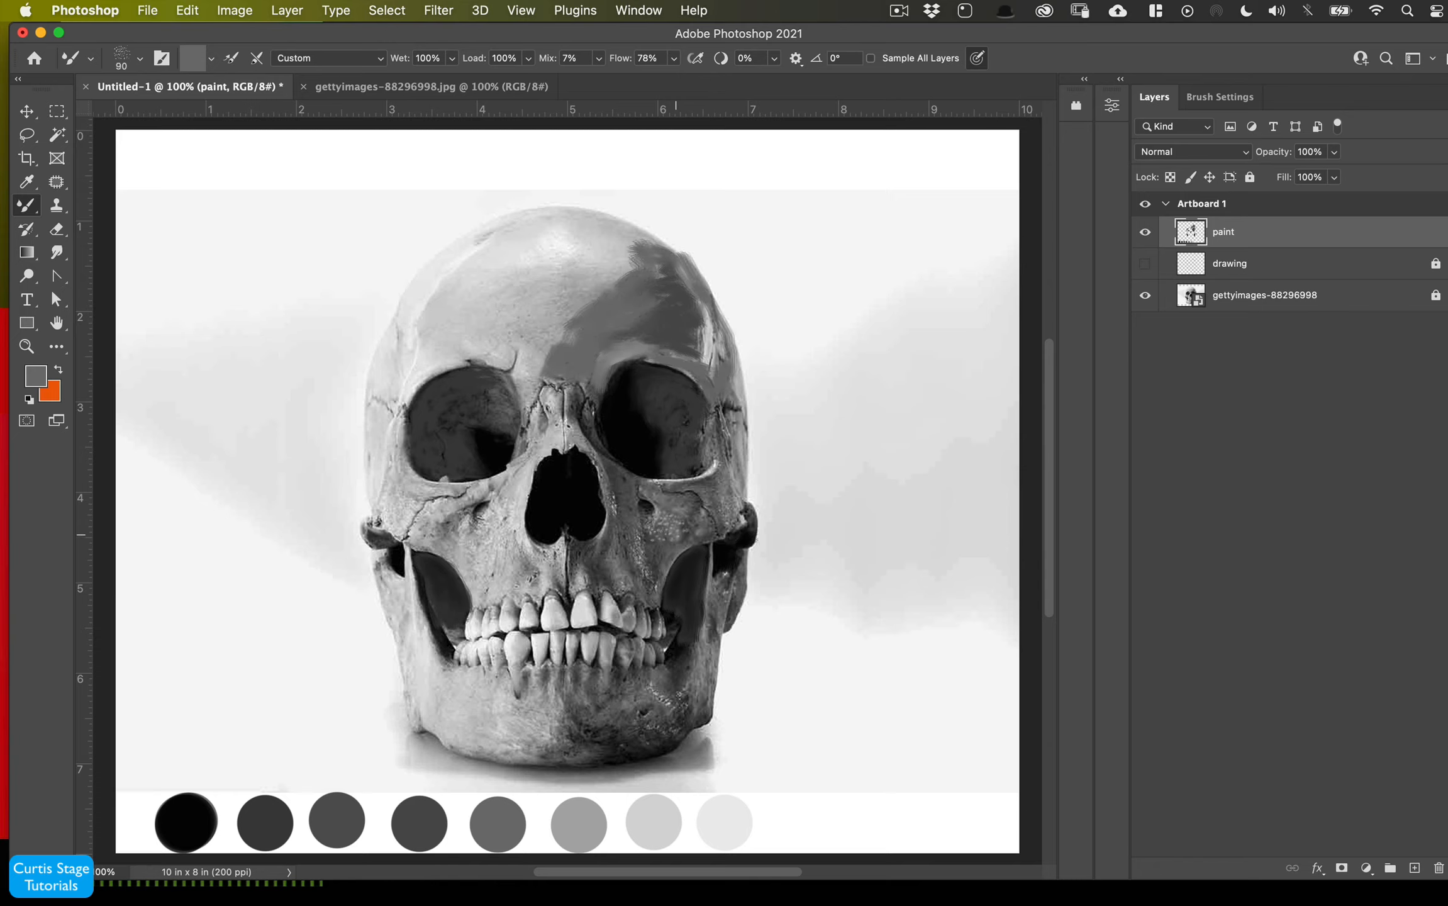
mouse_move(669, 516)
left_mouse_down()
mouse_move(620, 483)
mouse_move(695, 519)
mouse_move(595, 566)
mouse_move(621, 573)
mouse_move(673, 503)
mouse_move(730, 381)
left_mouse_up()
left_click_drag(597, 298, 636, 257)
left_click_drag(635, 257, 617, 230)
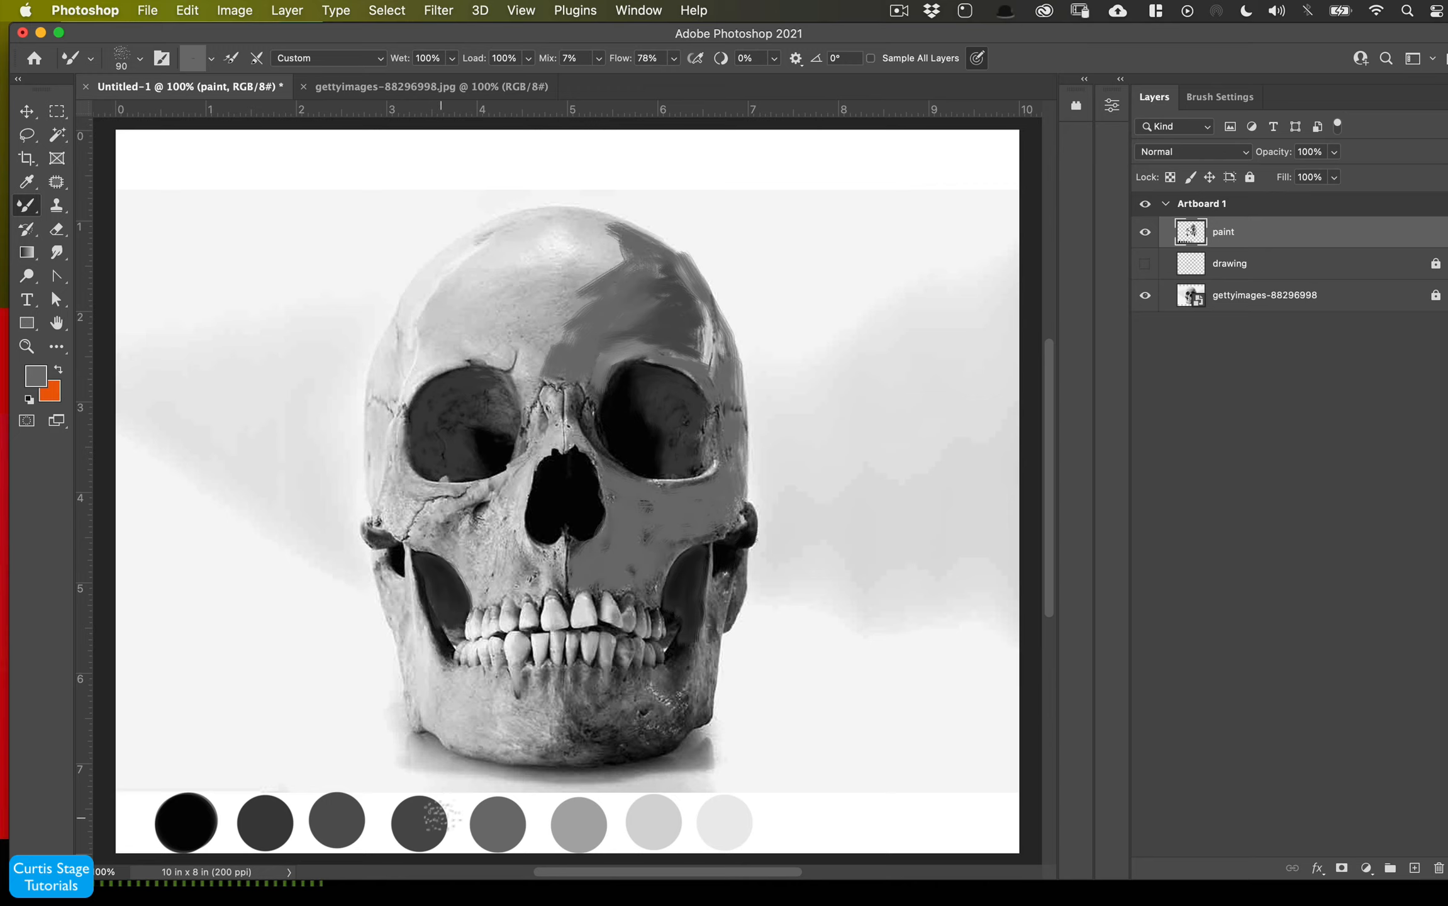
- Load the fourth swatch gray and paint down the right jaw and the centre above the nose
left_click(441, 817, "alt")
mouse_move(724, 585)
left_mouse_down()
mouse_move(682, 701)
mouse_move(638, 691)
mouse_move(685, 705)
mouse_move(614, 745)
mouse_move(582, 689)
mouse_move(616, 683)
mouse_move(566, 740)
mouse_move(692, 683)
left_mouse_up()
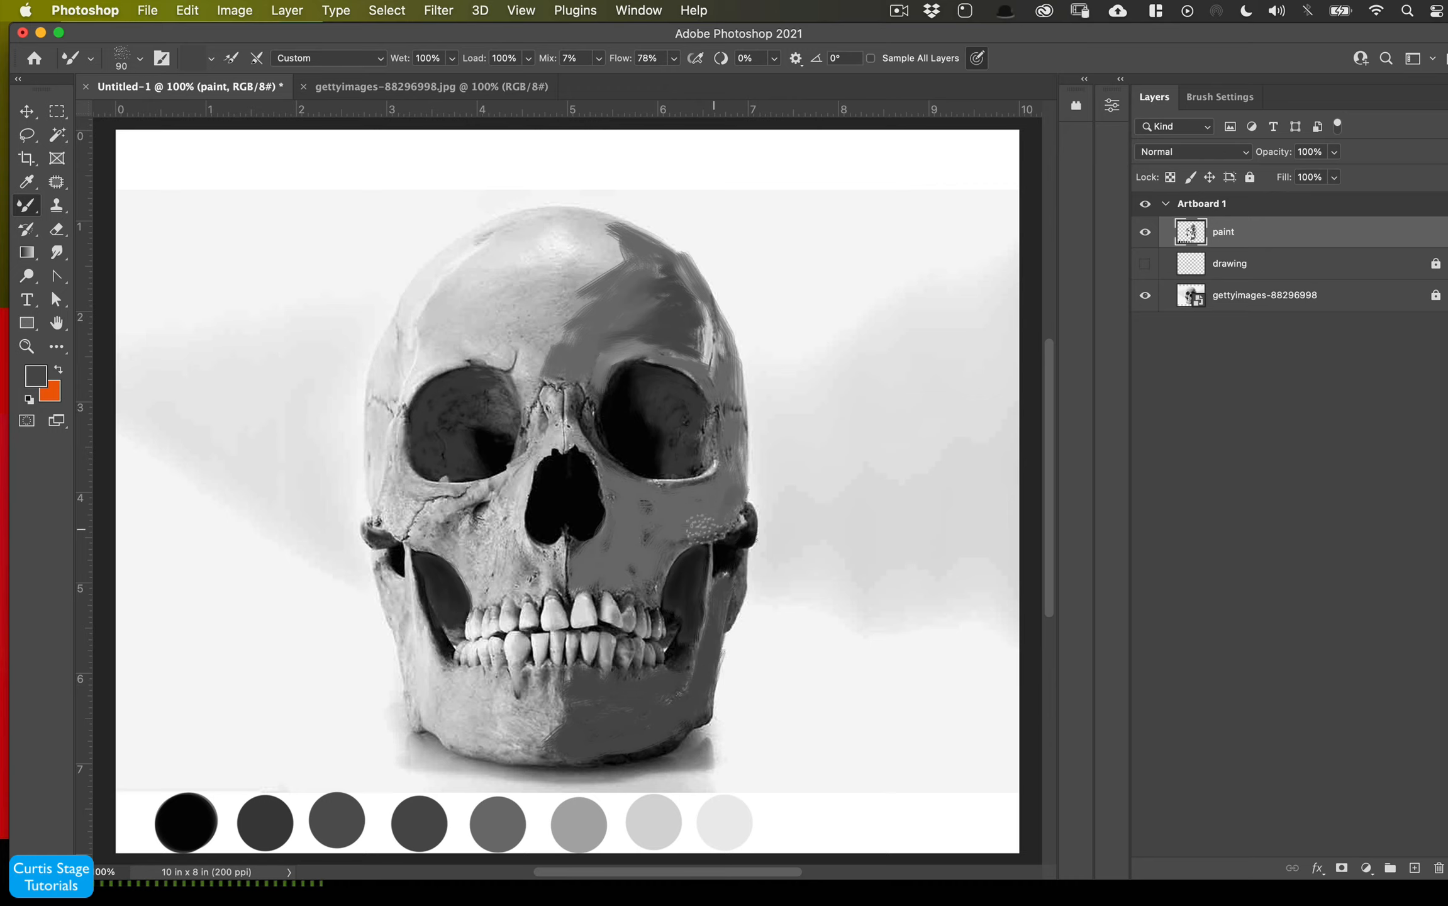
mouse_move(578, 454)
left_mouse_down()
mouse_move(572, 404)
mouse_move(601, 433)
mouse_move(598, 373)
mouse_move(586, 442)
mouse_move(572, 433)
mouse_move(599, 316)
mouse_move(556, 333)
left_mouse_up()
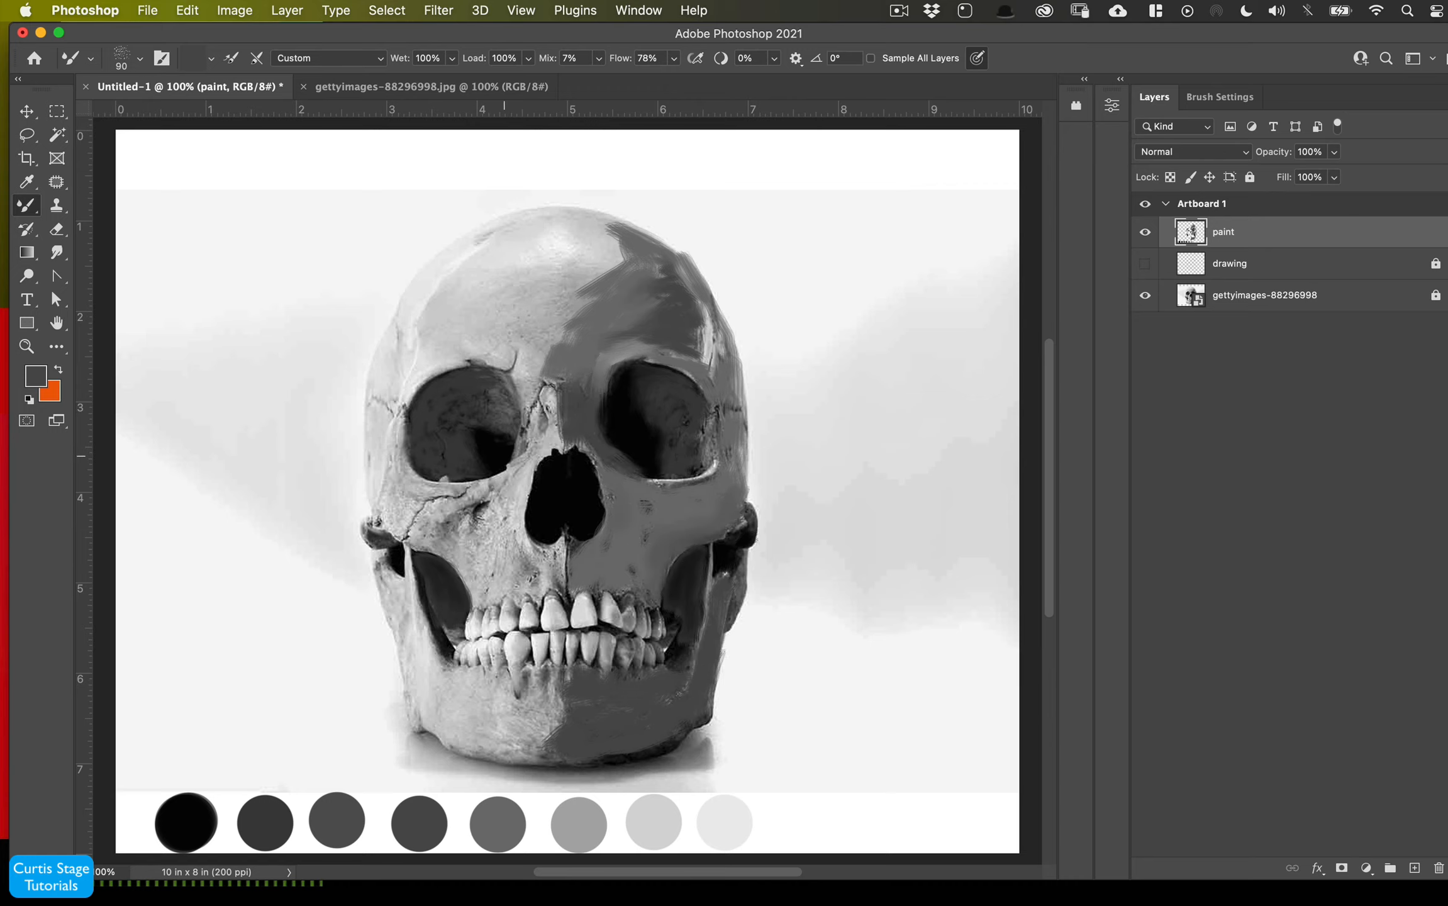
- Load light gray from the sixth swatch and paint the forehead and left side of the skull with a 100 px brush
left_click(577, 823, "alt")
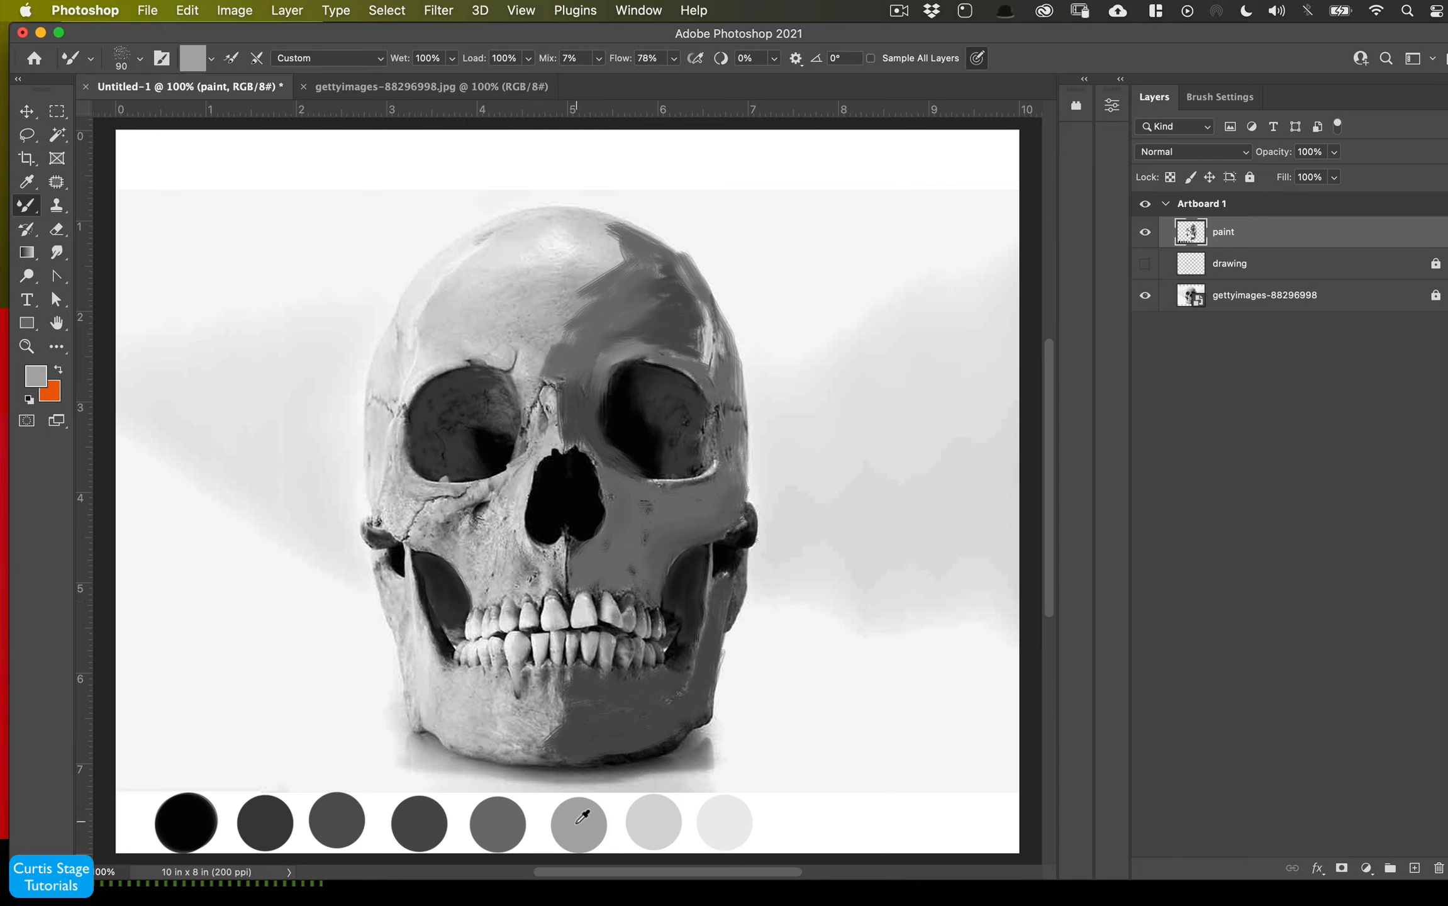
mouse_move(580, 270)
left_mouse_down()
mouse_move(614, 230)
mouse_move(569, 254)
mouse_move(563, 305)
mouse_move(559, 270)
mouse_move(558, 380)
mouse_move(529, 308)
mouse_move(497, 330)
mouse_move(532, 337)
mouse_move(441, 349)
mouse_move(528, 349)
mouse_move(534, 364)
mouse_move(522, 335)
mouse_move(544, 286)
mouse_move(536, 261)
mouse_move(485, 320)
mouse_move(443, 318)
mouse_move(506, 246)
mouse_move(570, 236)
mouse_move(557, 246)
mouse_move(573, 227)
mouse_move(605, 241)
mouse_move(537, 234)
mouse_move(484, 269)
left_mouse_up()
key("bracketright")
key("bracketright")
key("bracketright")
key("bracketright")
key("bracketright")
key("super+z")
mouse_move(519, 337)
left_mouse_down()
mouse_move(570, 309)
mouse_move(563, 279)
mouse_move(533, 302)
mouse_move(624, 262)
mouse_move(541, 234)
mouse_move(560, 259)
mouse_move(478, 327)
mouse_move(523, 368)
mouse_move(438, 313)
mouse_move(540, 235)
mouse_move(576, 317)
left_mouse_up()
key("bracketleft")
key("bracketleft")
key("bracketleft")
key("bracketleft")
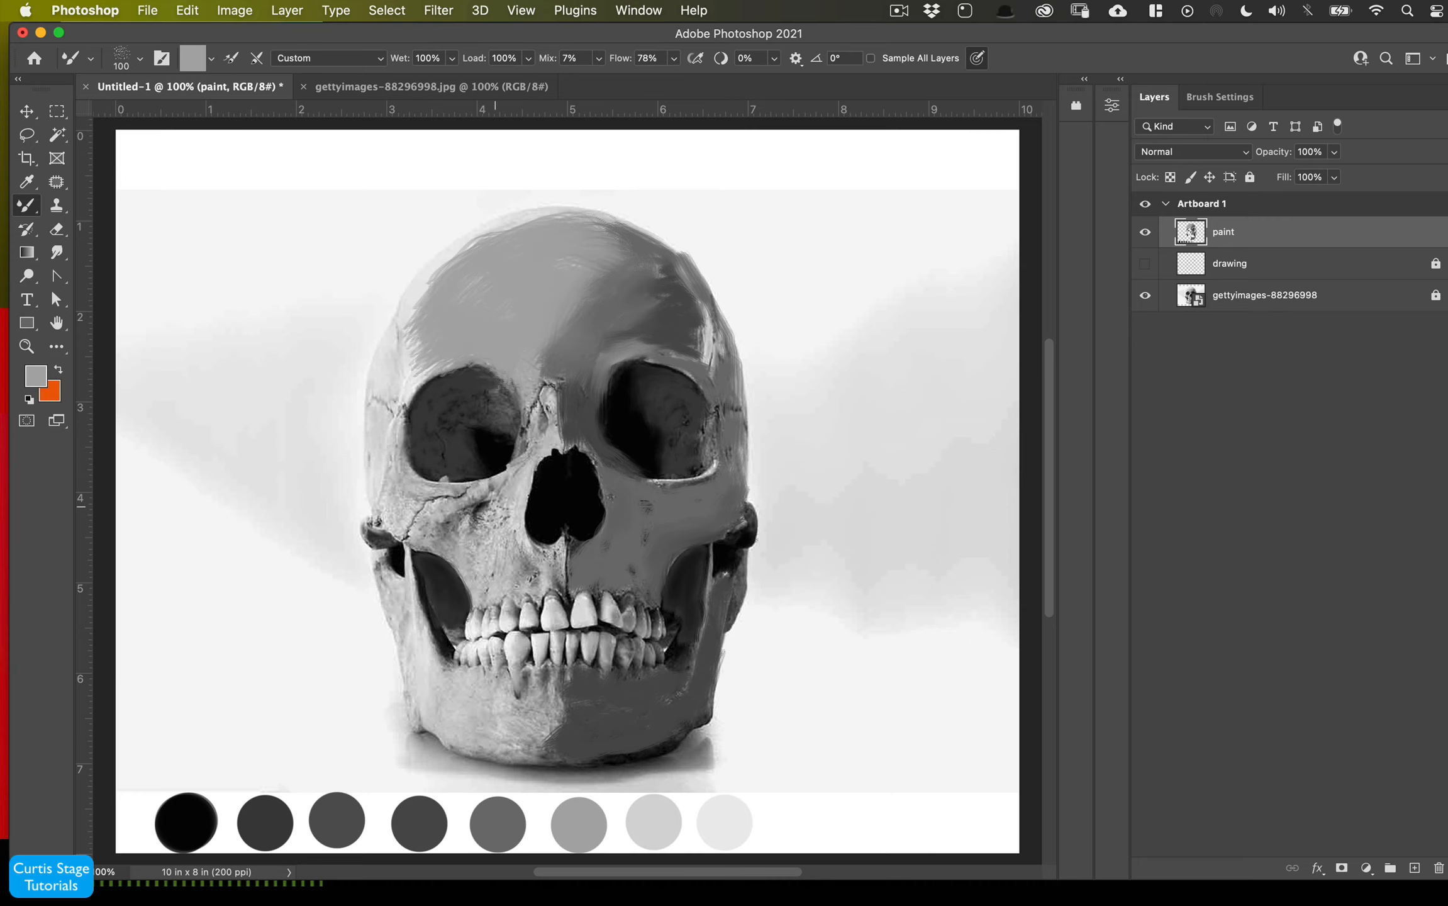
mouse_move(483, 503)
left_mouse_down()
mouse_move(508, 573)
mouse_move(544, 582)
mouse_move(484, 554)
mouse_move(491, 532)
mouse_move(486, 575)
mouse_move(394, 478)
mouse_move(409, 368)
mouse_move(399, 390)
mouse_move(583, 242)
left_mouse_up()
mouse_move(383, 365)
left_mouse_down()
mouse_move(377, 503)
mouse_move(423, 686)
mouse_move(560, 729)
mouse_move(573, 711)
mouse_move(574, 696)
mouse_move(522, 743)
mouse_move(418, 717)
mouse_move(396, 623)
left_mouse_up()
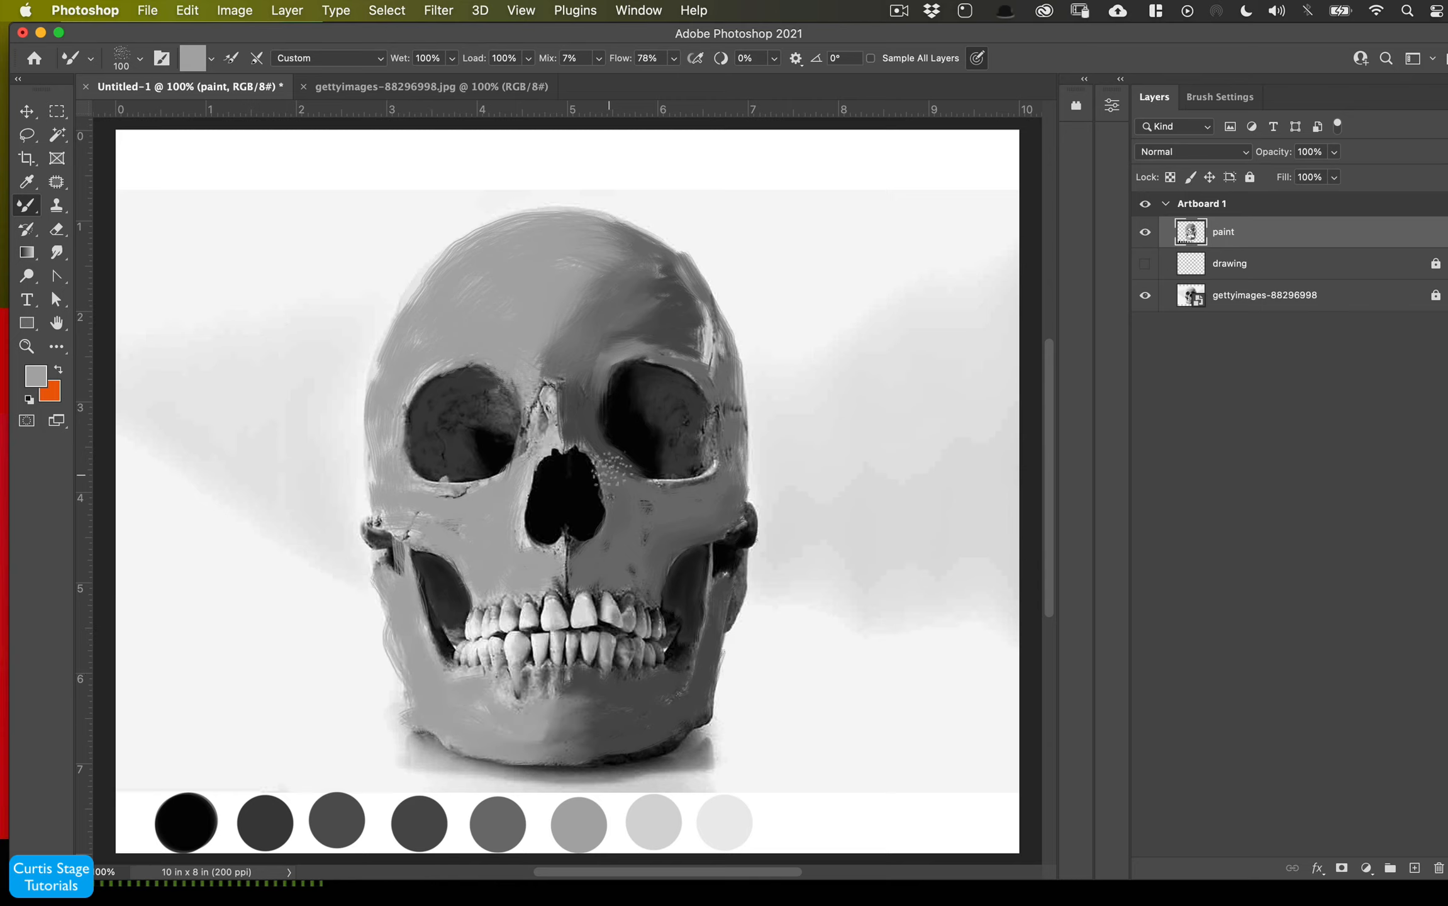
- Shrink the brush to 60 px and paint along the bridge of the nose
key("bracketleft")
key("bracketleft")
key("bracketleft")
key("bracketleft")
mouse_move(547, 393)
left_mouse_down()
mouse_move(552, 424)
mouse_move(540, 419)
left_mouse_up()
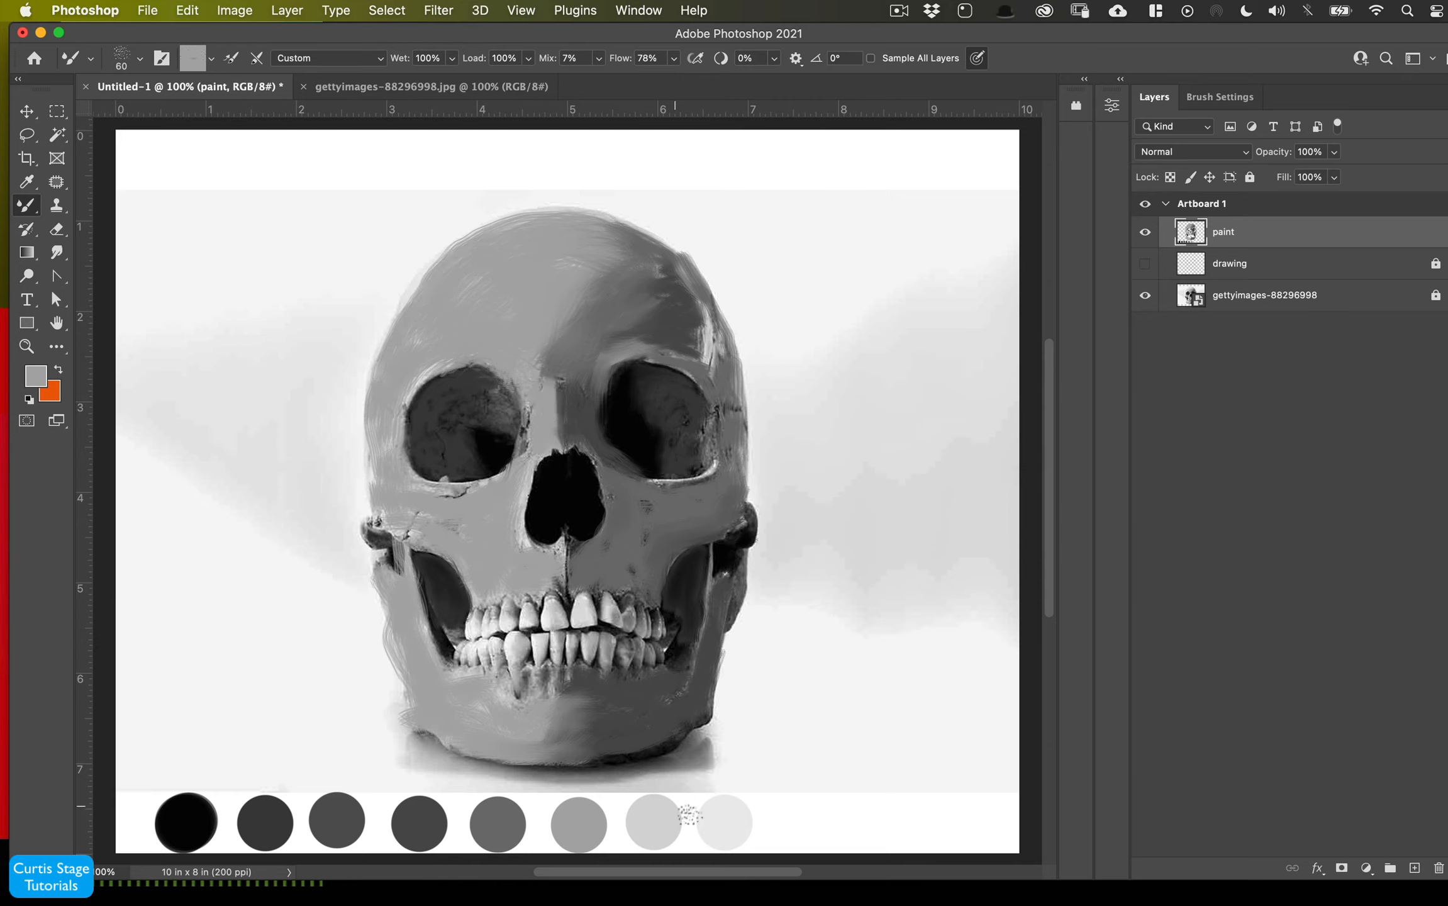
- Load the seventh swatch gray, dab the left forehead, and enlarge the brush to 125 px
left_click(655, 821, "alt")
left_click_drag(447, 291, 451, 304)
key("bracketright")
key("bracketright")
key("bracketright")
key("bracketright")
key("bracketright")
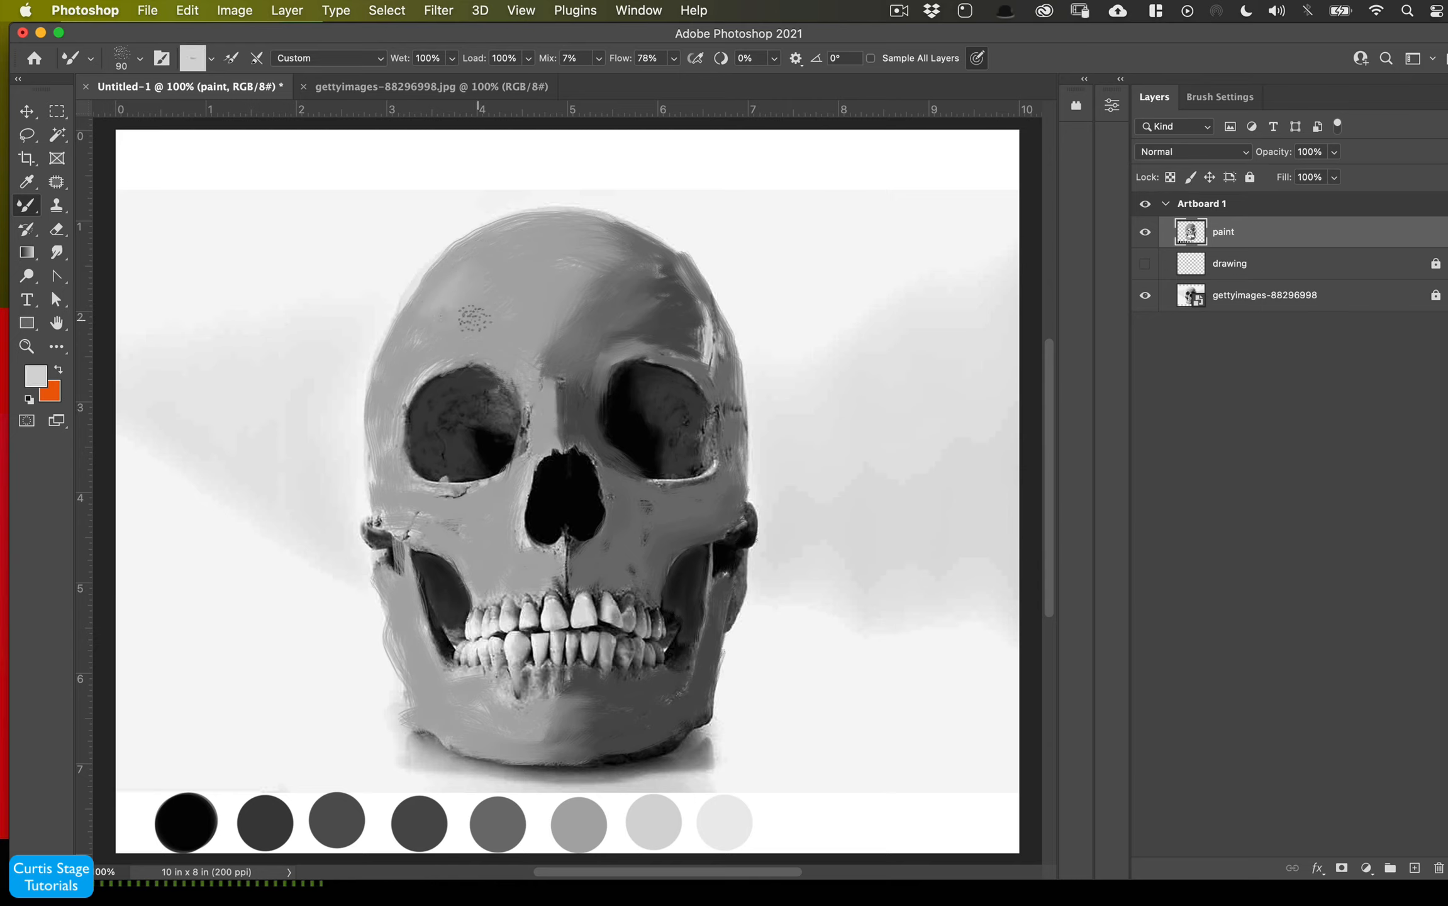
- Enable loading and cleaning the brush after each stroke, then paint a forehead highlight with the lightest swatch and shrink the brush to 50 px
left_click(256, 58)
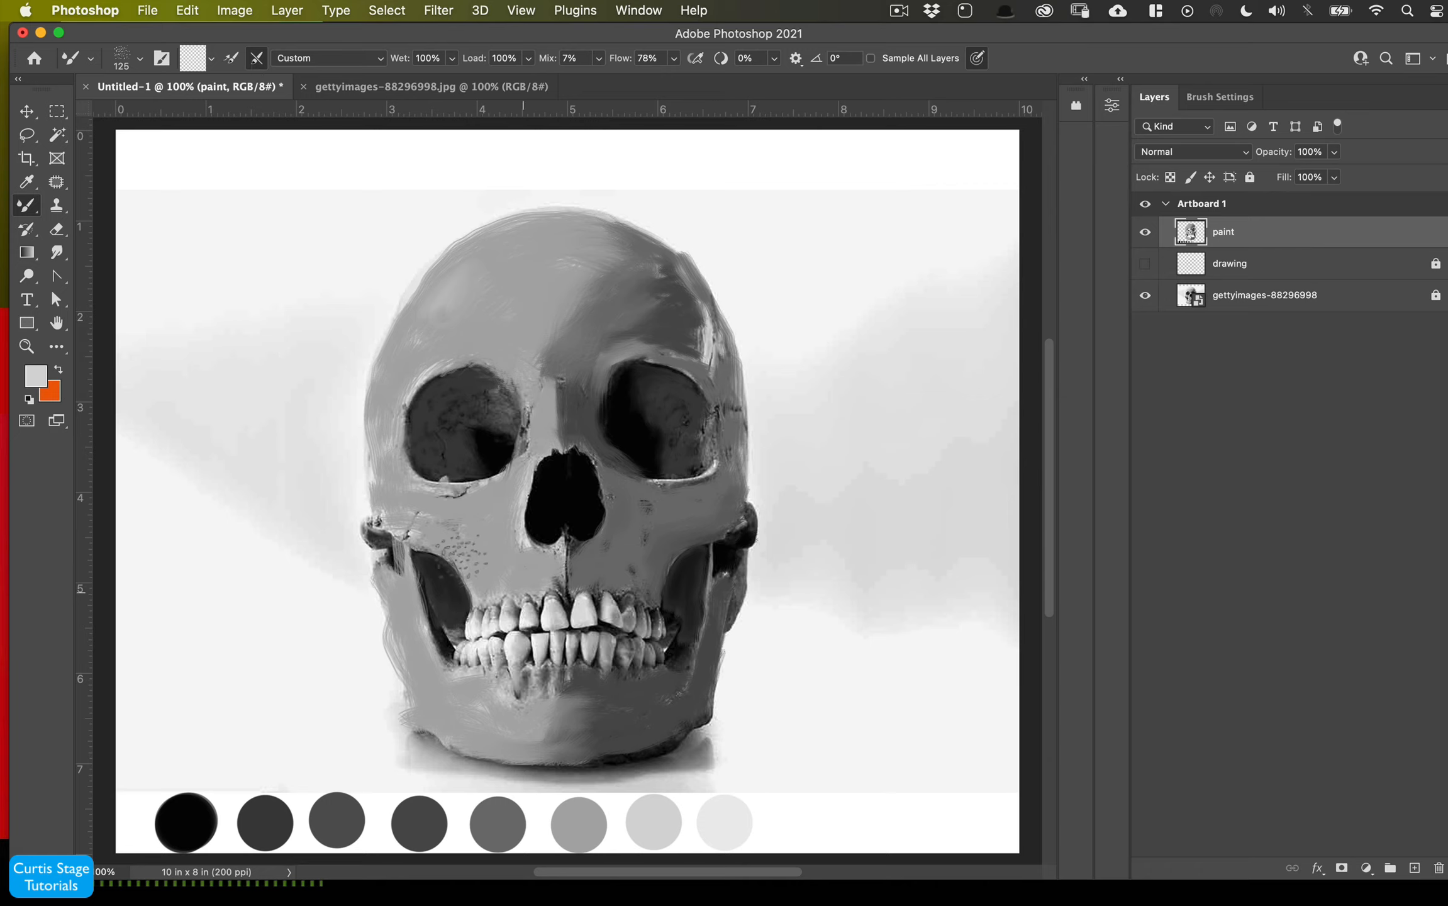
left_click(231, 58)
left_click(719, 817, "alt")
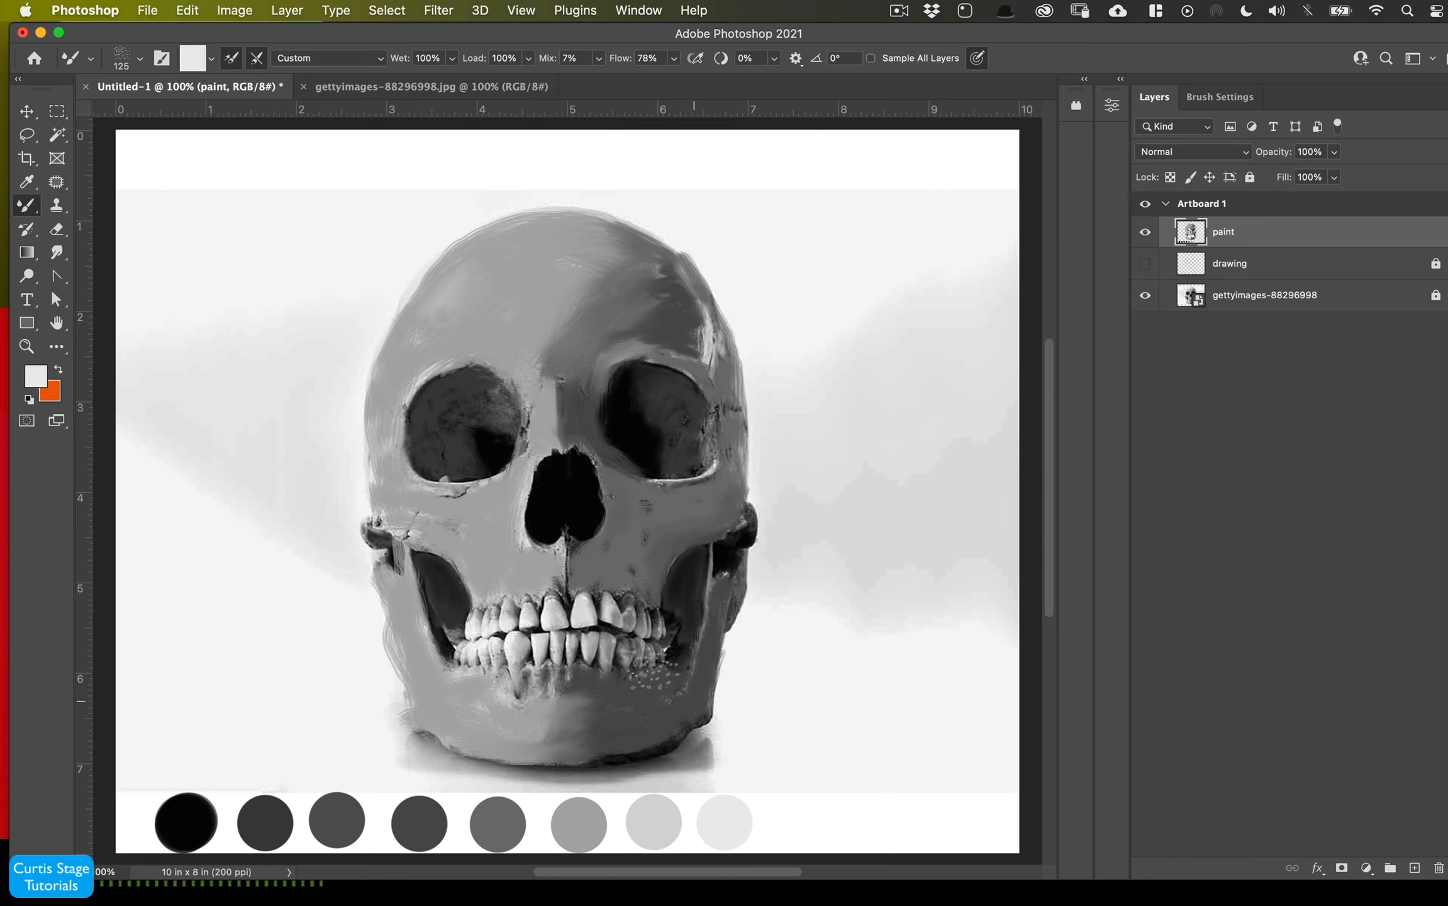
mouse_move(429, 321)
left_mouse_down()
mouse_move(501, 259)
mouse_move(475, 313)
mouse_move(423, 308)
mouse_move(504, 260)
mouse_move(523, 297)
mouse_move(443, 362)
left_mouse_up()
key("bracketleft")
key("bracketleft")
key("bracketleft")
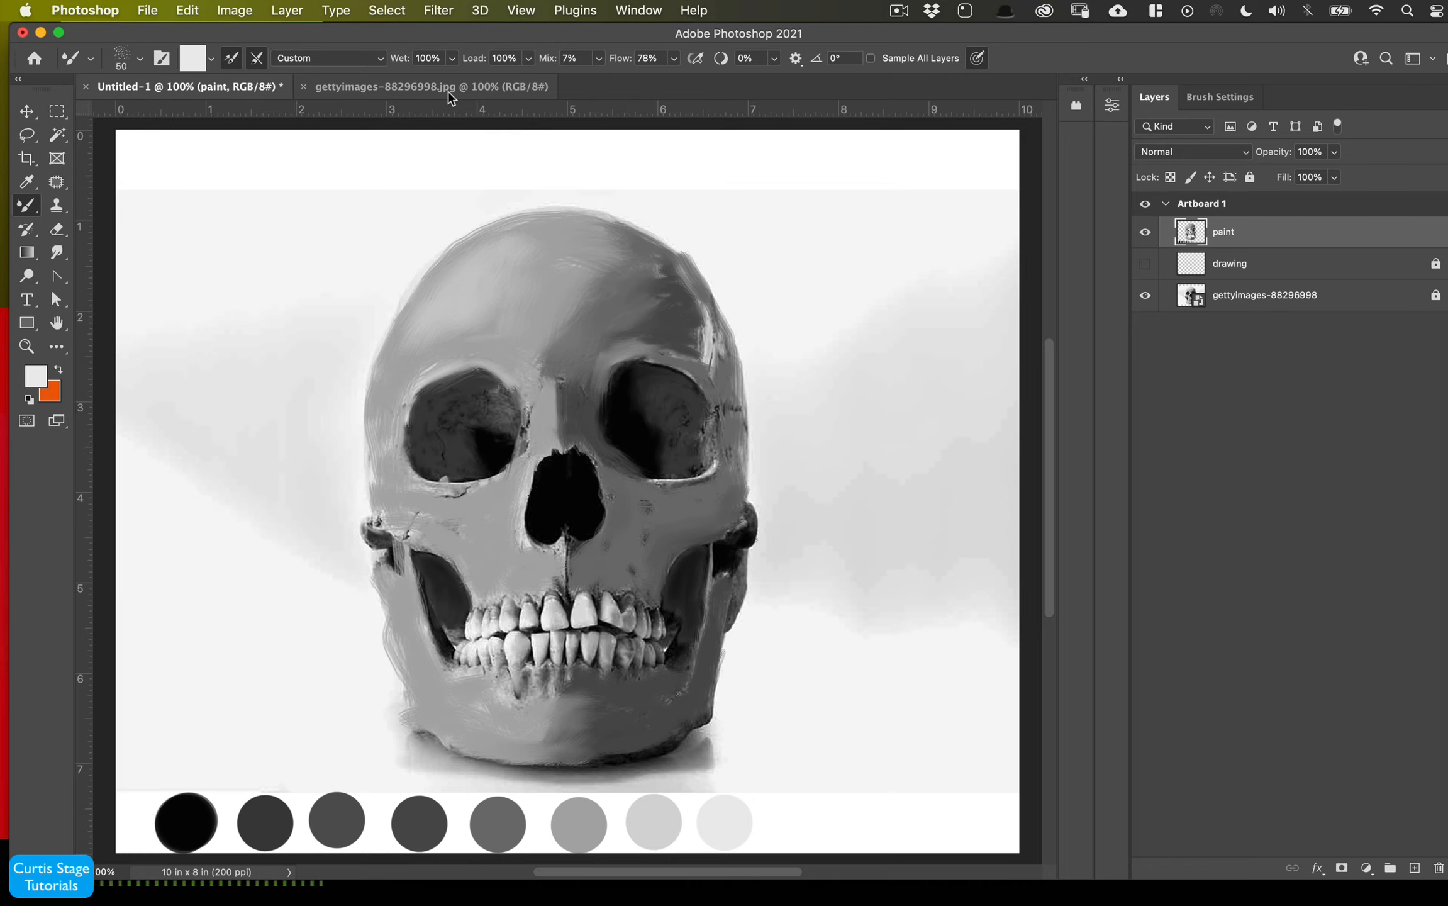
- Float the reference photo document and tile both documents side by side
left_click_drag(445, 106, 670, 143)
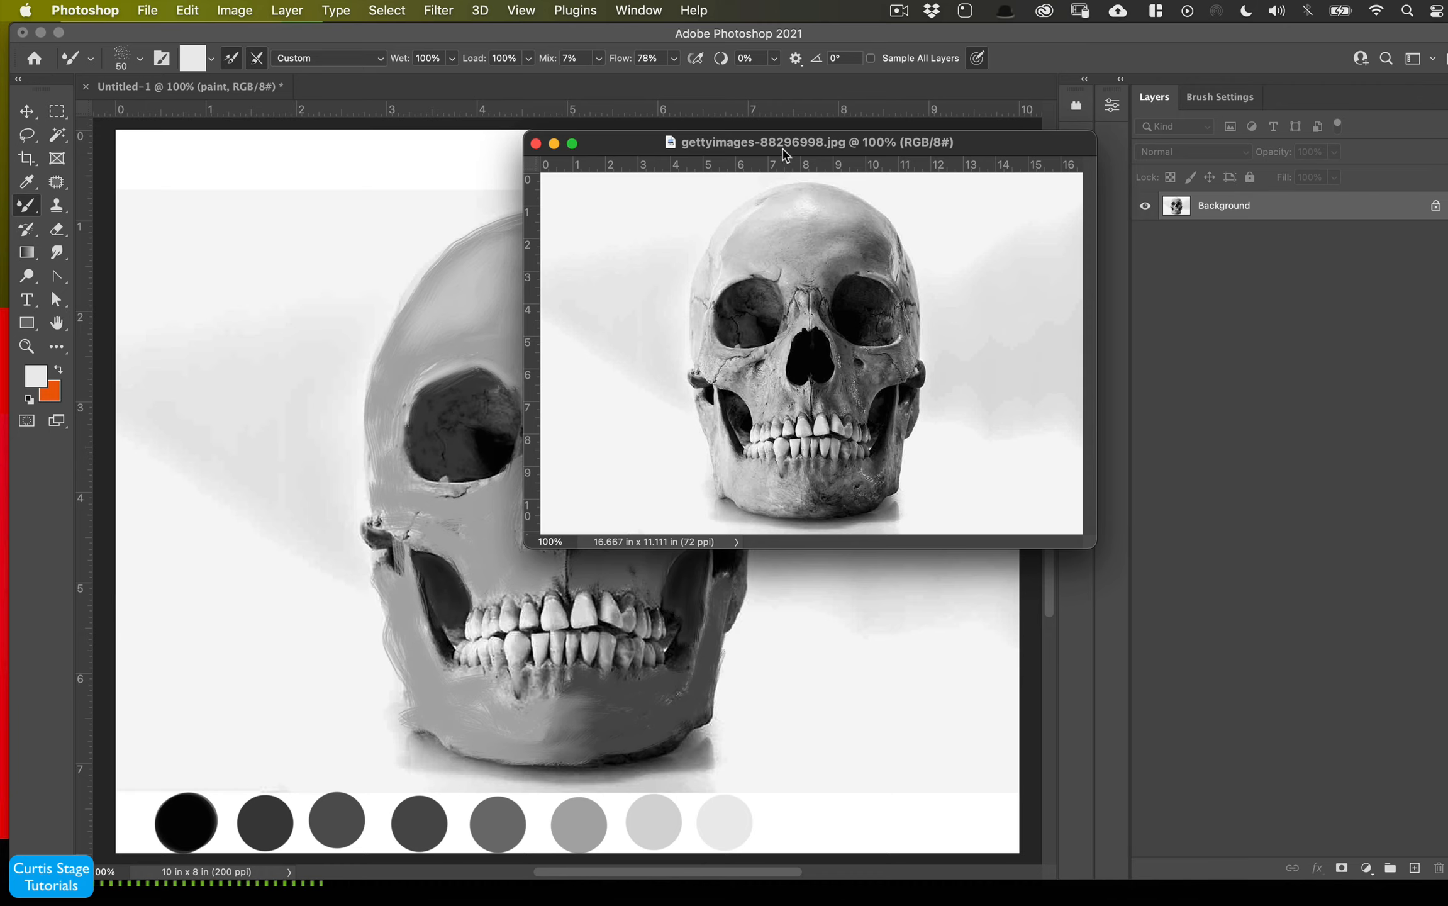
mouse_move(785, 154)
left_mouse_down()
mouse_move(1044, 228)
mouse_move(1116, 291)
left_mouse_up()
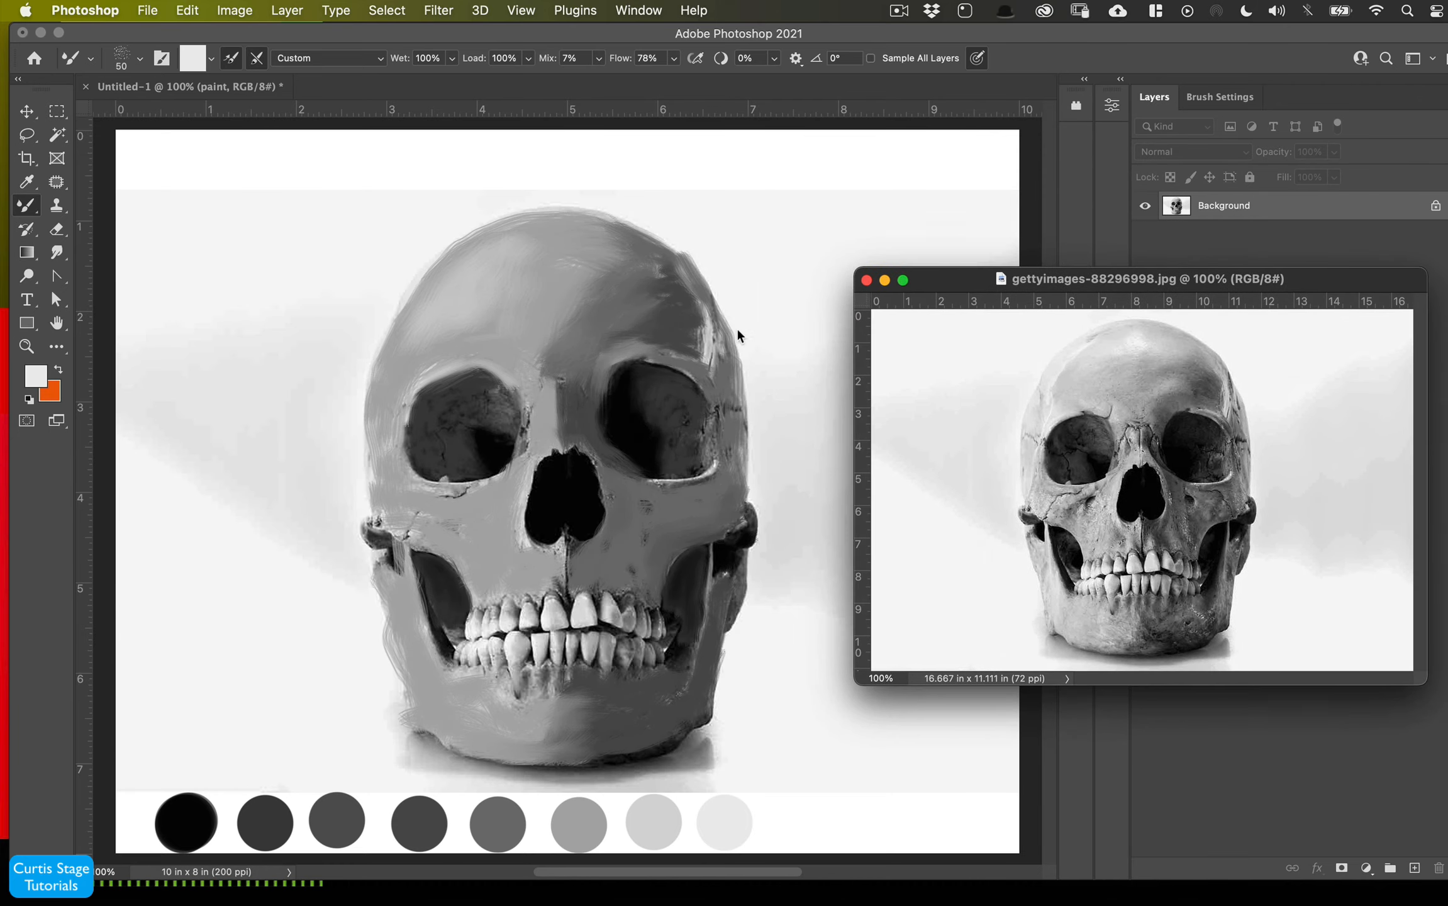
left_click(676, 311)
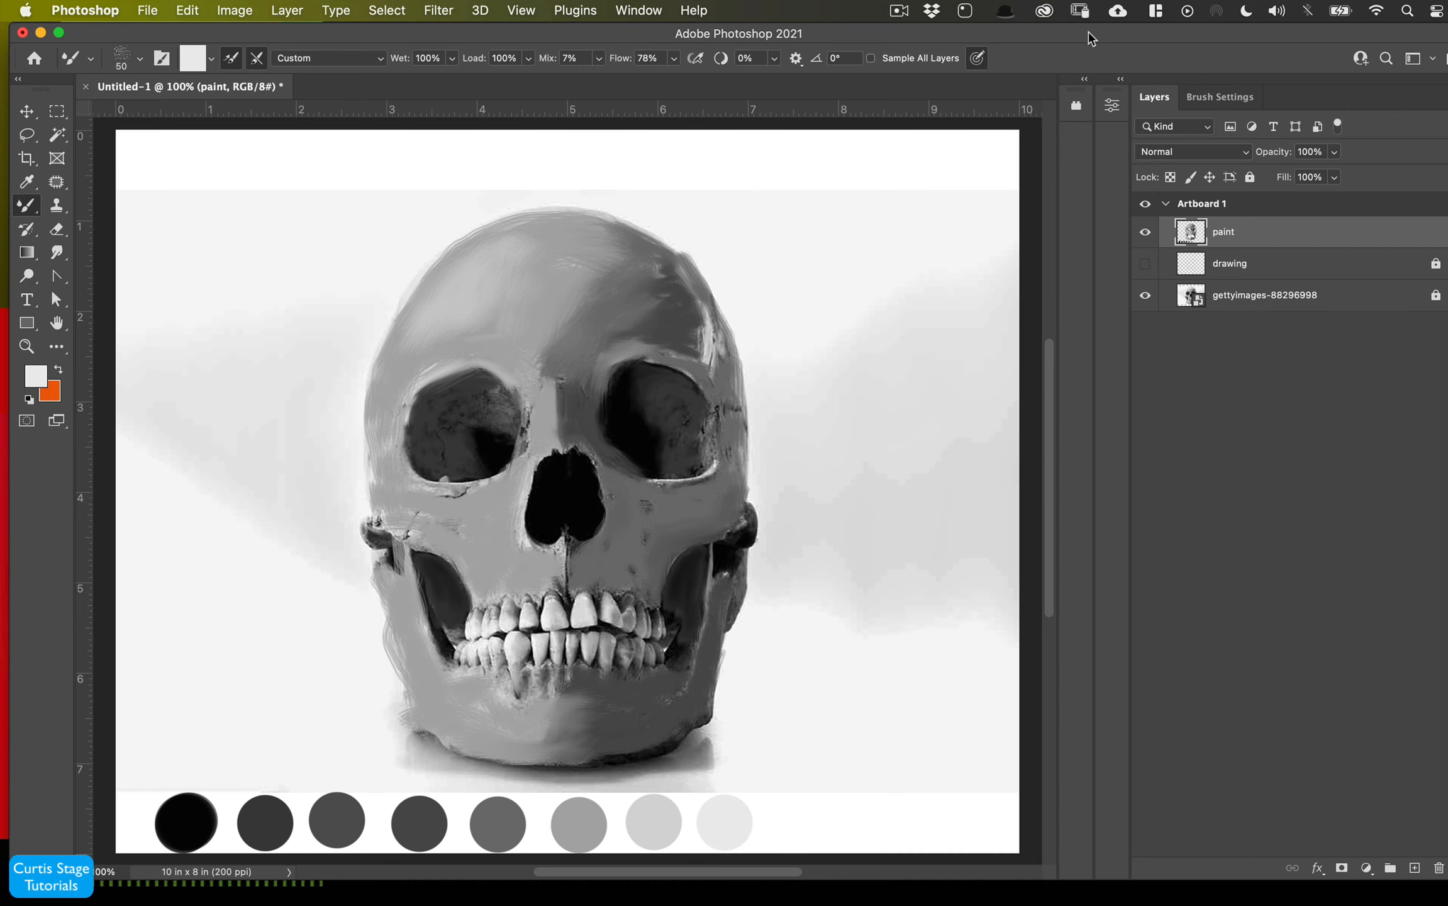
left_click_drag(1114, 42, 1031, 64)
left_click_drag(1410, 282, 1224, 202)
left_click(521, 10)
mouse_move(626, 7)
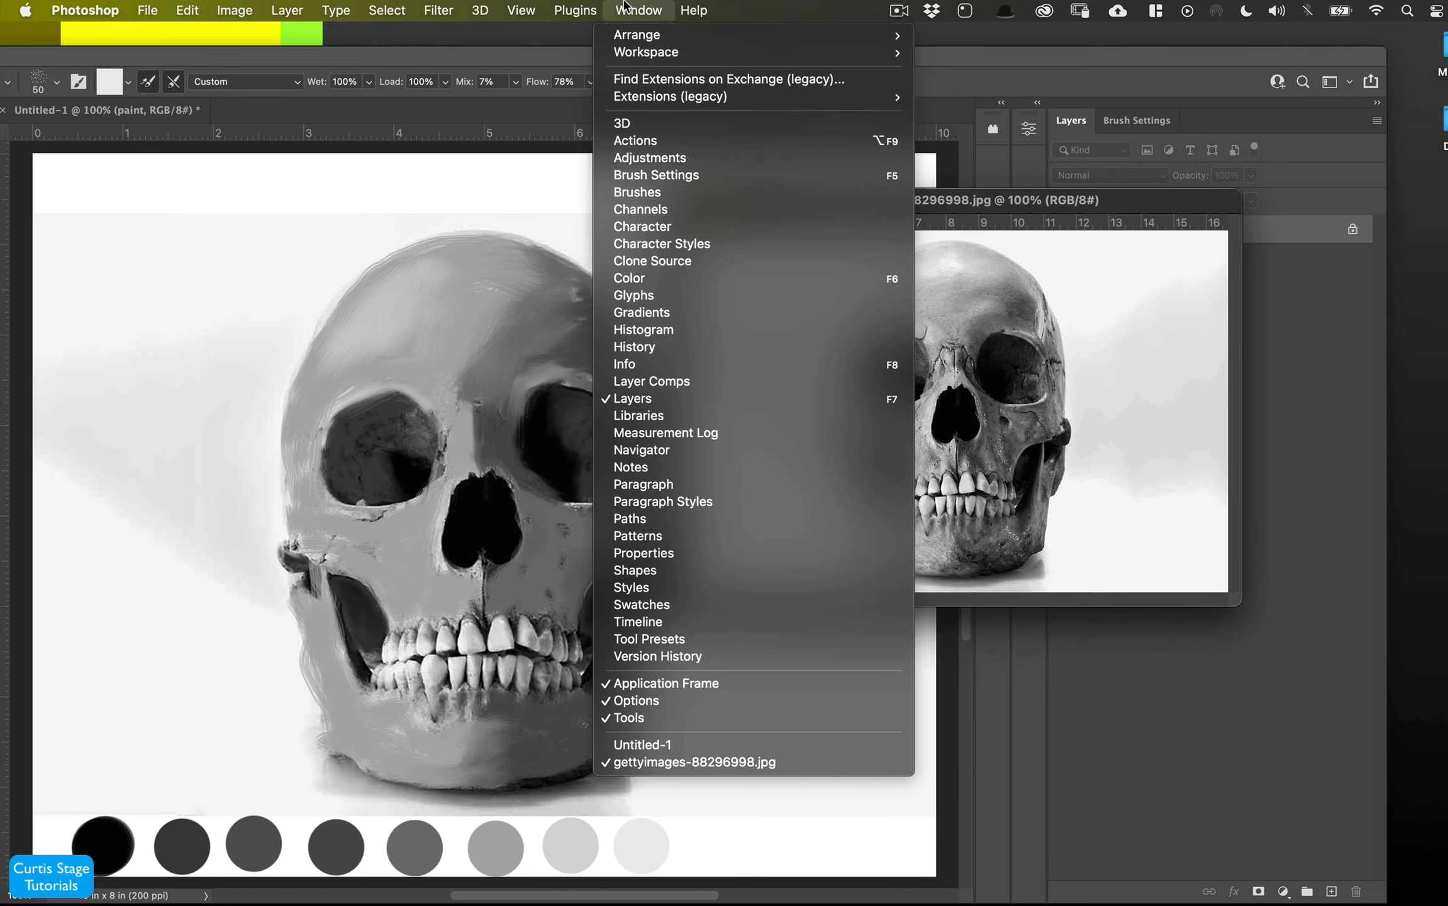
mouse_move(654, 36)
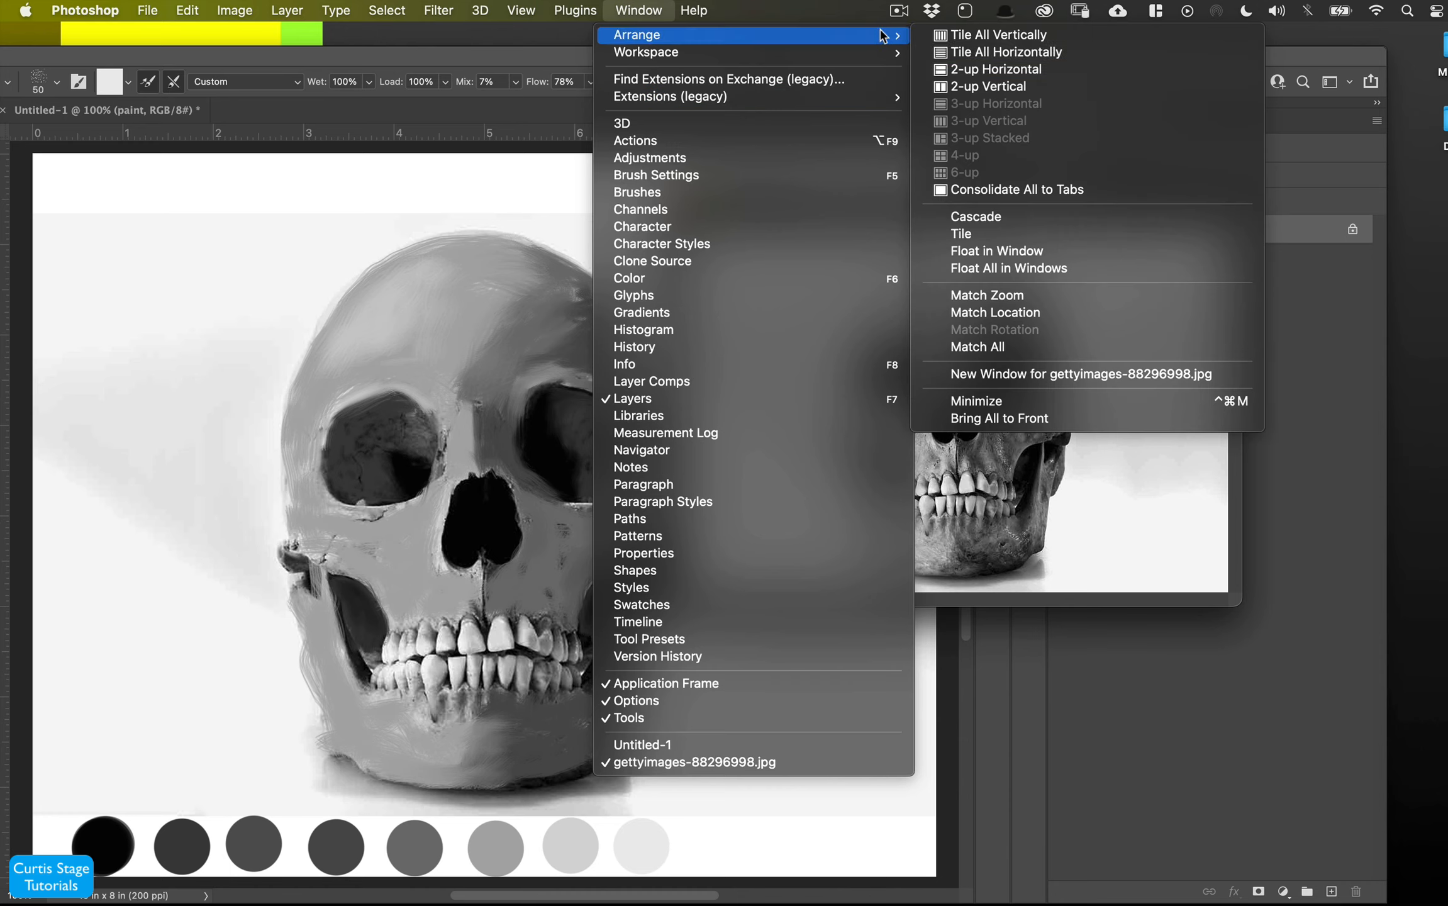
left_click(975, 241)
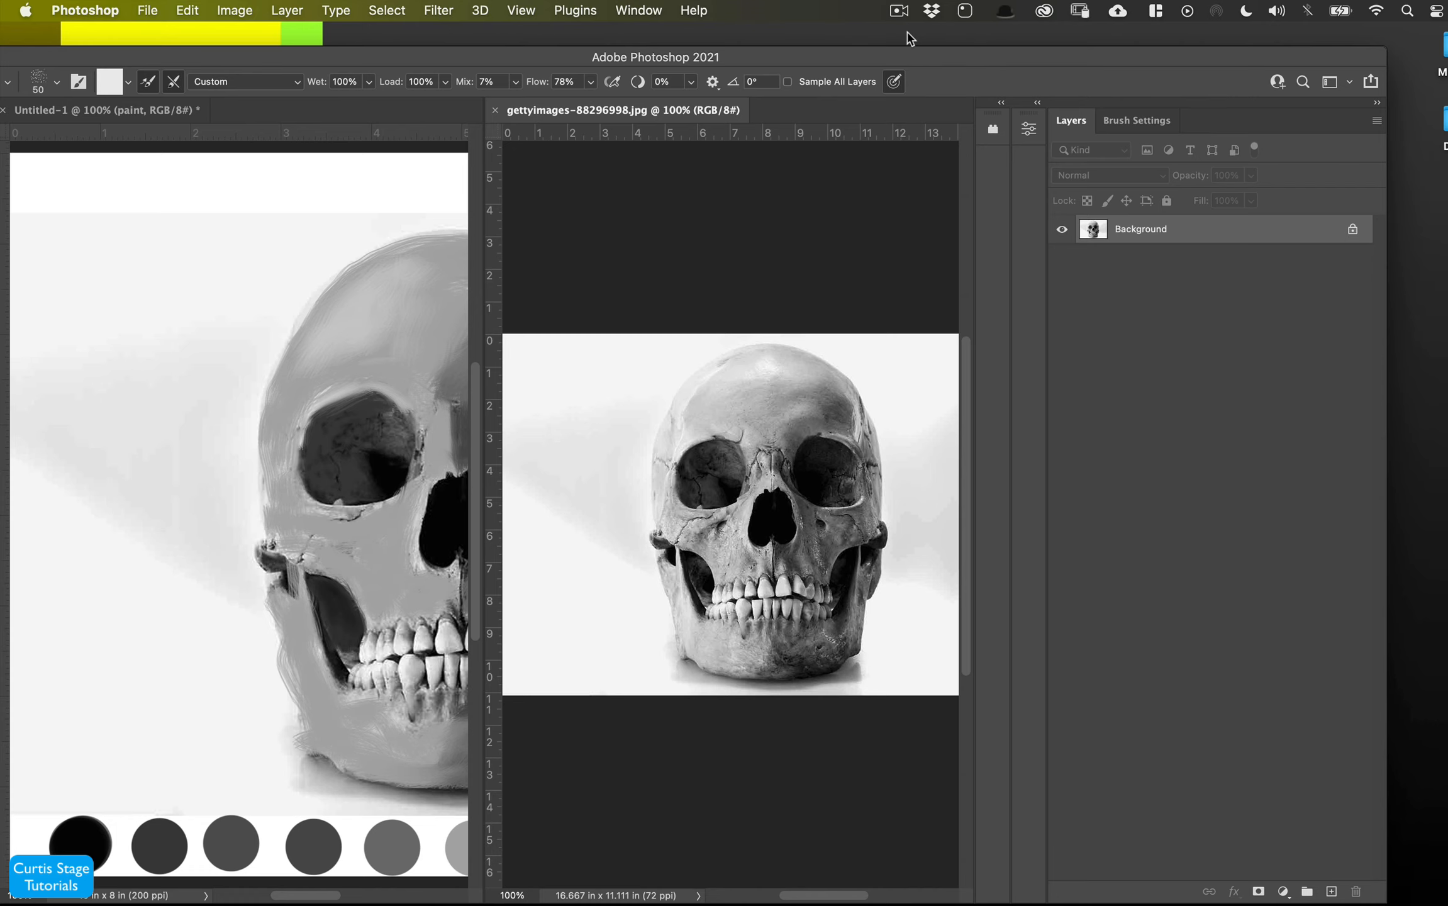
- Widen the painting pane and narrow the reference pane so the photo sits beside the painting at 100%
left_click_drag(958, 60, 1041, 37)
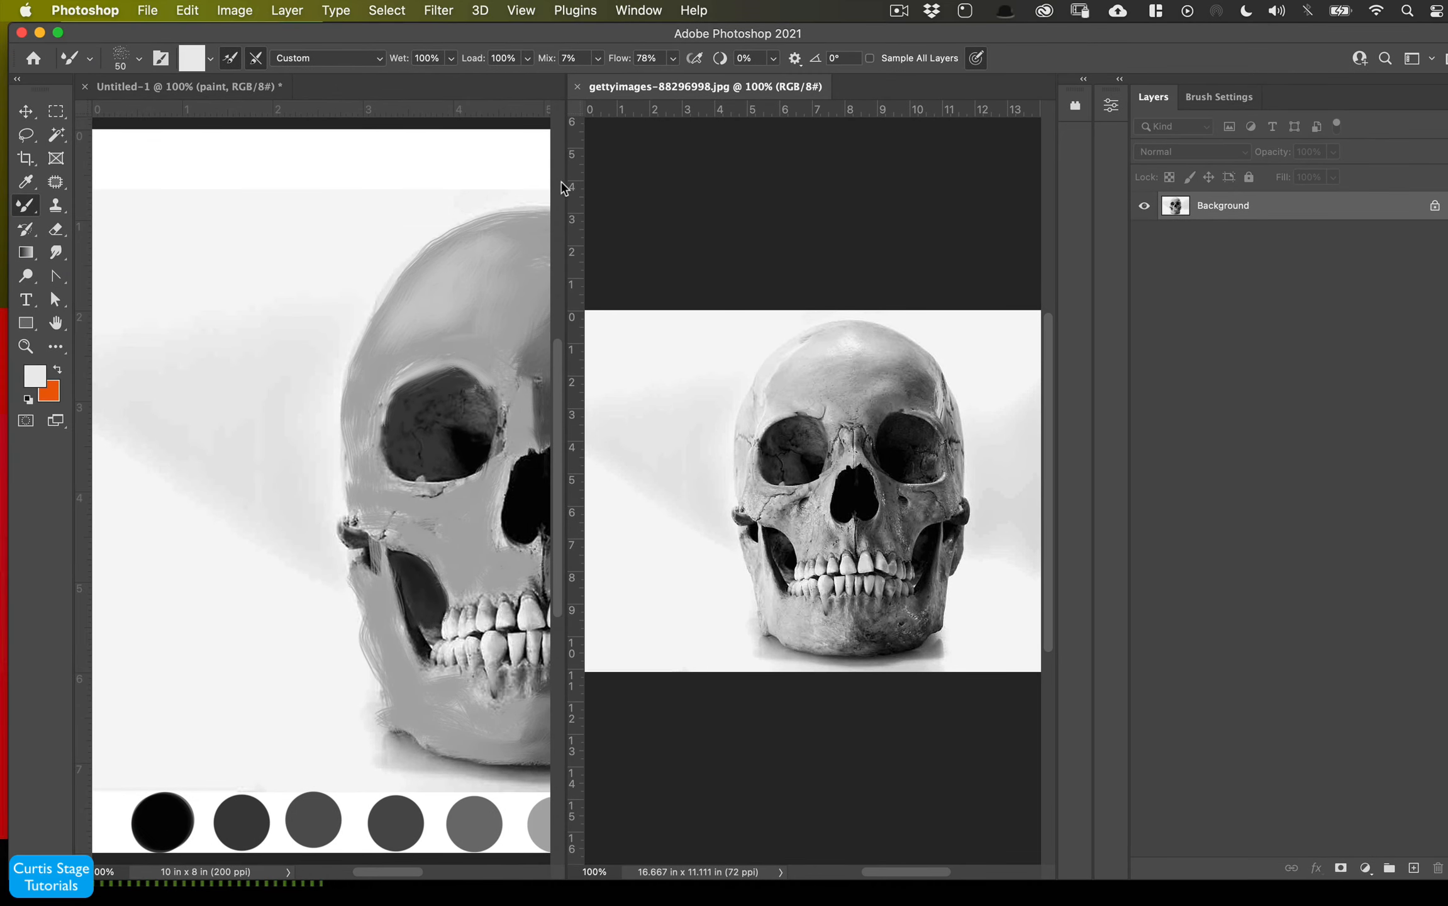
left_click_drag(561, 188, 801, 236)
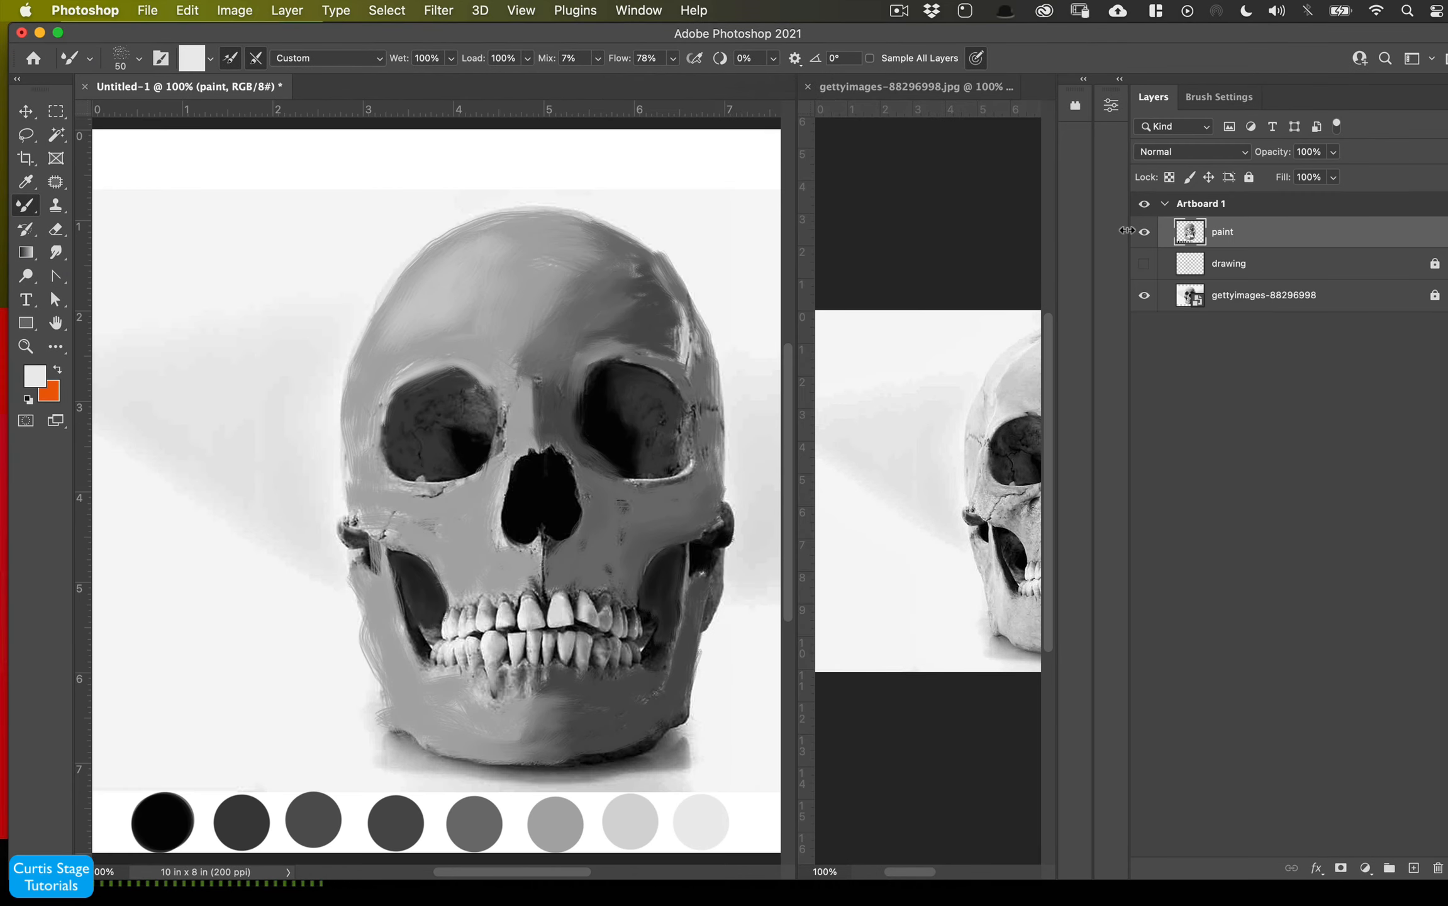
left_click_drag(1126, 230, 1410, 256)
left_click(1000, 285)
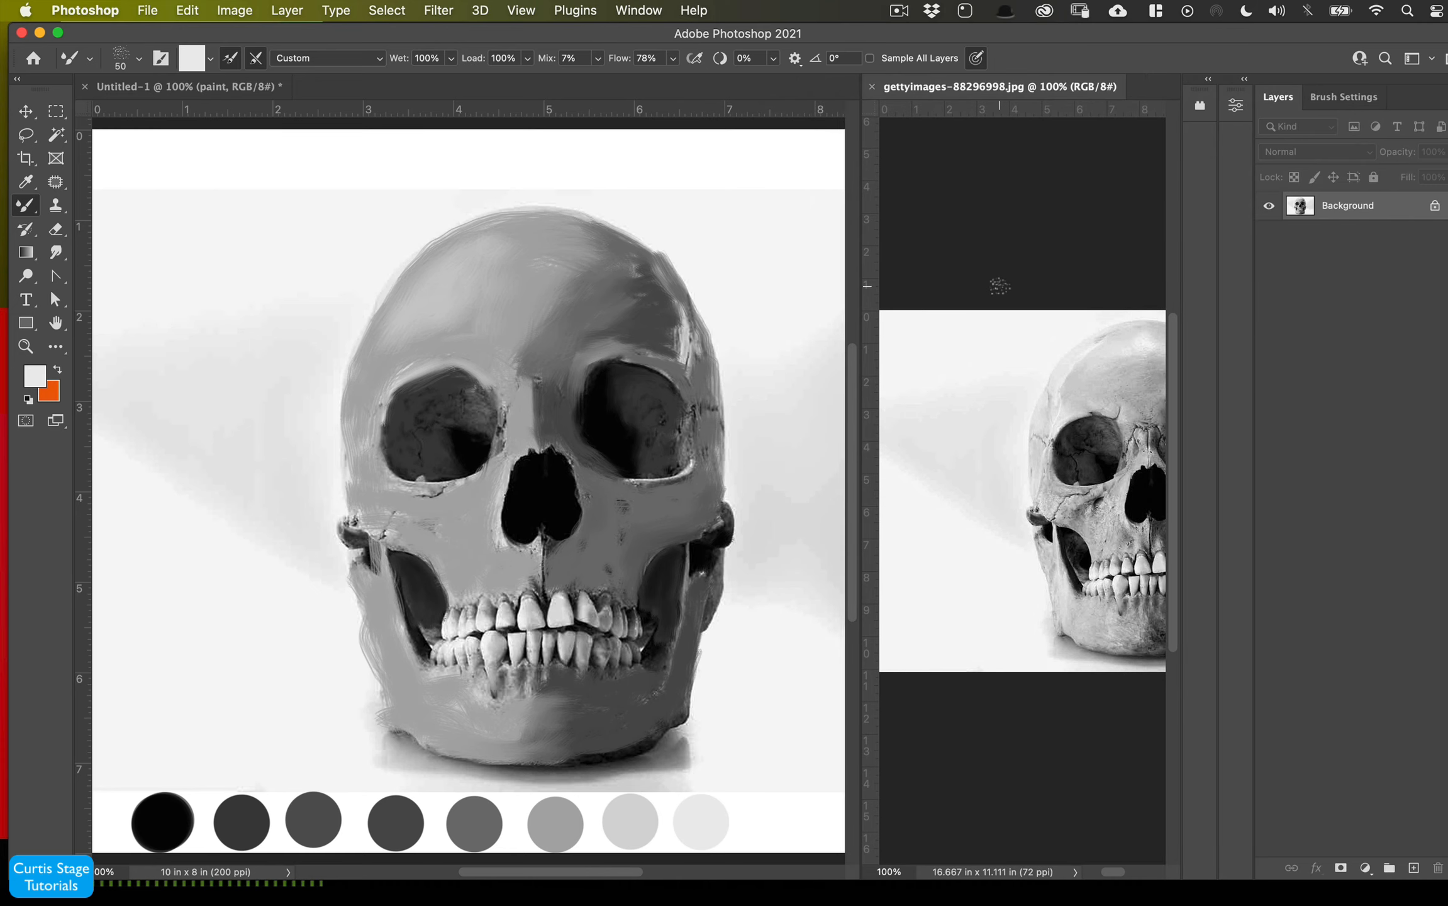
key("super+minus")
key("super+minus")
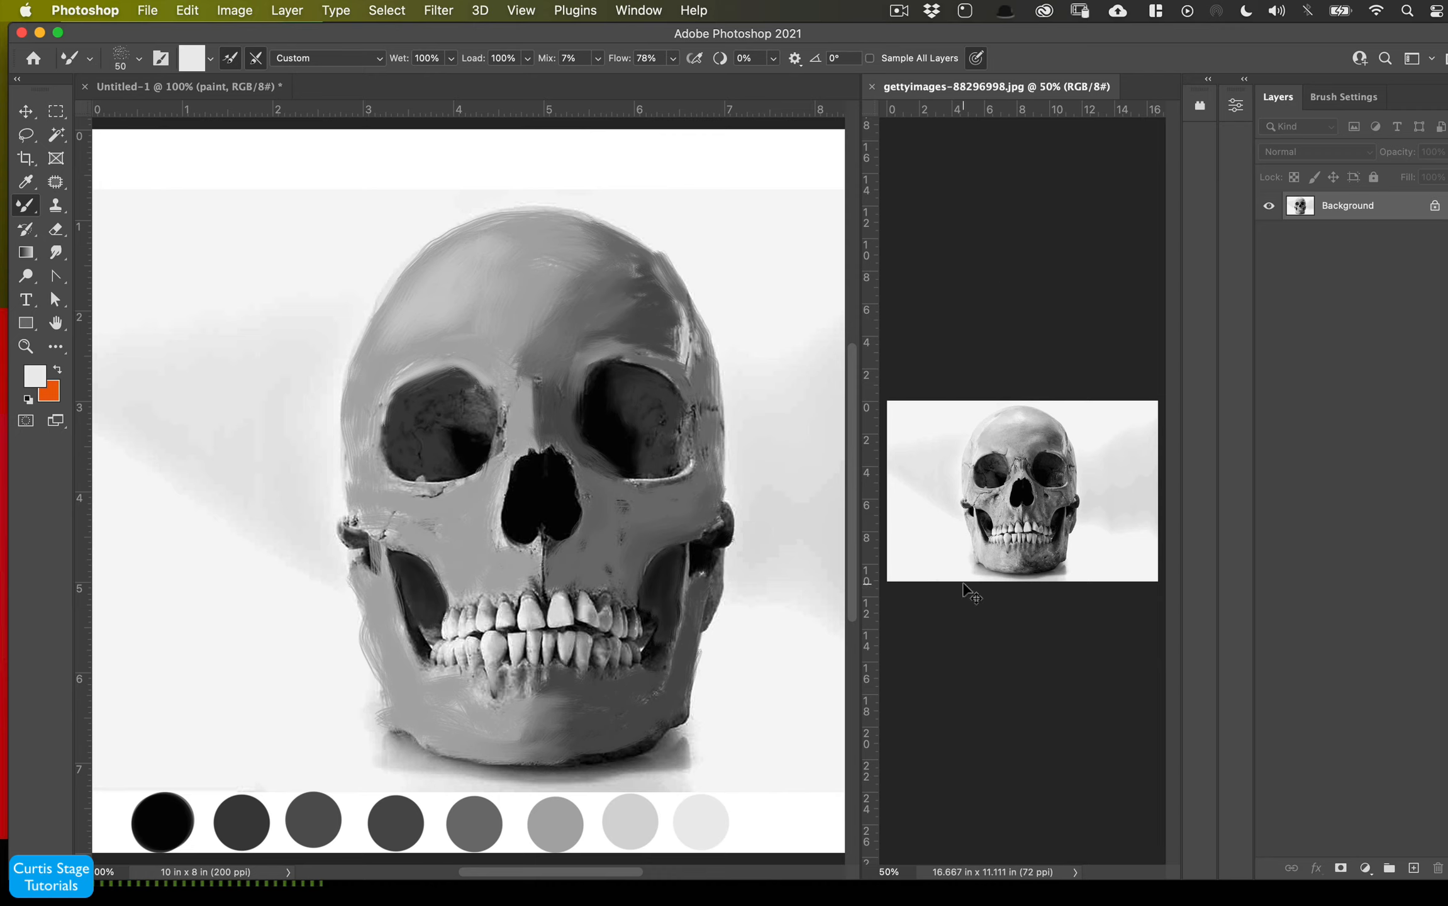
key("super+plus")
key("super+plus")
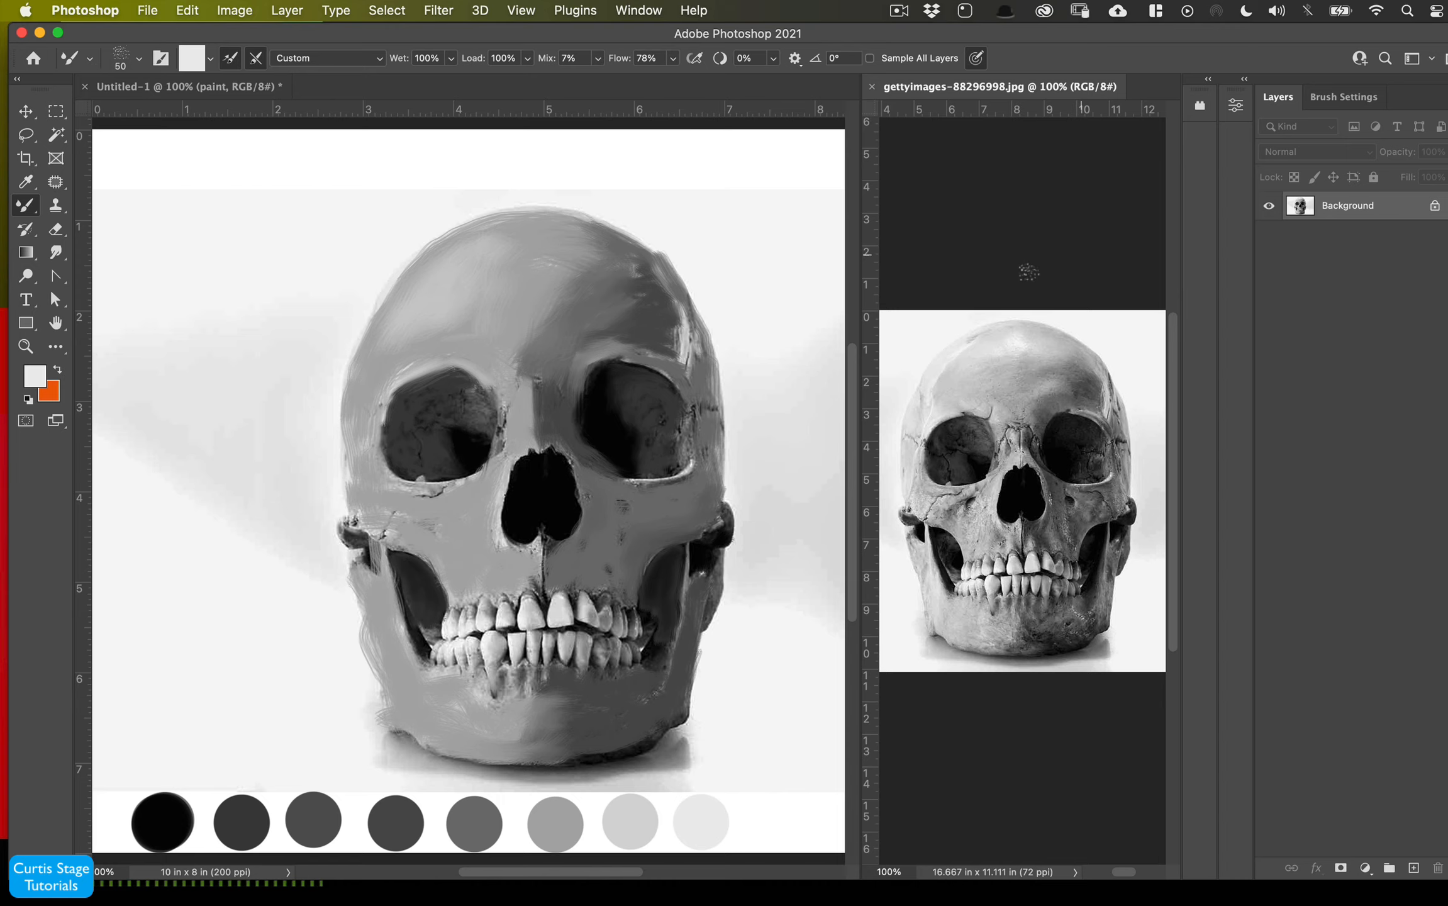
left_click(309, 156)
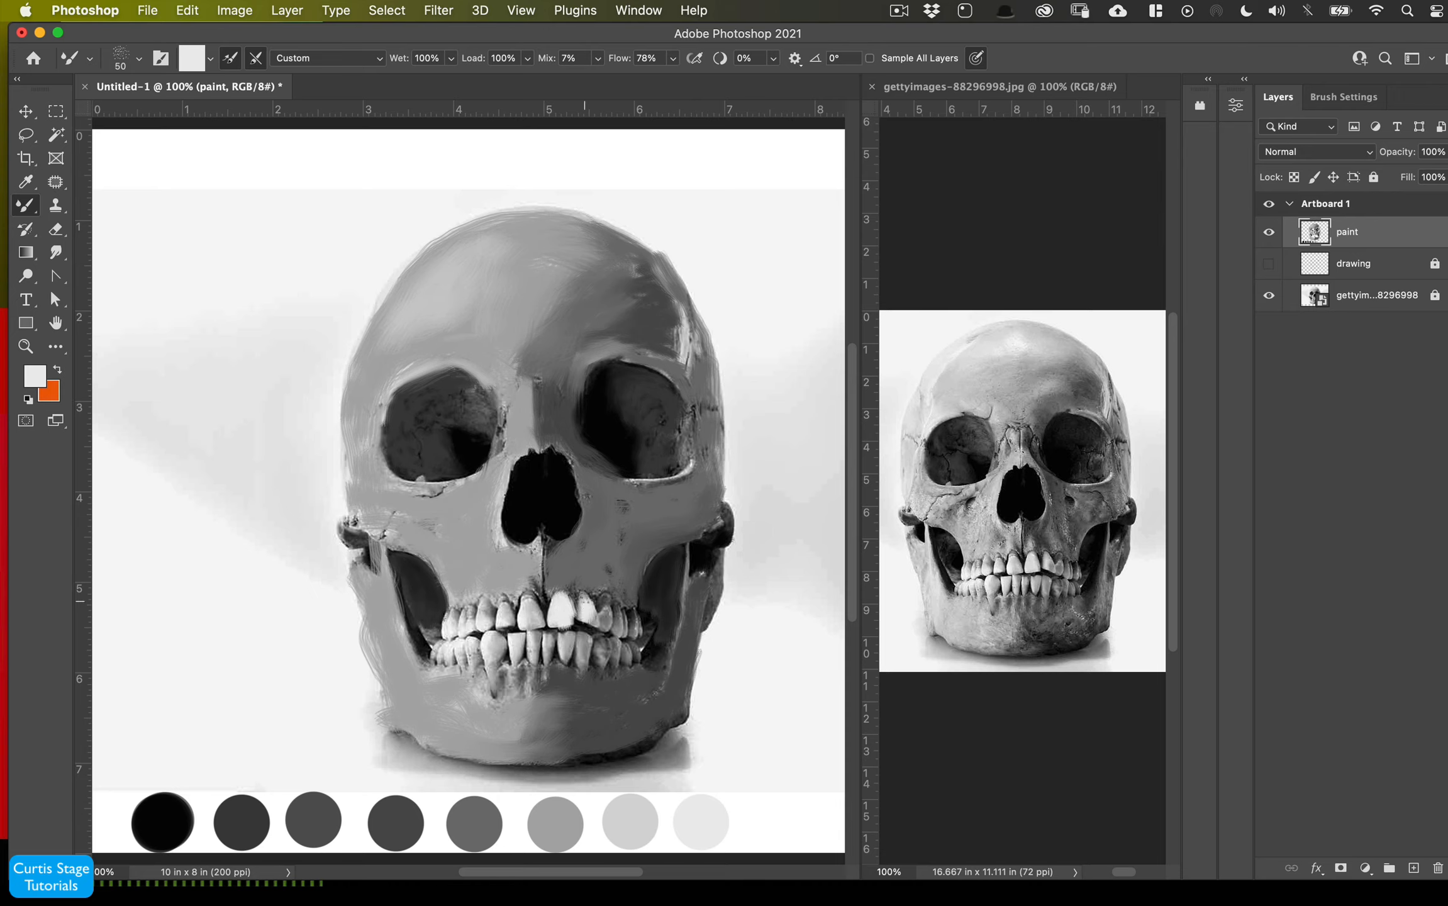
- Zoom to 300% and brighten the front teeth with short strokes using a 25 px brush
mouse_move(528, 607)
left_mouse_down()
mouse_move(453, 627)
mouse_move(496, 648)
mouse_move(585, 643)
left_mouse_up()
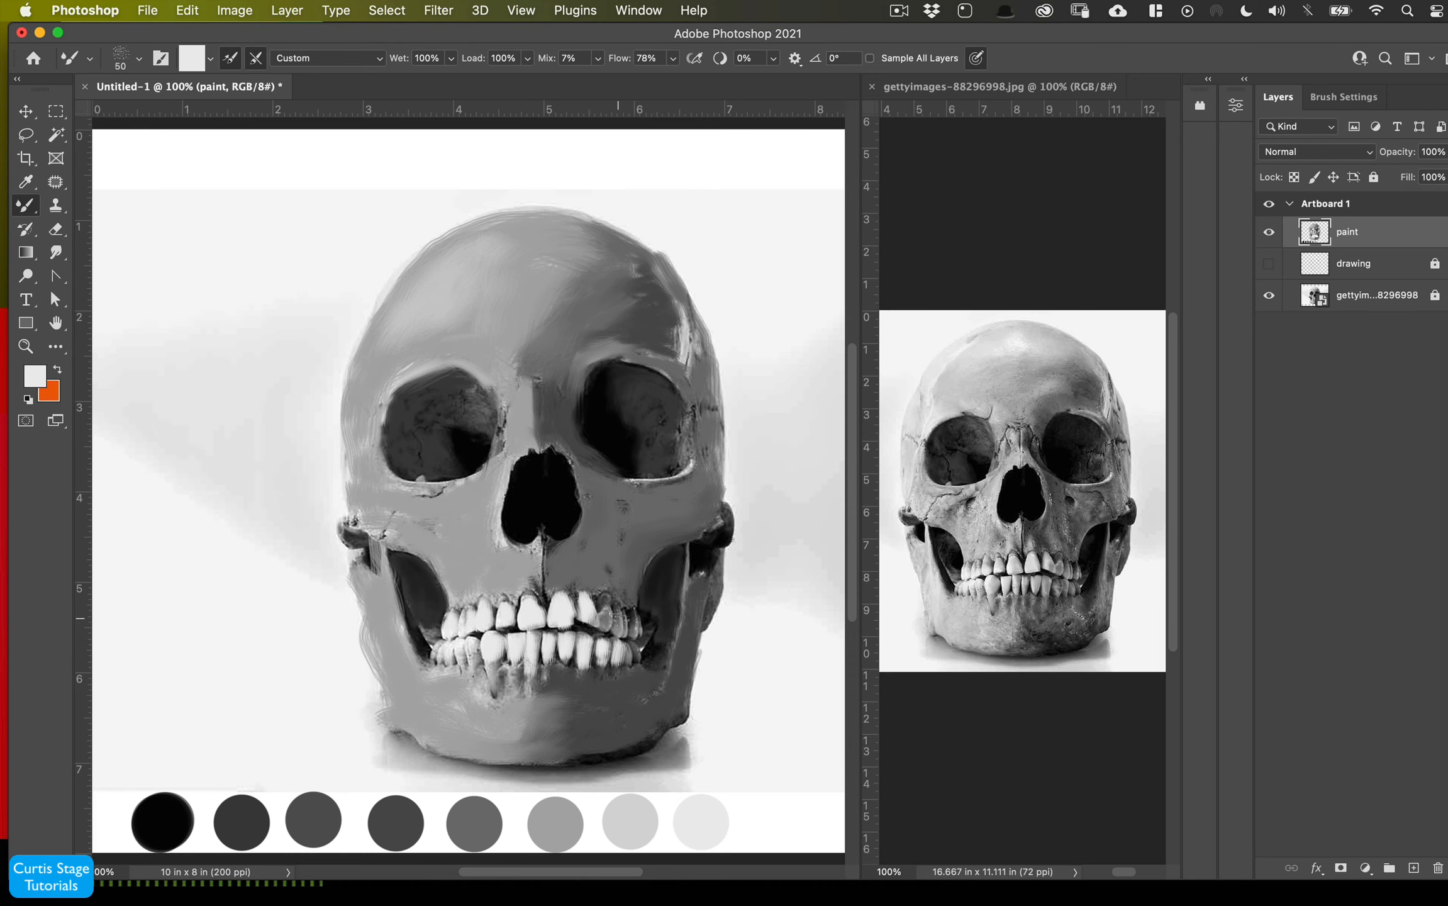
key("super+plus")
key("super+plus")
mouse_move(576, 631)
left_mouse_down()
mouse_move(519, 453)
mouse_move(488, 449)
left_mouse_up()
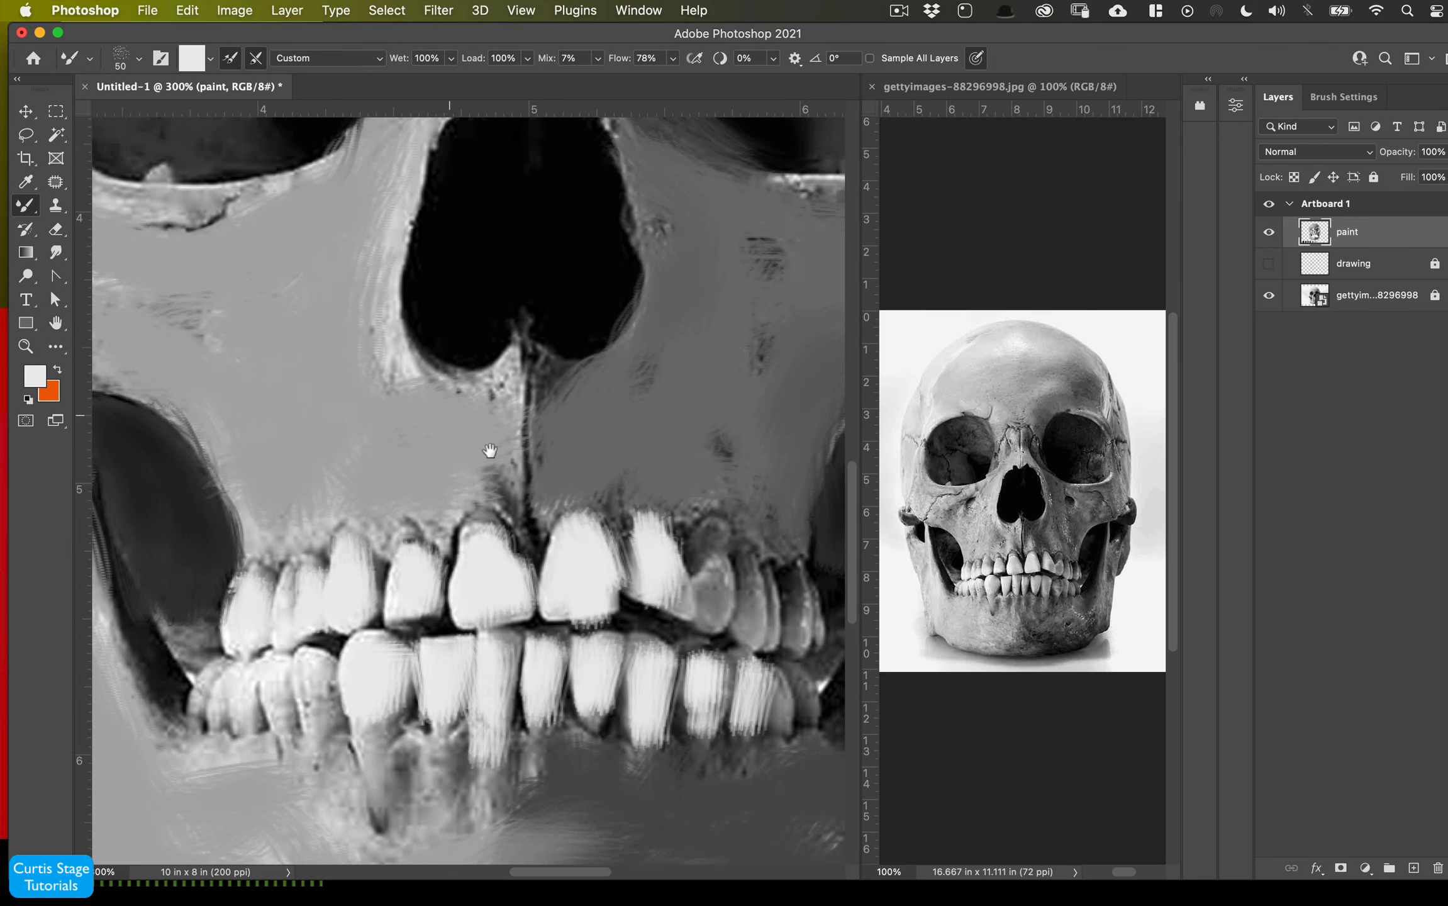
key("bracketleft")
key("bracketleft")
key("bracketleft")
key("bracketleft")
key("bracketleft")
mouse_move(706, 575)
left_mouse_down()
mouse_move(710, 601)
mouse_move(714, 590)
mouse_move(750, 621)
mouse_move(798, 628)
left_mouse_up()
left_click_drag(310, 673, 316, 699)
mouse_move(280, 674)
left_mouse_down()
mouse_move(282, 701)
mouse_move(218, 696)
left_mouse_up()
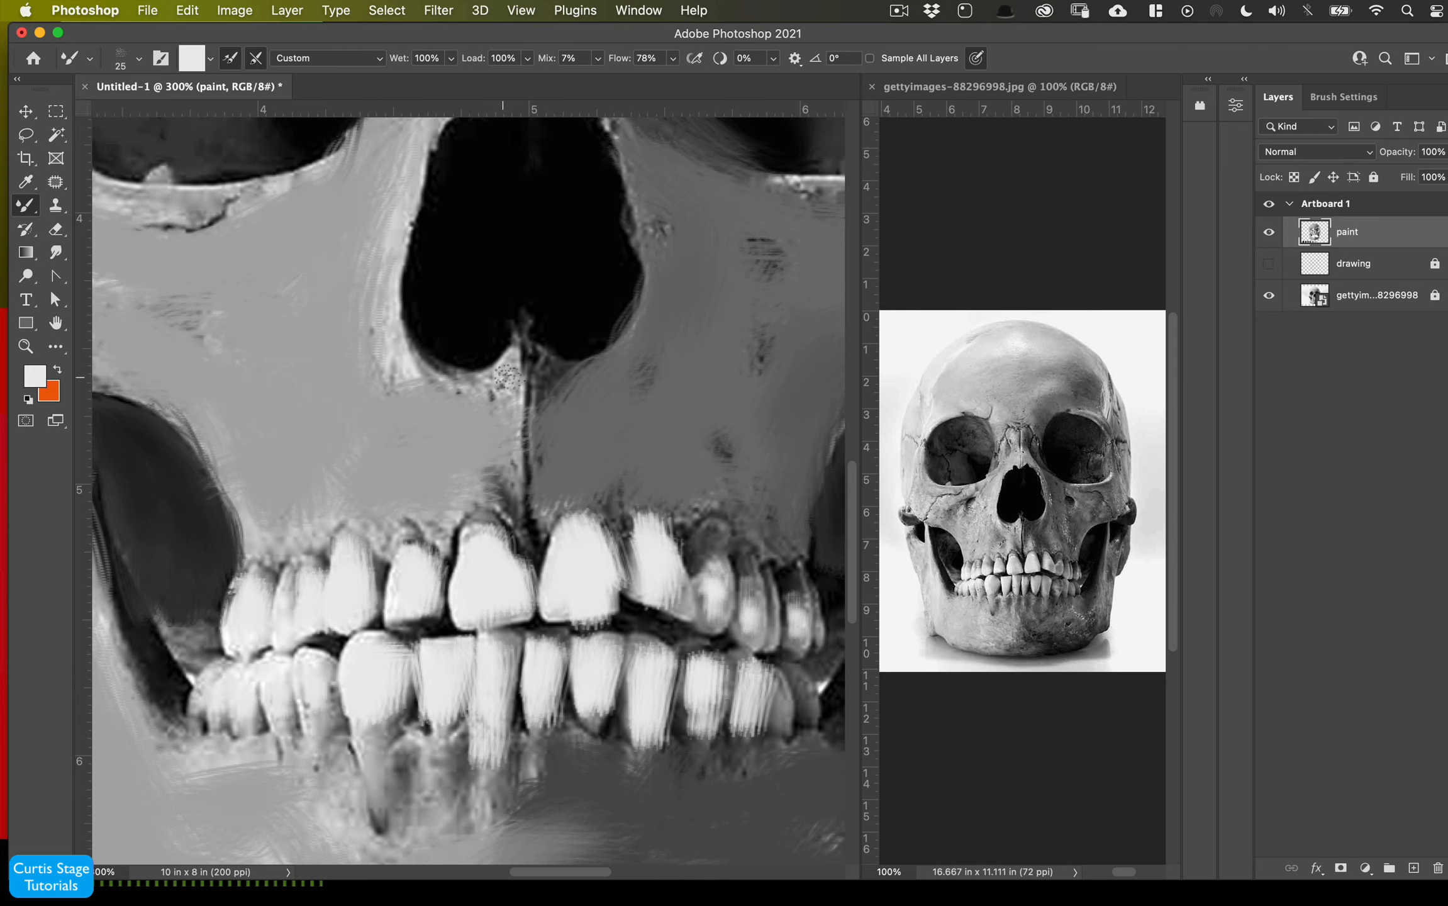
- Enlarge the brush to 40 px and paint a light highlight along the left side of the nasal ridge
key("bracketright")
key("bracketright")
key("bracketright")
mouse_move(507, 377)
left_mouse_down()
mouse_move(493, 376)
mouse_move(505, 415)
mouse_move(458, 391)
mouse_move(393, 317)
mouse_move(497, 374)
mouse_move(501, 462)
mouse_move(388, 377)
left_mouse_up()
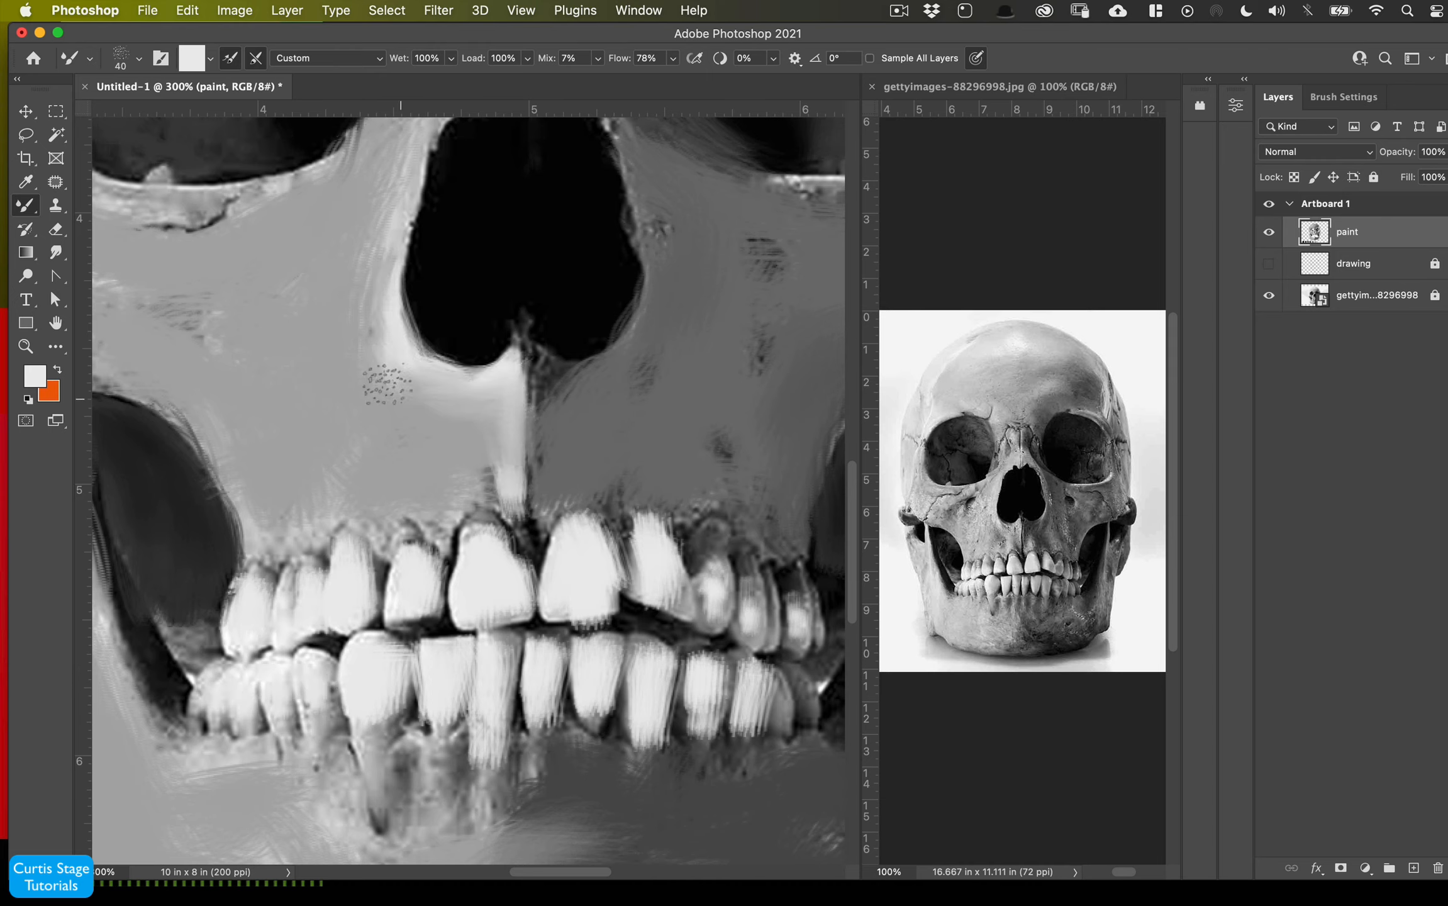
left_click_drag(415, 157, 381, 249)
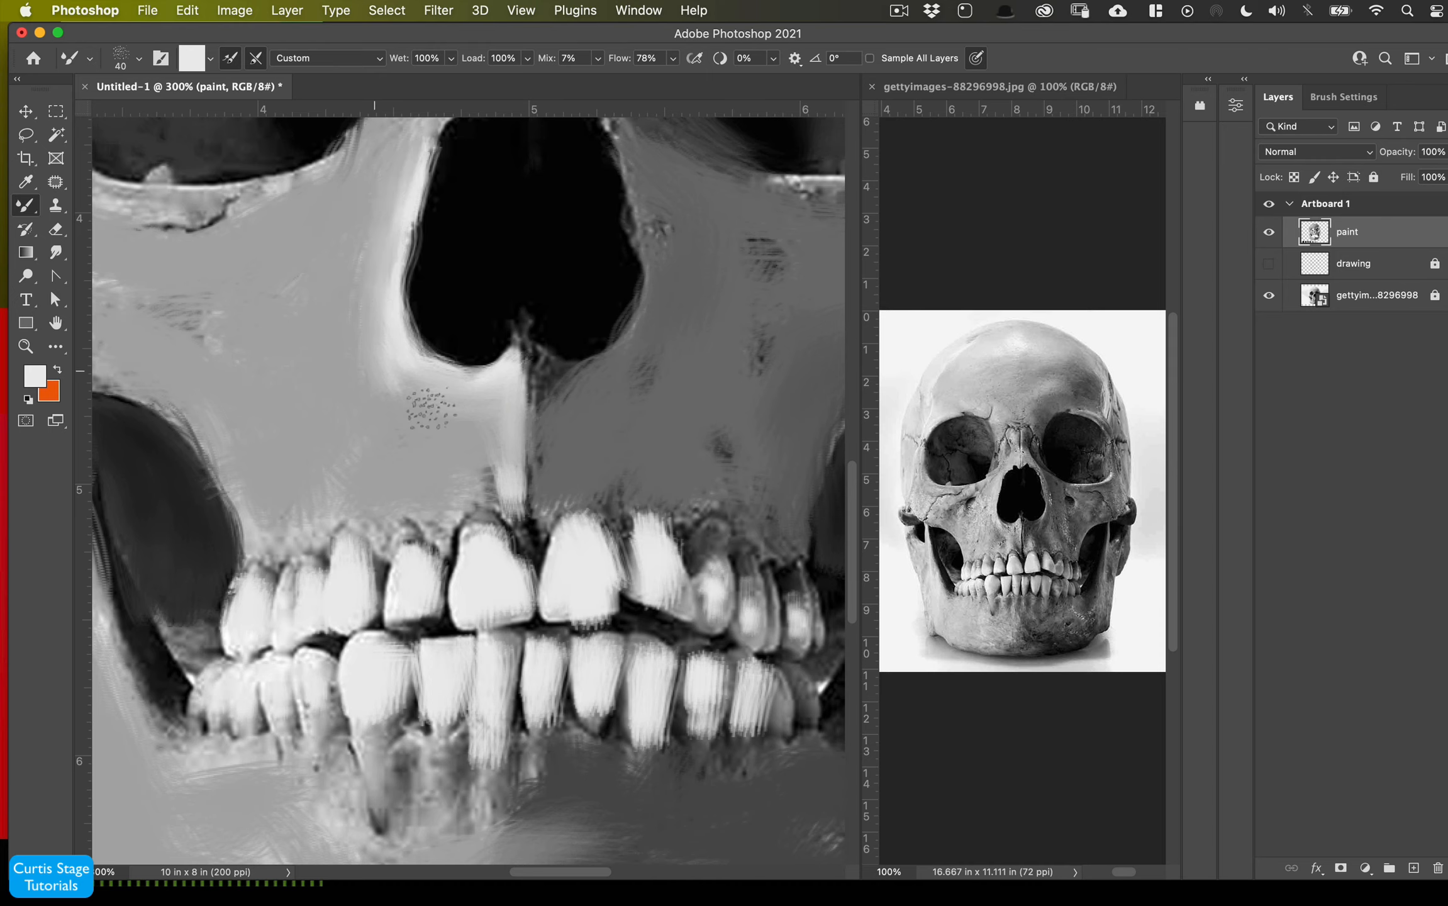
- Shrink the brush to 15 px and paint a fine stroke beside the nasal opening
key("bracketleft")
key("bracketleft")
key("bracketleft")
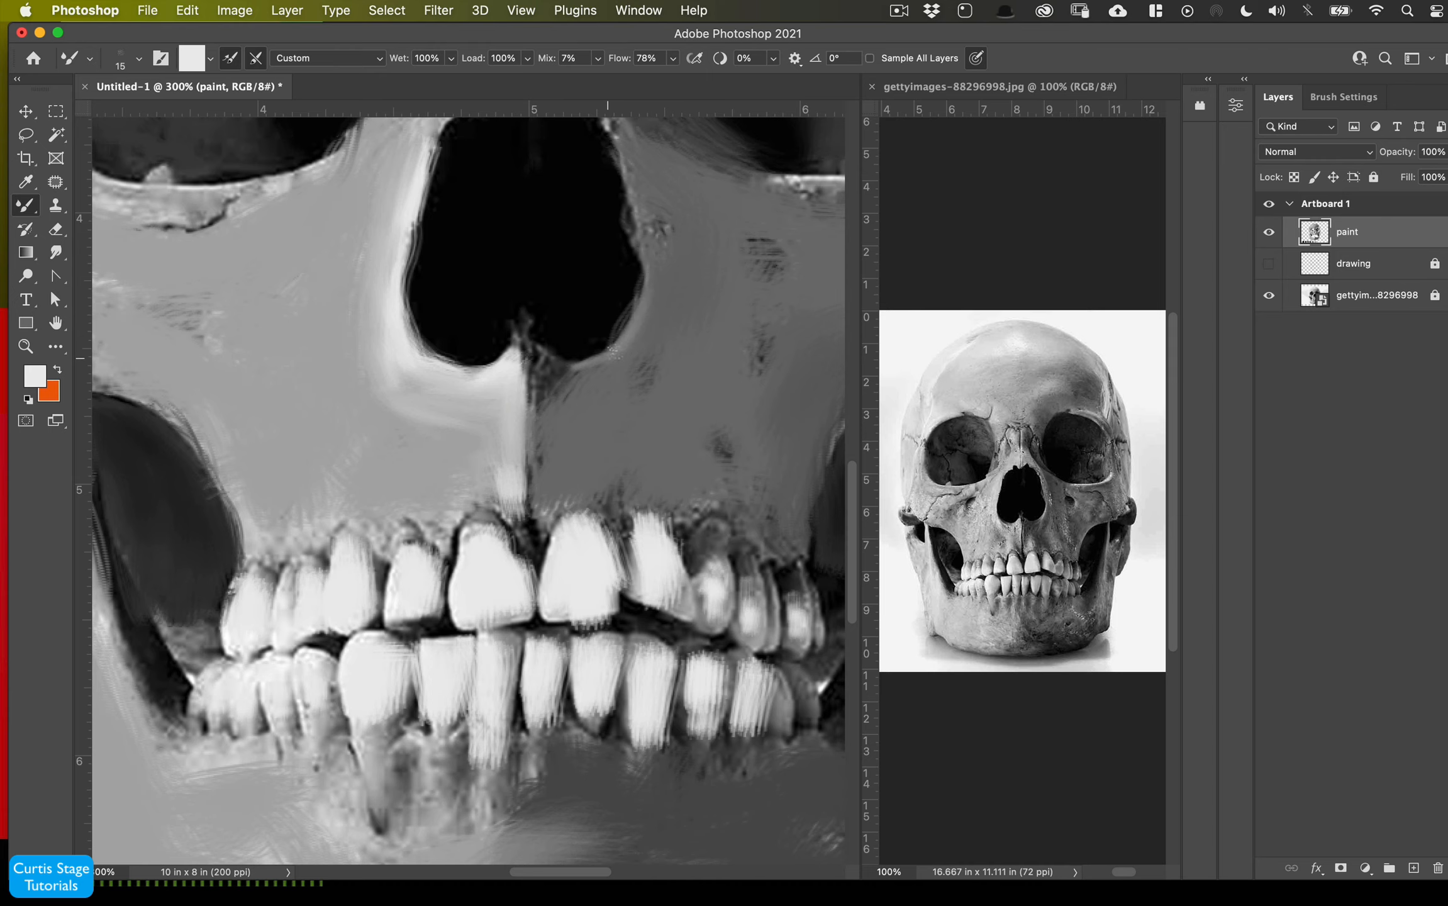
left_click_drag(607, 358, 558, 364)
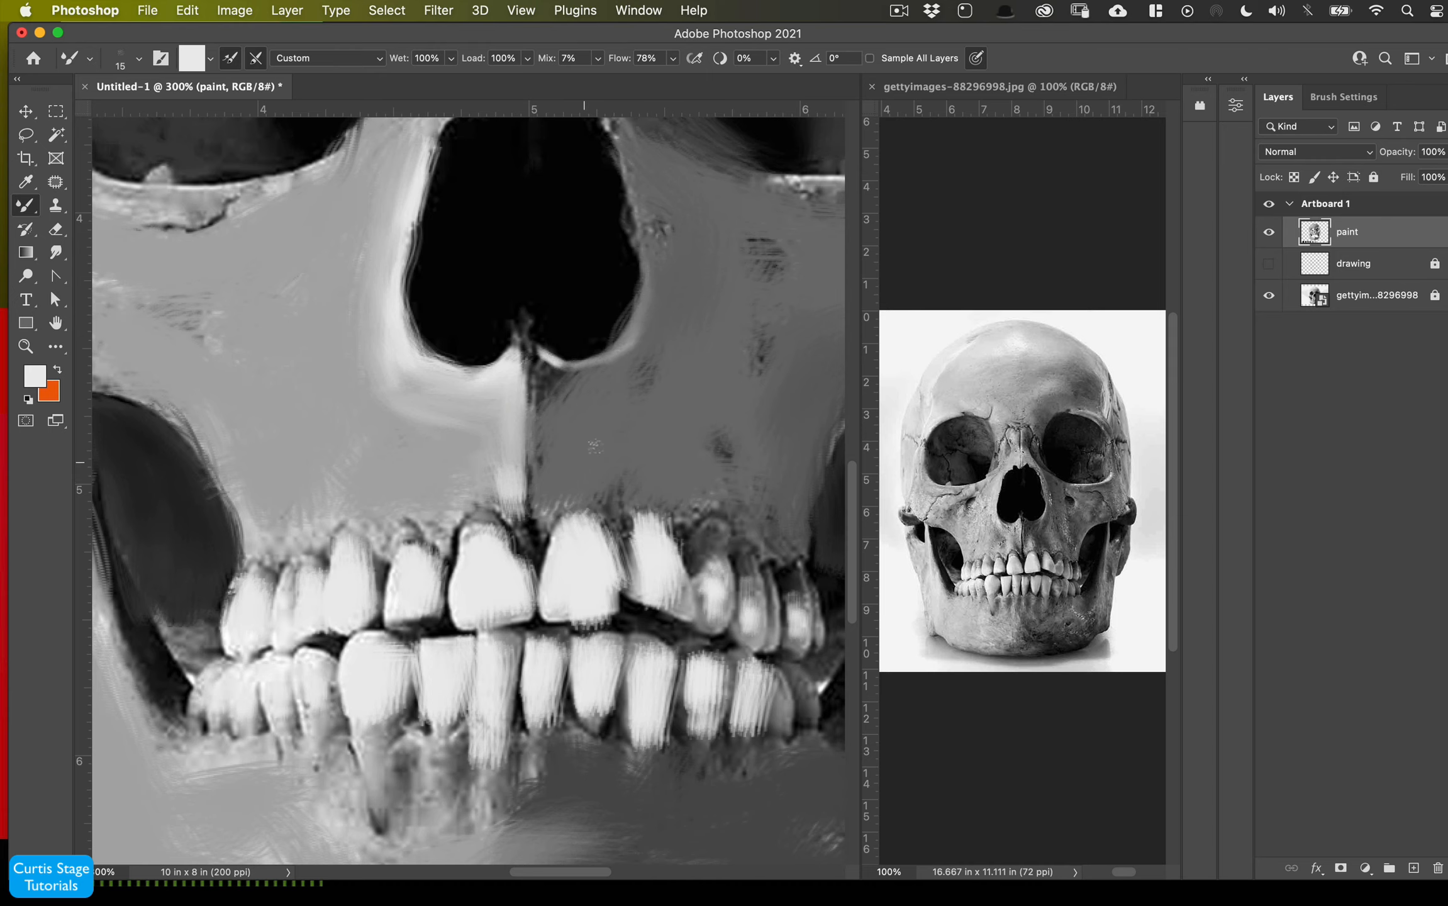
- Sample a mid gray from the painting and paint a short stroke beside the nasal opening
left_click(615, 425, "alt")
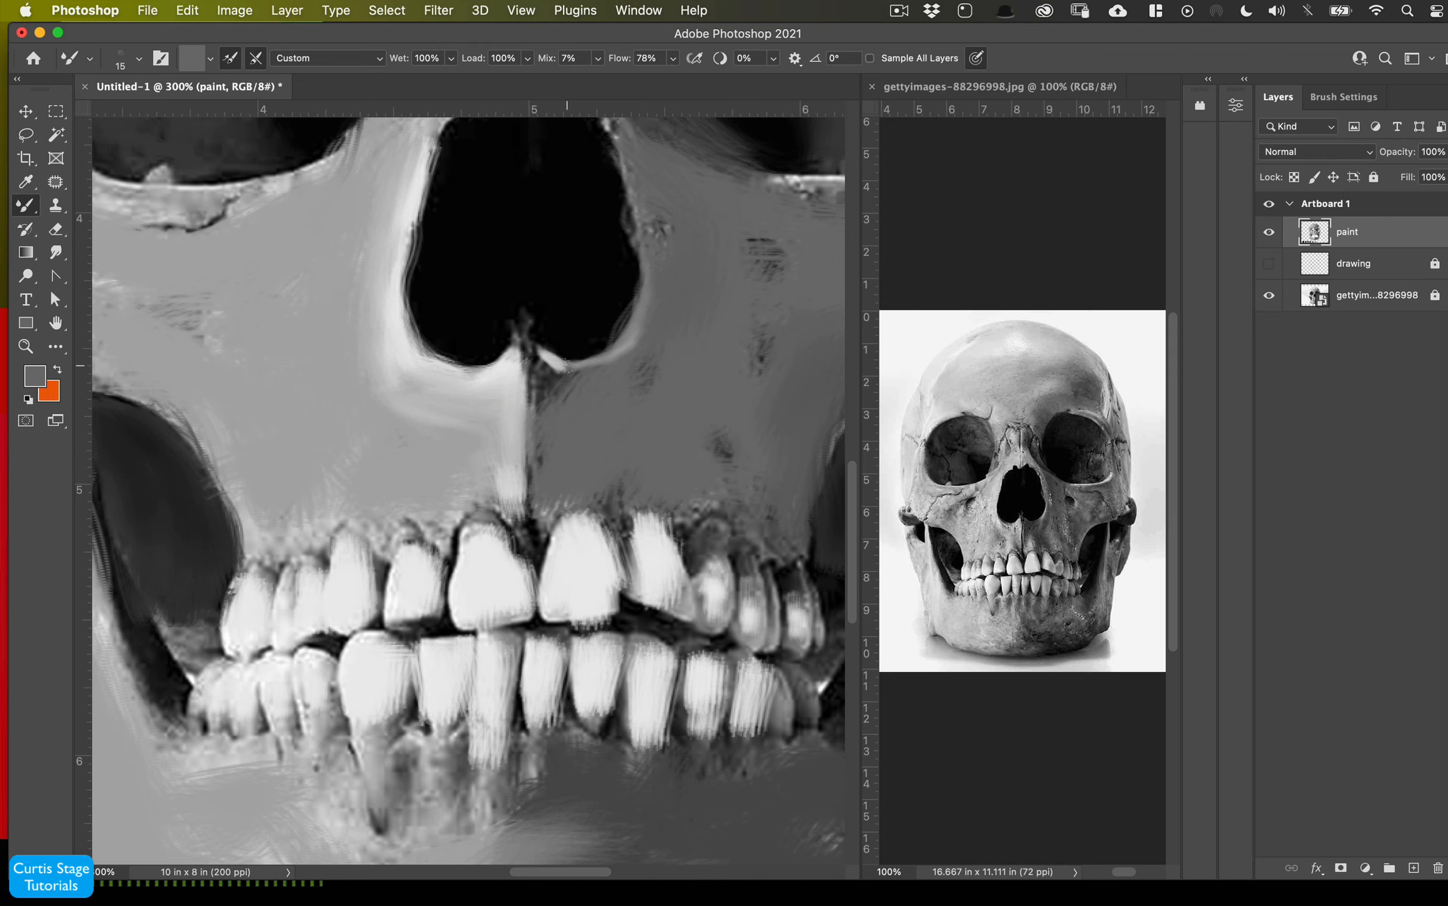
left_click_drag(561, 376, 548, 387)
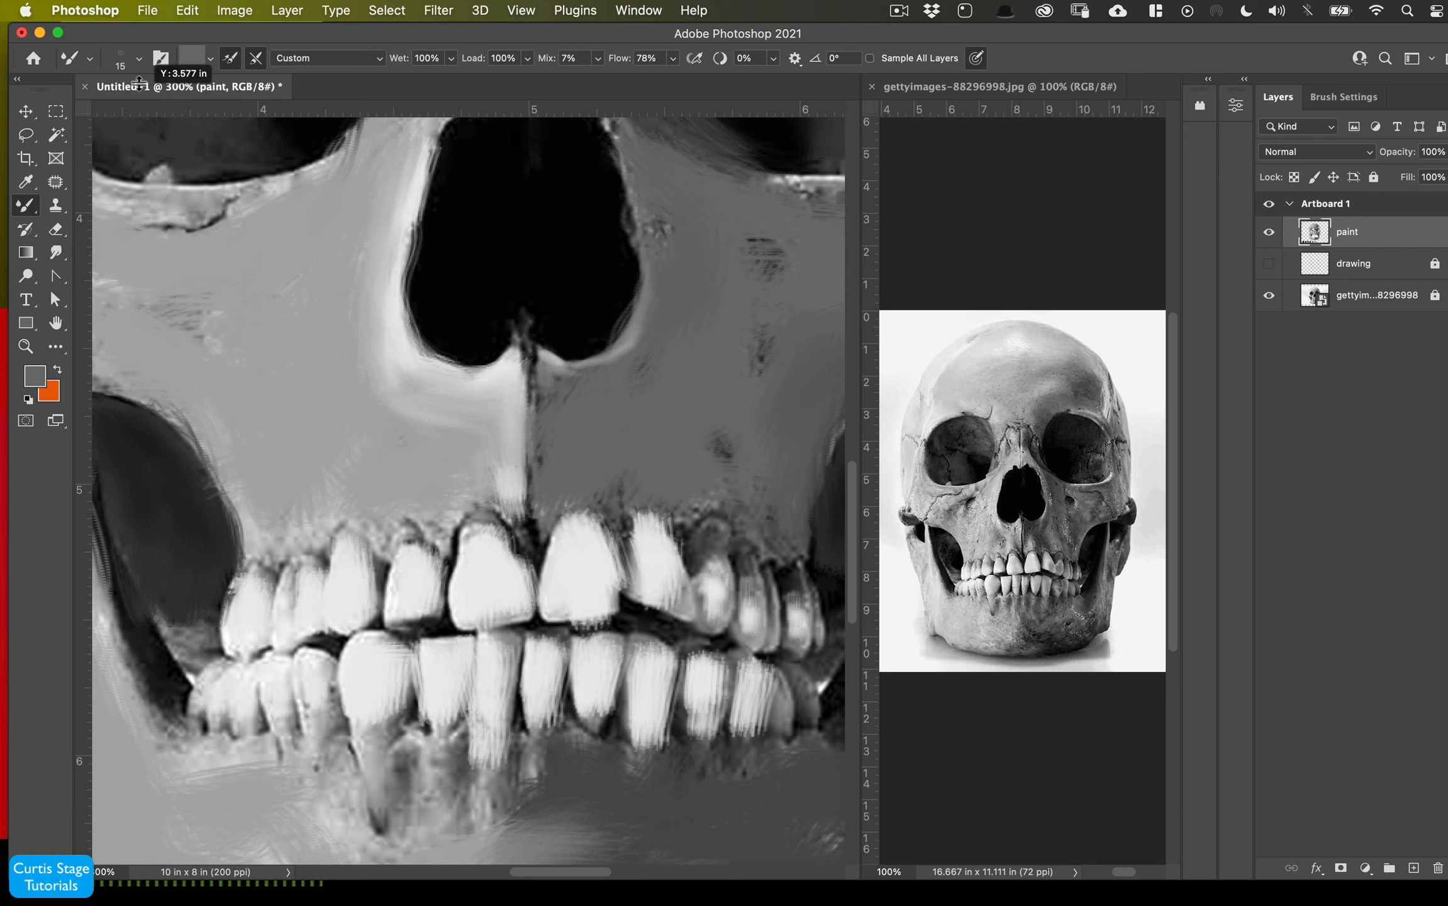
- Switch to the Oil 3 brush and set the mixer brush's Mix to 46%
left_click(138, 58)
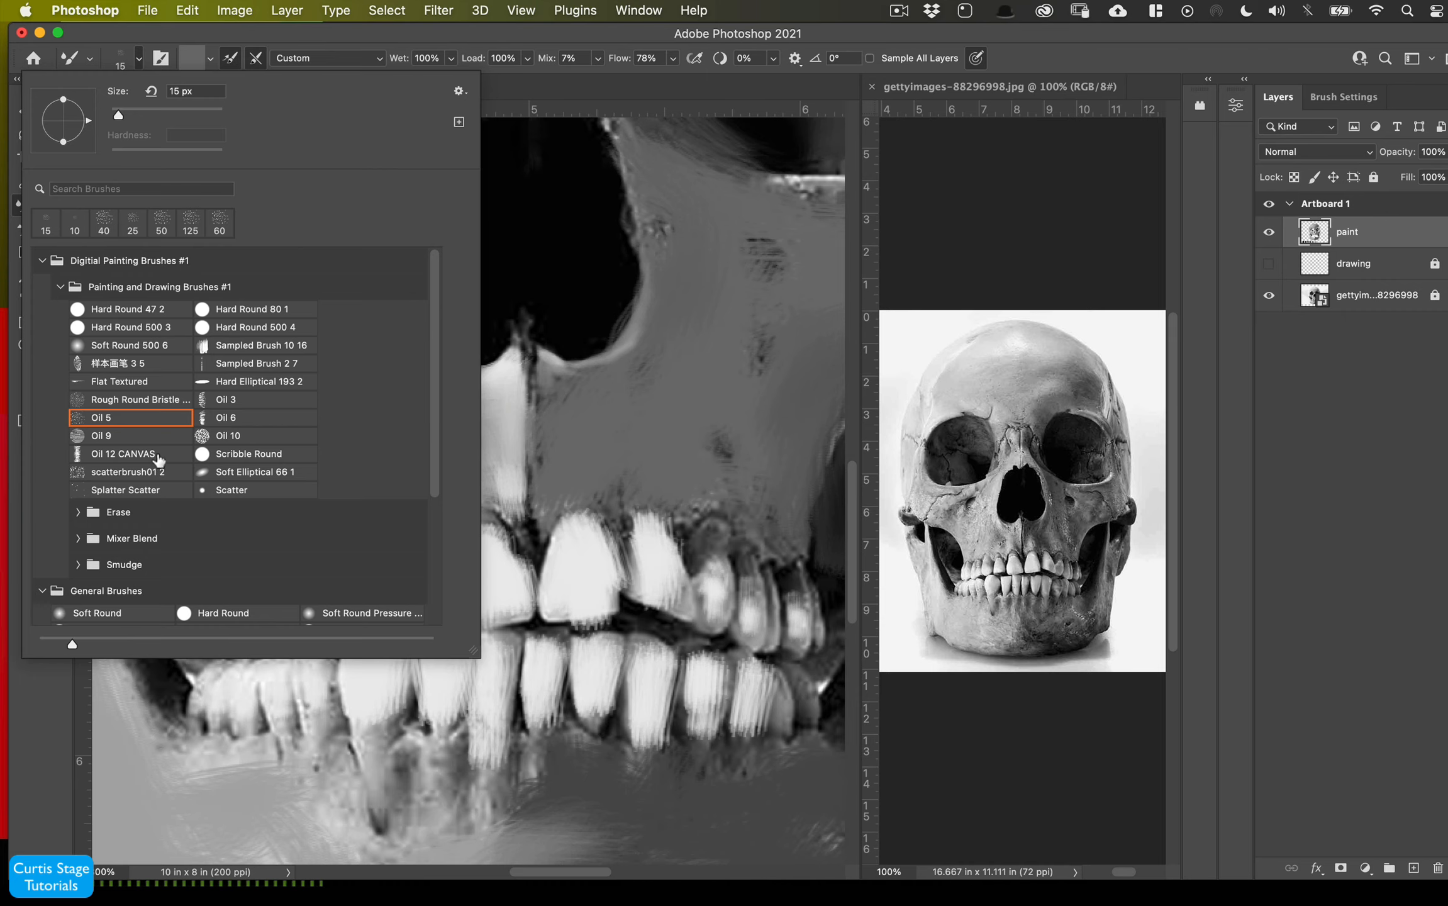
left_click(217, 400)
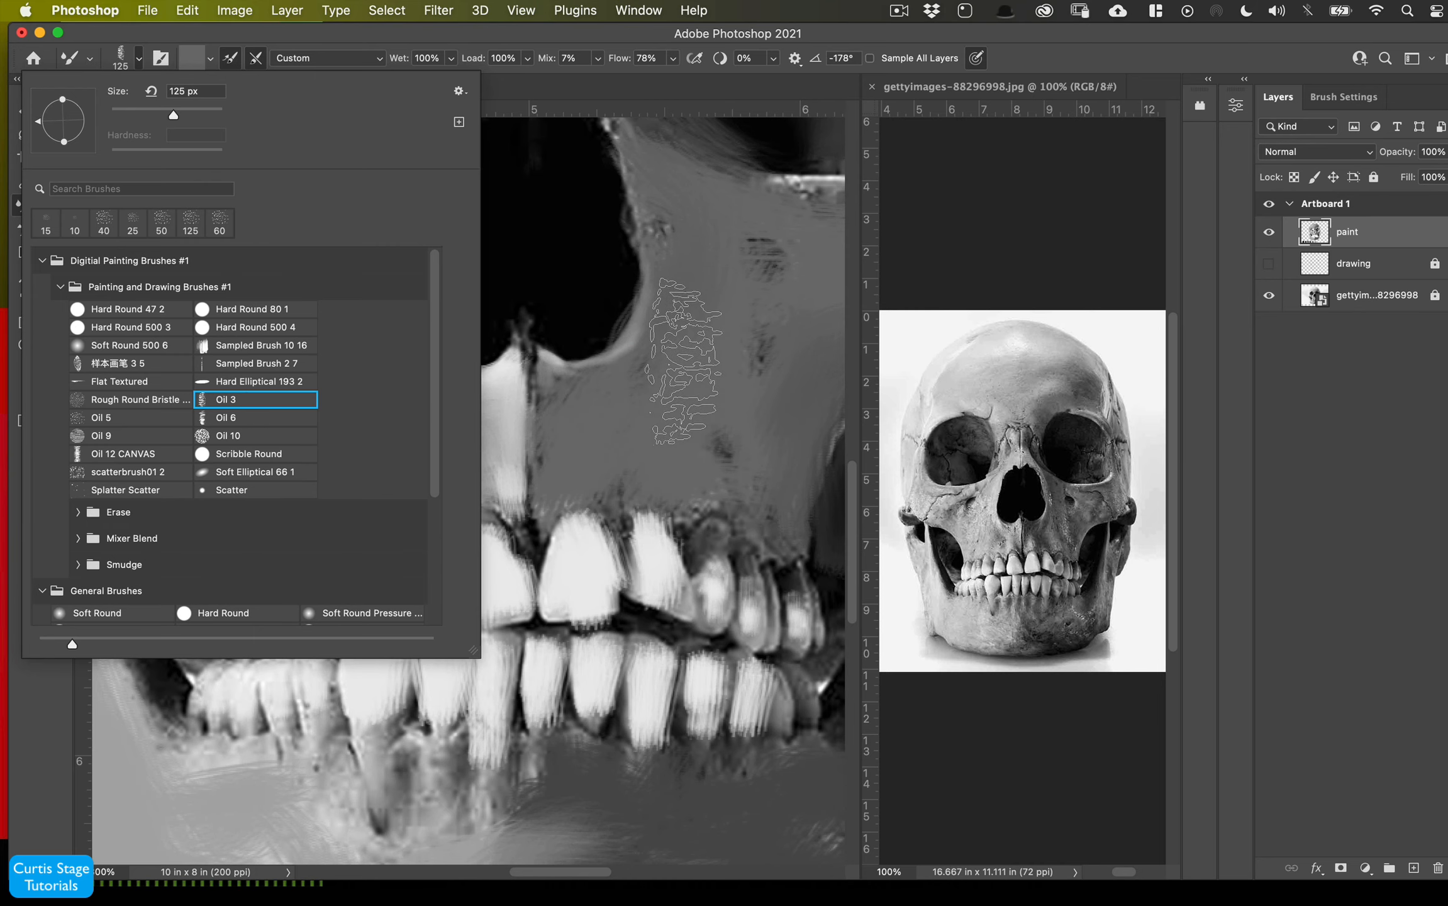
left_click(130, 62)
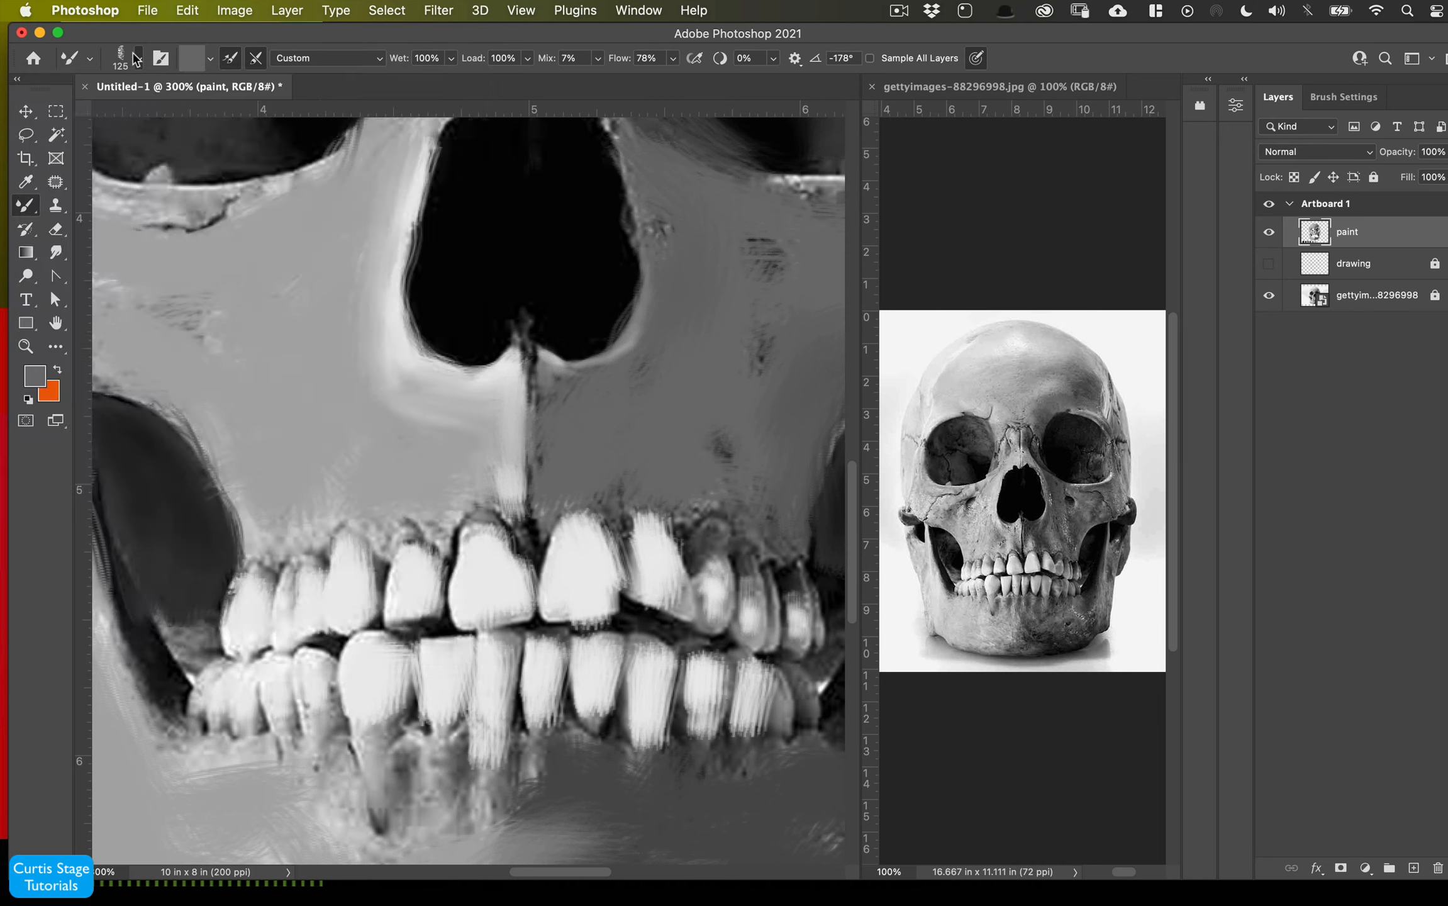
left_click(130, 63)
left_click(130, 60)
left_click(597, 59)
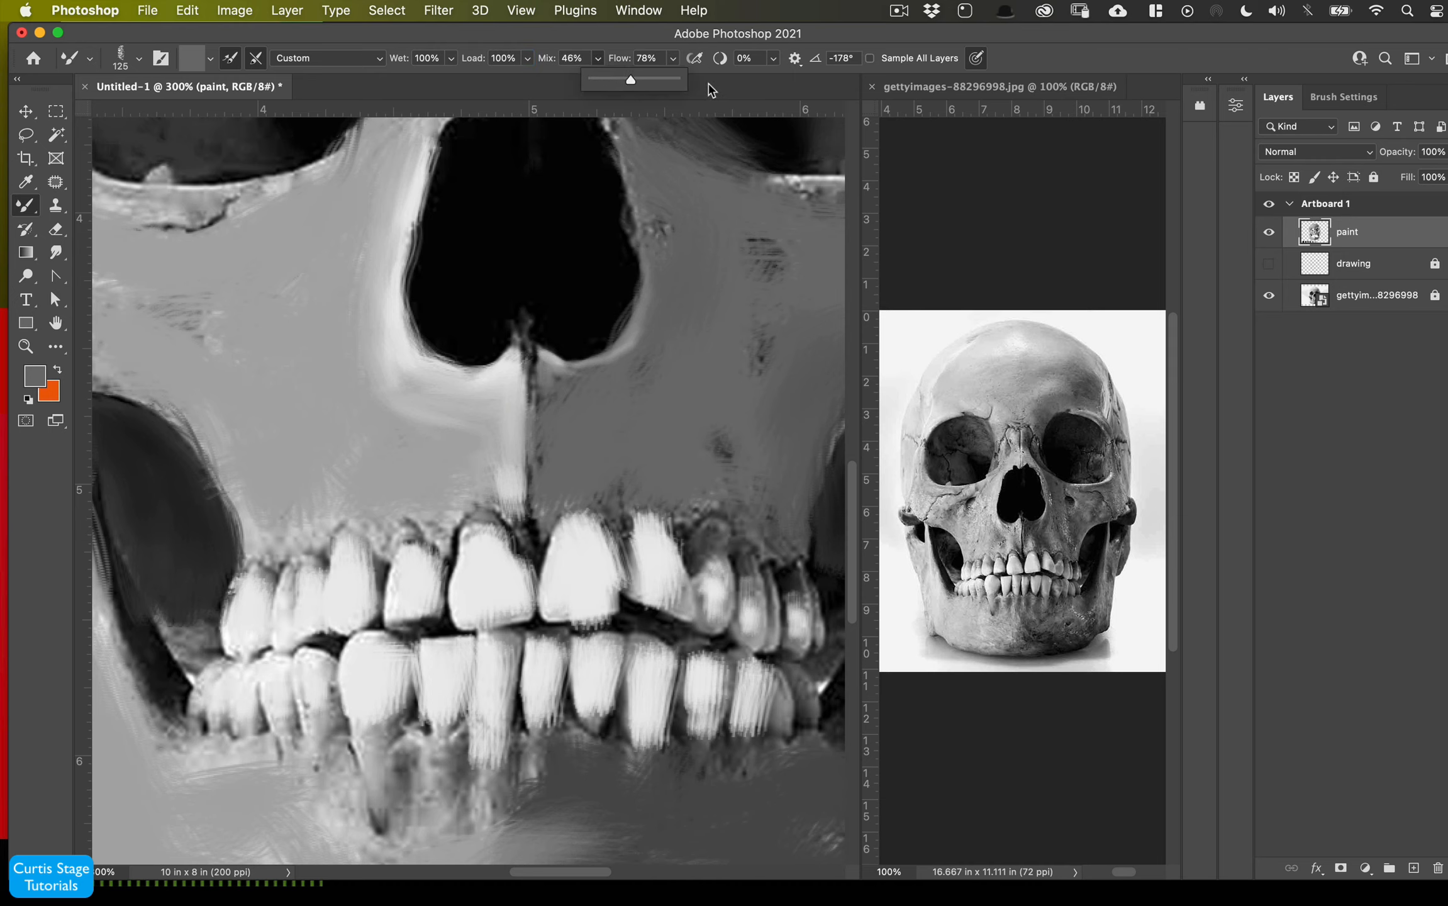
left_click(978, 59)
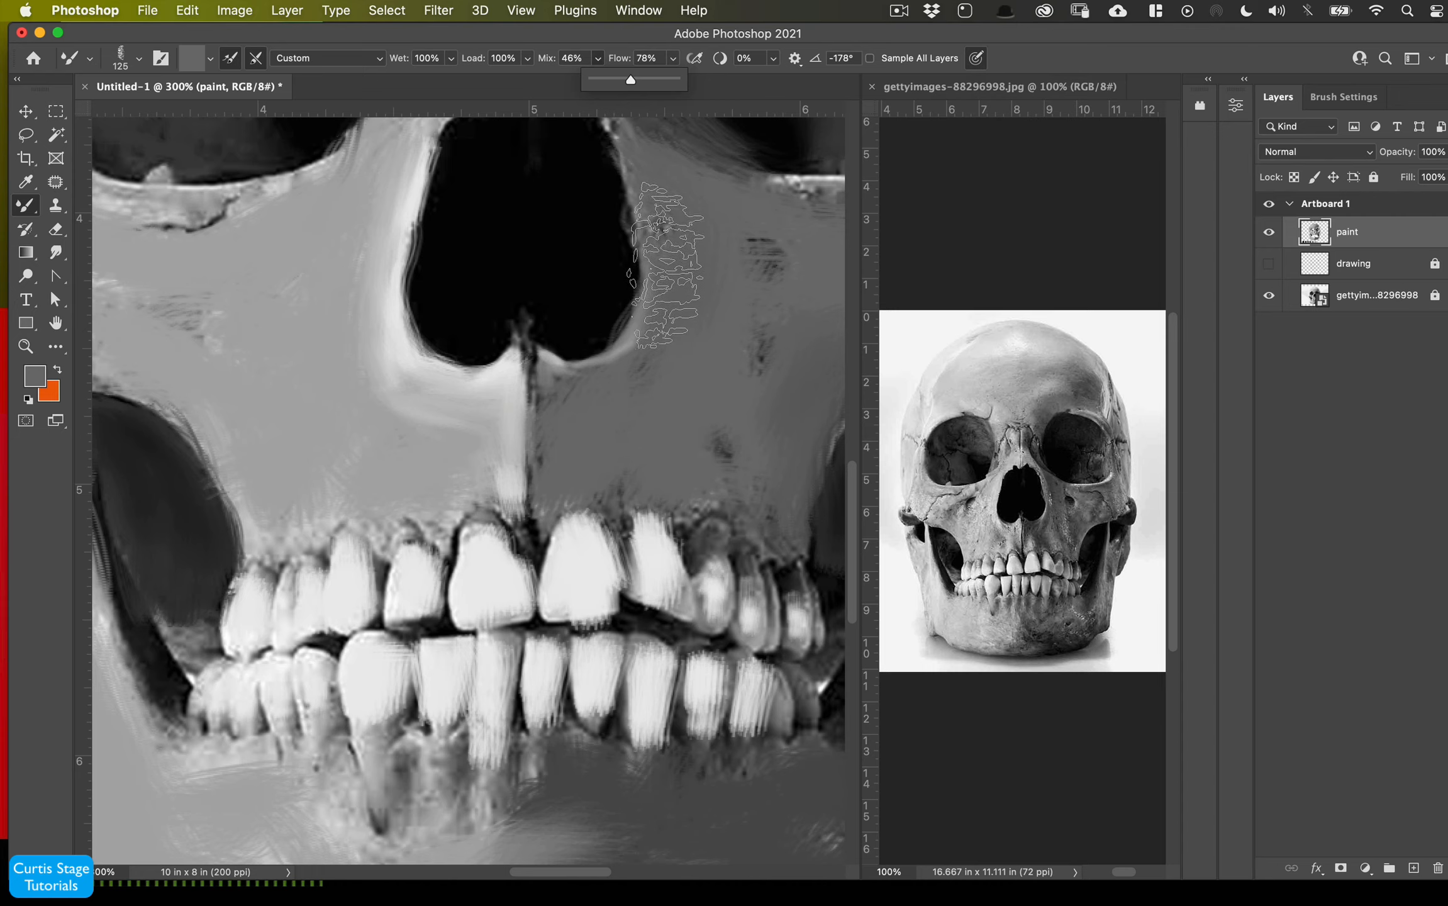
- Shrink the brush to 10 px, sample a lighter gray and paint a stroke along the nasal opening's right edge
key("bracketleft")
key("bracketleft")
key("bracketleft")
key("bracketleft")
key("bracketleft")
key("bracketleft")
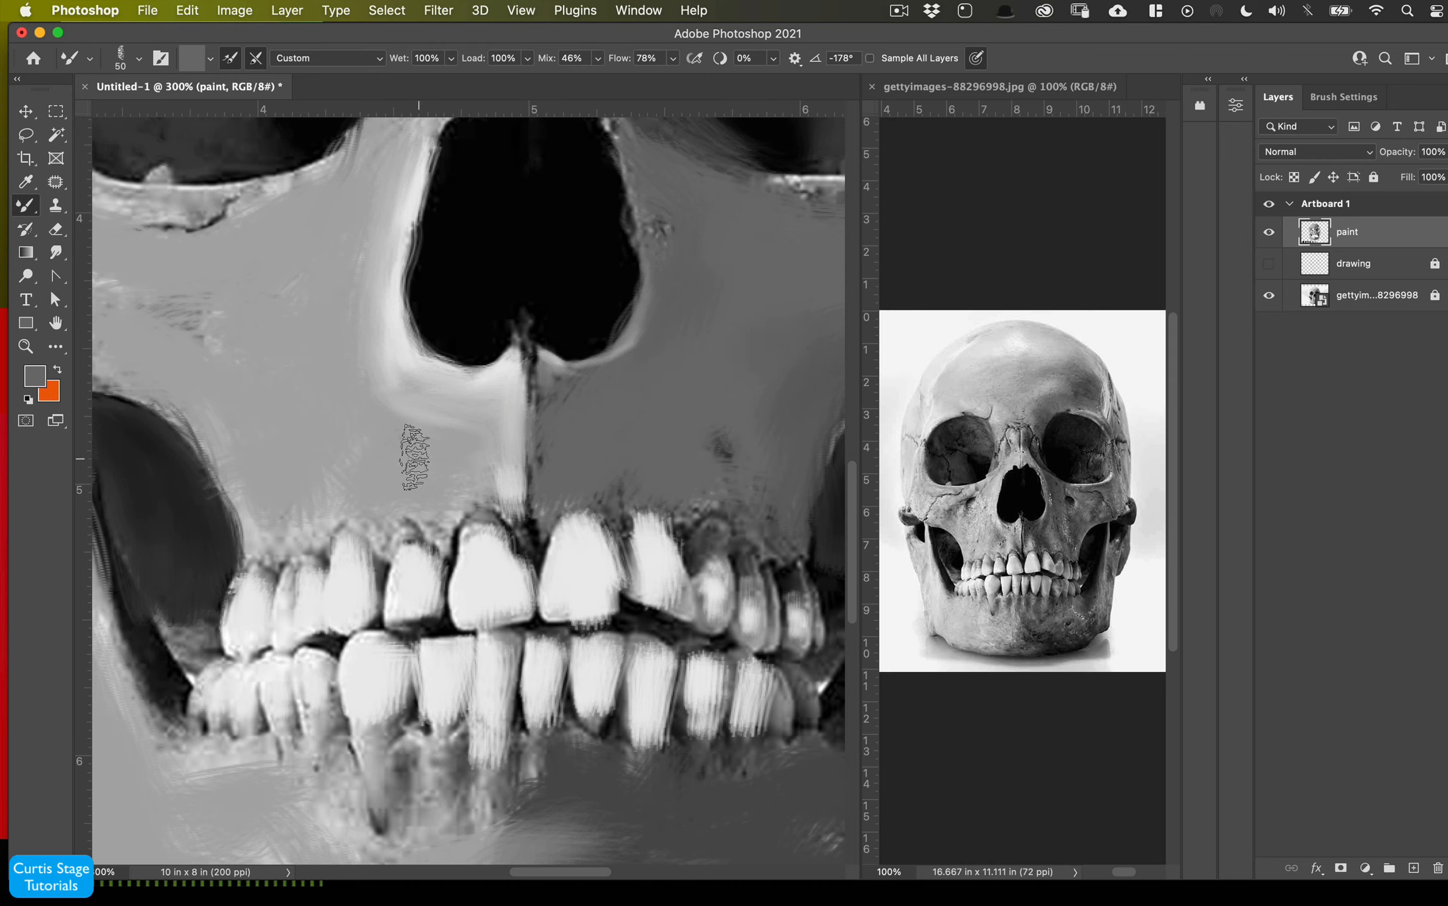
left_click(329, 421, "alt")
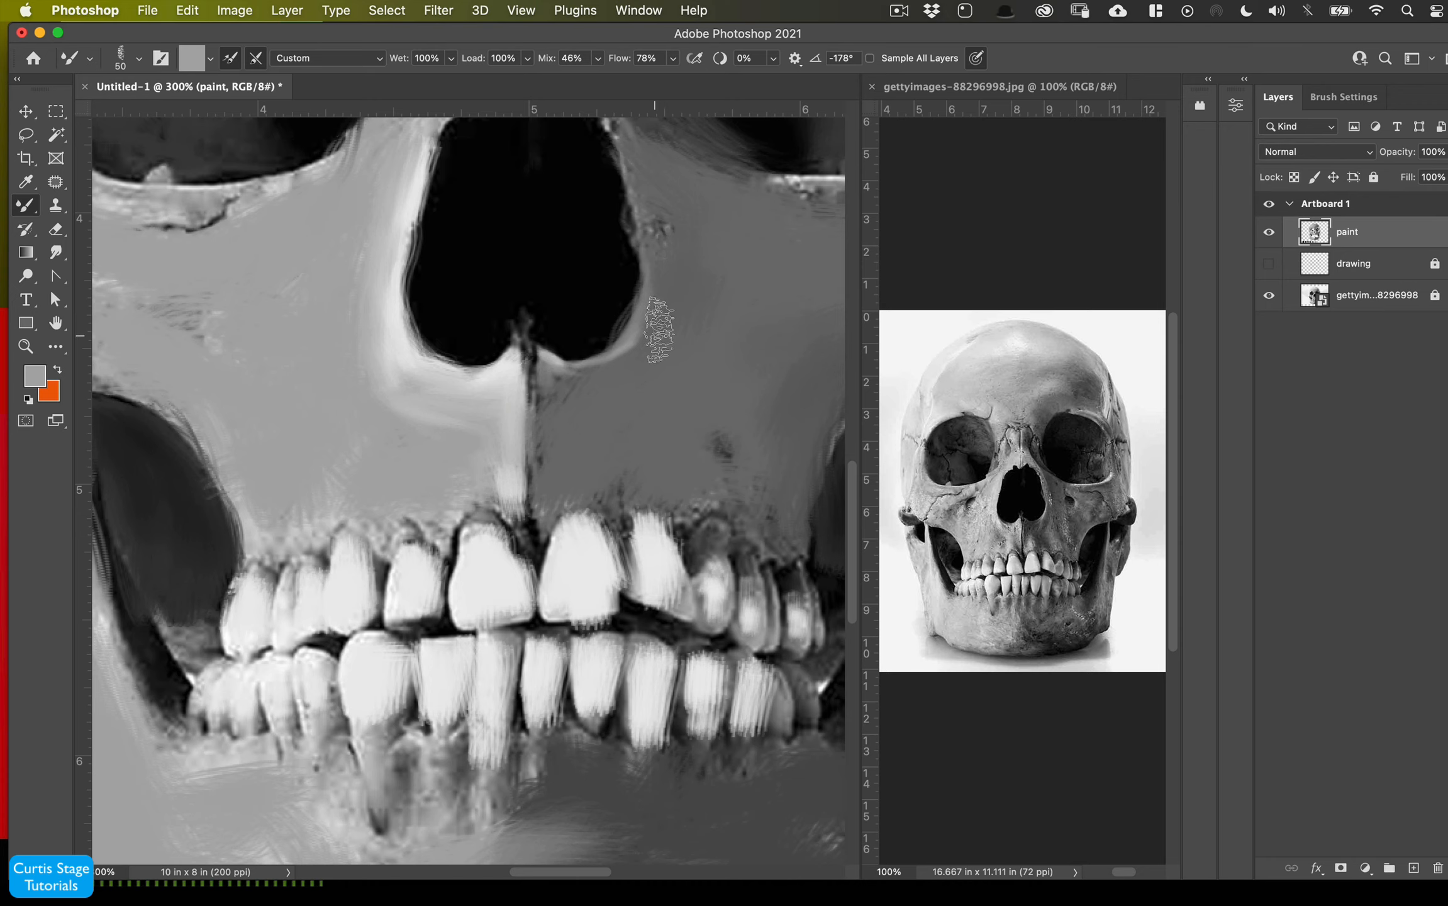
key("bracketleft")
key("bracketleft")
key("bracketleft")
key("bracketleft")
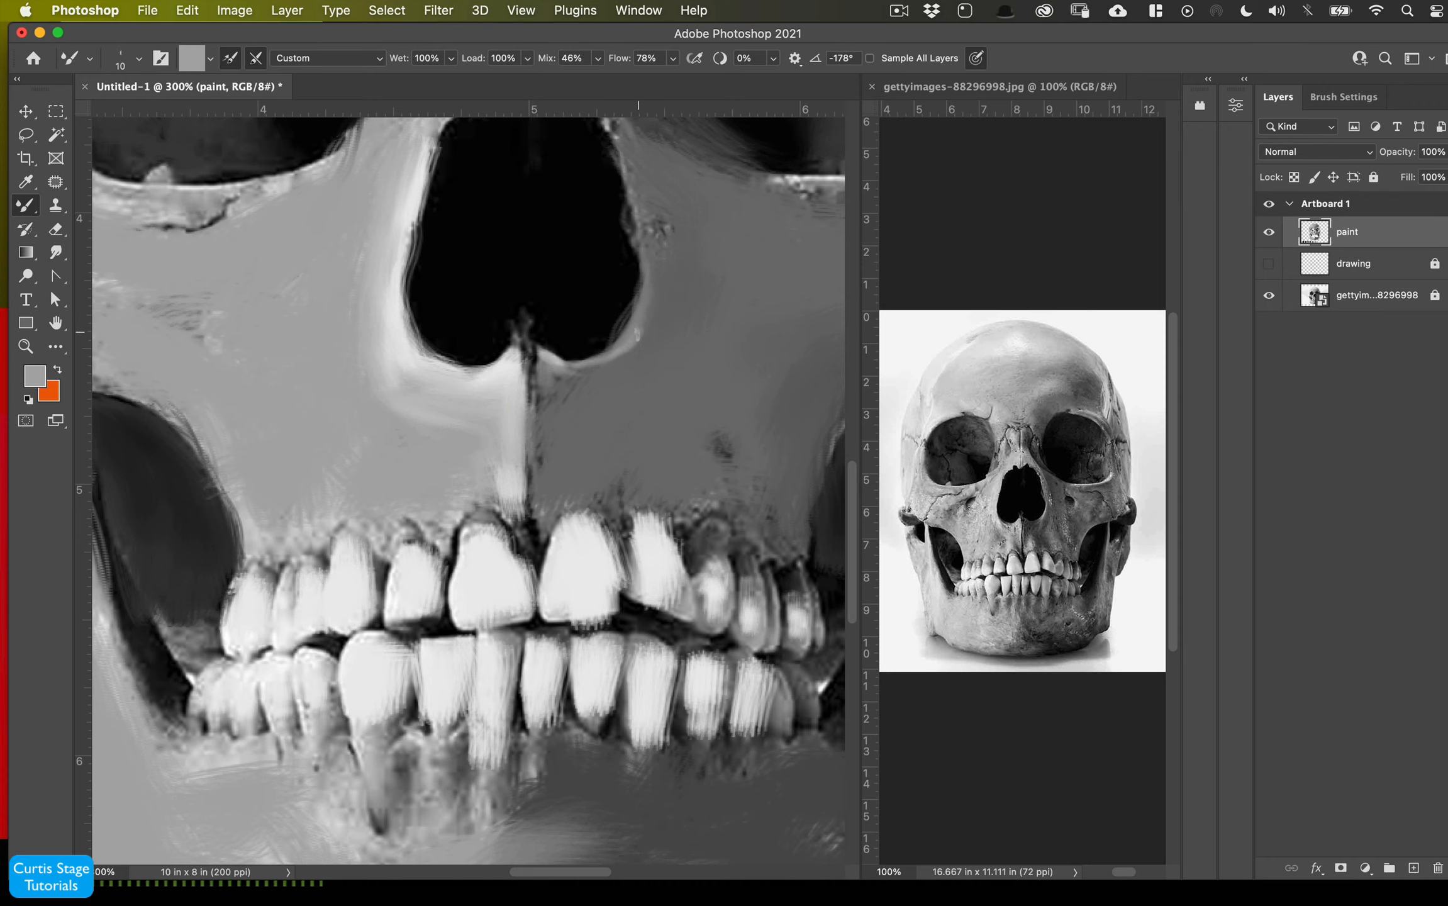
left_click_drag(614, 138, 637, 276)
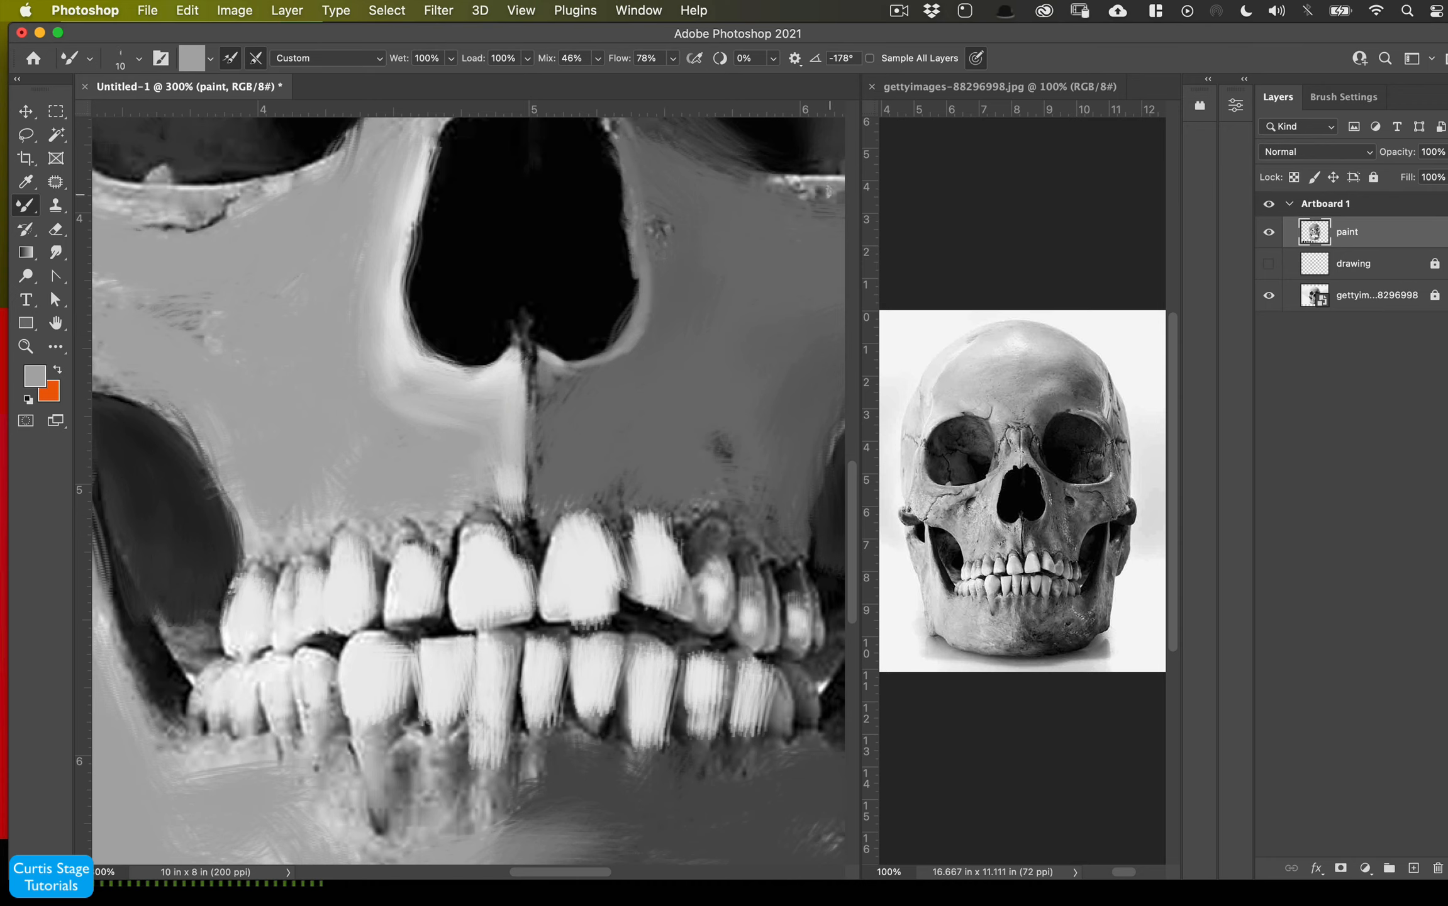
- Enlarge the brush to 25 px and blend gray strokes between the left eye socket and the nasal opening
left_click_drag(752, 245, 471, 447)
mouse_move(691, 325)
left_mouse_down()
mouse_move(654, 359)
mouse_move(525, 378)
mouse_move(683, 341)
left_mouse_up()
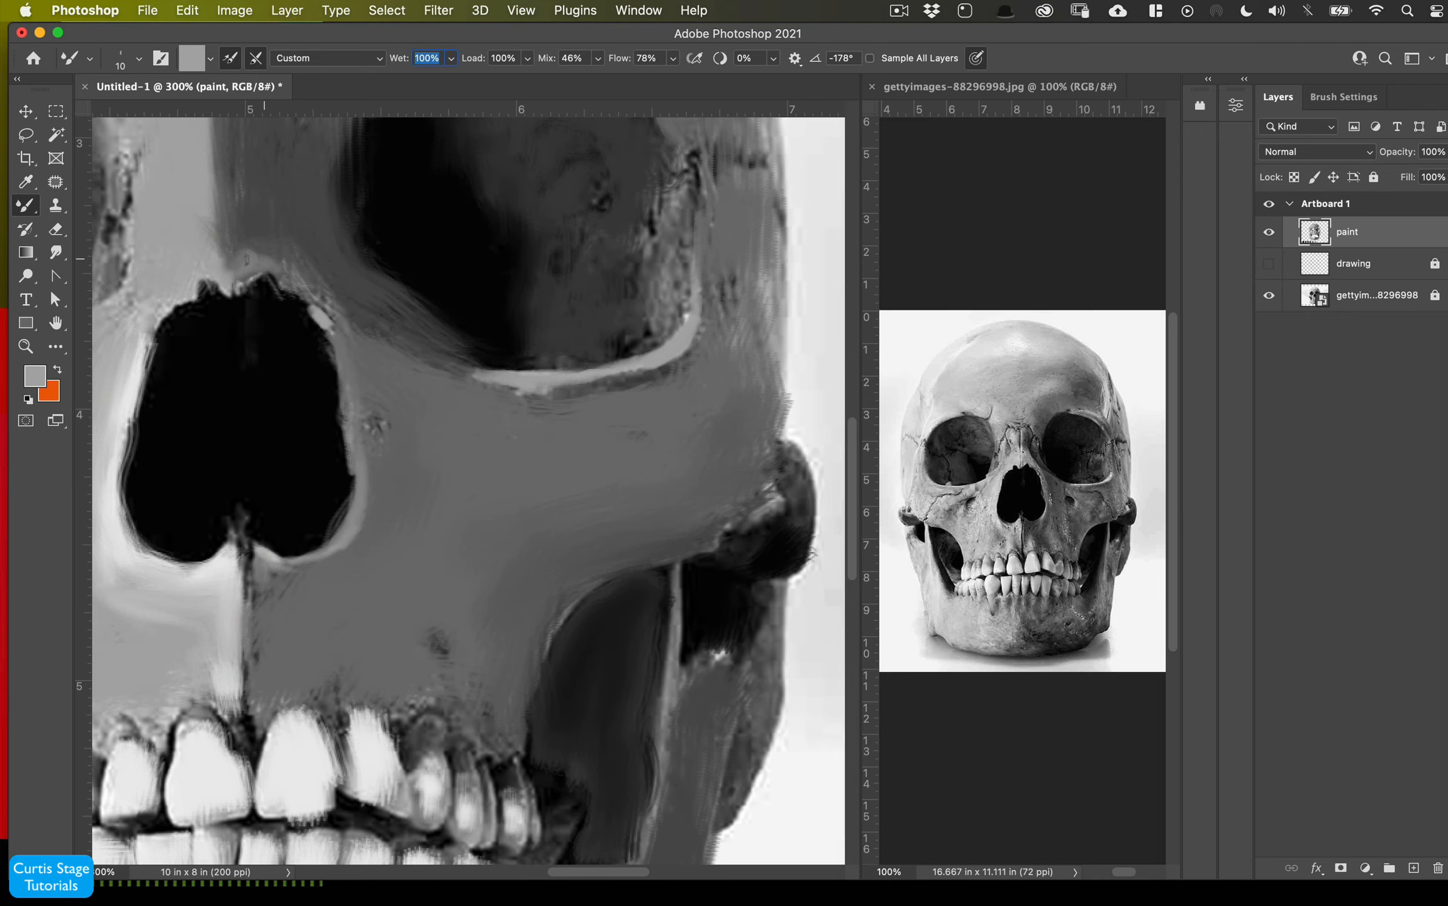
key("]")
mouse_move(244, 254)
left_mouse_down()
mouse_move(302, 255)
mouse_move(247, 195)
mouse_move(350, 334)
left_mouse_up()
mouse_move(239, 221)
left_mouse_down()
mouse_move(233, 119)
mouse_move(346, 290)
mouse_move(528, 410)
left_mouse_up()
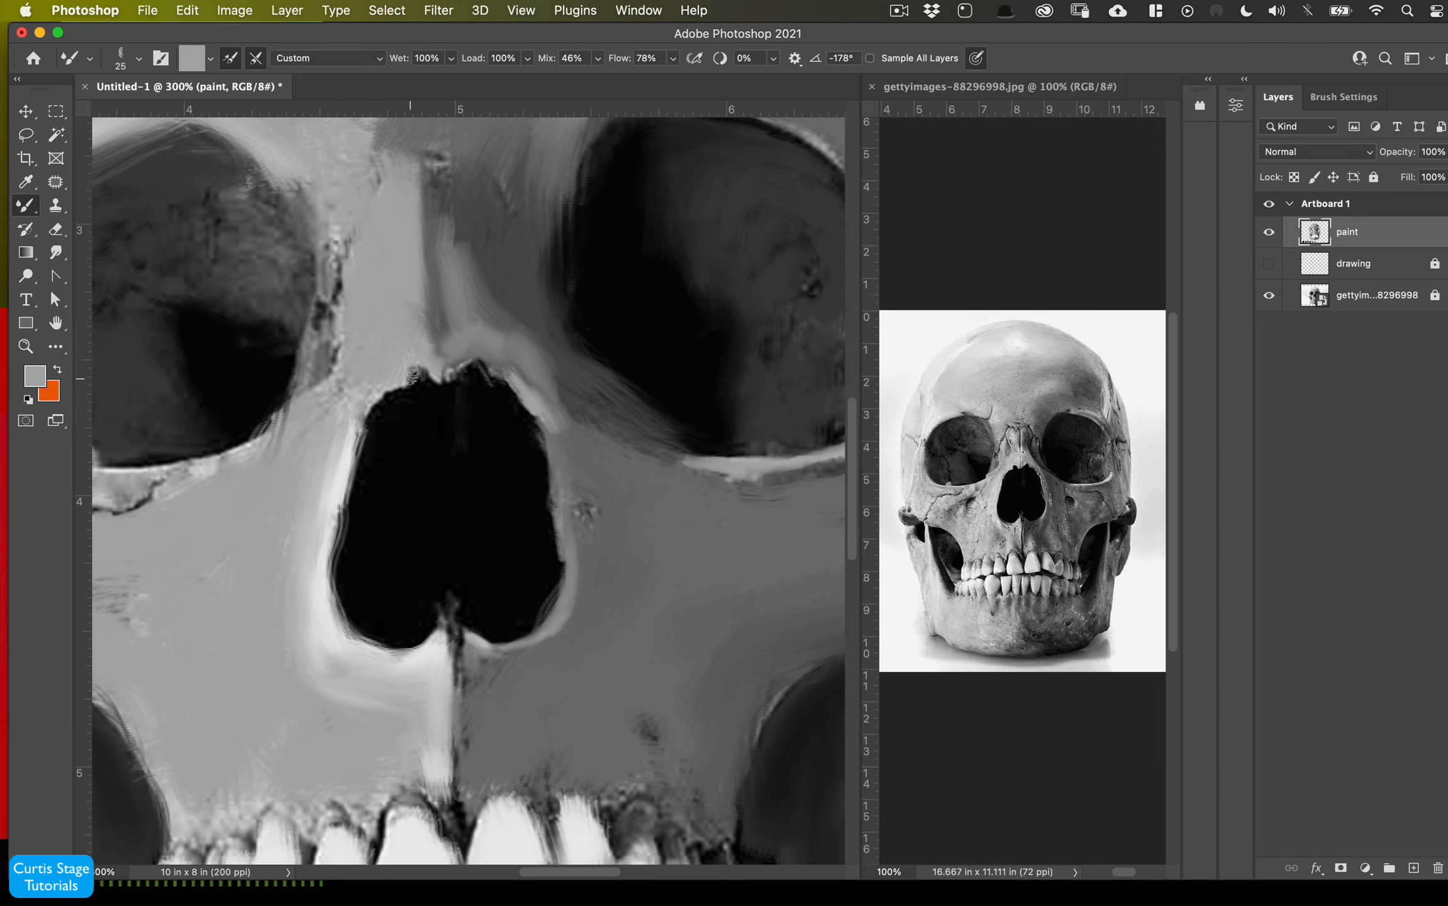
mouse_move(399, 349)
left_mouse_down()
mouse_move(363, 387)
mouse_move(317, 585)
mouse_move(305, 561)
mouse_move(352, 391)
mouse_move(327, 406)
left_mouse_up()
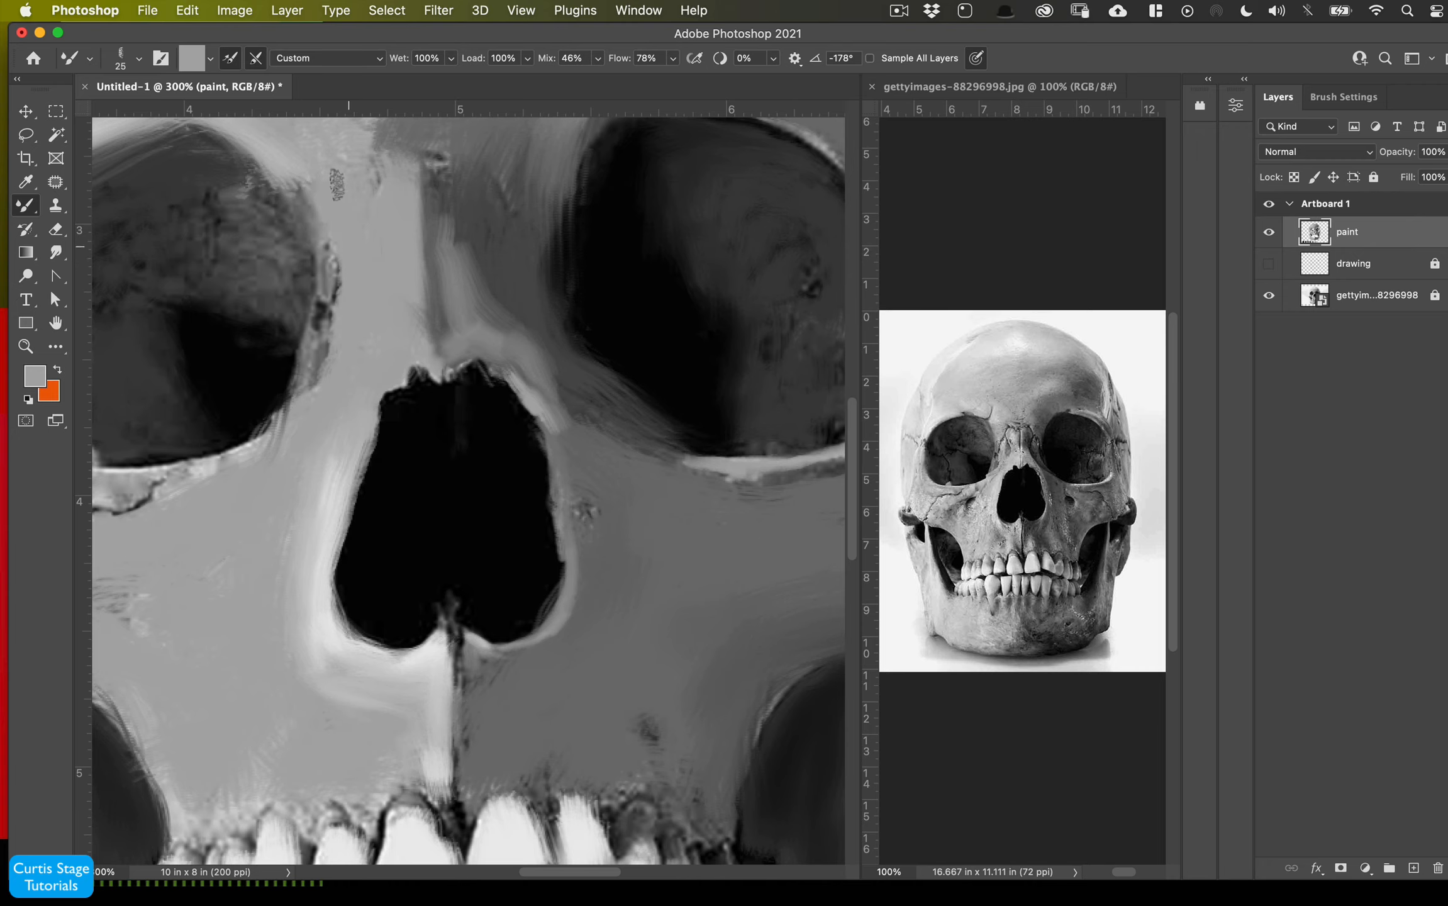
mouse_move(325, 282)
left_mouse_down()
mouse_move(305, 376)
mouse_move(332, 280)
mouse_move(310, 207)
left_mouse_up()
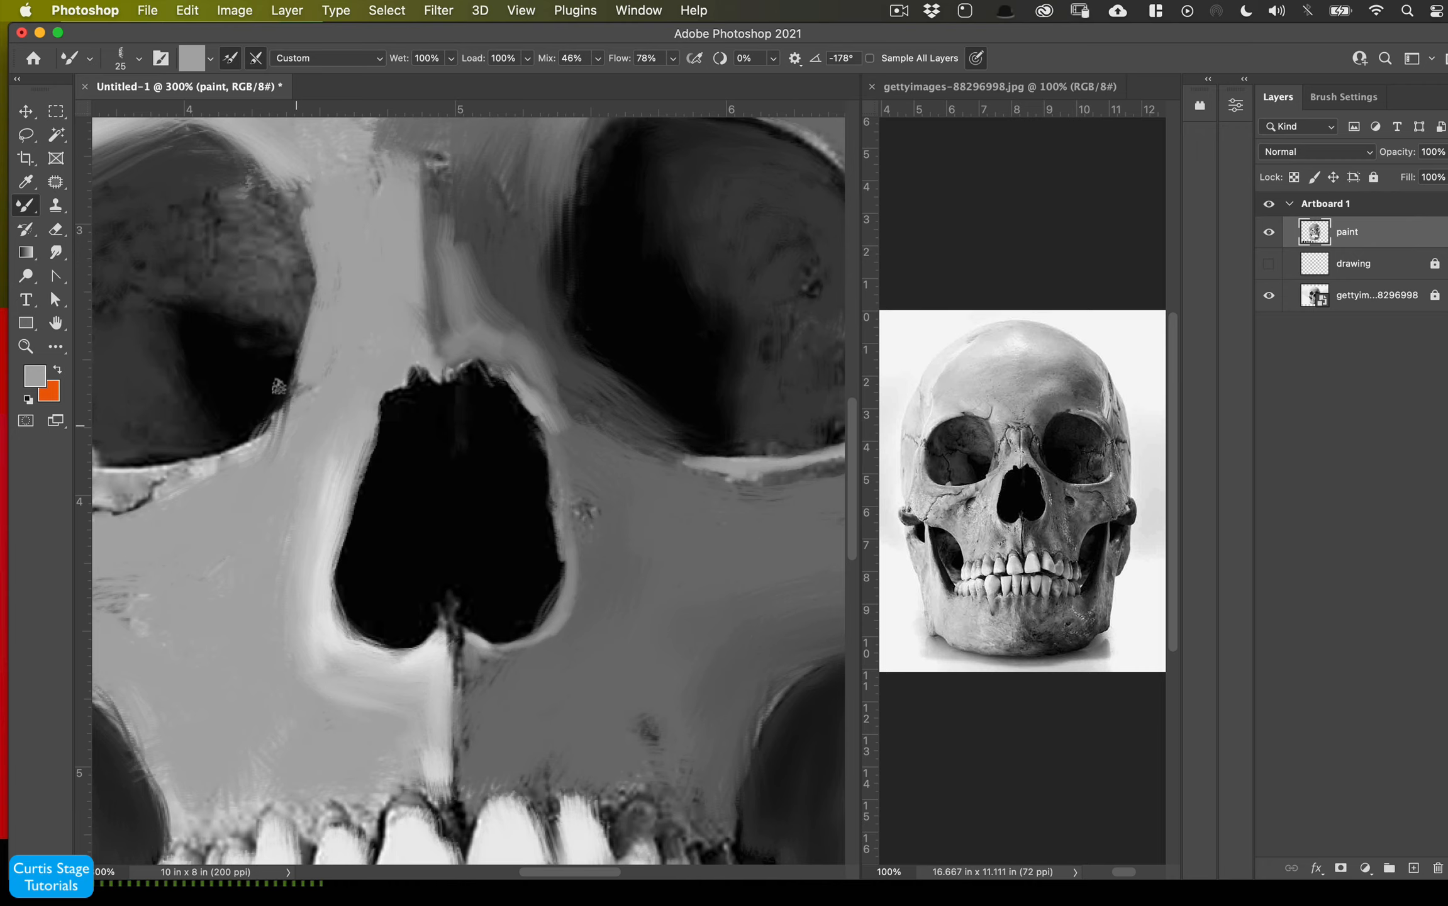
- Sample black to darken the inner edge of the left eye socket, then blend it with a sampled dark gray
left_click(236, 380, "alt")
mouse_move(279, 266)
left_mouse_down()
mouse_move(277, 224)
mouse_move(296, 302)
mouse_move(286, 340)
mouse_move(264, 297)
mouse_move(219, 311)
mouse_move(258, 290)
mouse_move(273, 231)
left_mouse_up()
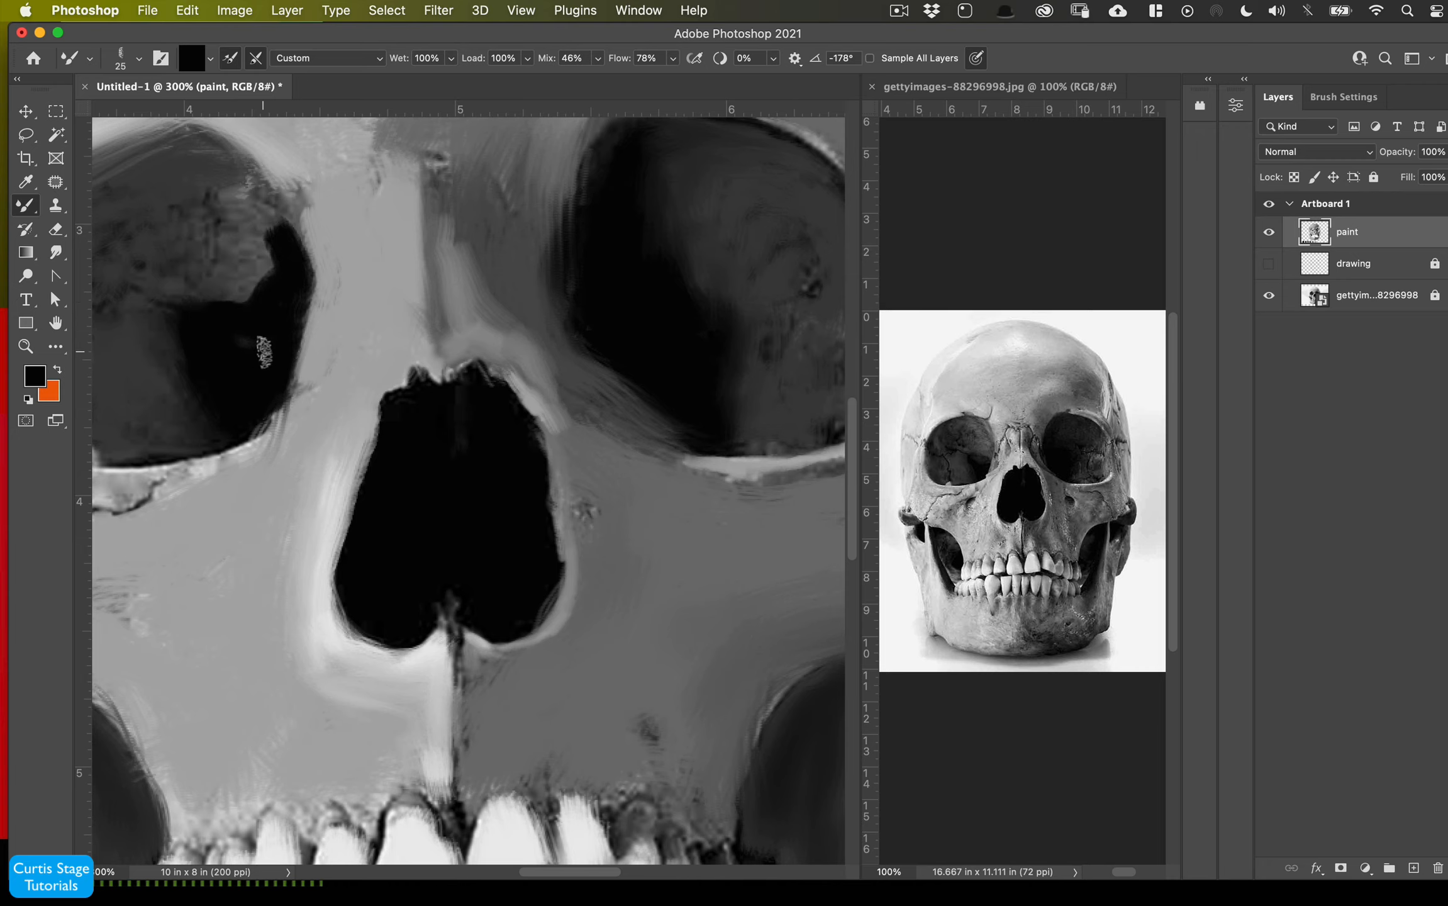
mouse_move(260, 412)
left_mouse_down()
mouse_move(200, 434)
mouse_move(160, 409)
left_mouse_up()
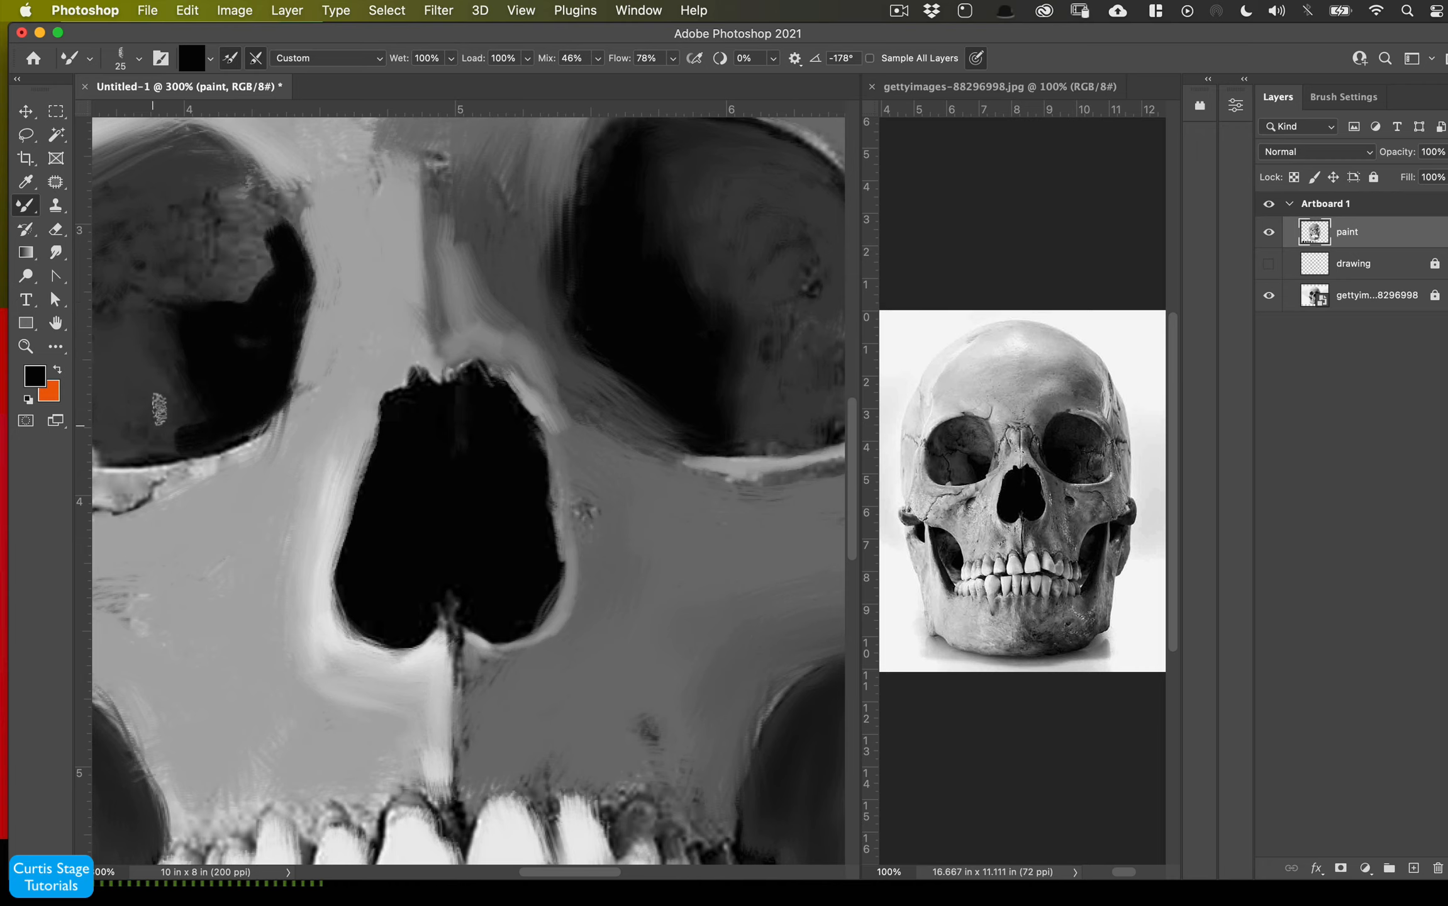
left_click(133, 397, "alt")
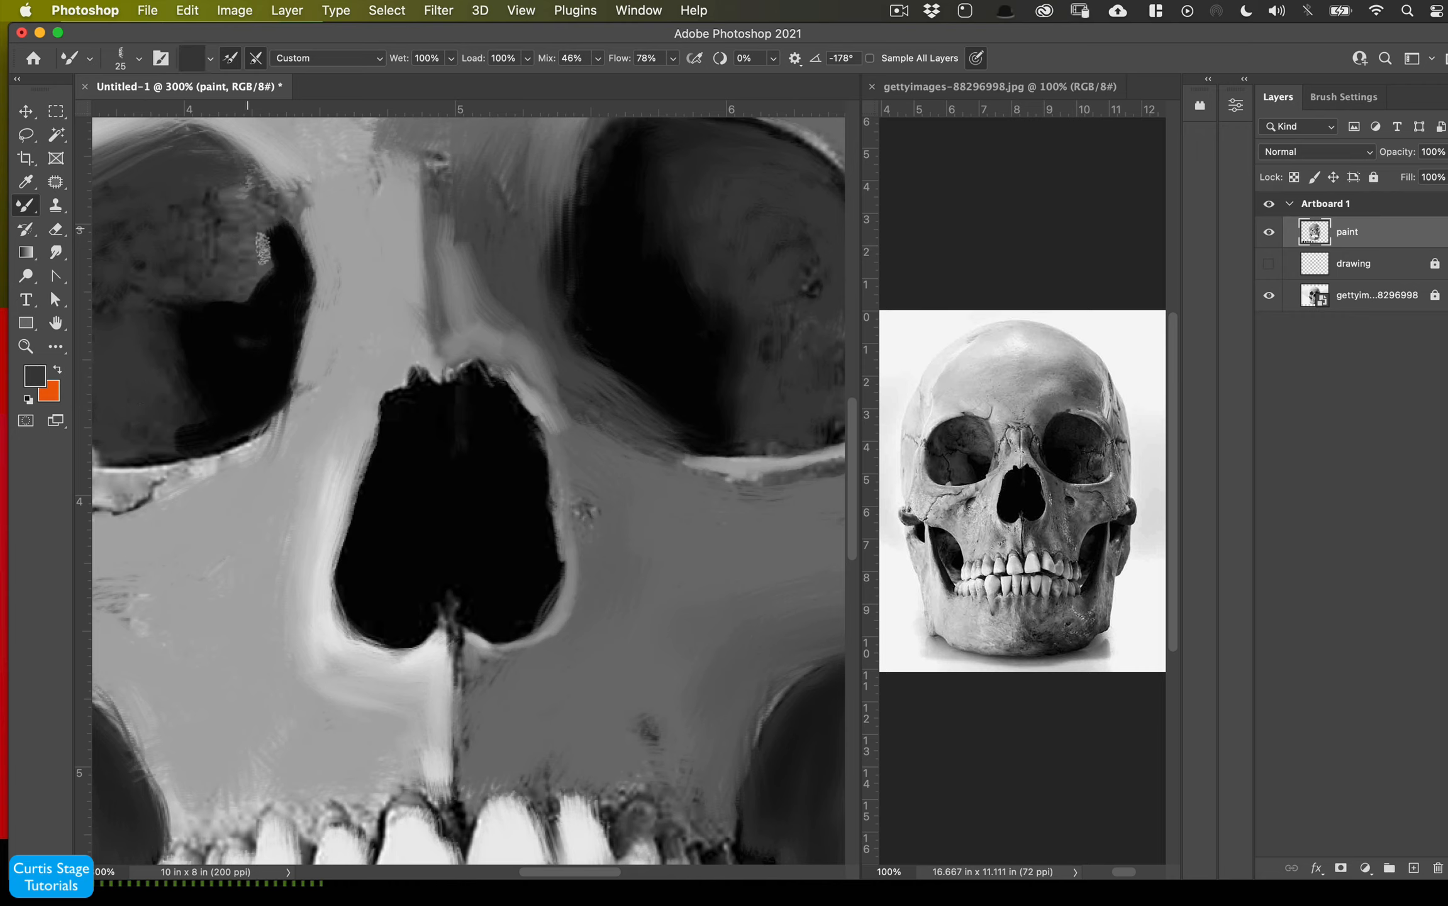
left_click_drag(261, 203, 272, 256)
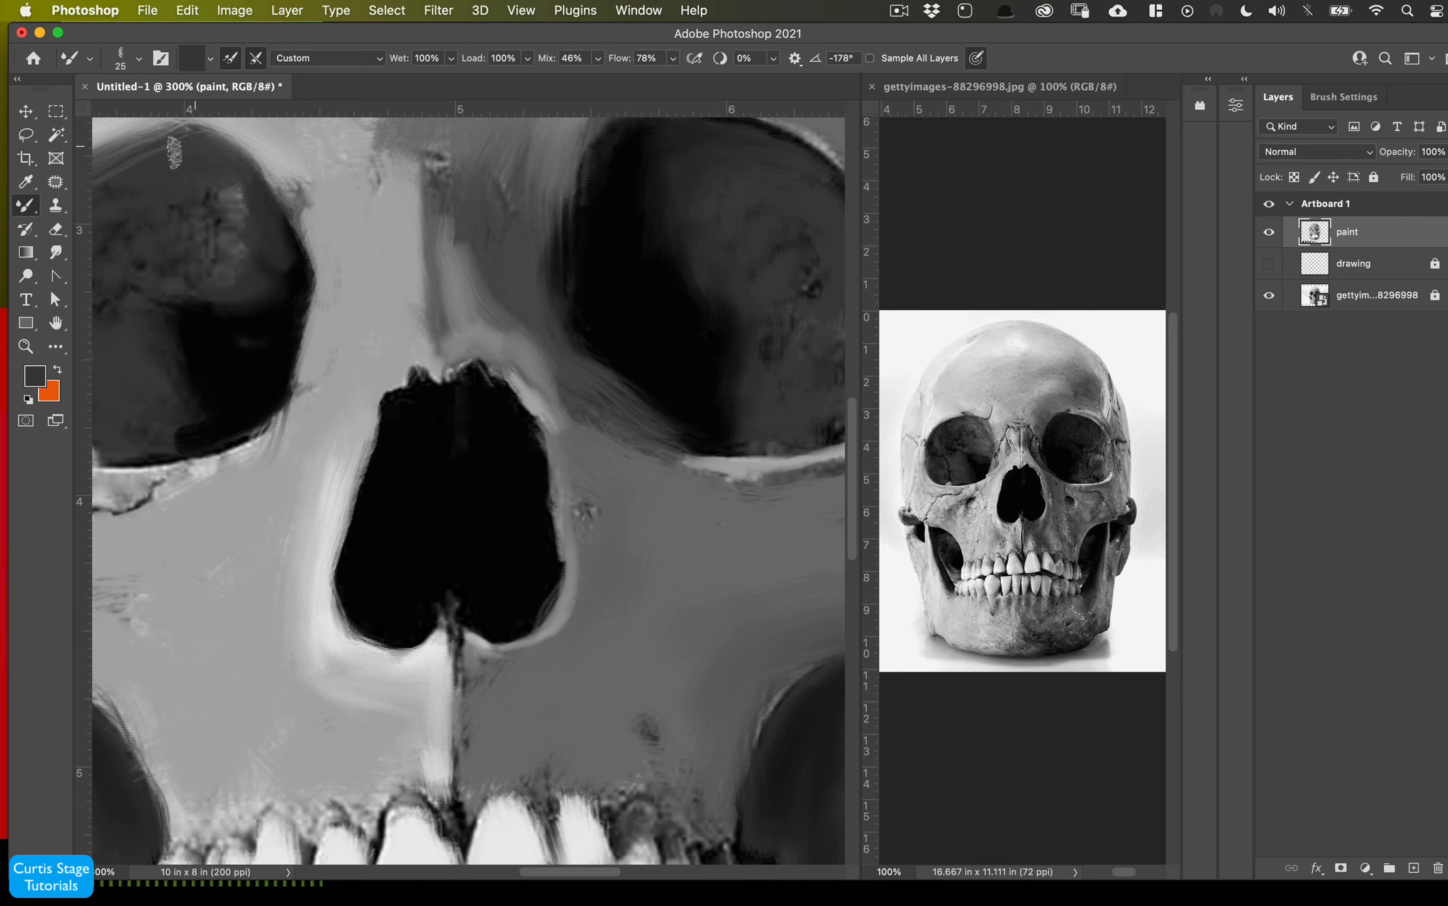
mouse_move(243, 198)
left_mouse_down()
mouse_move(196, 195)
mouse_move(236, 188)
mouse_move(226, 284)
mouse_move(214, 256)
mouse_move(189, 239)
left_mouse_up()
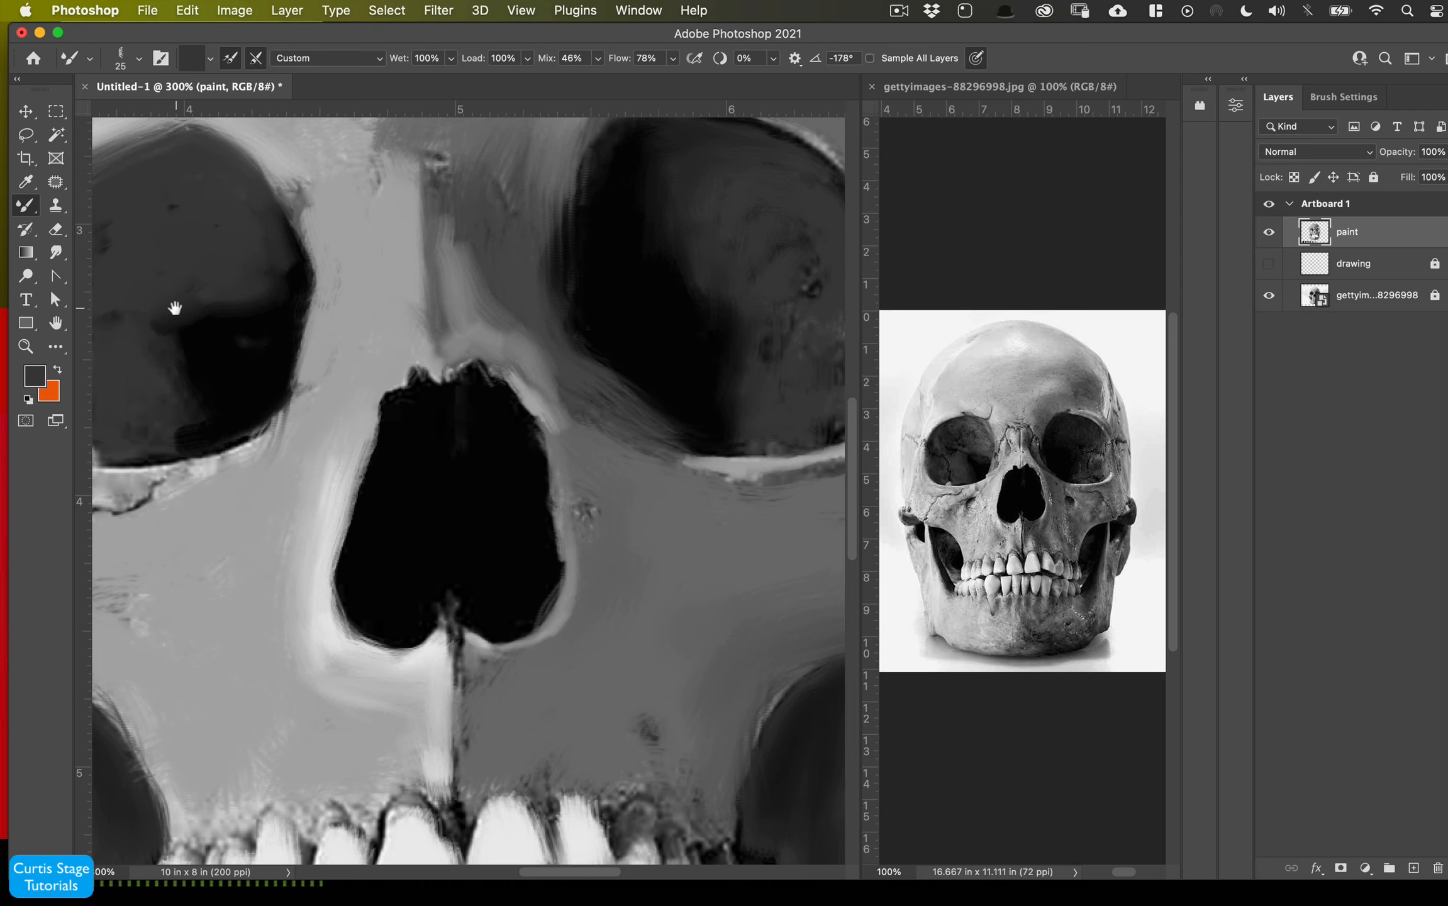
- Paint a short blending stroke to the right of the nasal opening
scroll(171, 307, "left", 5)
scroll(171, 307, "down", 1)
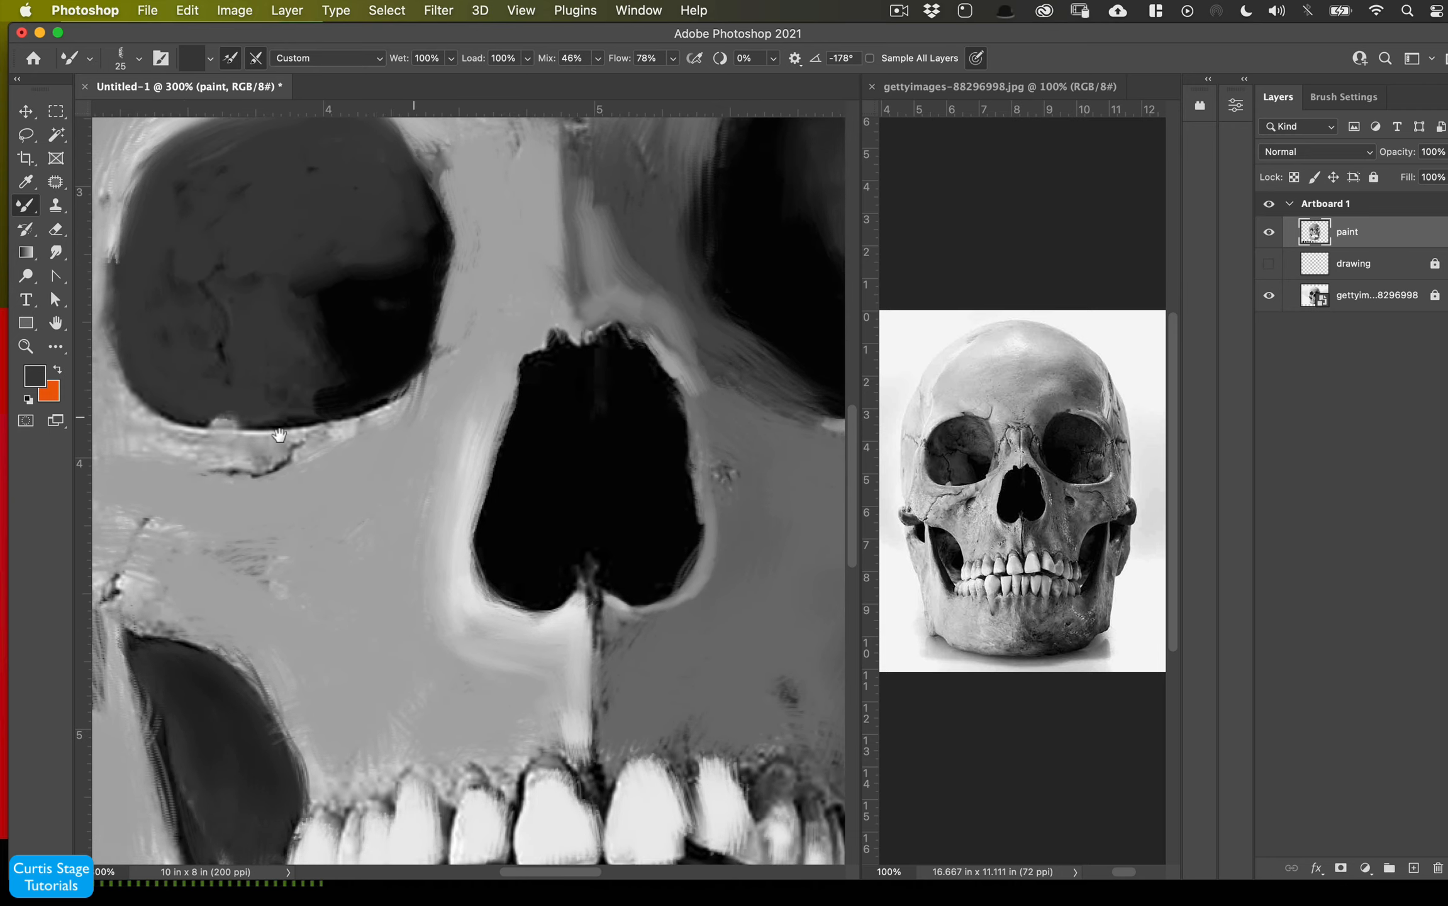
scroll(780, 407, "right", 8)
scroll(780, 408, "up", 2)
mouse_move(780, 407)
left_mouse_down()
mouse_move(775, 436)
mouse_move(646, 475)
mouse_move(760, 453)
mouse_move(685, 189)
left_mouse_up()
mouse_move(619, 420)
left_mouse_down()
mouse_move(687, 456)
mouse_move(746, 429)
mouse_move(774, 342)
mouse_move(698, 378)
mouse_move(696, 443)
left_mouse_up()
- Enlarge the brush to 45 px and paint along the outer rim of the right eye socket
key("bracketright")
key("bracketright")
key("bracketright")
key("bracketright")
left_click_drag(602, 537, 443, 609)
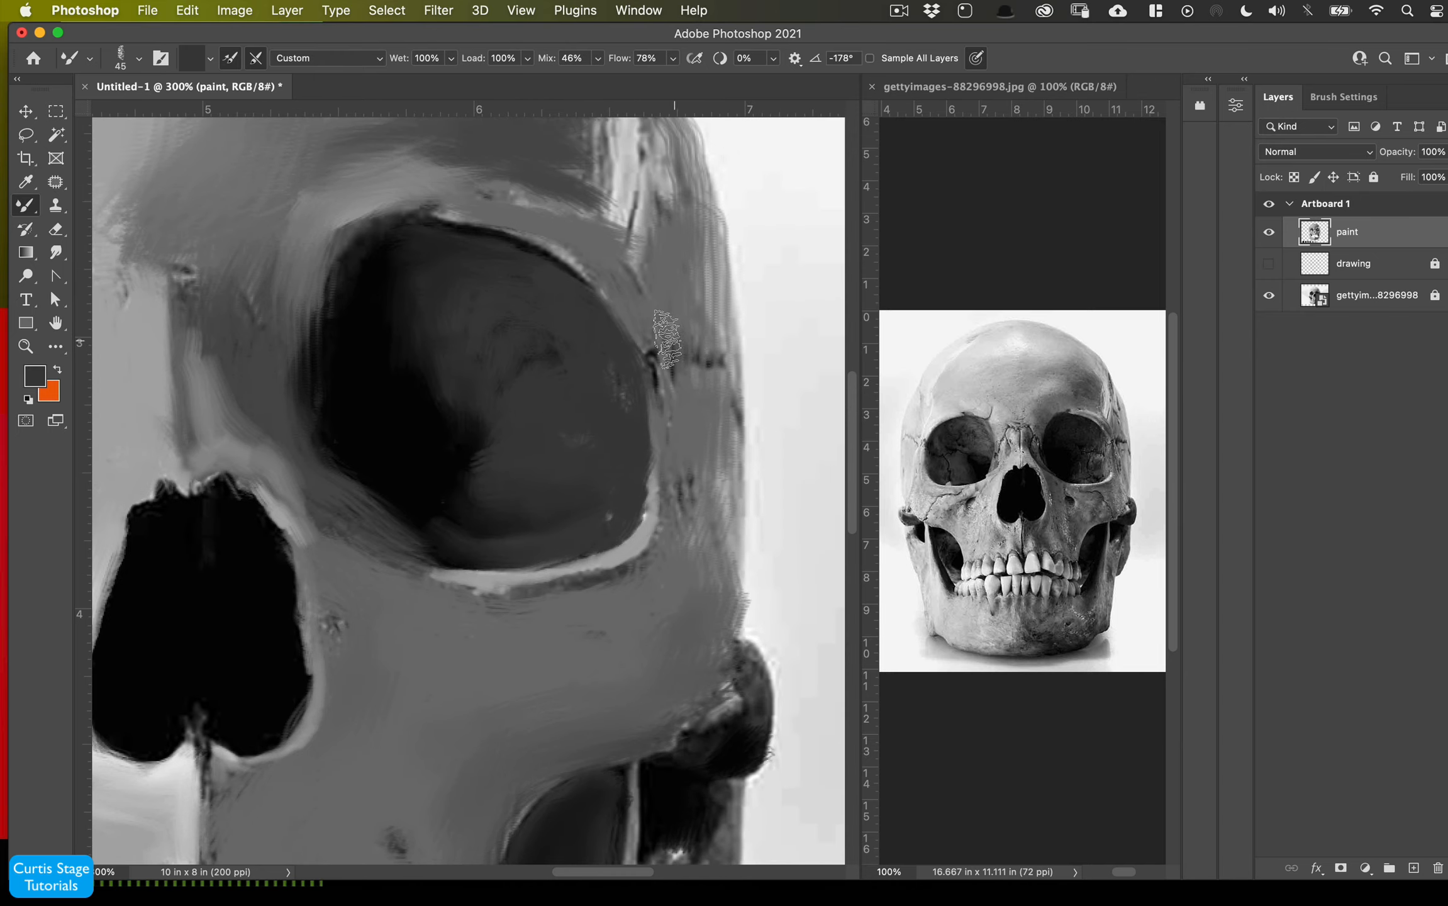
mouse_move(668, 273)
left_mouse_down()
mouse_move(686, 275)
mouse_move(678, 194)
left_mouse_up()
- Shrink the brush to 30 px and blend a stroke across the right cheekbone
left_click_drag(699, 361, 679, 94)
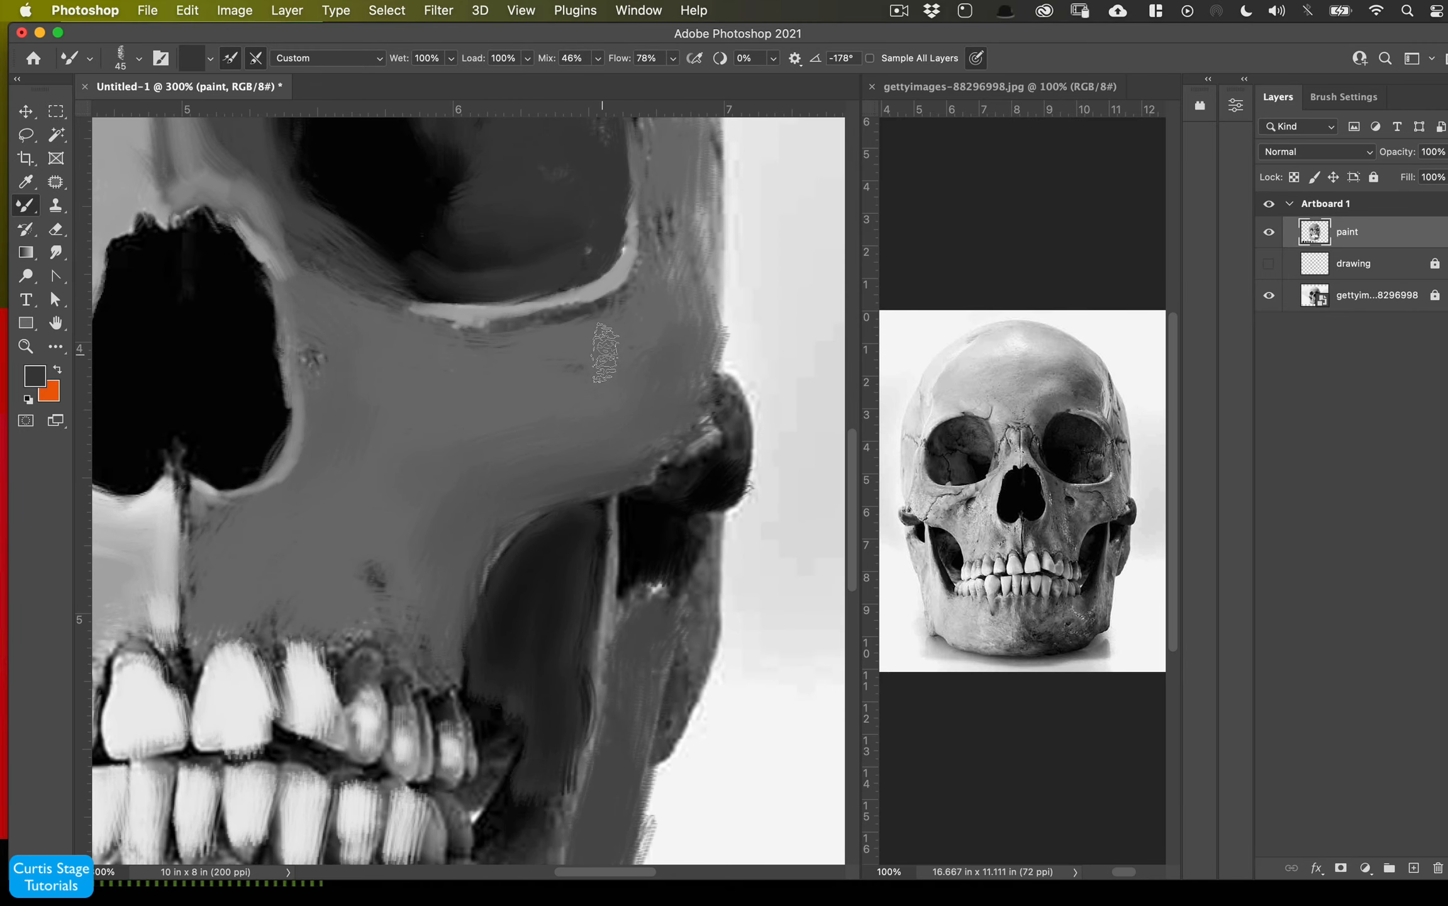
key("bracketleft")
key("bracketleft")
key("bracketleft")
mouse_move(620, 324)
left_mouse_down()
mouse_move(591, 333)
mouse_move(653, 274)
mouse_move(555, 327)
mouse_move(649, 247)
mouse_move(594, 316)
mouse_move(503, 344)
mouse_move(652, 324)
mouse_move(602, 337)
mouse_move(639, 356)
mouse_move(613, 341)
mouse_move(426, 340)
mouse_move(469, 331)
mouse_move(417, 333)
mouse_move(396, 296)
left_mouse_up()
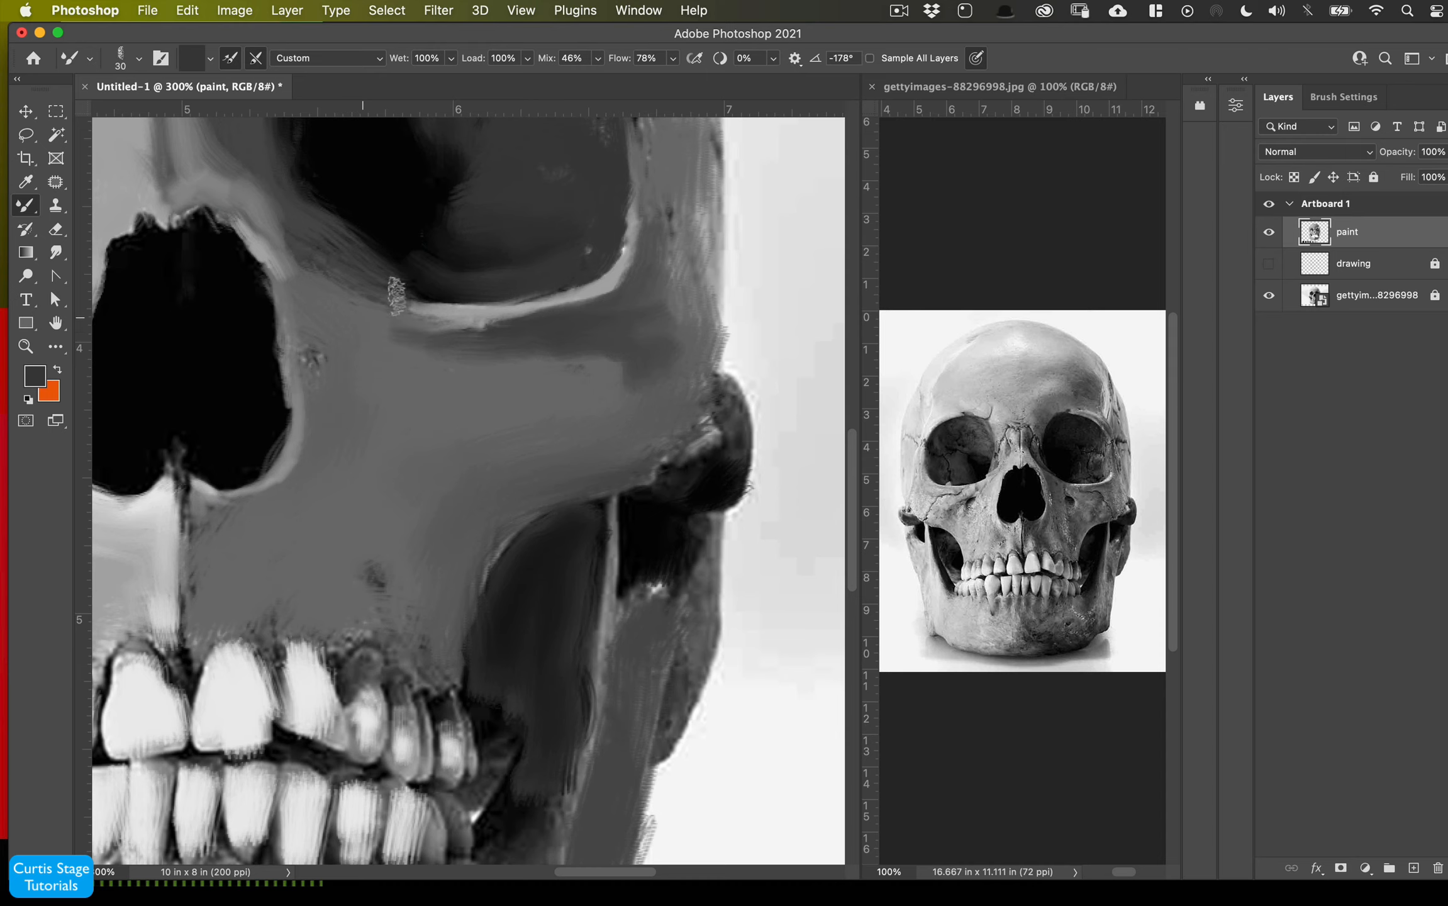
- Move the drawing layer above the paint layer, toggling its visibility to compare the line work, then hide it
left_click(1268, 265)
left_click_drag(1362, 271, 1283, 220)
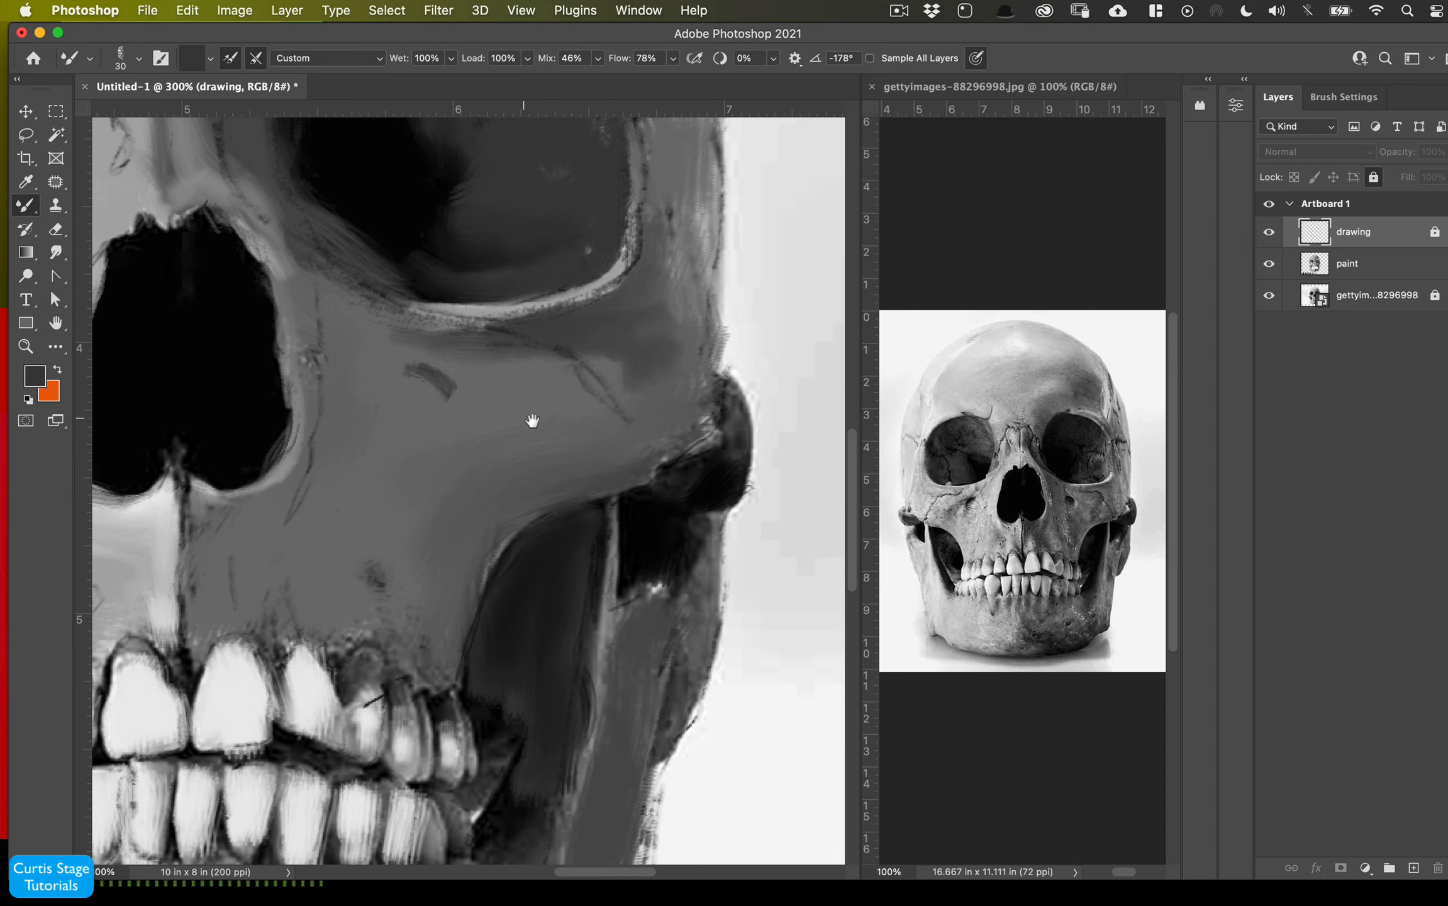
left_click_drag(532, 420, 683, 390)
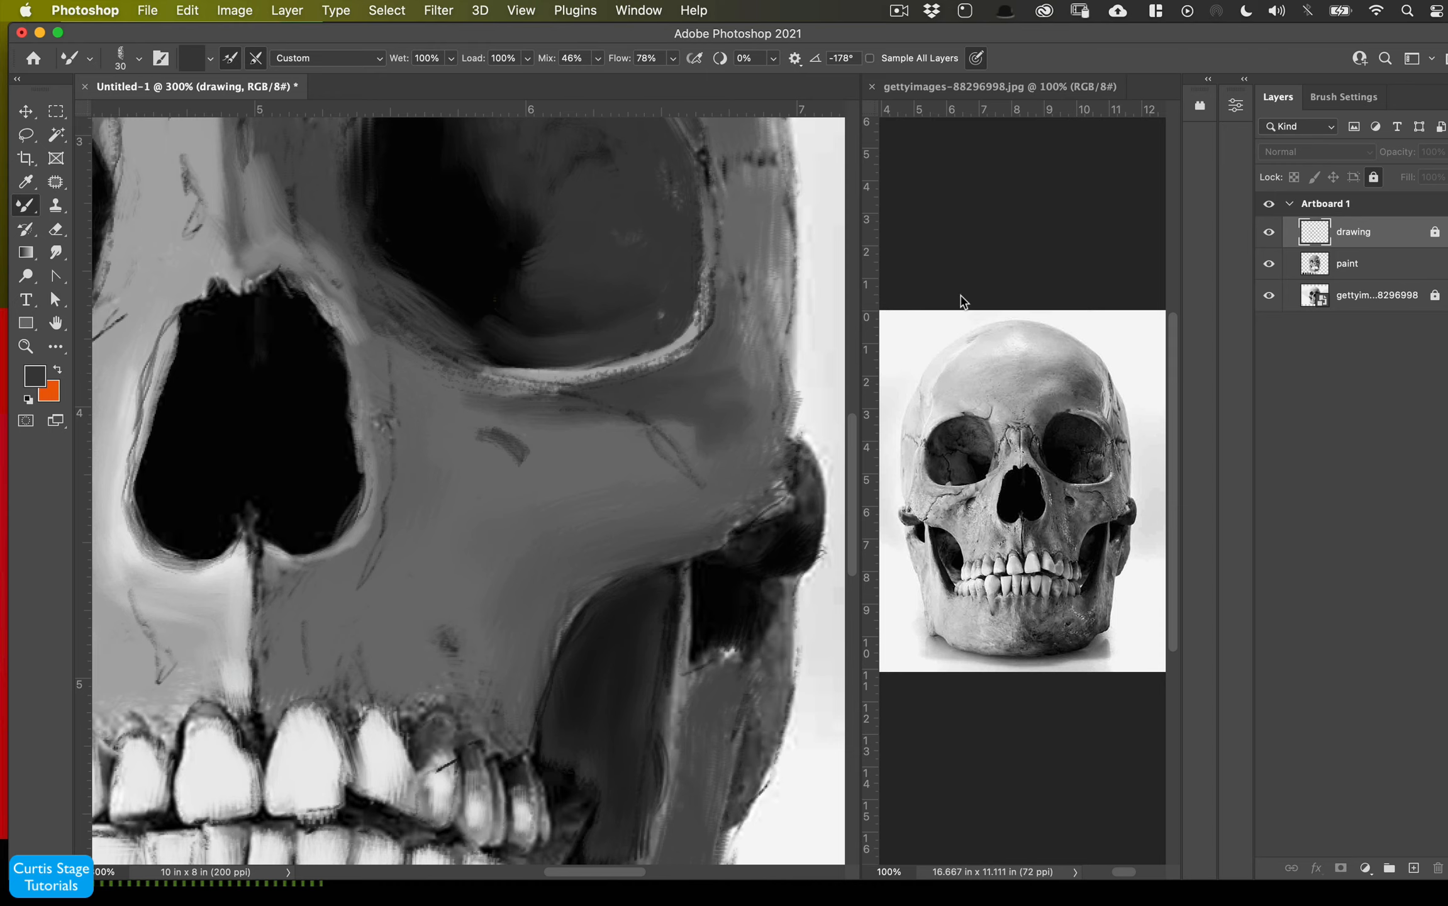
left_click(1317, 270)
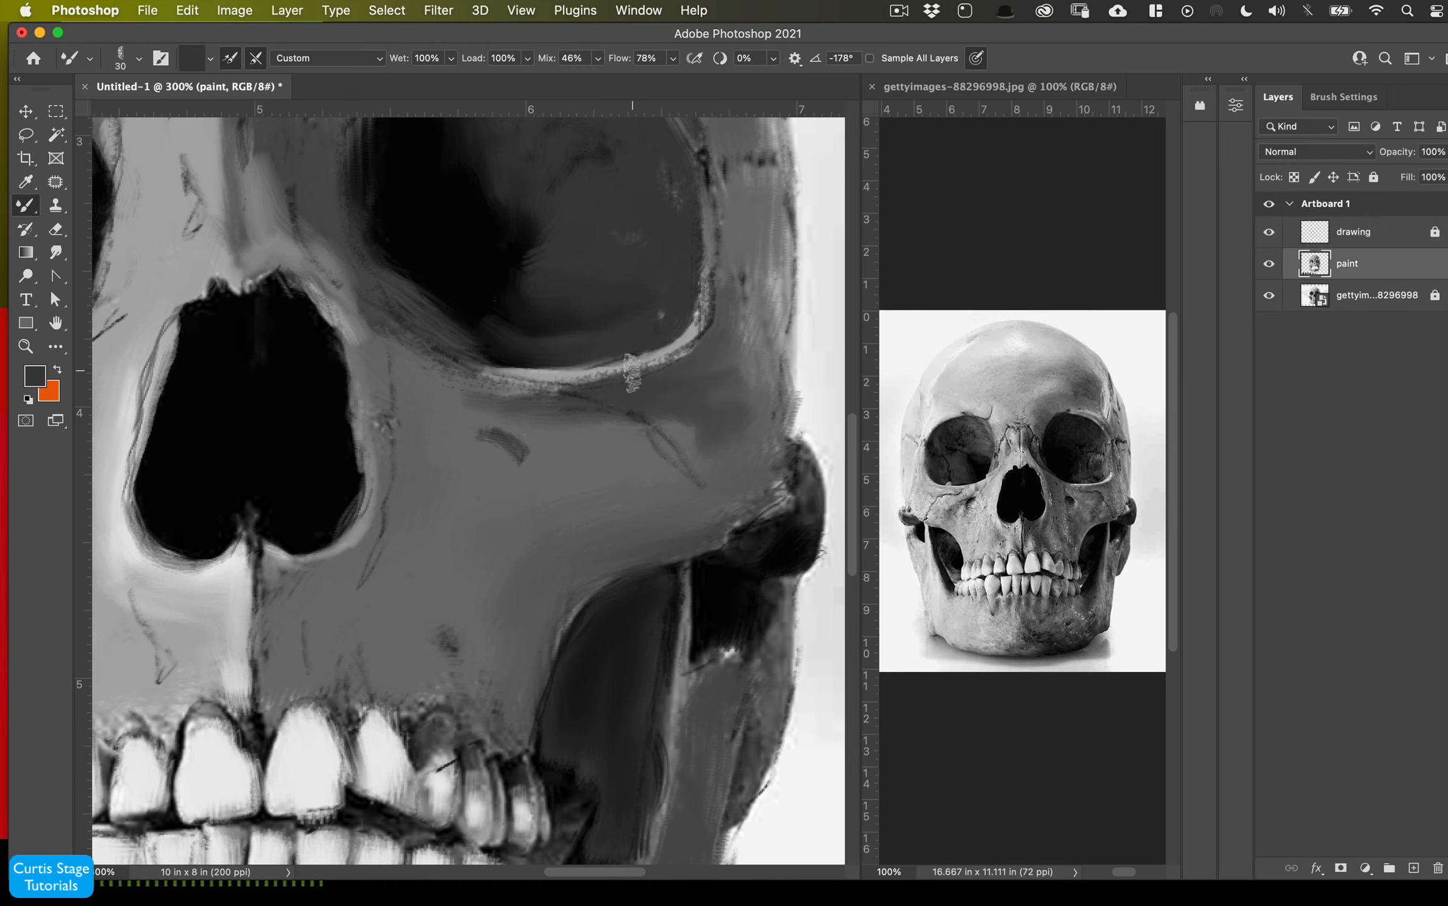
left_click(1352, 237)
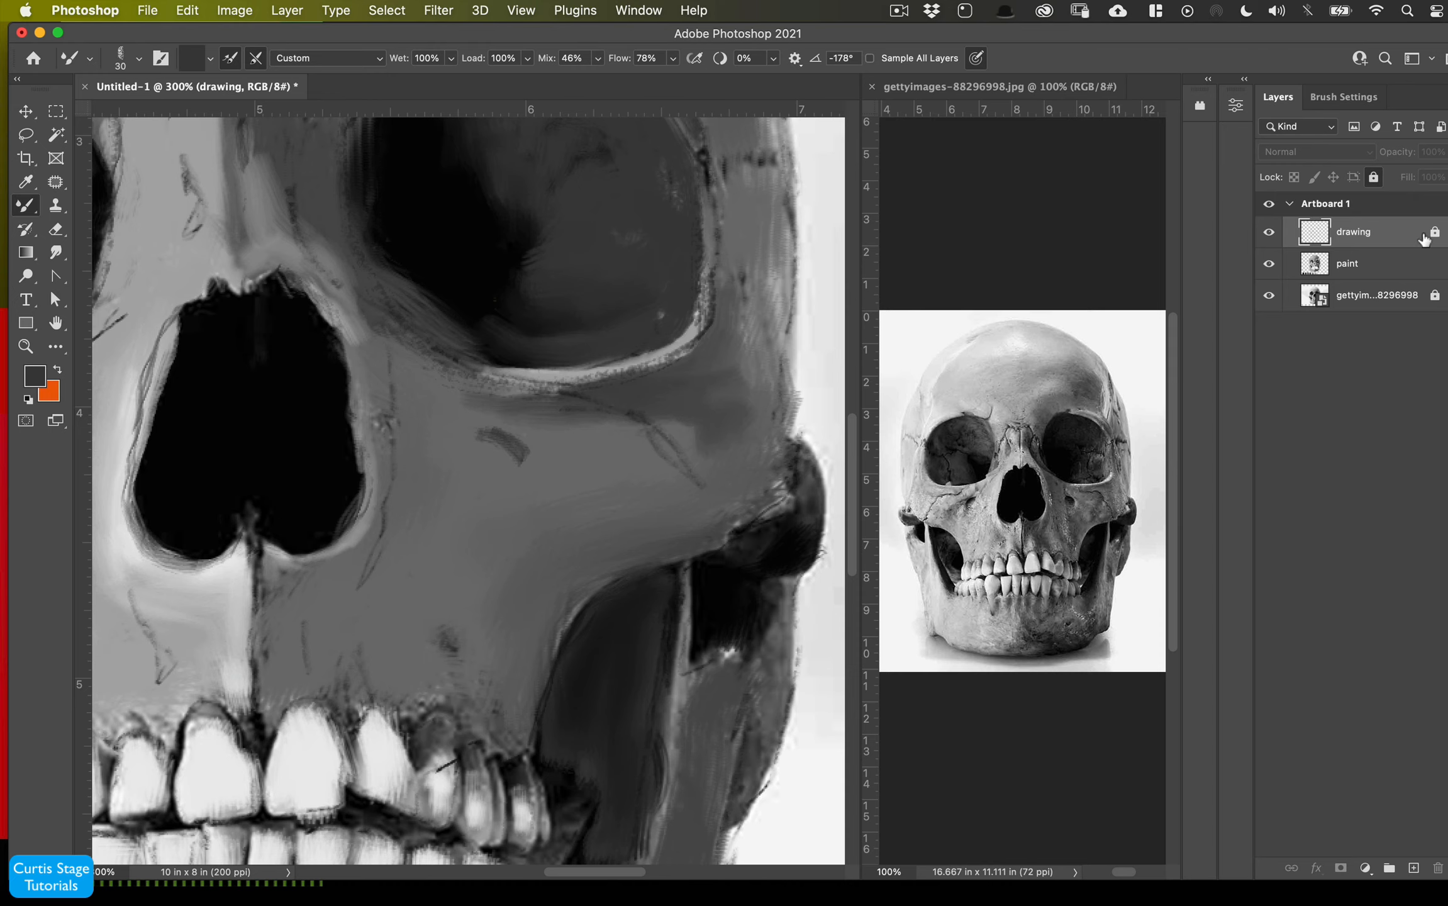
left_click(1269, 234)
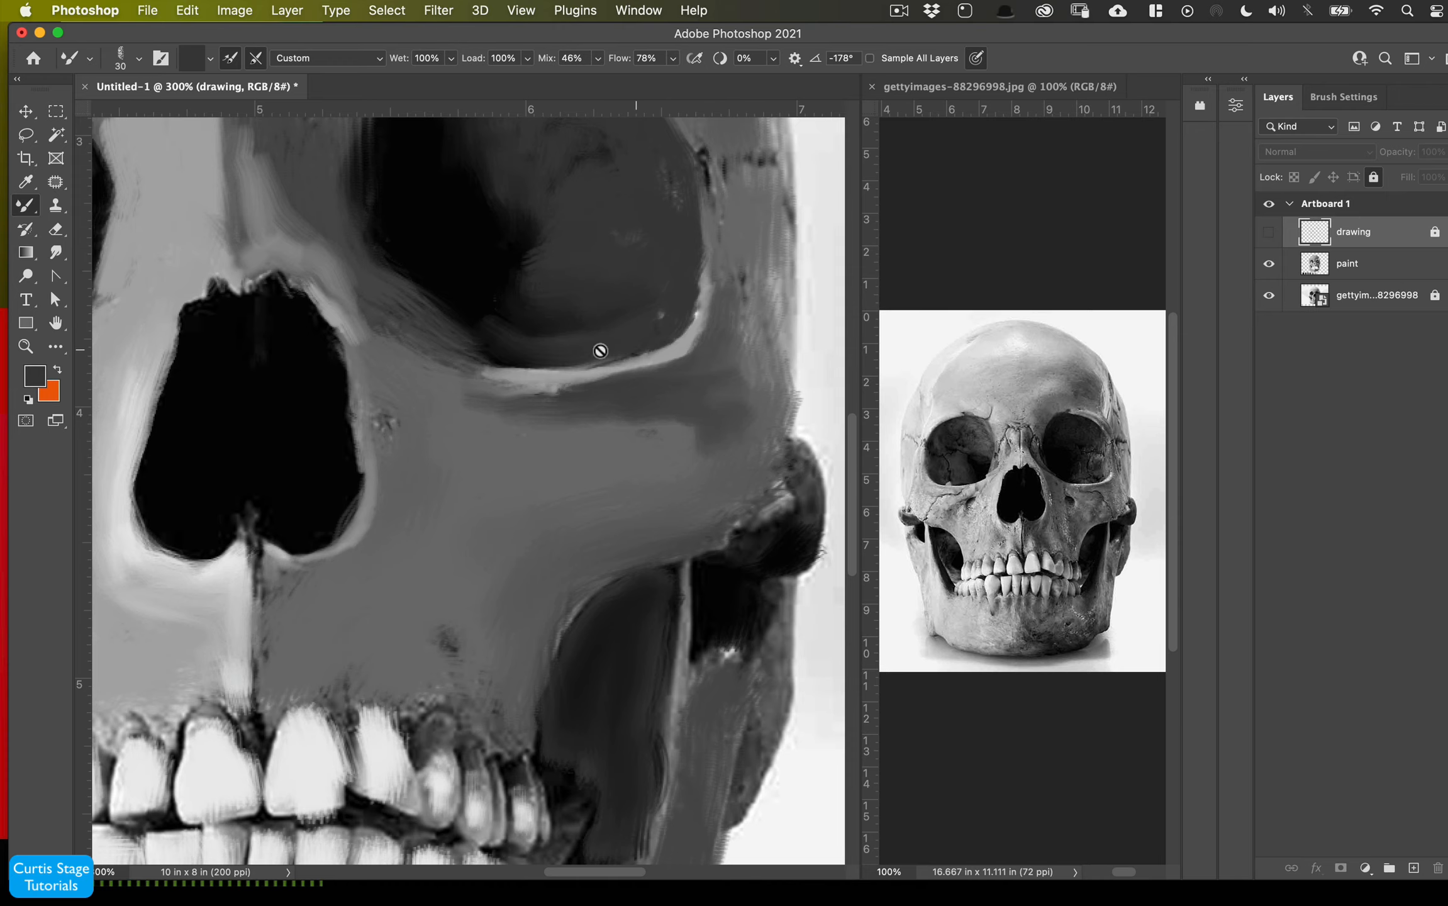
- Select the paint layer and paint vertical strokes on the upper jaw right of the nasal opening
scroll(570, 369, "right", 1)
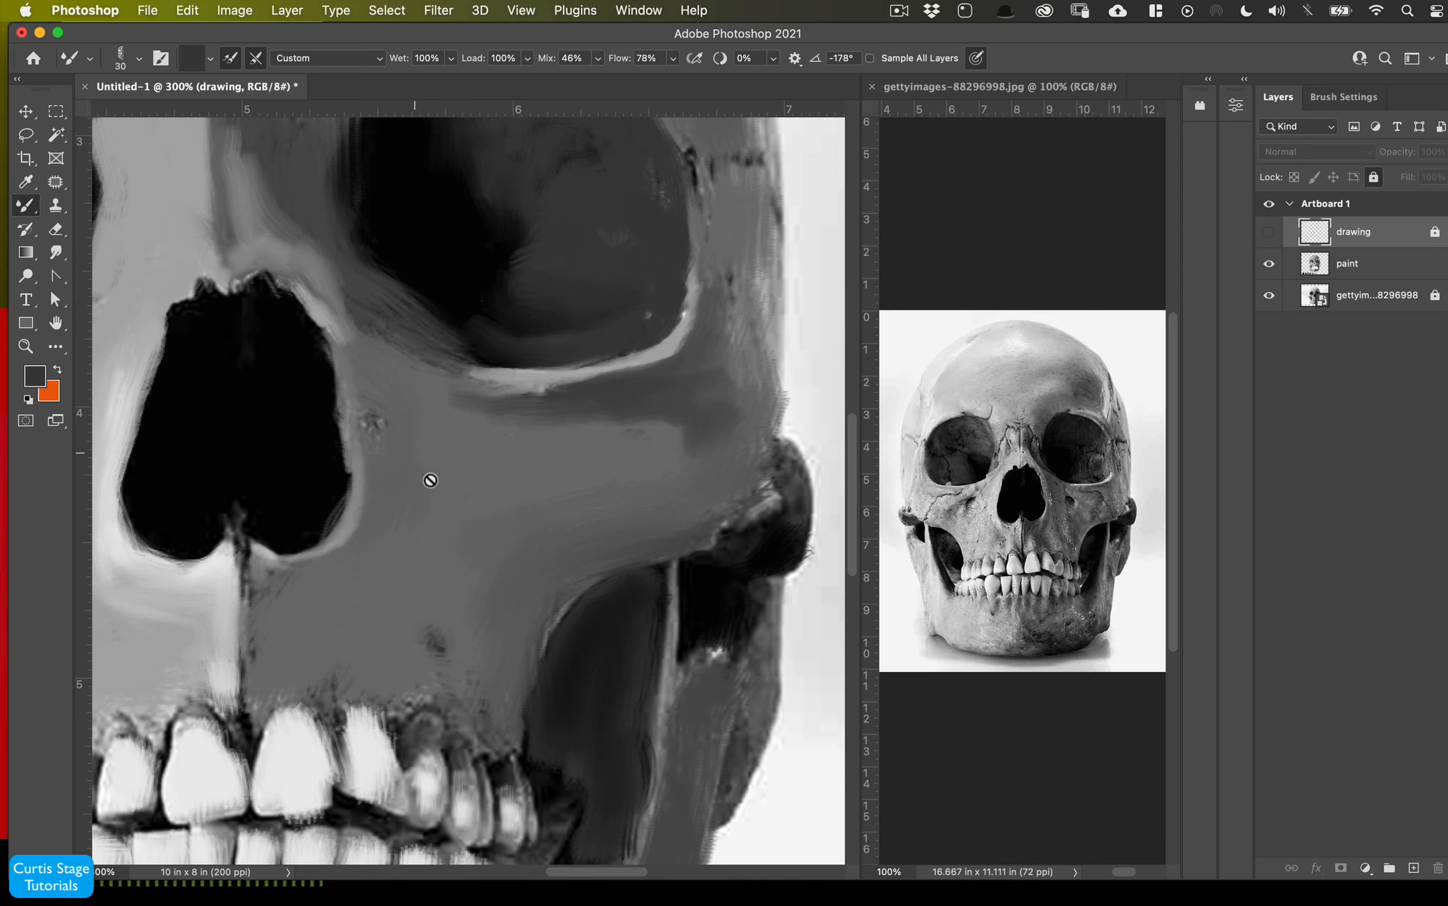
left_click_drag(521, 438, 703, 314)
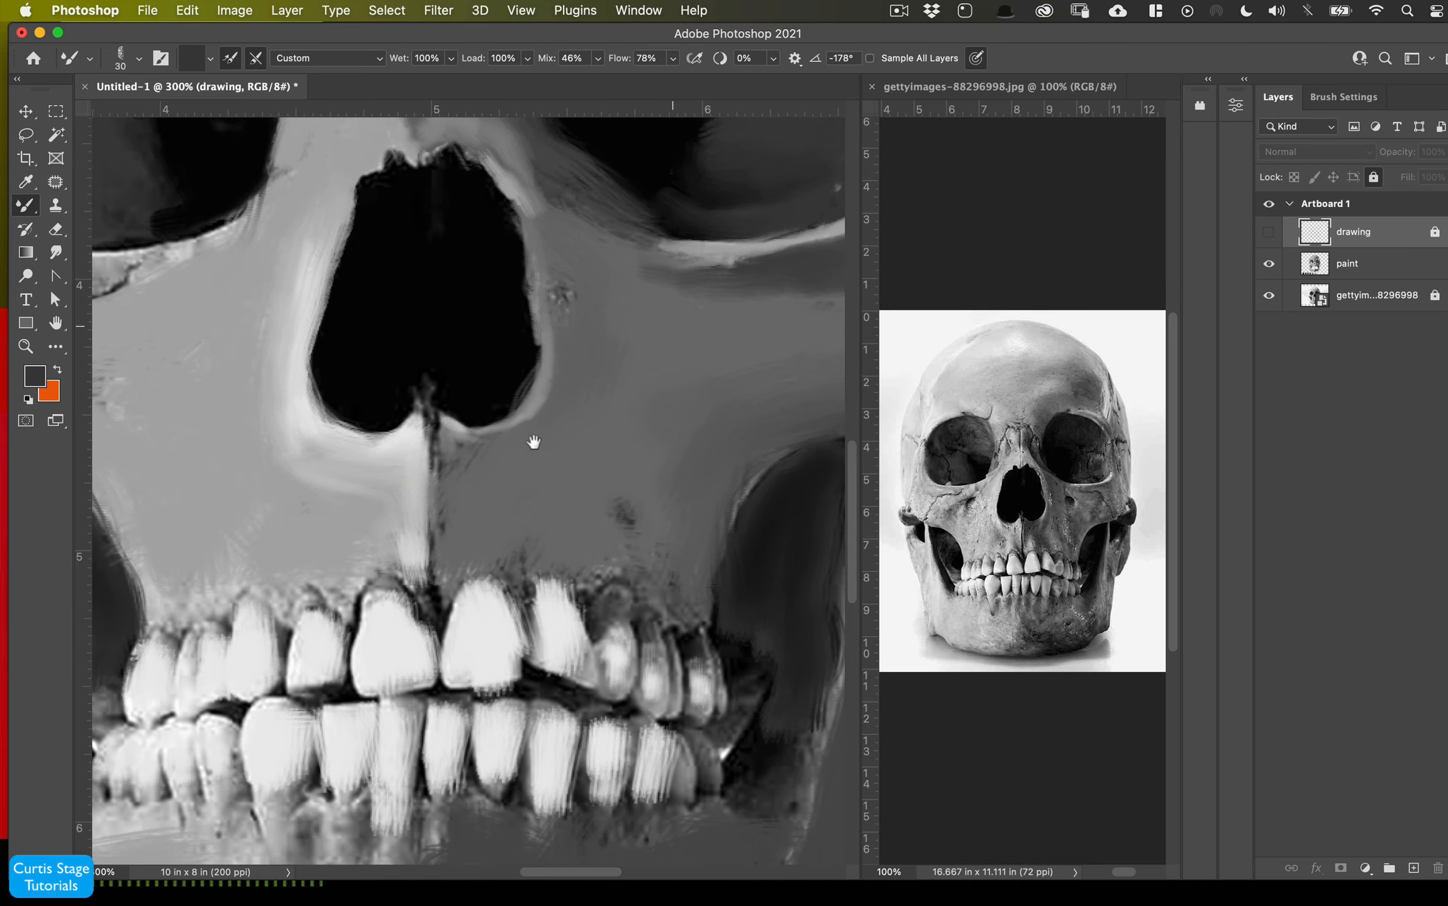
left_click(1307, 267)
mouse_move(434, 557)
left_mouse_down()
mouse_move(477, 451)
mouse_move(547, 426)
mouse_move(531, 467)
mouse_move(483, 465)
left_mouse_up()
mouse_move(567, 252)
left_mouse_down()
mouse_move(598, 251)
mouse_move(520, 539)
mouse_move(552, 557)
left_mouse_up()
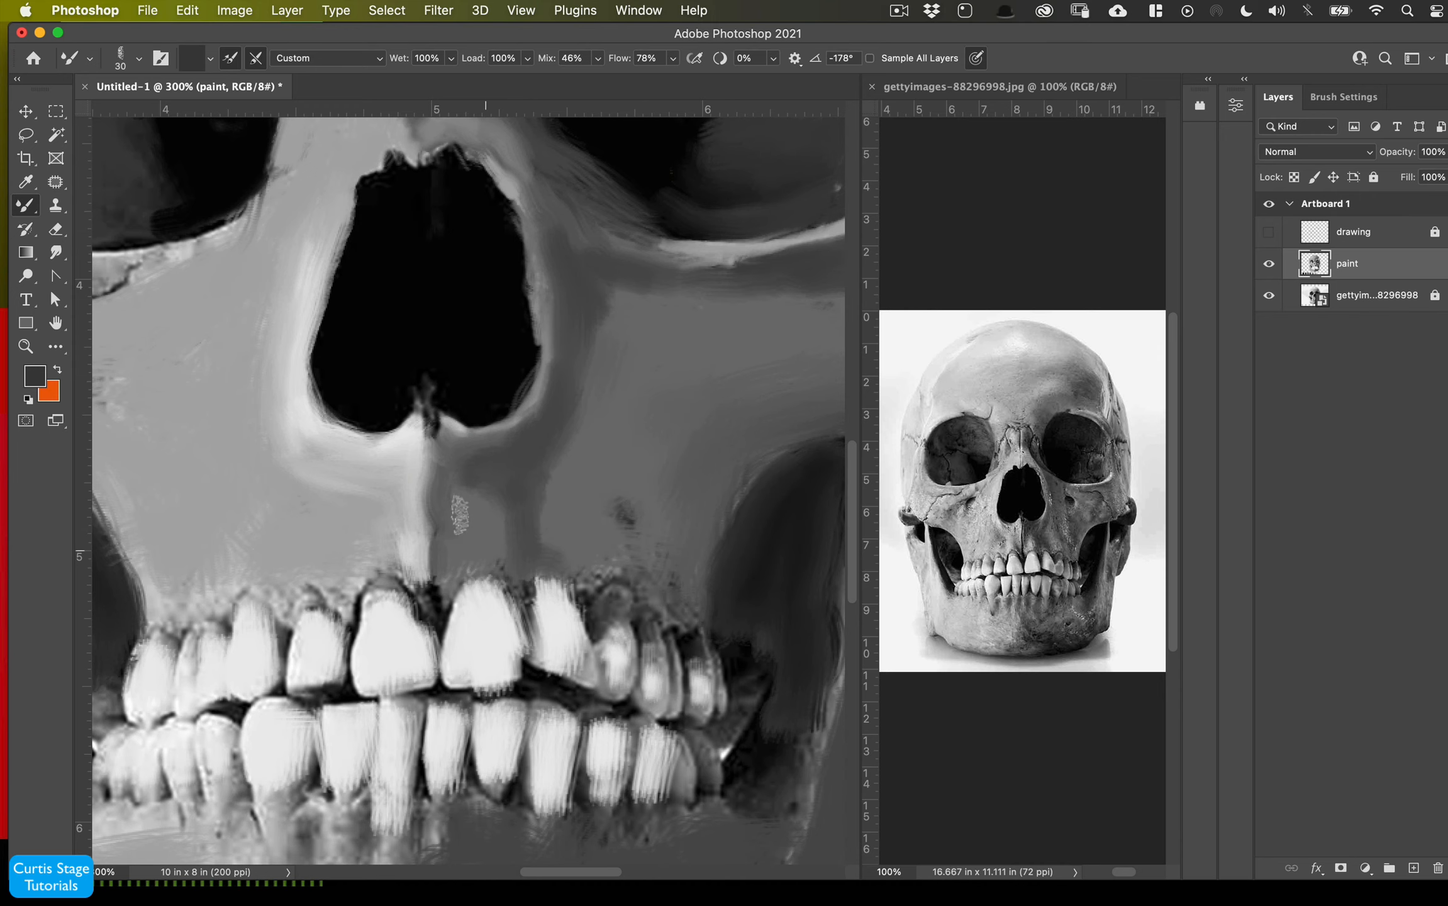
- Zoom to 400% and blend sampled gray strokes over the area above the front teeth
key("super+plus")
mouse_move(432, 514)
left_mouse_down()
mouse_move(440, 464)
mouse_move(646, 574)
left_mouse_up()
mouse_move(582, 466)
left_mouse_down()
mouse_move(483, 551)
mouse_move(487, 469)
mouse_move(502, 529)
mouse_move(320, 571)
mouse_move(476, 555)
mouse_move(469, 491)
left_mouse_up()
left_click(316, 573, "alt")
left_click_drag(473, 561, 458, 475)
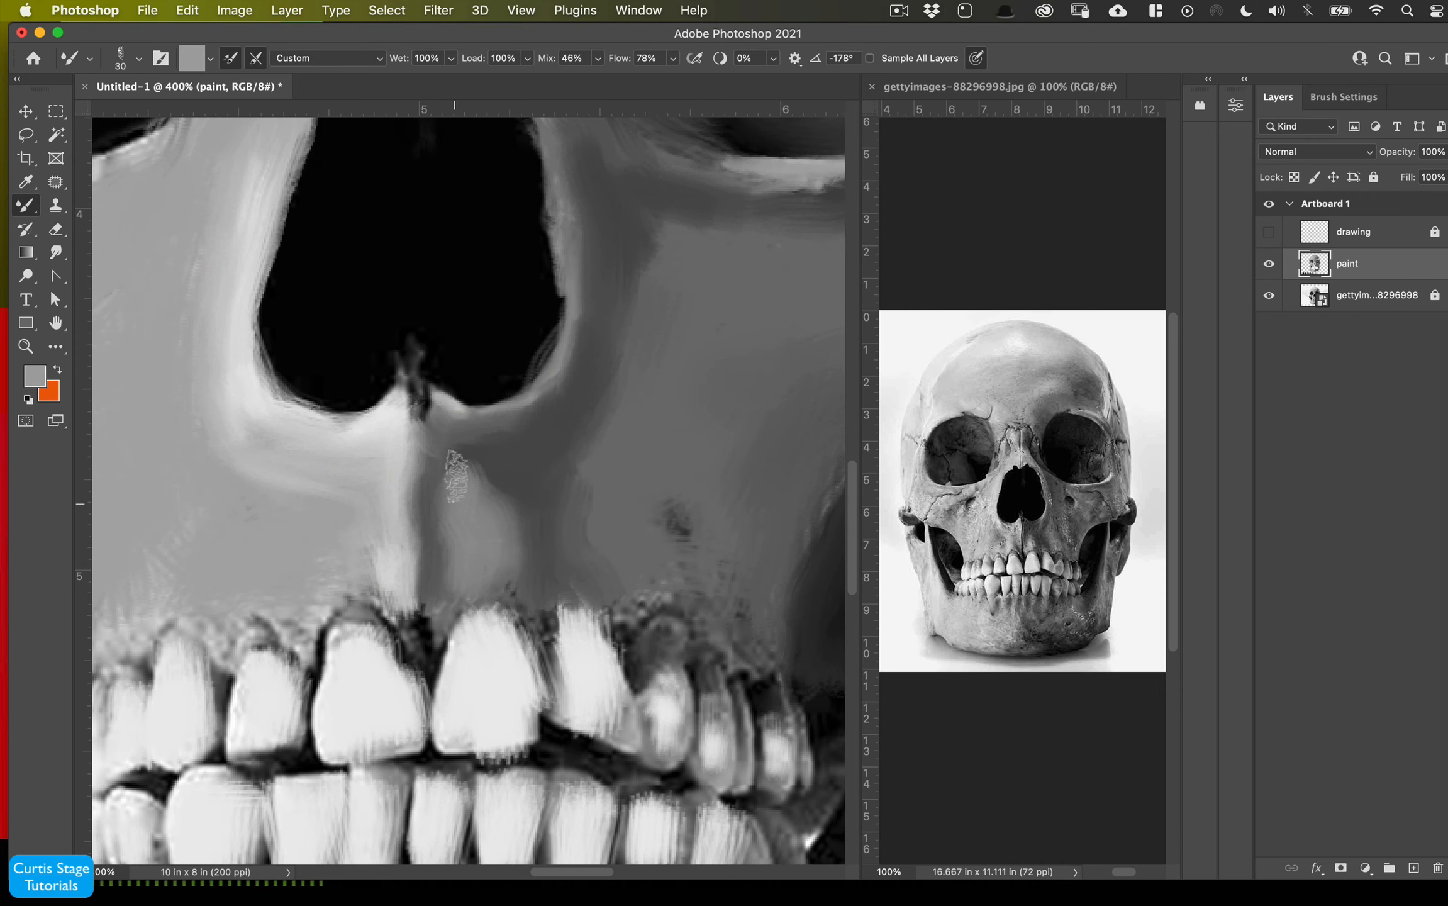
- Shrink the brush to 10 px, sample black and paint a dark gum line along the top of the front teeth
key("bracketleft")
key("bracketleft")
left_click(483, 362, "alt")
left_click_drag(449, 620, 320, 659)
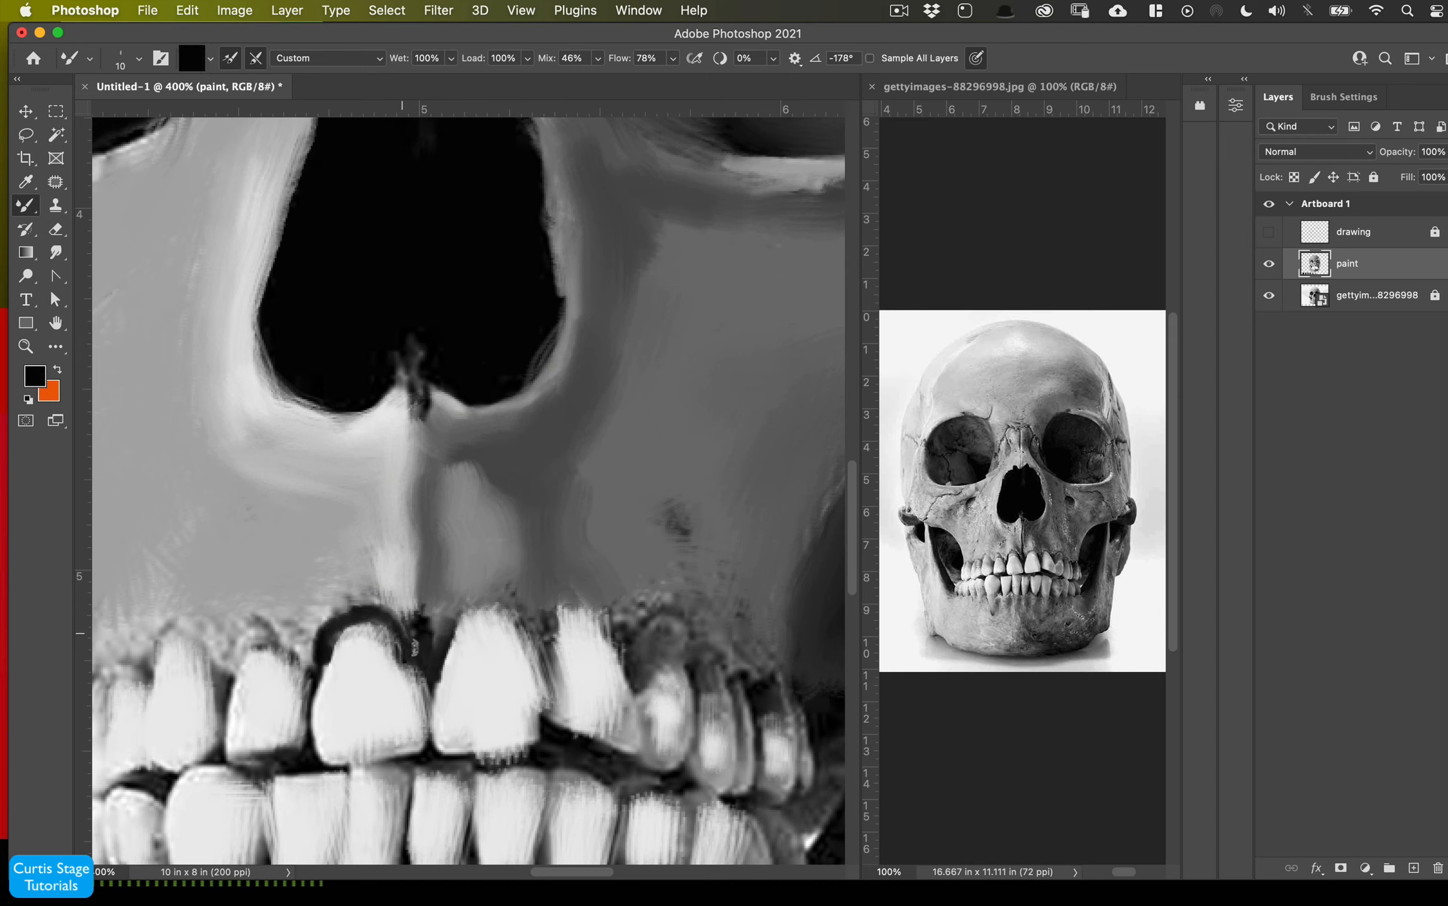
mouse_move(441, 647)
left_mouse_down()
mouse_move(539, 649)
mouse_move(453, 758)
mouse_move(547, 635)
mouse_move(434, 626)
left_mouse_up()
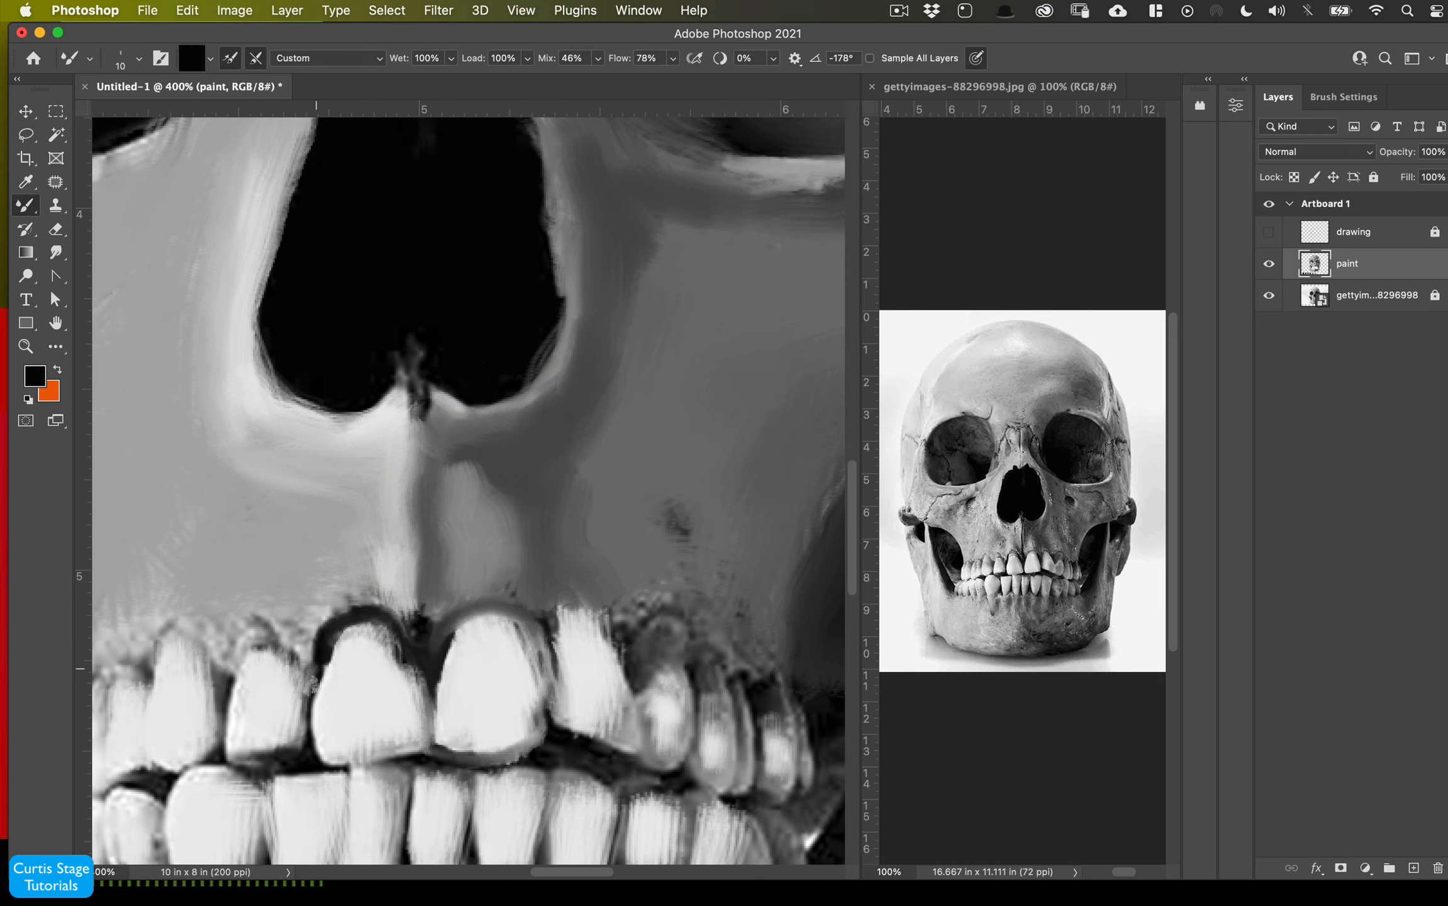
- Outline the upper teeth and their gum edges with dark strokes of the mixer brush
mouse_move(314, 666)
left_mouse_down()
mouse_move(317, 754)
mouse_move(249, 766)
left_mouse_up()
left_click_drag(618, 638, 548, 651)
mouse_move(549, 651)
left_mouse_down()
mouse_move(448, 623)
mouse_move(442, 666)
left_mouse_up()
mouse_move(560, 636)
left_mouse_down()
mouse_move(591, 755)
mouse_move(634, 779)
left_mouse_up()
left_click_drag(535, 754, 487, 761)
left_click_drag(626, 632, 641, 691)
left_click_drag(629, 613, 699, 654)
mouse_move(693, 720)
left_mouse_down()
mouse_move(726, 664)
mouse_move(738, 739)
left_mouse_up()
mouse_move(748, 699)
left_mouse_down()
mouse_move(780, 689)
mouse_move(797, 705)
left_mouse_up()
left_click_drag(615, 616, 560, 614)
left_click_drag(299, 664, 232, 657)
mouse_move(189, 633)
left_mouse_down()
mouse_move(234, 691)
mouse_move(197, 634)
left_mouse_up()
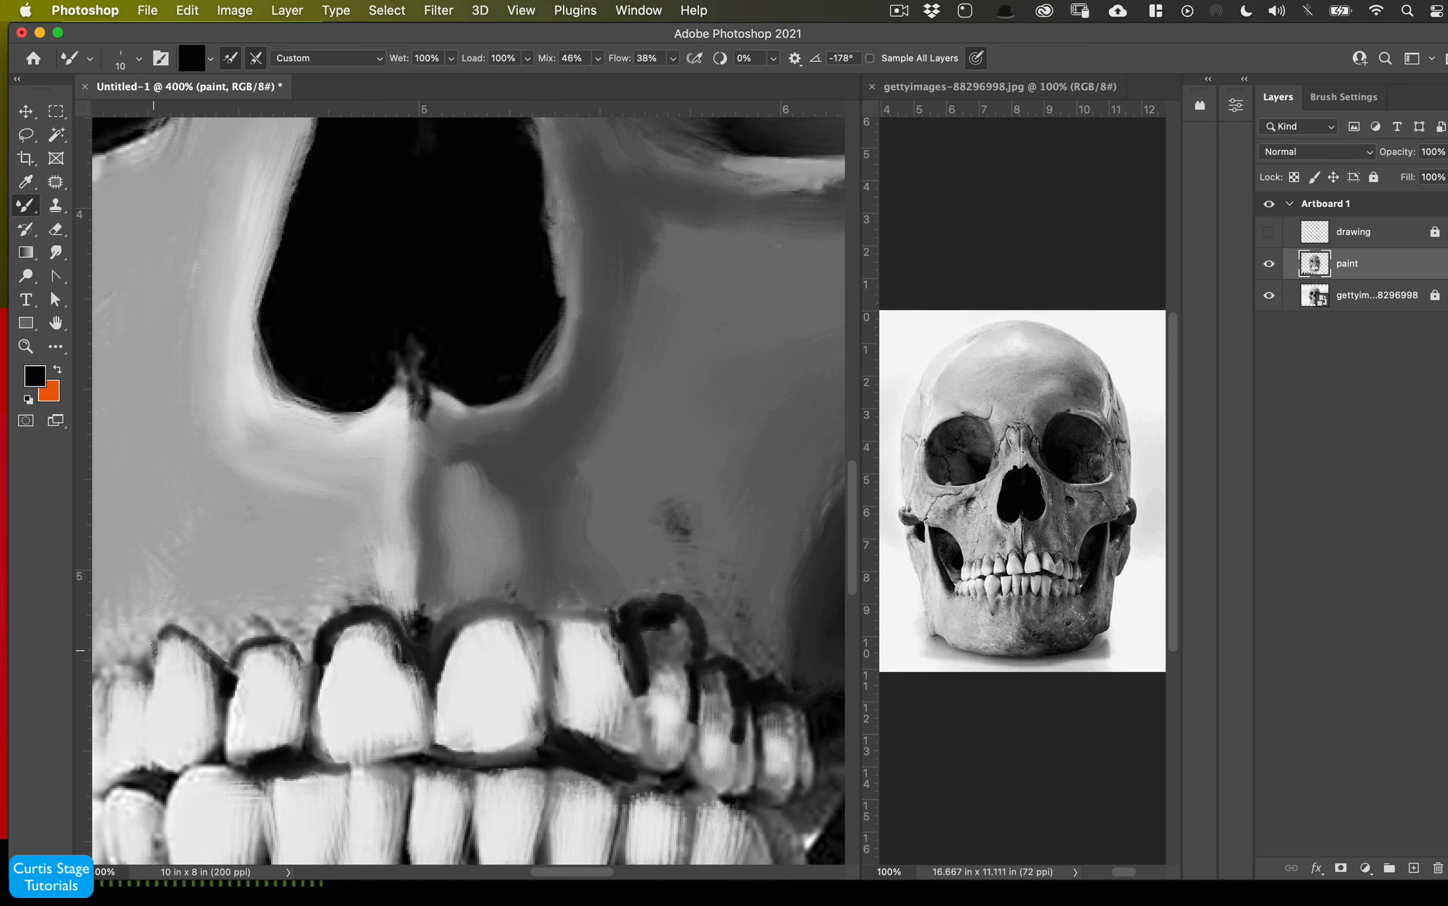
- Add dark marks beside the nasal opening and a small dark foramen on the right cheekbone
left_click_drag(339, 521, 255, 475)
left_click_drag(343, 544, 280, 487)
mouse_move(726, 276)
left_mouse_down()
mouse_move(698, 265)
mouse_move(722, 294)
left_mouse_up()
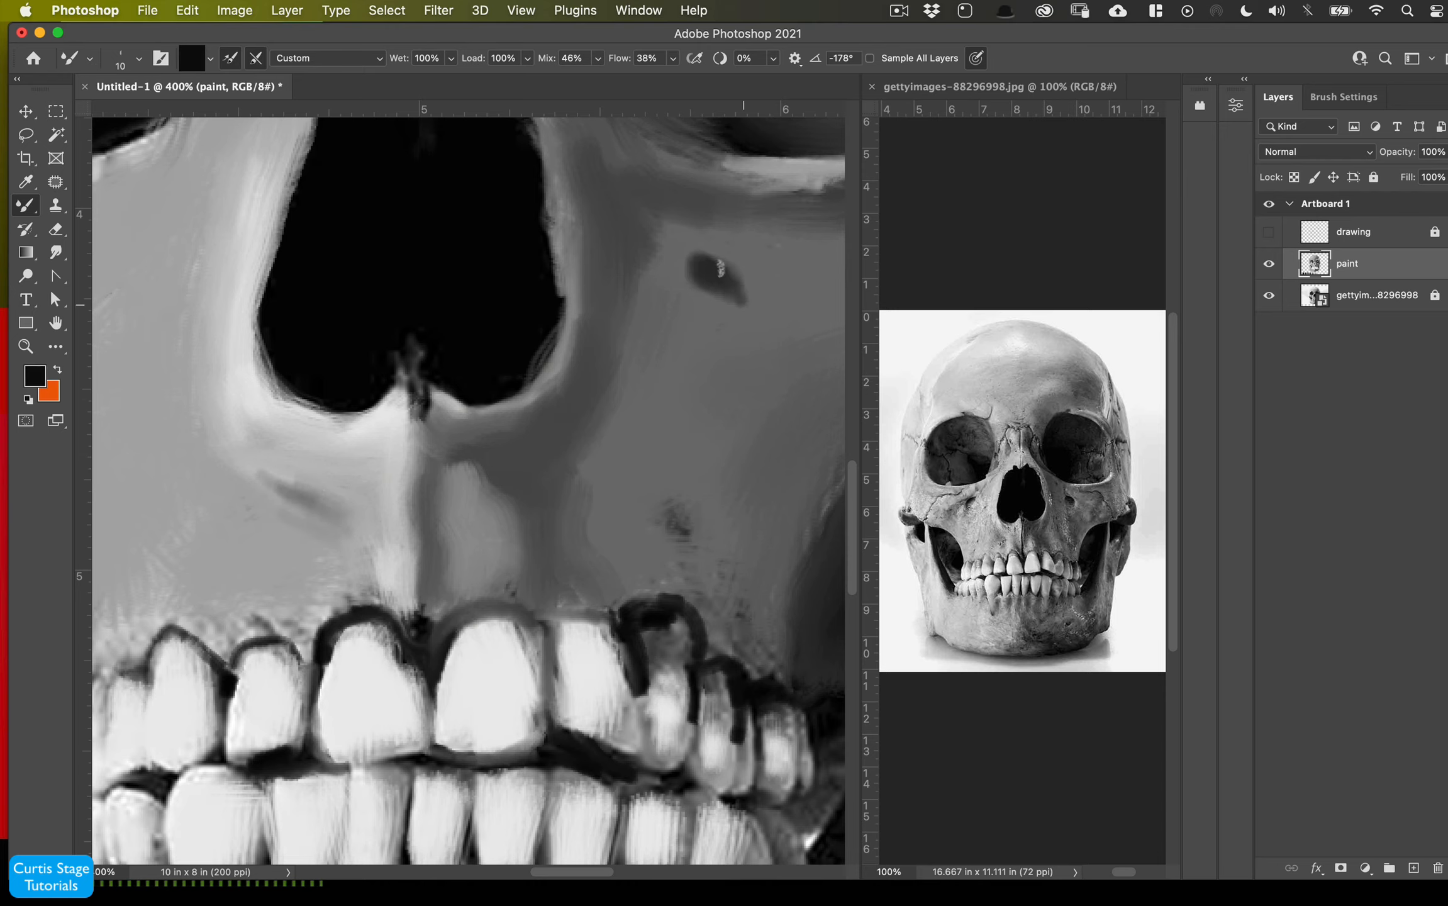
- Sample white from the teeth and lay light strokes over the chin and left jaw
left_click(451, 668, "alt")
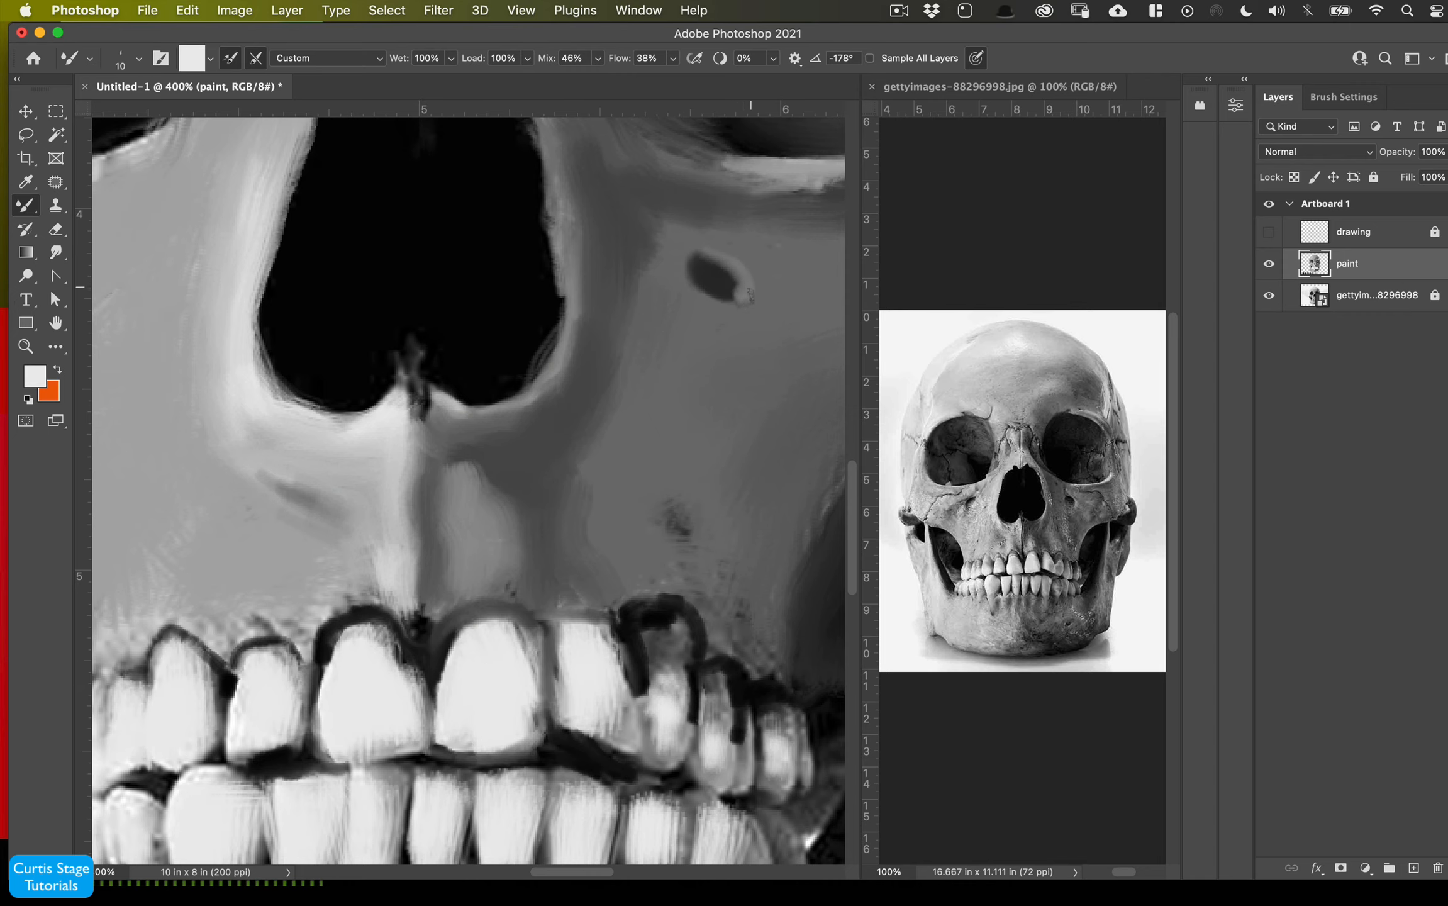
key("super+1")
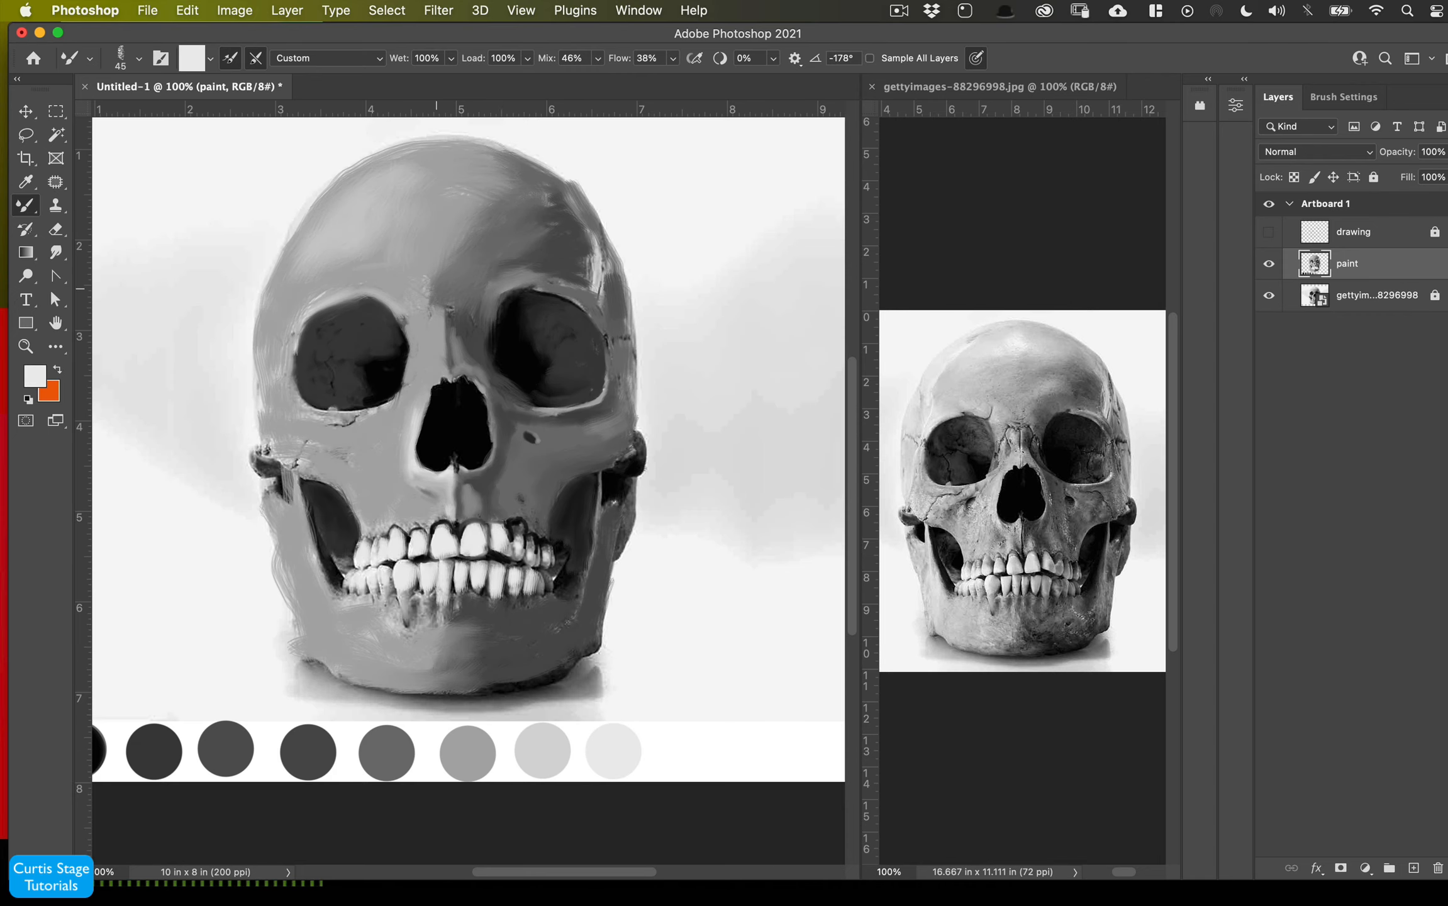
left_click_drag(415, 640, 466, 632)
mouse_move(601, 590)
left_mouse_down()
mouse_move(603, 616)
mouse_move(576, 651)
left_mouse_up()
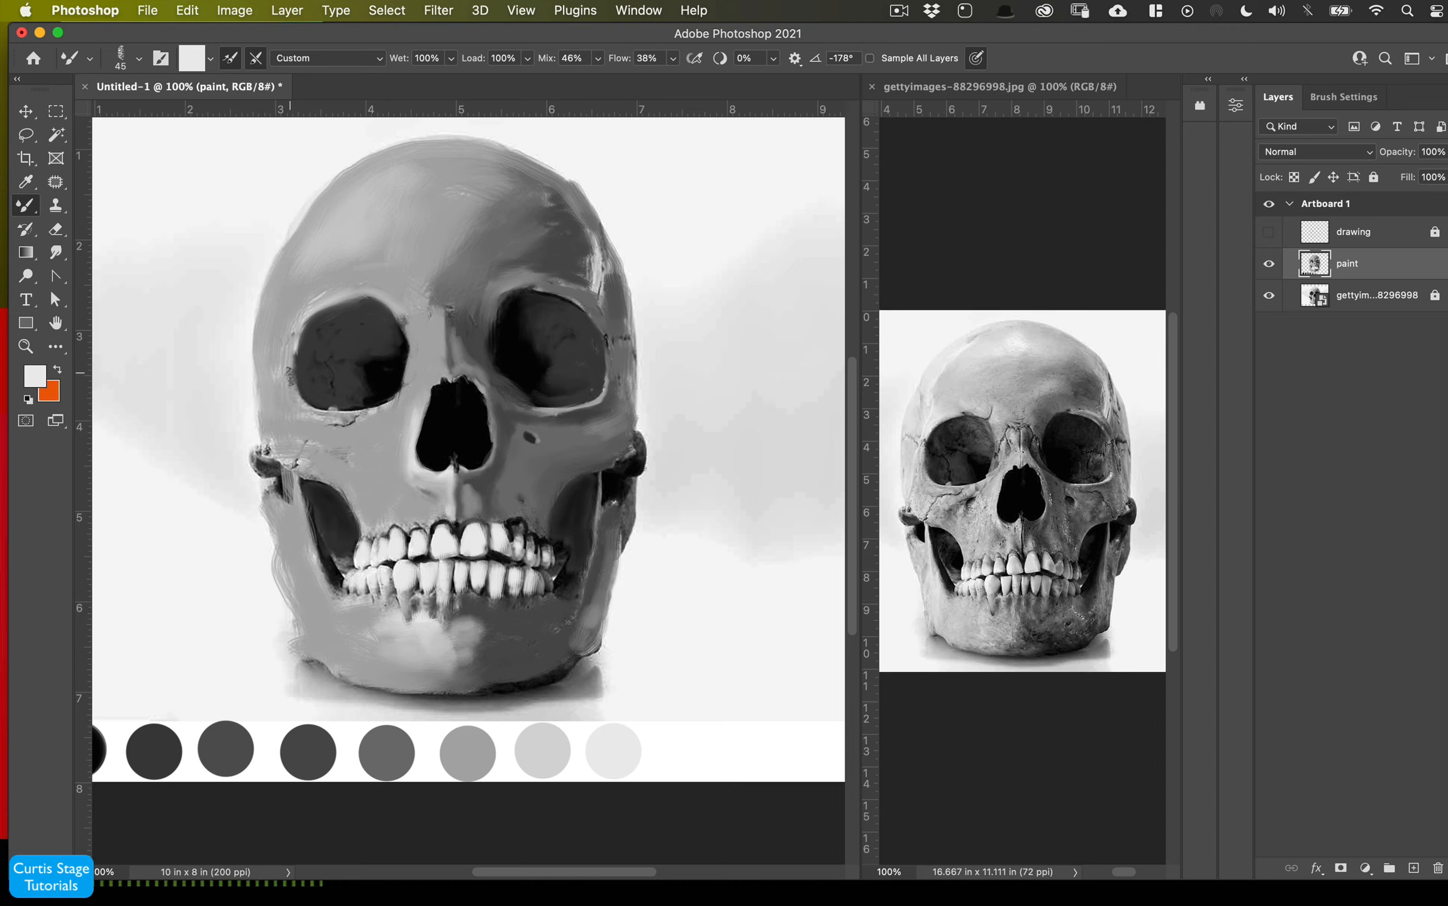
mouse_move(293, 385)
left_mouse_down()
mouse_move(327, 304)
mouse_move(270, 334)
left_mouse_up()
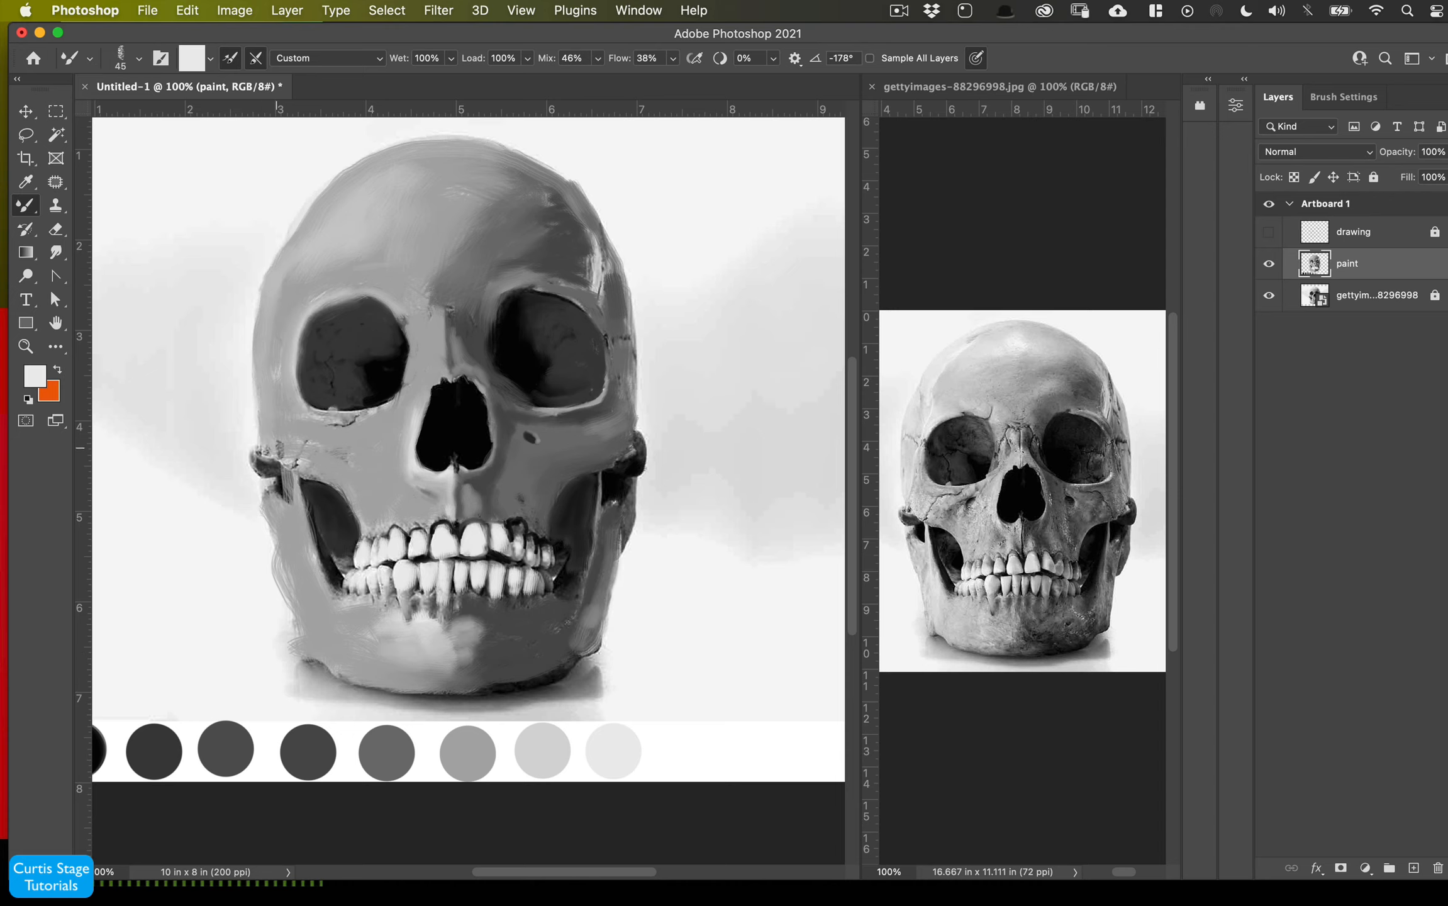
- Pick the dark gray swatch and shade the left side of the jaw and cheek
left_click(236, 738, "alt")
left_click_drag(268, 514, 341, 672)
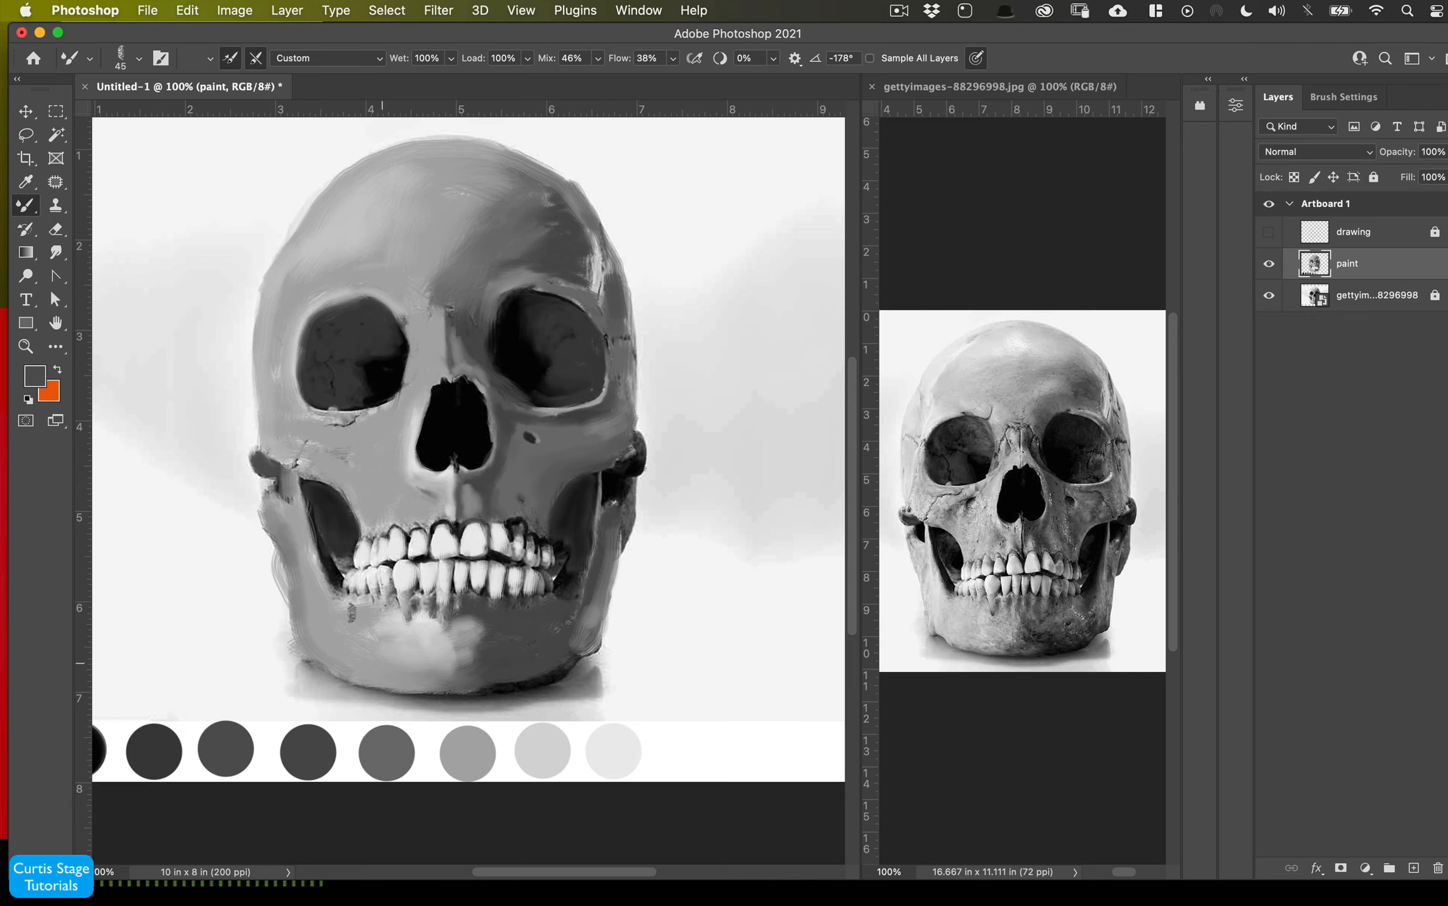
left_click_drag(308, 483, 318, 535)
left_click_drag(472, 679, 429, 681)
mouse_move(360, 566)
left_mouse_down()
mouse_move(356, 554)
mouse_move(345, 576)
left_mouse_up()
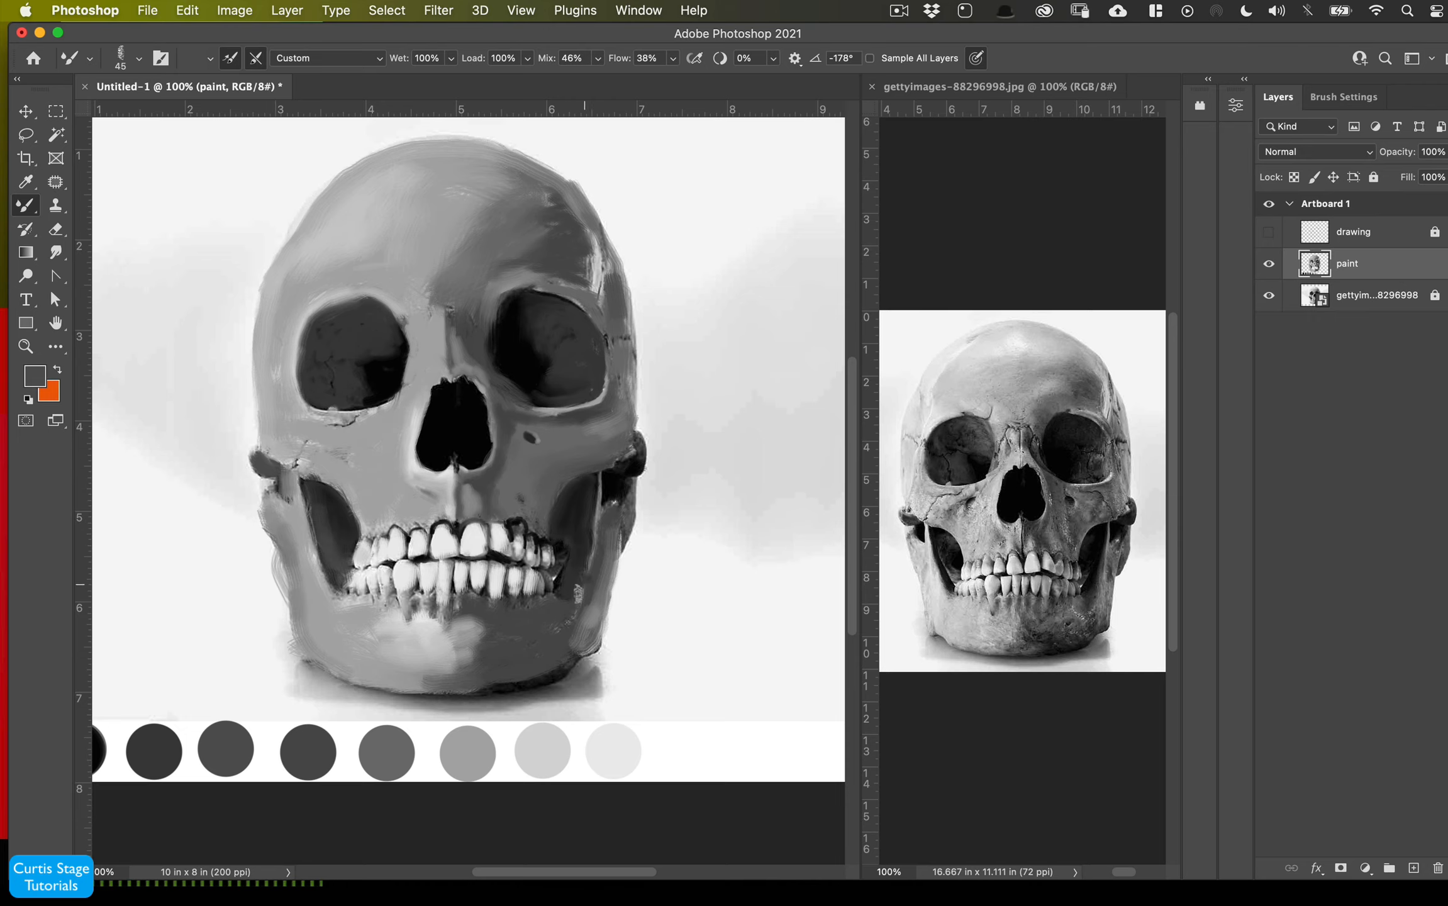
- Move the paint layer above the drawing layer and paint light gray strokes on the right jaw and left cheek
left_click(541, 748, "alt")
key("super+bracketright")
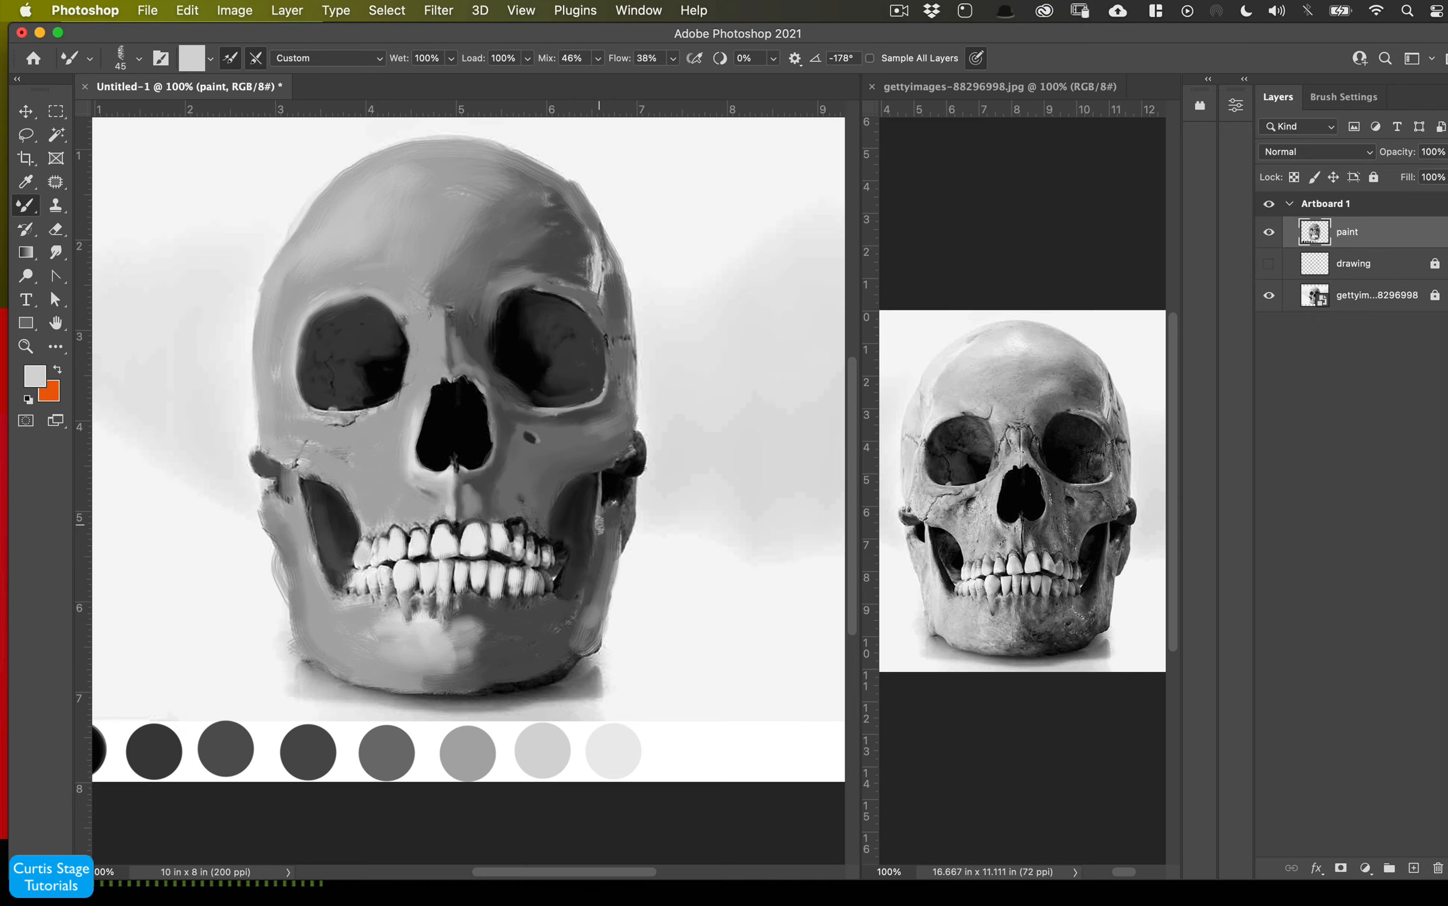
key("super+plus")
left_click_drag(737, 464, 725, 582)
key("bracketleft")
key("bracketleft")
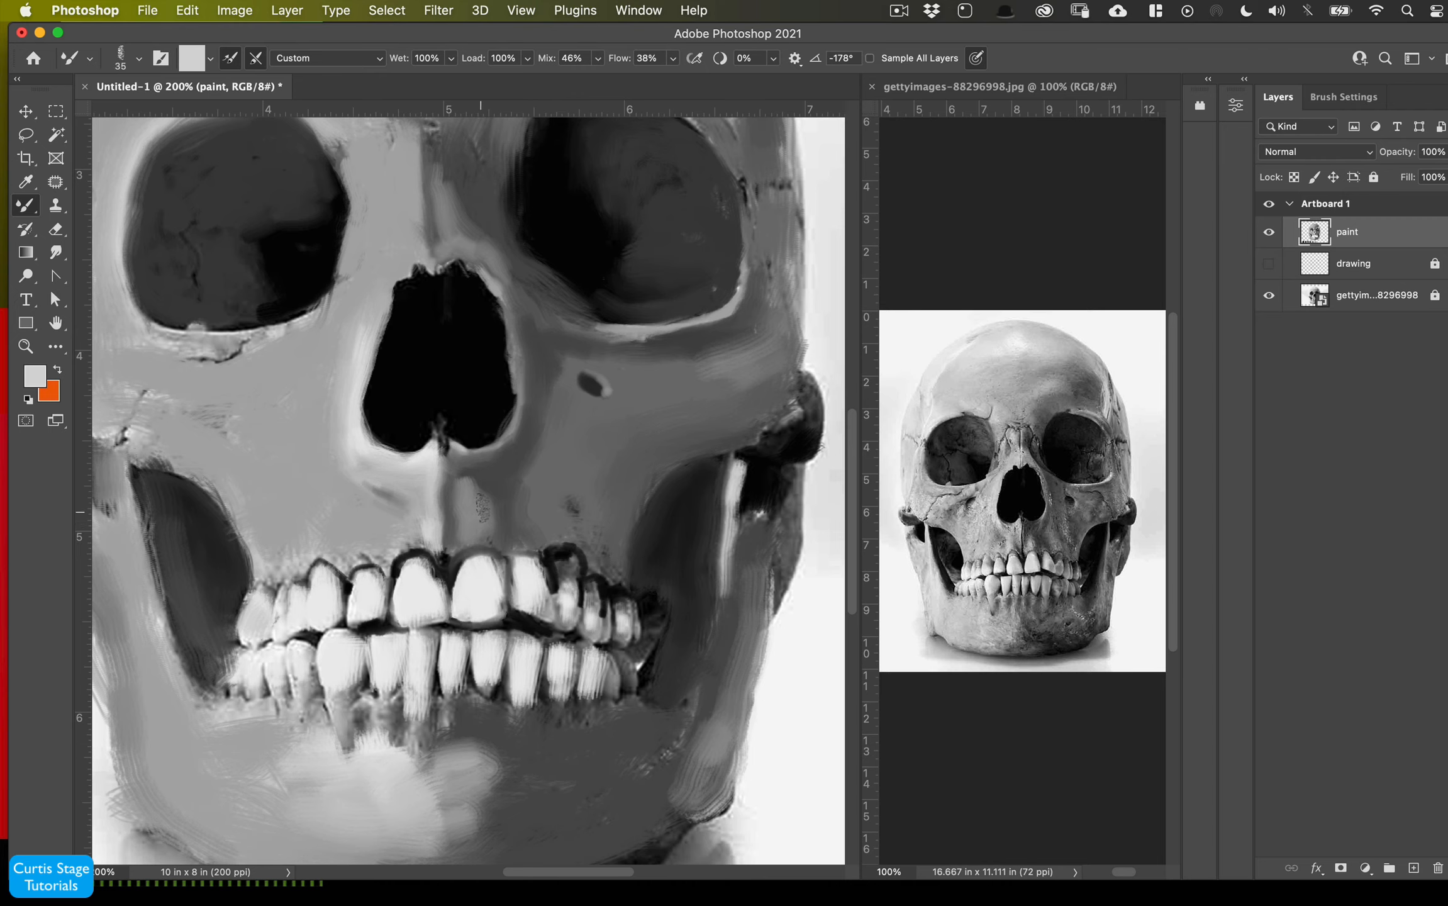
left_click_drag(483, 507, 476, 527)
mouse_move(306, 337)
left_mouse_down()
mouse_move(126, 335)
mouse_move(145, 409)
mouse_move(264, 391)
left_mouse_up()
- Set the foreground color to pure white and paint a highlight up the nasal bone
left_click(35, 376)
left_click_drag(106, 655, 102, 637)
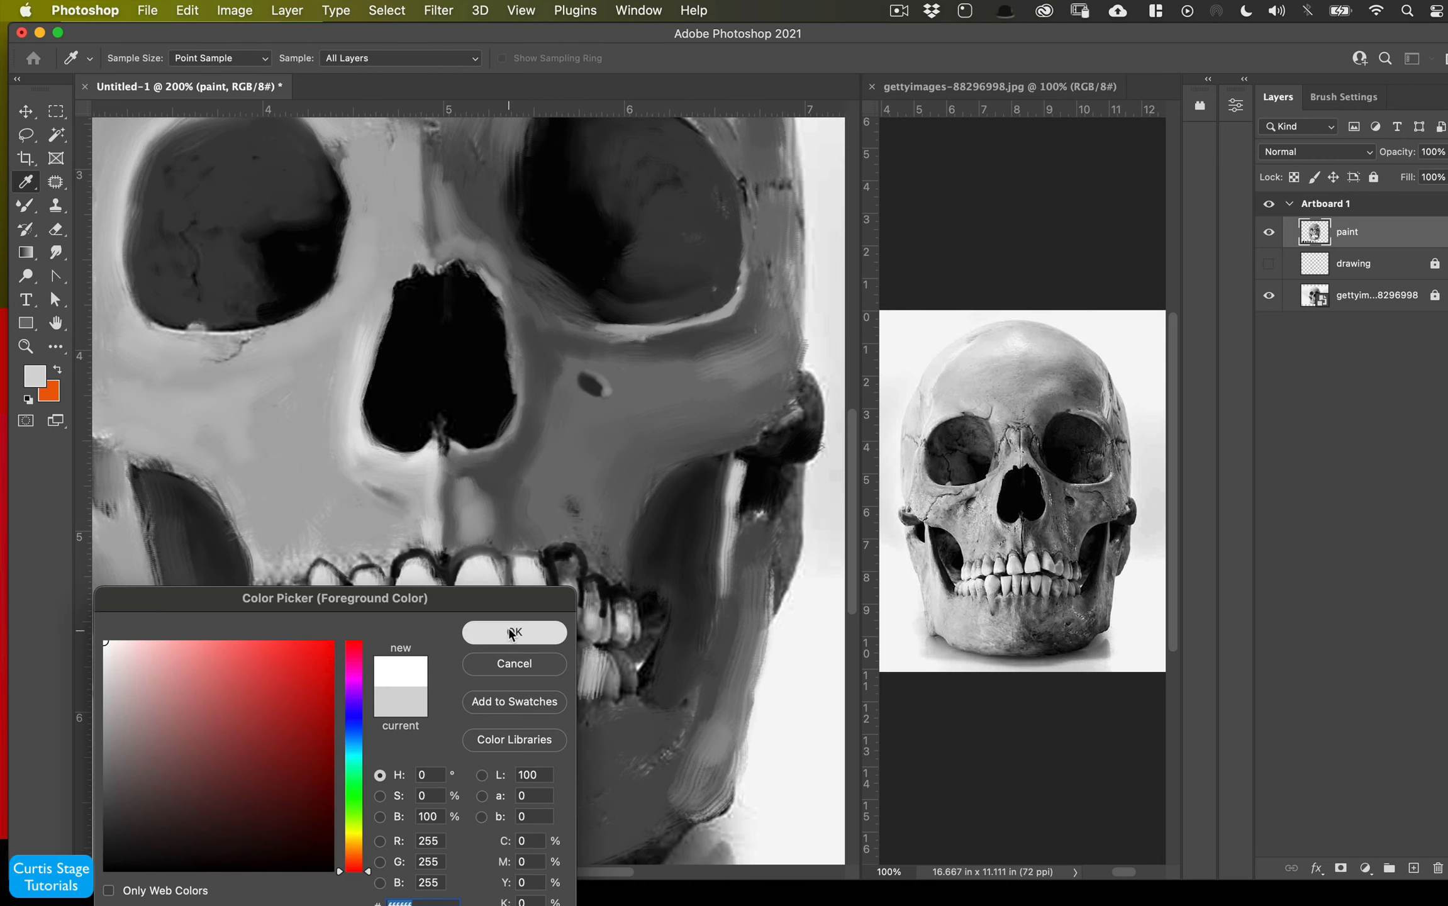
left_click(514, 631)
key("bracketright")
key("bracketright")
key("bracketleft")
key("bracketleft")
mouse_move(387, 271)
left_mouse_down()
mouse_move(418, 183)
mouse_move(409, 212)
left_mouse_up()
- Paint white highlights across the brow, left cheek, jaw and chin of the skull
key("super+minus")
mouse_move(417, 270)
left_mouse_down()
mouse_move(327, 239)
mouse_move(402, 169)
mouse_move(360, 267)
left_mouse_up()
mouse_move(260, 449)
left_mouse_down()
mouse_move(328, 474)
mouse_move(327, 613)
left_mouse_up()
left_click_drag(353, 681, 423, 680)
left_click_drag(449, 174, 426, 171)
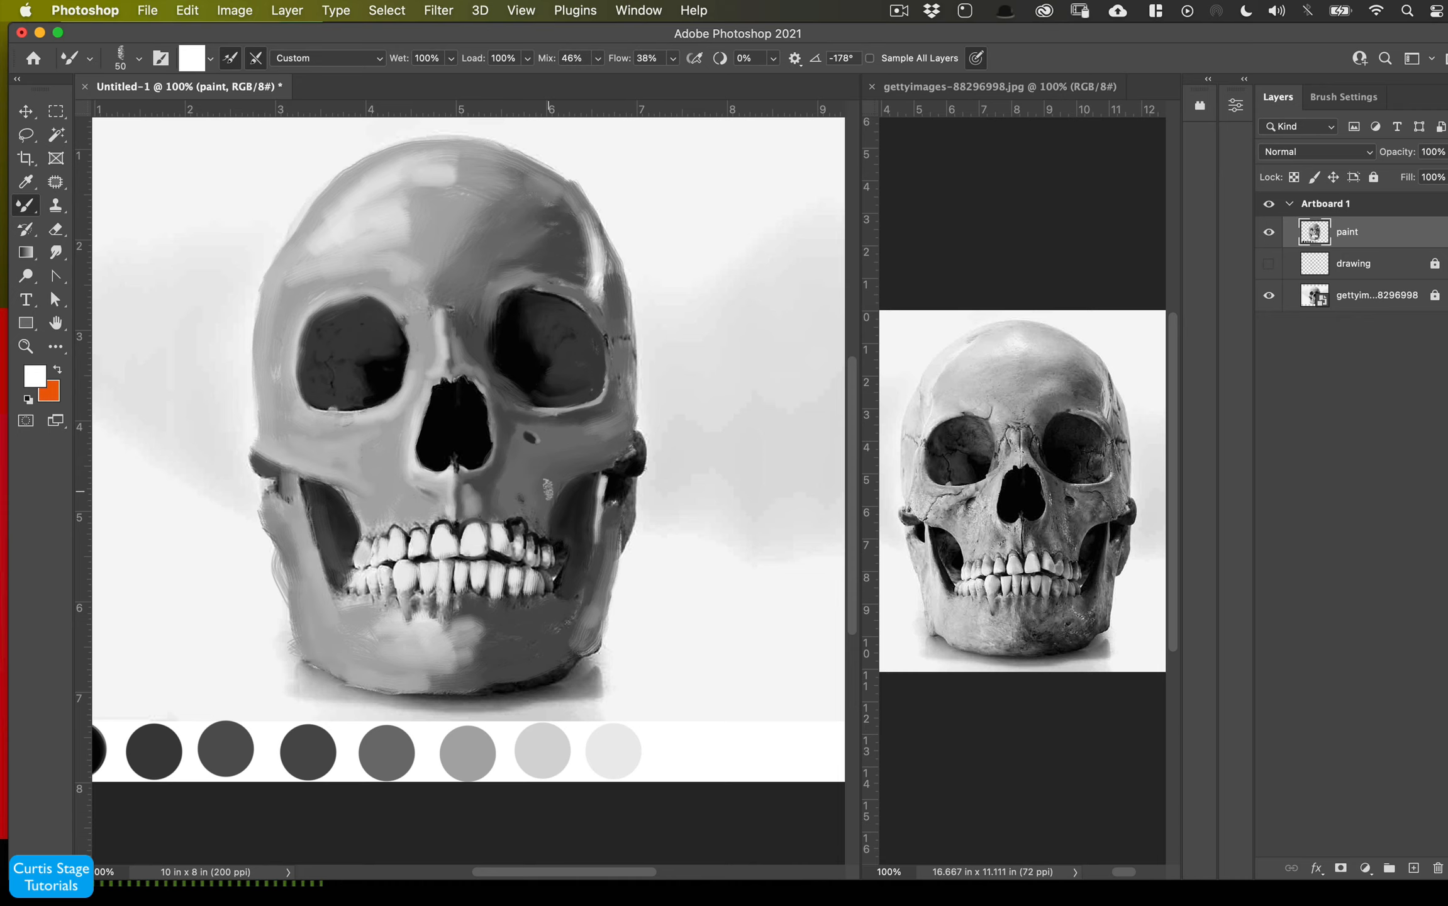
left_click_drag(470, 661, 487, 658)
left_click_drag(557, 622, 542, 630)
left_click_drag(301, 604, 336, 658)
left_click_drag(309, 504, 329, 592)
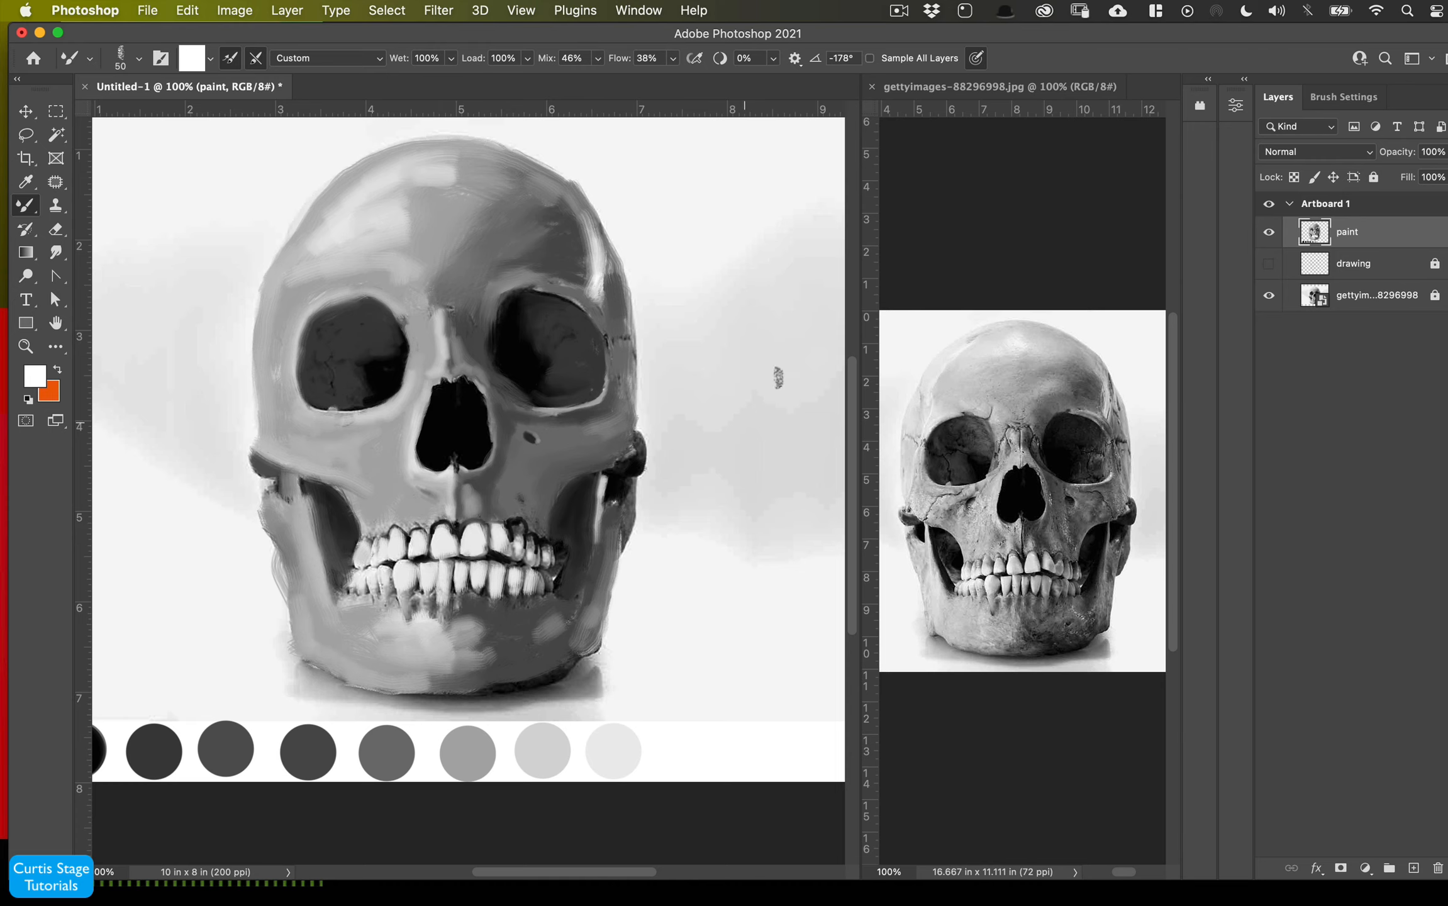
- Show the drawing layer above the paint layer, hide the reference photo layer and reselect the paint layer
left_click(1269, 264)
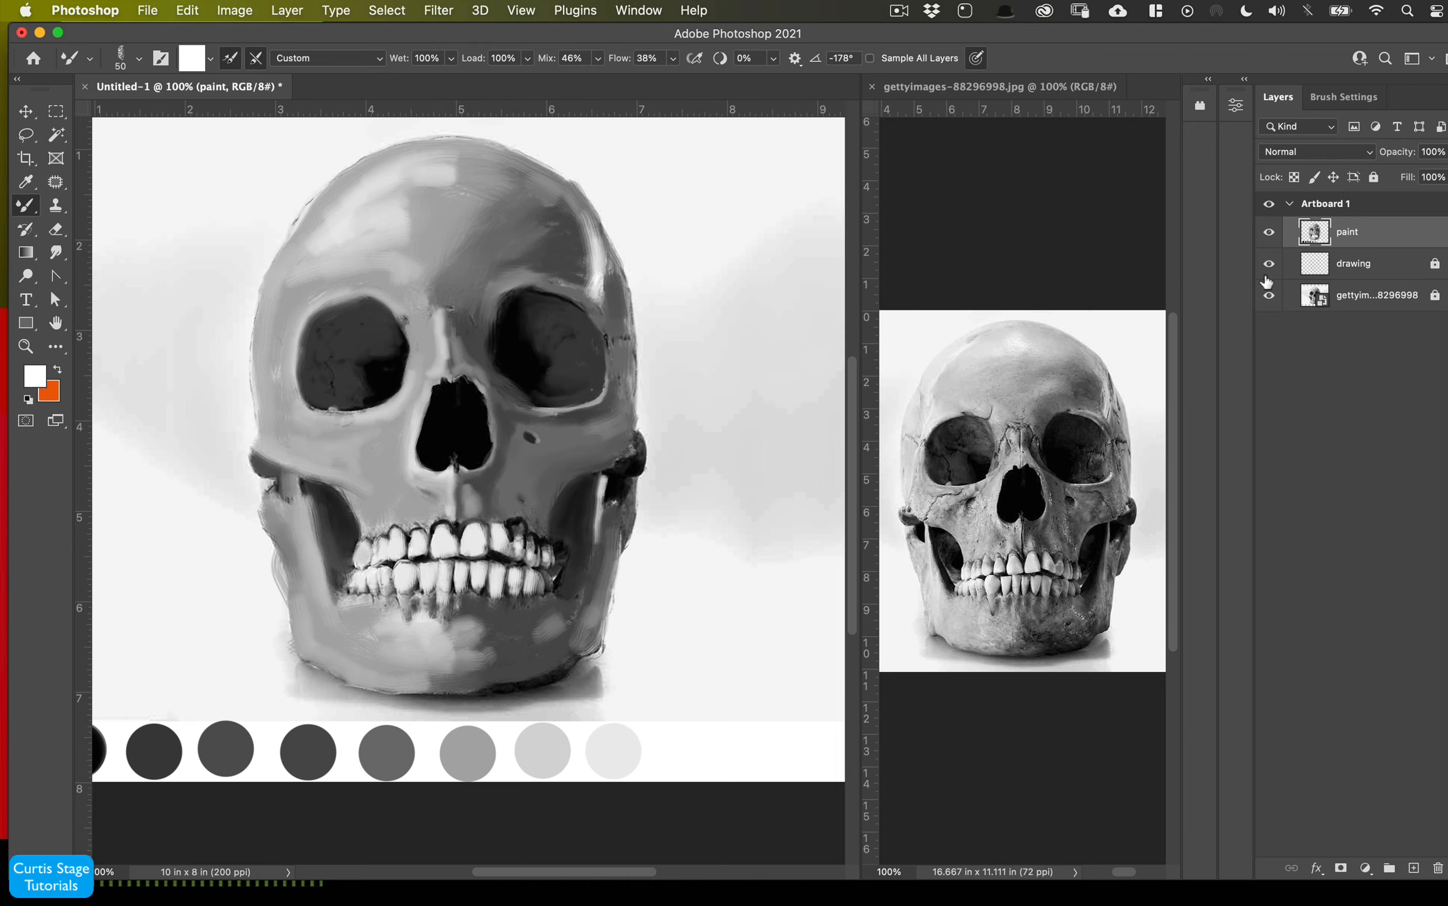
mouse_move(1343, 275)
left_mouse_down()
mouse_move(1327, 220)
mouse_move(1328, 246)
left_mouse_up()
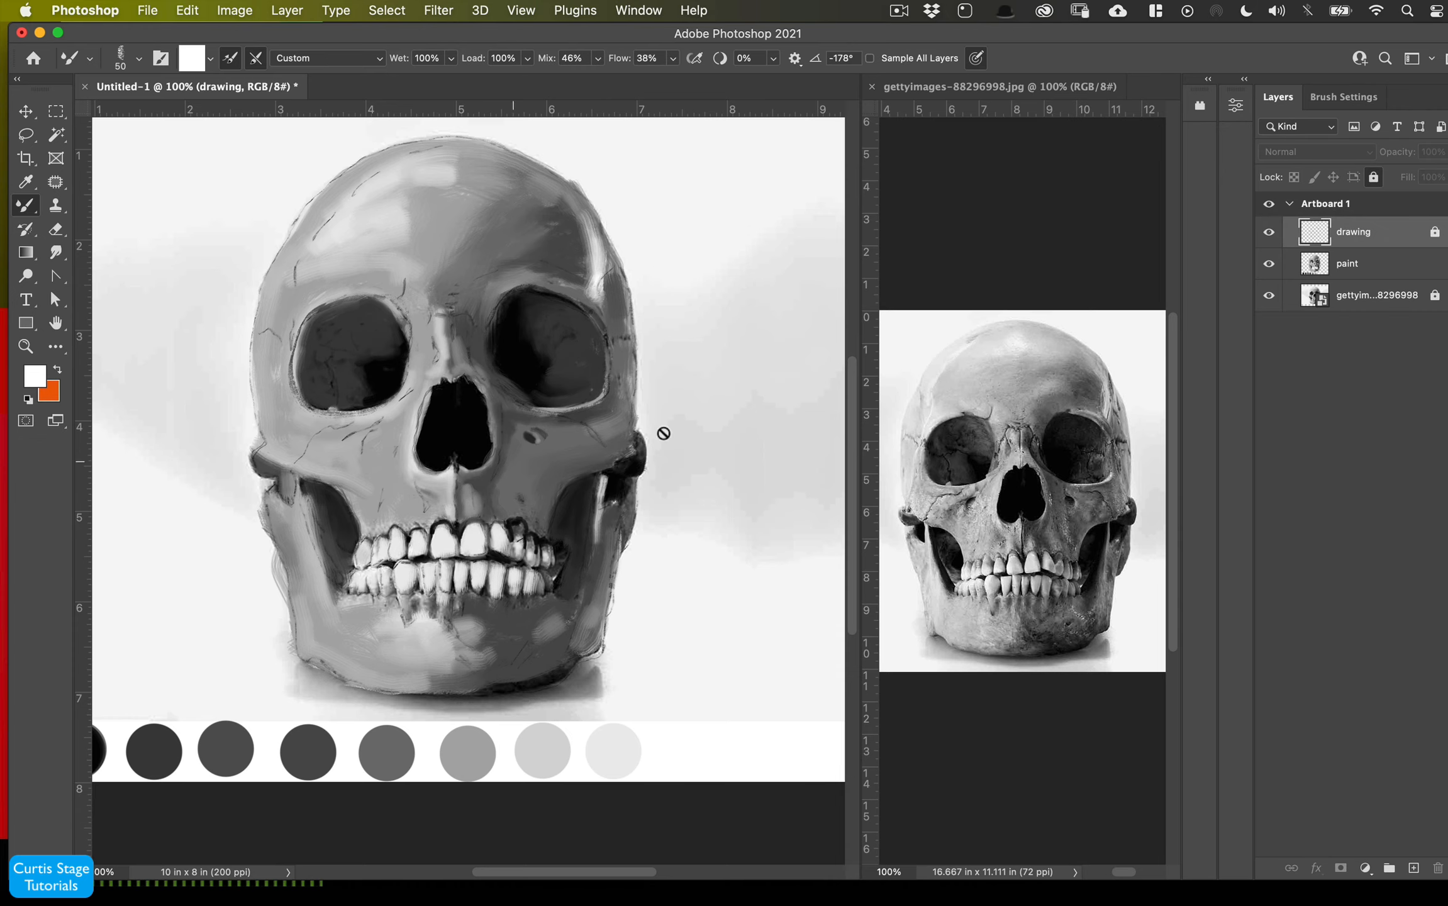
left_click(1269, 296)
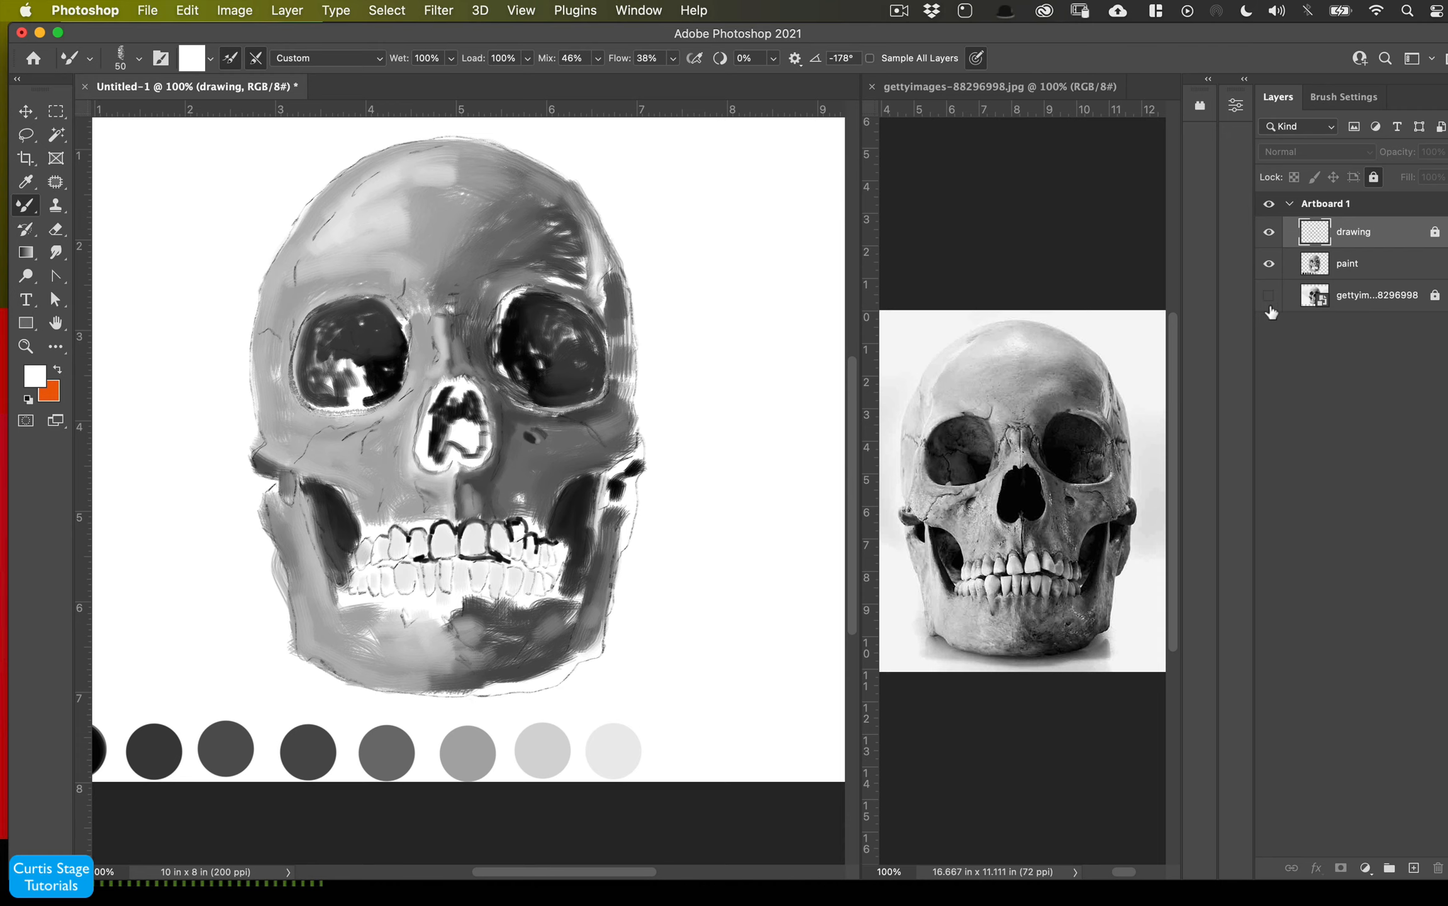
left_click(1270, 297)
left_click(1344, 270)
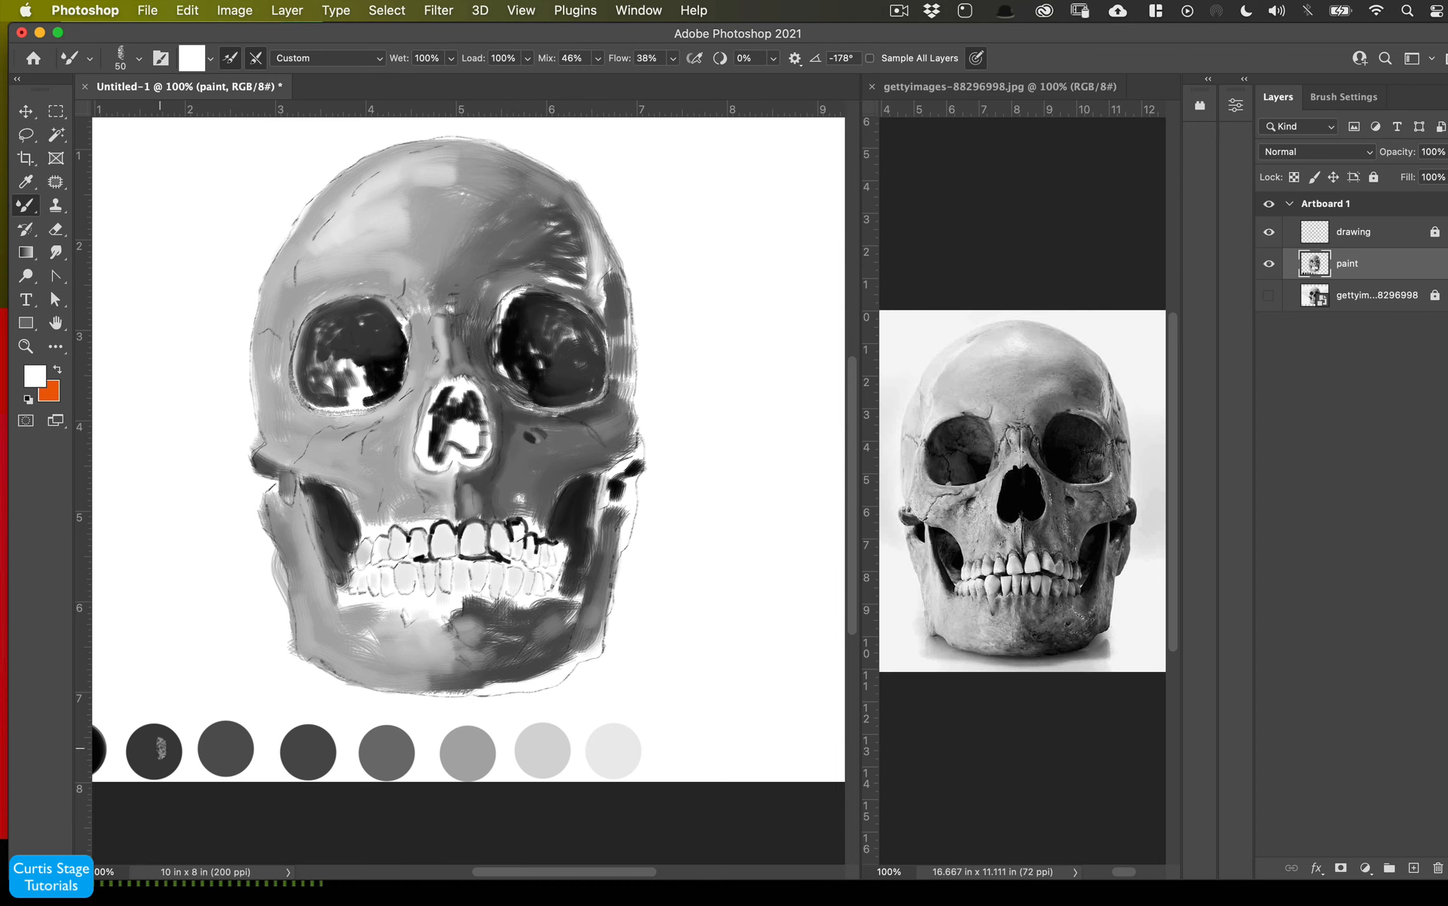
- Pick the darkest gray swatch and darken the eye sockets, nasal area, cheekbone and jaw underside
left_click(167, 736, "alt")
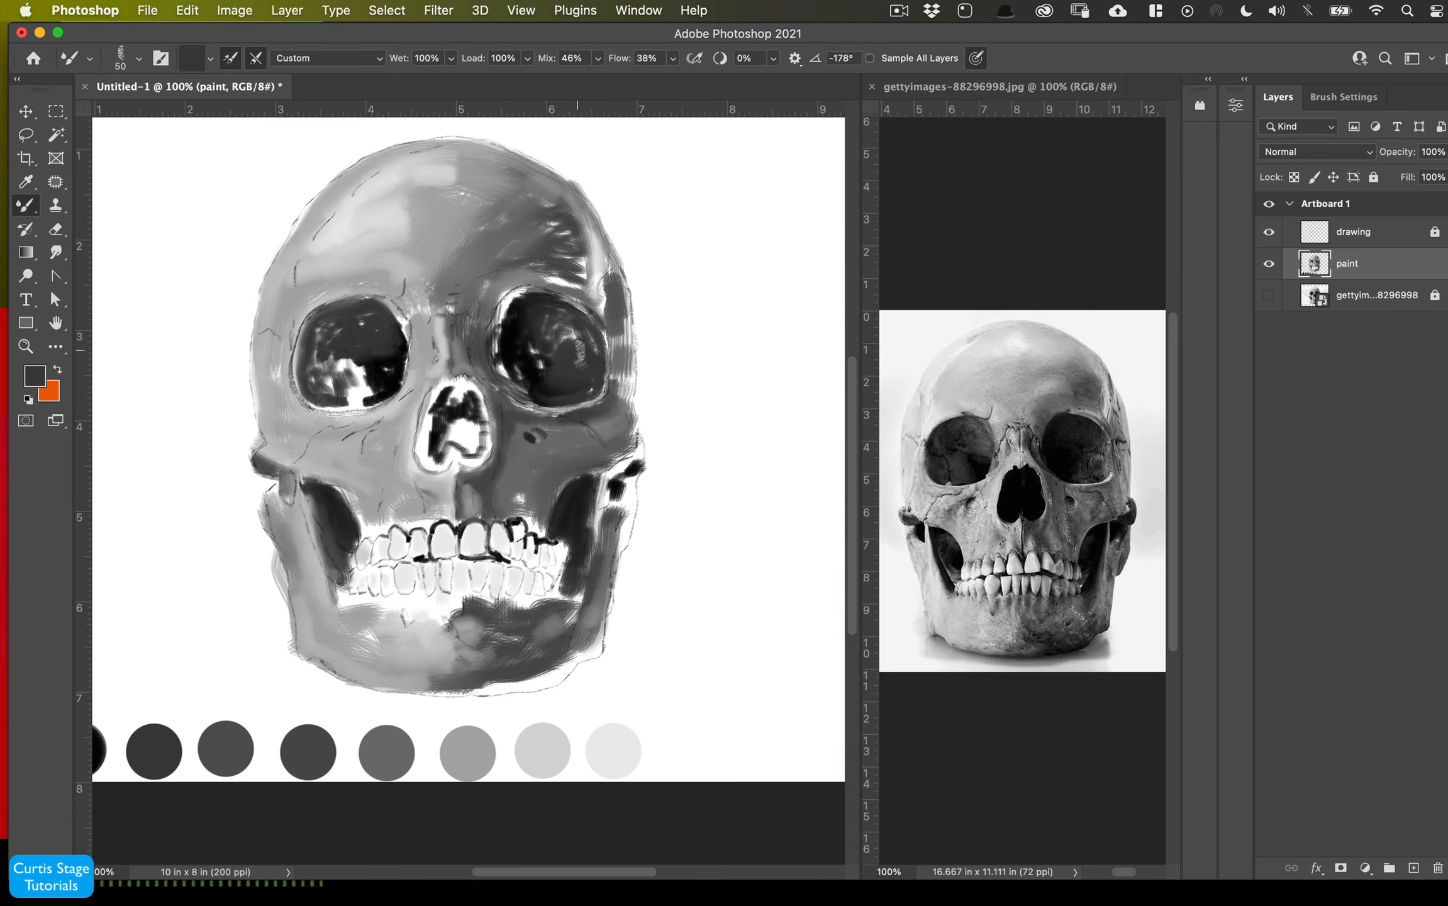
mouse_move(579, 352)
left_mouse_down()
mouse_move(529, 336)
mouse_move(559, 239)
mouse_move(494, 273)
left_mouse_up()
mouse_move(368, 365)
left_mouse_down()
mouse_move(340, 394)
mouse_move(320, 387)
left_mouse_up()
mouse_move(583, 657)
left_mouse_down()
mouse_move(519, 684)
mouse_move(427, 683)
left_mouse_up()
mouse_move(569, 654)
left_mouse_down()
mouse_move(603, 643)
mouse_move(434, 687)
left_mouse_up()
mouse_move(522, 497)
left_mouse_down()
mouse_move(523, 516)
mouse_move(623, 452)
left_mouse_up()
left_click_drag(632, 450, 640, 416)
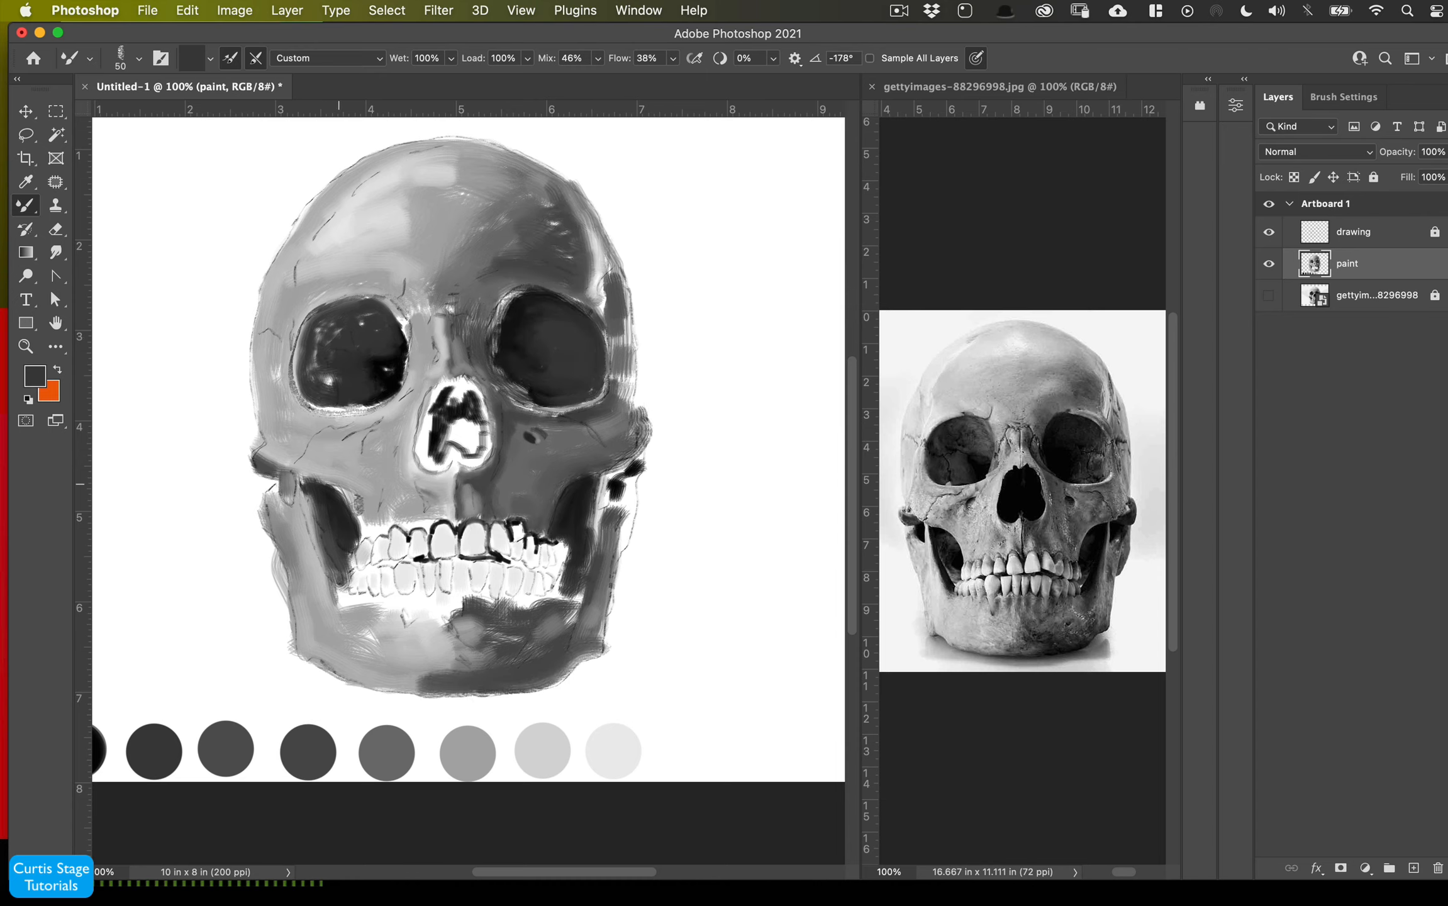
mouse_move(374, 430)
left_mouse_down()
mouse_move(356, 444)
mouse_move(401, 404)
left_mouse_up()
- Enlarge the brush to 80 px and fill the nasal opening and left eye socket with dark gray
key("bracketright")
key("bracketright")
key("bracketright")
mouse_move(449, 396)
left_mouse_down()
mouse_move(477, 445)
mouse_move(474, 410)
mouse_move(448, 423)
mouse_move(443, 448)
mouse_move(467, 430)
left_mouse_up()
left_click_drag(330, 331, 327, 375)
left_click_drag(311, 500, 315, 532)
- Pick the mid-gray swatch and blend strokes over the jaw, cheekbones and sides of the skull
left_click(470, 737, "alt")
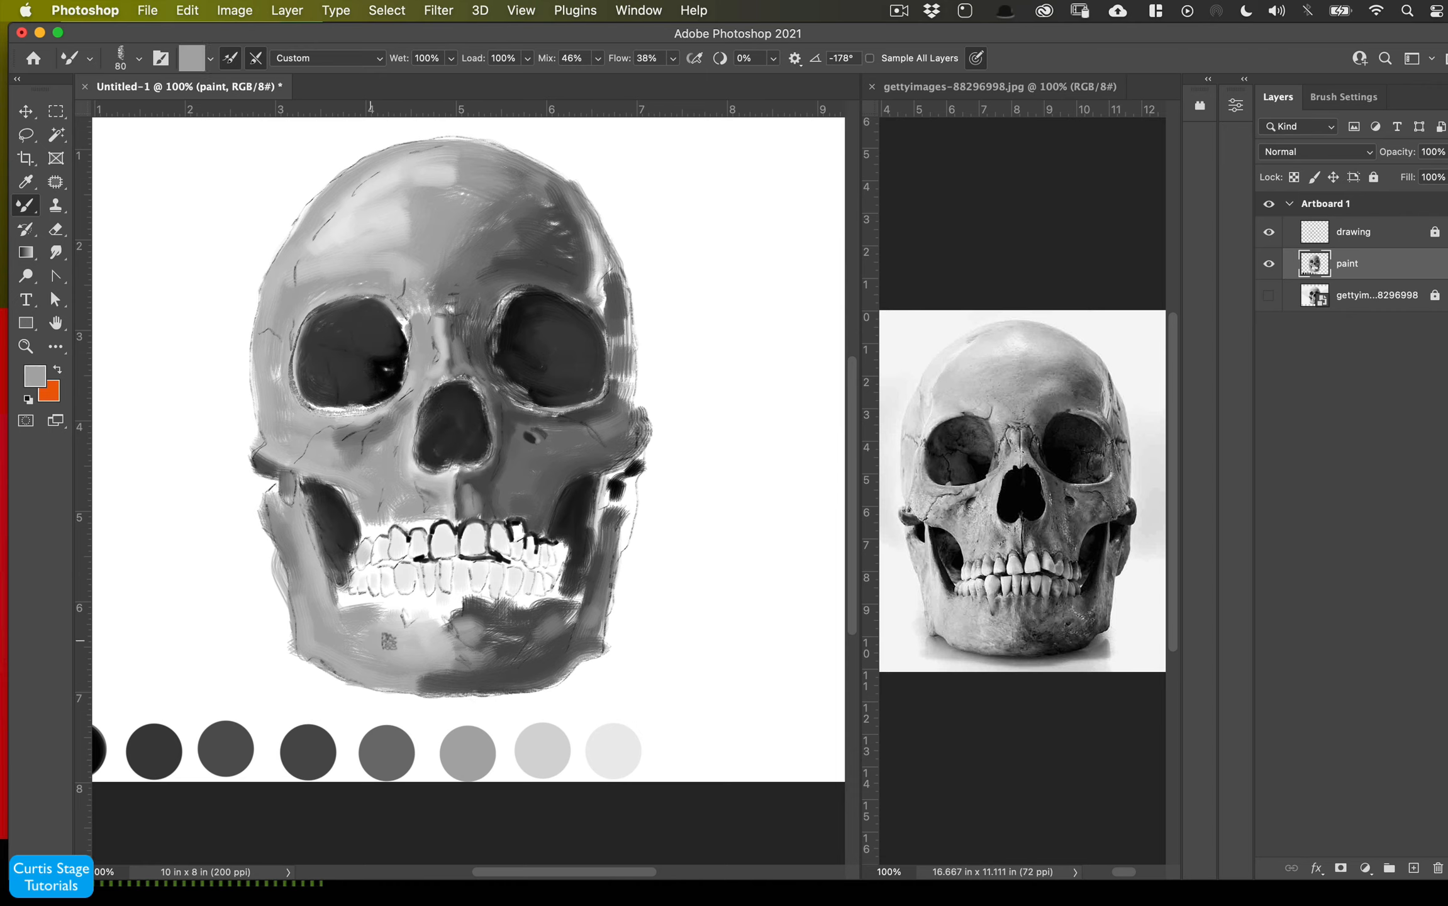
left_click_drag(345, 607, 396, 609)
left_click_drag(396, 609, 559, 609)
mouse_move(582, 598)
left_mouse_down()
mouse_move(503, 641)
mouse_move(352, 658)
left_mouse_up()
left_click_drag(420, 305, 409, 352)
left_click_drag(281, 346, 302, 447)
left_click_drag(259, 449, 274, 471)
left_click_drag(620, 276, 624, 403)
left_click_drag(582, 213, 607, 308)
left_click_drag(634, 374, 628, 519)
left_click_drag(629, 481, 610, 548)
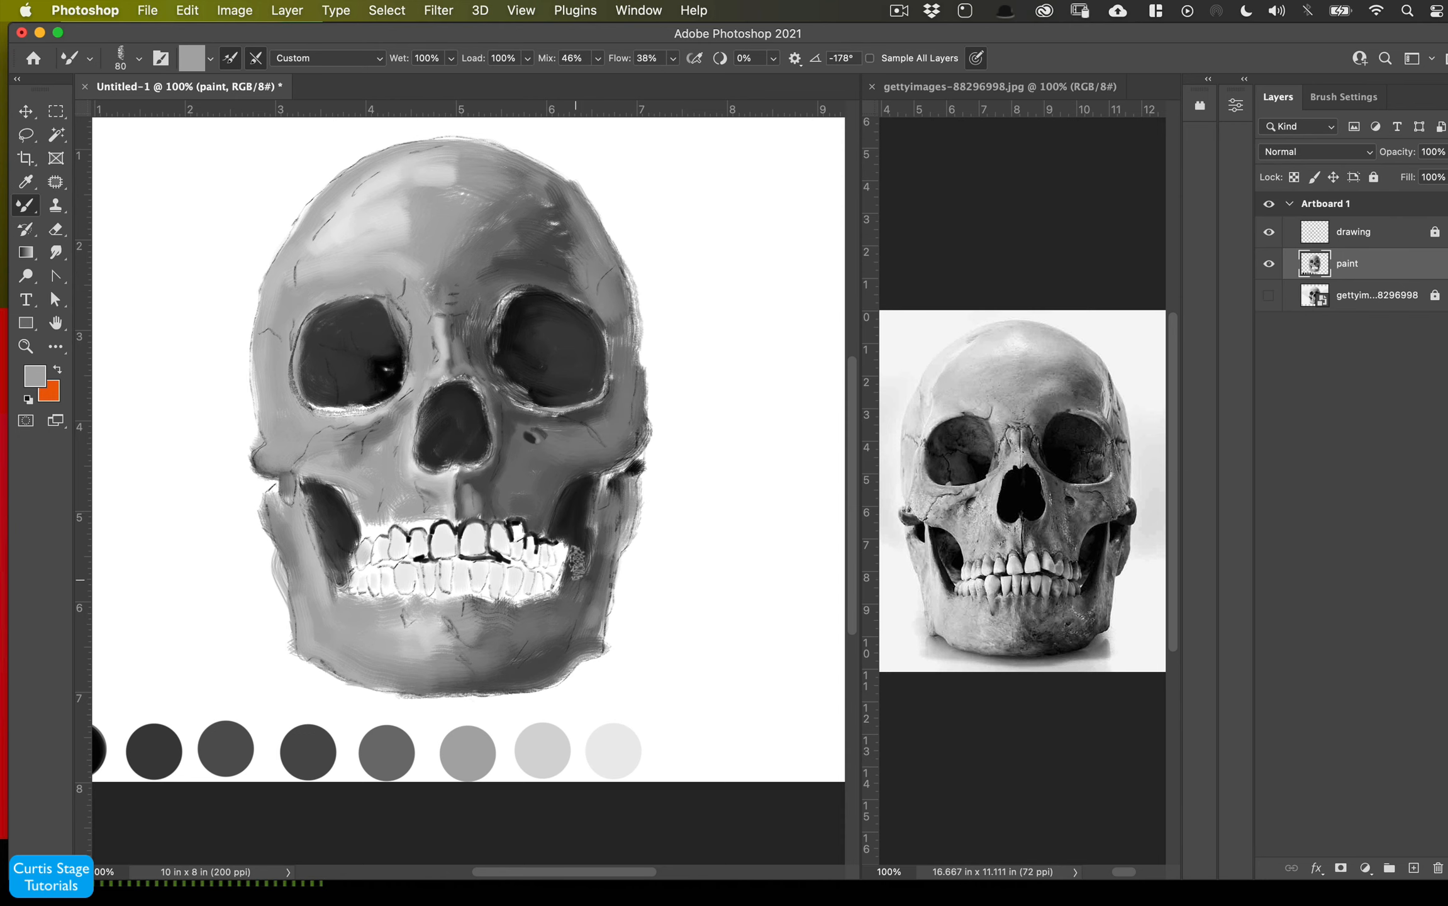
- Reduce the brush to 25 px and blend gray strokes around the teeth, cheekbones and lower jaw
key("super+plus")
key("bracketleft")
key("bracketleft")
key("bracketleft")
key("bracketleft")
key("bracketleft")
key("bracketleft")
key("bracketleft")
key("bracketleft")
left_click_drag(385, 548, 385, 563)
mouse_move(374, 554)
left_mouse_down()
mouse_move(343, 563)
mouse_move(421, 546)
left_mouse_up()
left_click_drag(434, 547, 450, 556)
left_click_drag(497, 546, 469, 546)
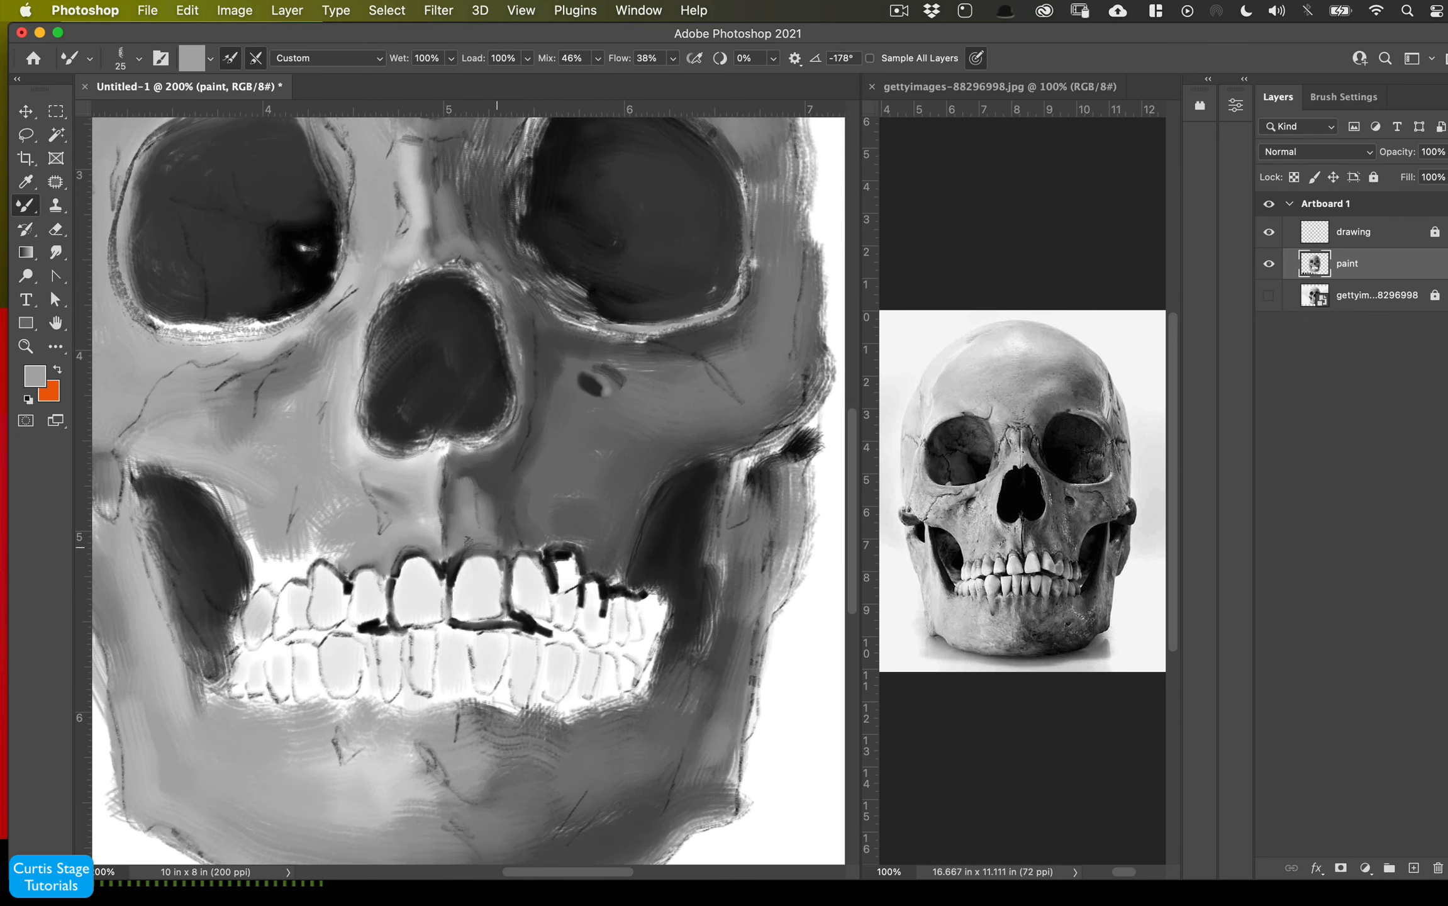
left_click_drag(351, 546, 322, 561)
mouse_move(336, 509)
left_mouse_down()
mouse_move(299, 576)
mouse_move(264, 585)
left_mouse_up()
mouse_move(271, 563)
left_mouse_down()
mouse_move(211, 482)
mouse_move(132, 469)
left_mouse_up()
mouse_move(236, 616)
left_mouse_down()
mouse_move(211, 699)
mouse_move(255, 534)
left_mouse_up()
mouse_move(321, 308)
left_mouse_down()
mouse_move(232, 332)
mouse_move(144, 314)
left_mouse_up()
left_click_drag(249, 326, 172, 327)
left_click_drag(610, 576, 663, 635)
mouse_move(664, 620)
left_mouse_down()
mouse_move(569, 699)
mouse_move(538, 711)
left_mouse_up()
left_click_drag(506, 701, 466, 695)
left_click_drag(459, 699, 321, 705)
left_click_drag(381, 711, 188, 702)
left_click_drag(173, 635, 148, 522)
left_click_drag(280, 346, 236, 355)
left_click_drag(242, 405, 220, 437)
mouse_move(560, 556)
left_mouse_down()
mouse_move(569, 610)
mouse_move(542, 575)
left_mouse_up()
- Sample white from a tooth and brighten the upper front teeth
left_click(454, 632, "alt")
left_click_drag(490, 557, 412, 622)
left_click_drag(384, 579, 336, 620)
left_click_drag(383, 623, 331, 631)
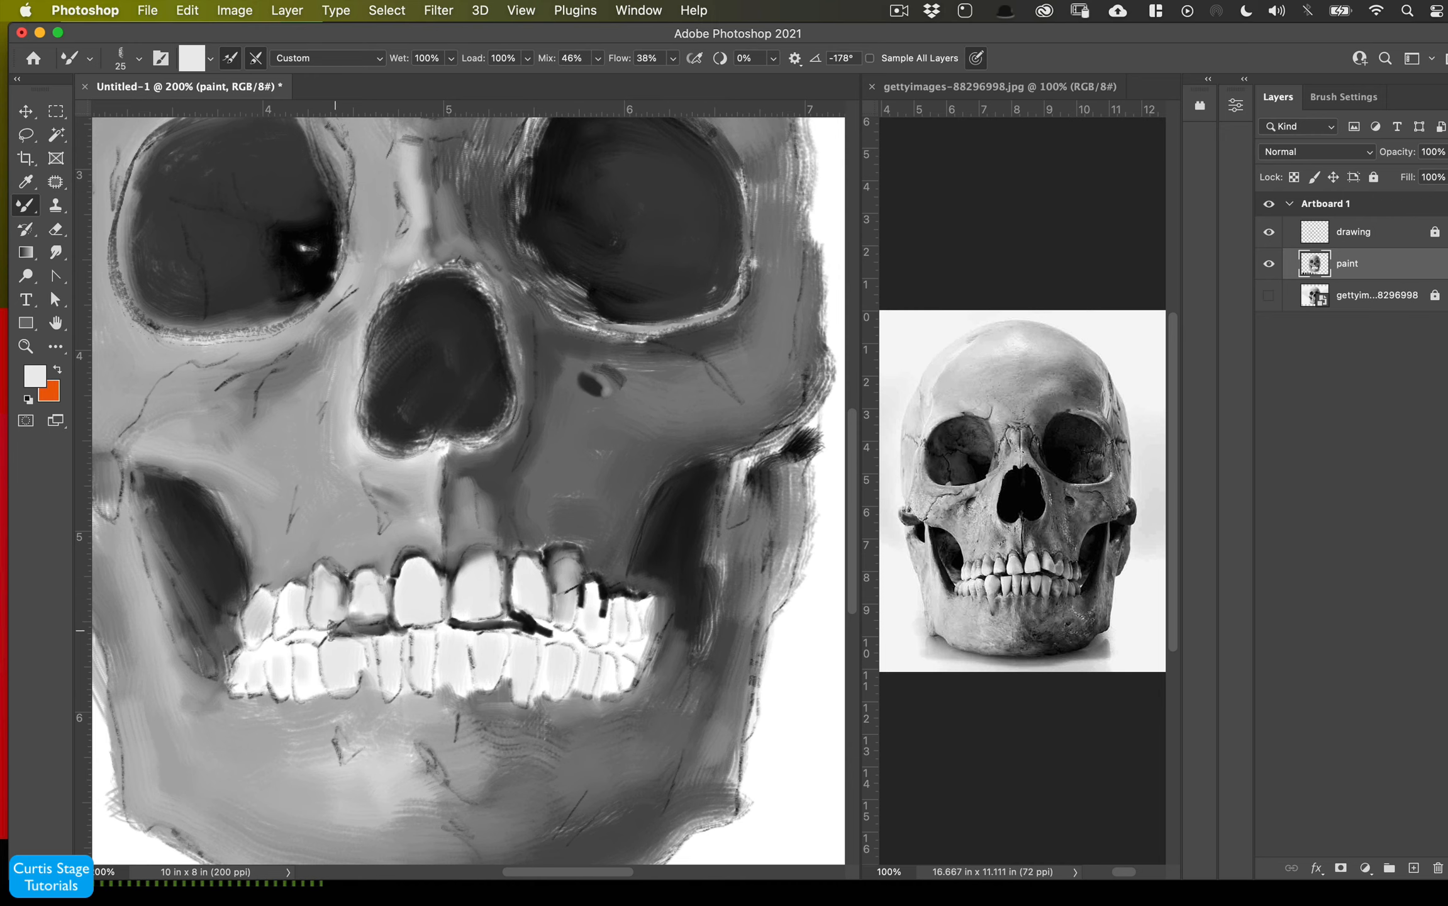
- Shrink the brush to 10 px, sample black and paint dark separations between the lower teeth
key("bracketleft")
key("bracketleft")
left_click(243, 583, "alt")
left_click_drag(246, 645, 327, 631)
mouse_move(367, 661)
left_mouse_down()
mouse_move(363, 686)
mouse_move(379, 697)
left_mouse_up()
left_click_drag(404, 670, 402, 702)
mouse_move(372, 702)
left_mouse_down()
mouse_move(375, 675)
mouse_move(435, 676)
left_mouse_up()
left_click_drag(540, 703, 543, 670)
left_click_drag(599, 695, 624, 650)
mouse_move(606, 588)
left_mouse_down()
mouse_move(602, 635)
mouse_move(627, 641)
left_mouse_up()
mouse_move(610, 647)
left_mouse_down()
mouse_move(559, 637)
mouse_move(607, 629)
left_mouse_up()
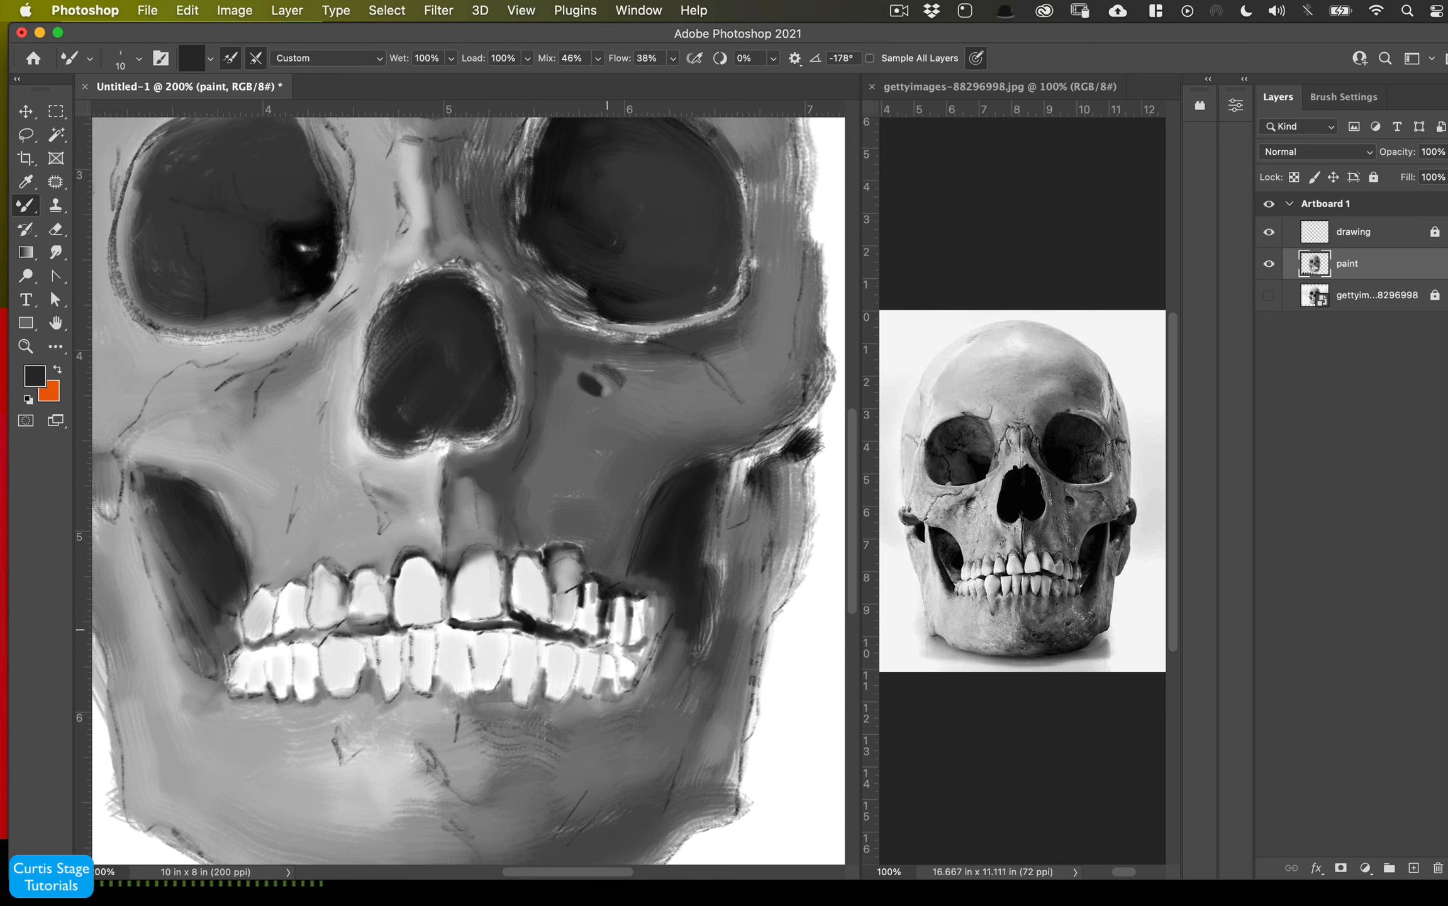
left_click_drag(445, 619, 439, 647)
mouse_move(469, 629)
left_mouse_down()
mouse_move(474, 668)
mouse_move(509, 673)
left_mouse_up()
left_click_drag(538, 634, 541, 653)
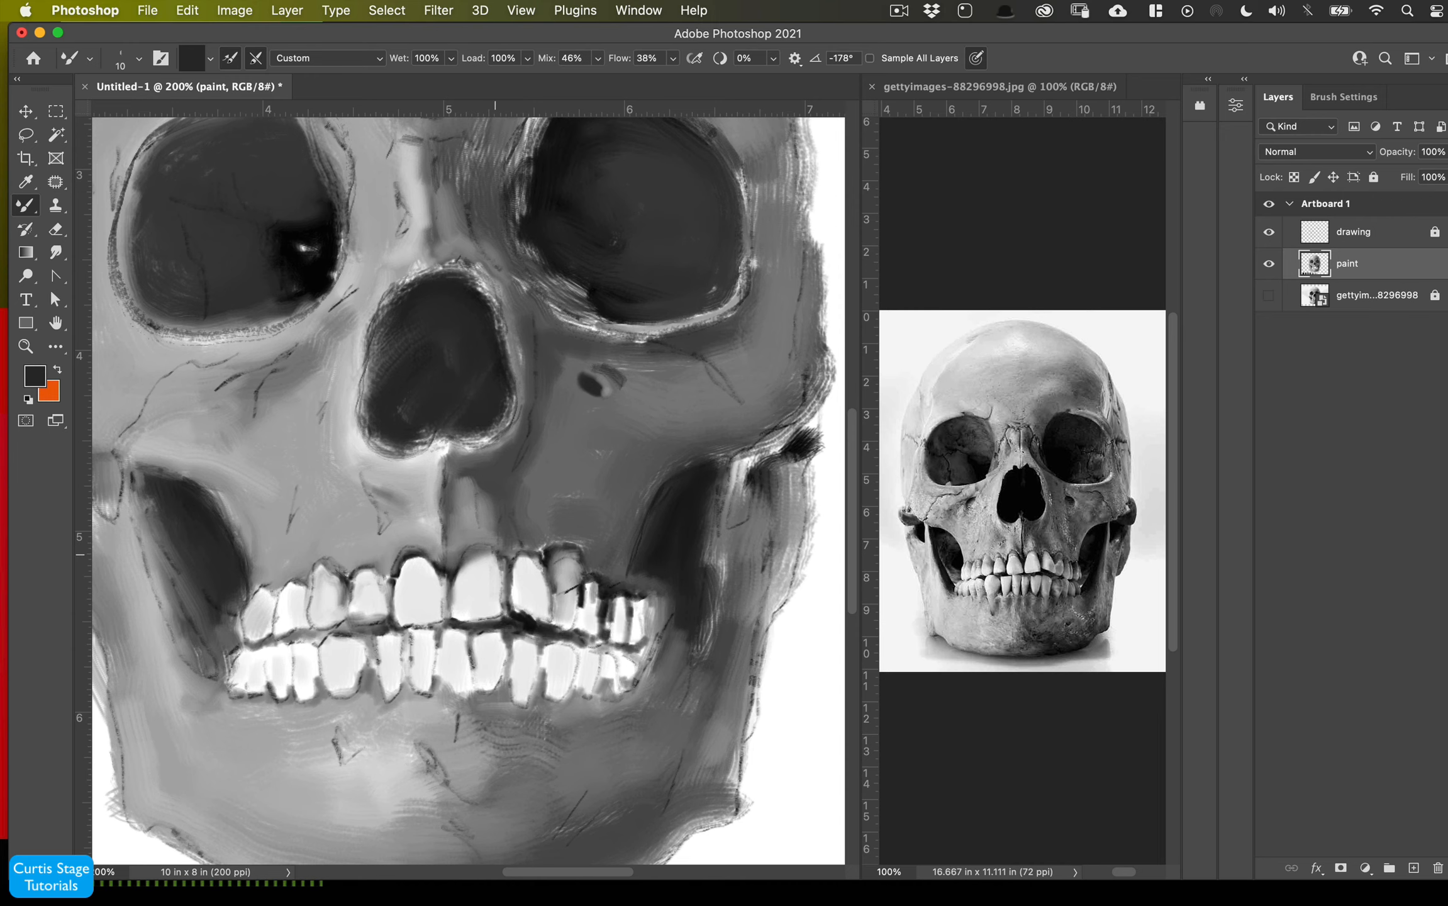
- Darken the right skull outline, the left cheek edge and the rims above the eye sockets
left_click_drag(770, 459, 831, 339)
mouse_move(815, 390)
left_mouse_down()
mouse_move(758, 447)
mouse_move(739, 503)
left_mouse_up()
left_click_drag(708, 610, 695, 673)
left_click_drag(105, 490, 115, 517)
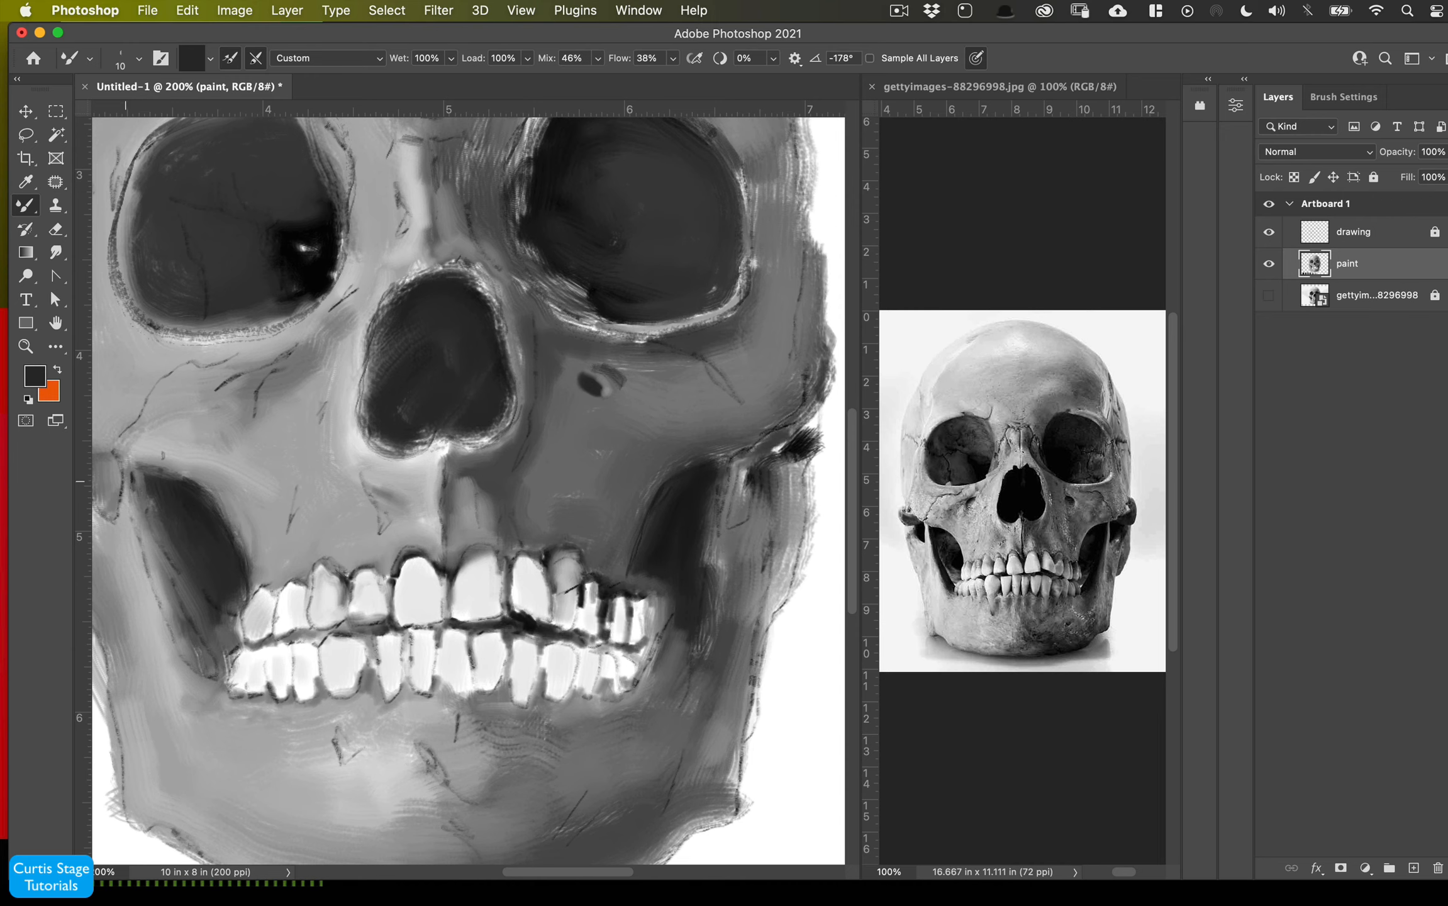
mouse_move(607, 393)
left_mouse_down()
mouse_move(592, 404)
mouse_move(608, 402)
left_mouse_up()
mouse_move(647, 341)
left_mouse_down()
mouse_move(560, 316)
mouse_move(436, 446)
mouse_move(367, 372)
left_mouse_up()
mouse_move(408, 275)
left_mouse_down()
mouse_move(485, 289)
mouse_move(447, 258)
left_mouse_up()
left_click_drag(520, 241, 595, 314)
left_click_drag(623, 324, 682, 329)
- Switch to the Oil 9 brush at 90 px and paint a light gray stroke down the forehead
key("super+minus")
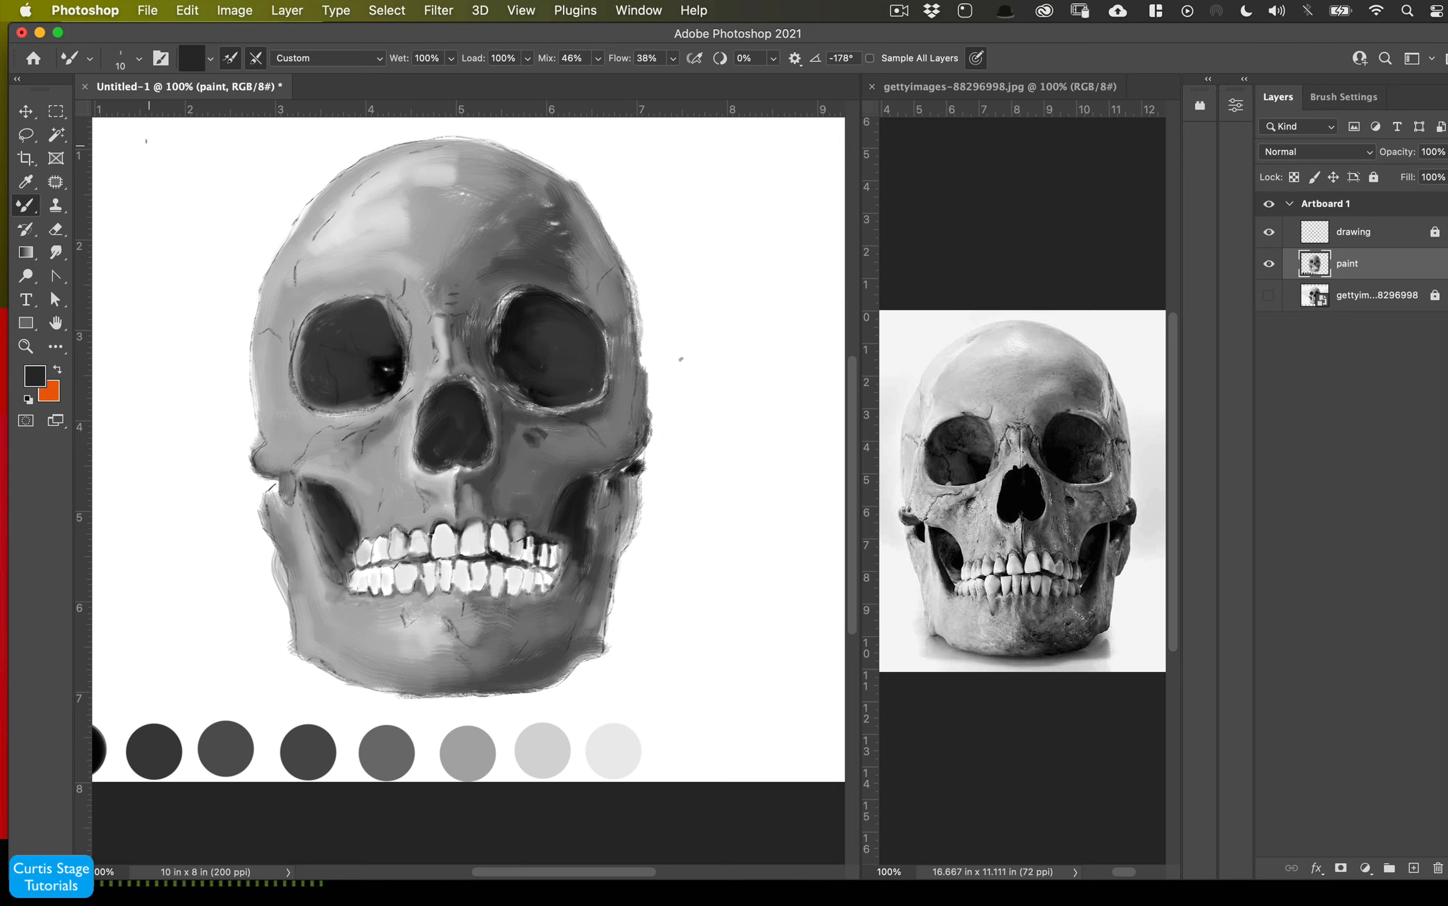
left_click(139, 59)
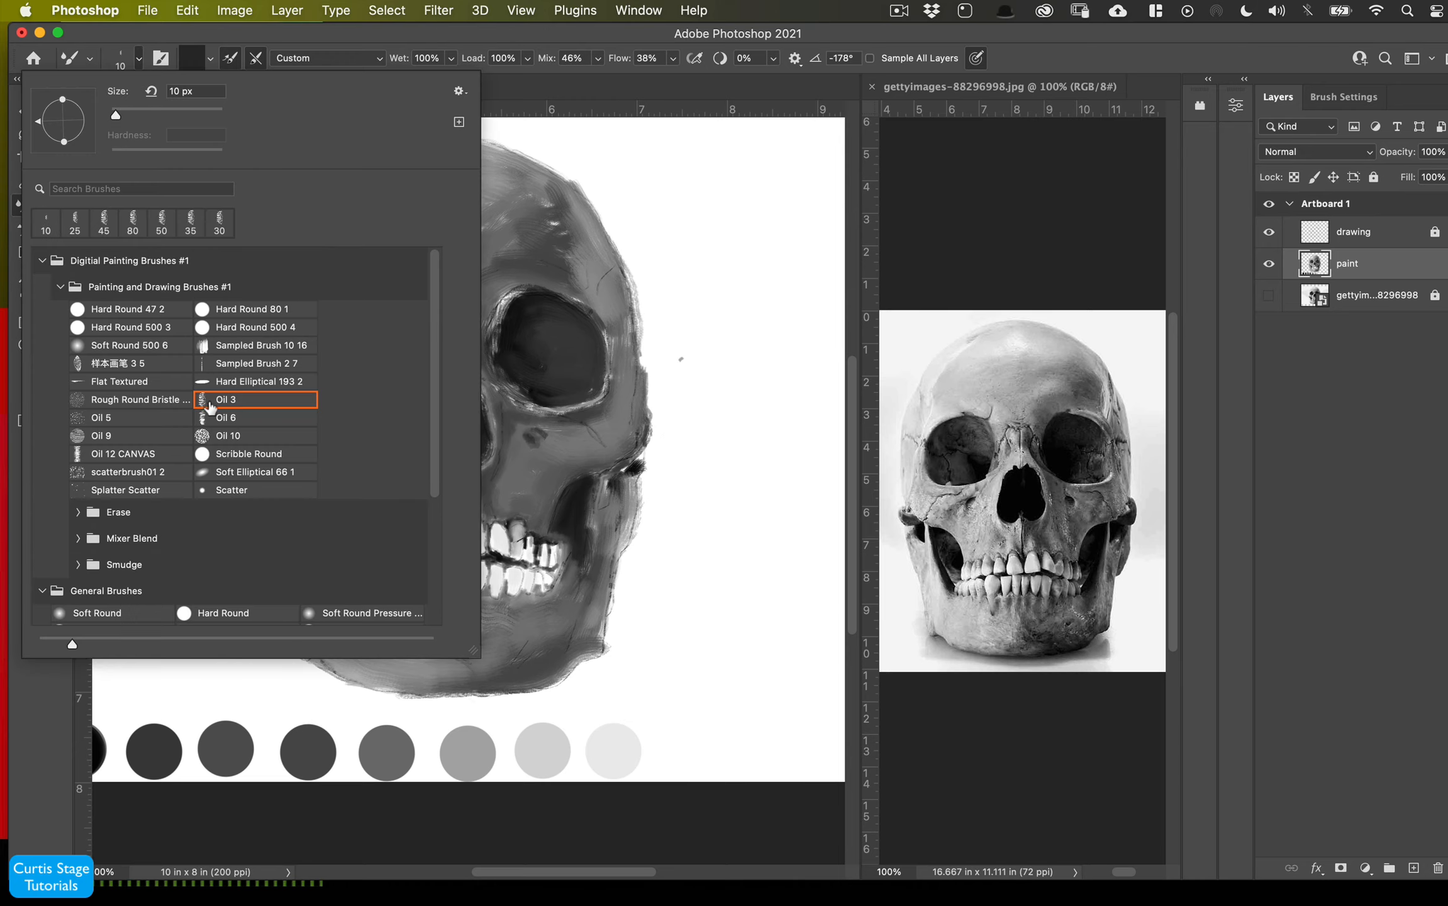
left_click(126, 436)
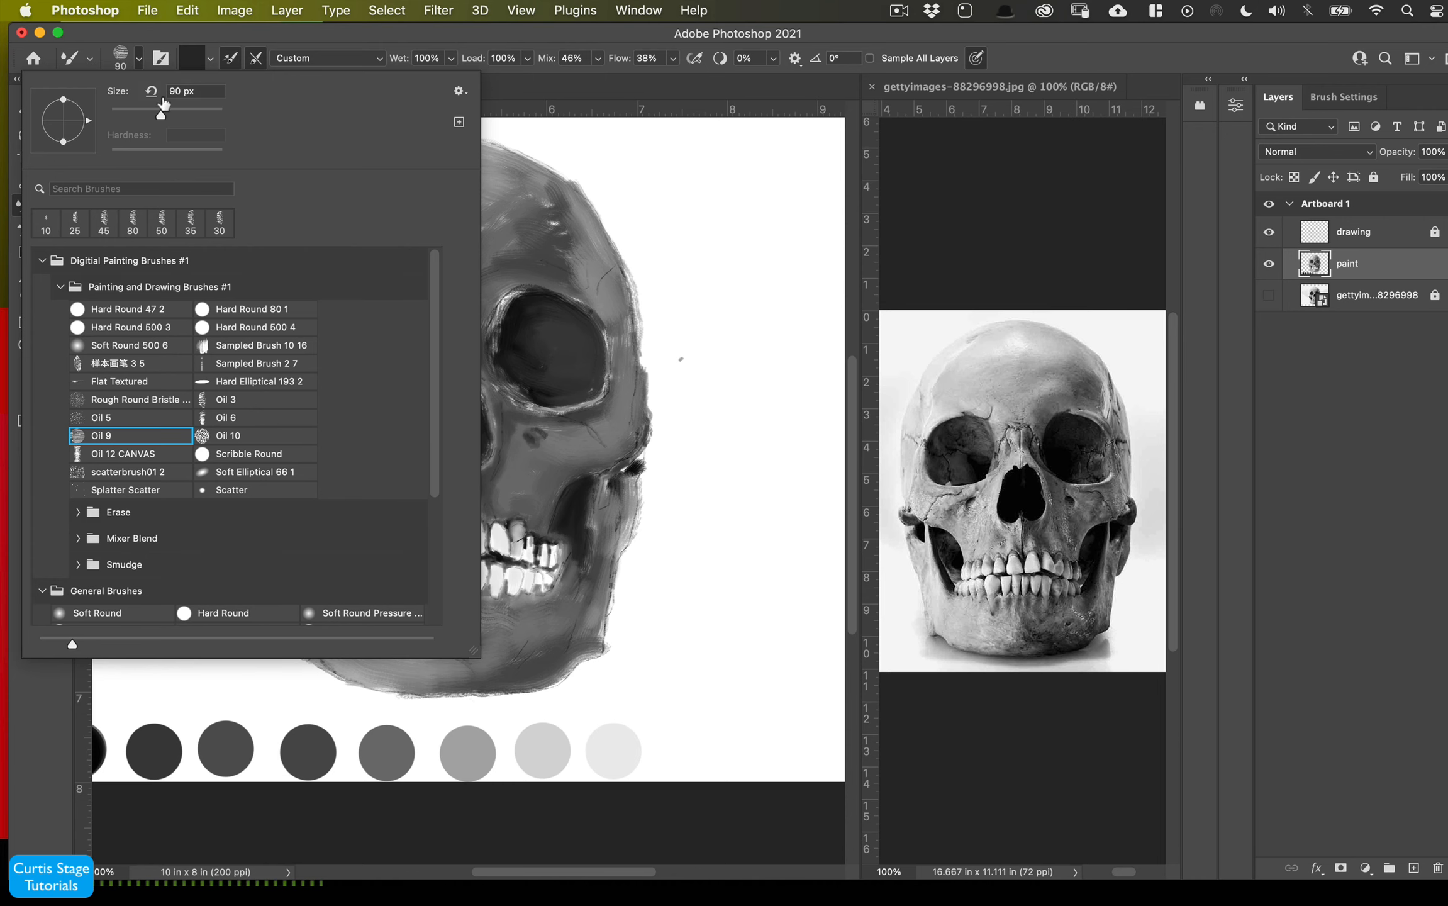
left_click(121, 53)
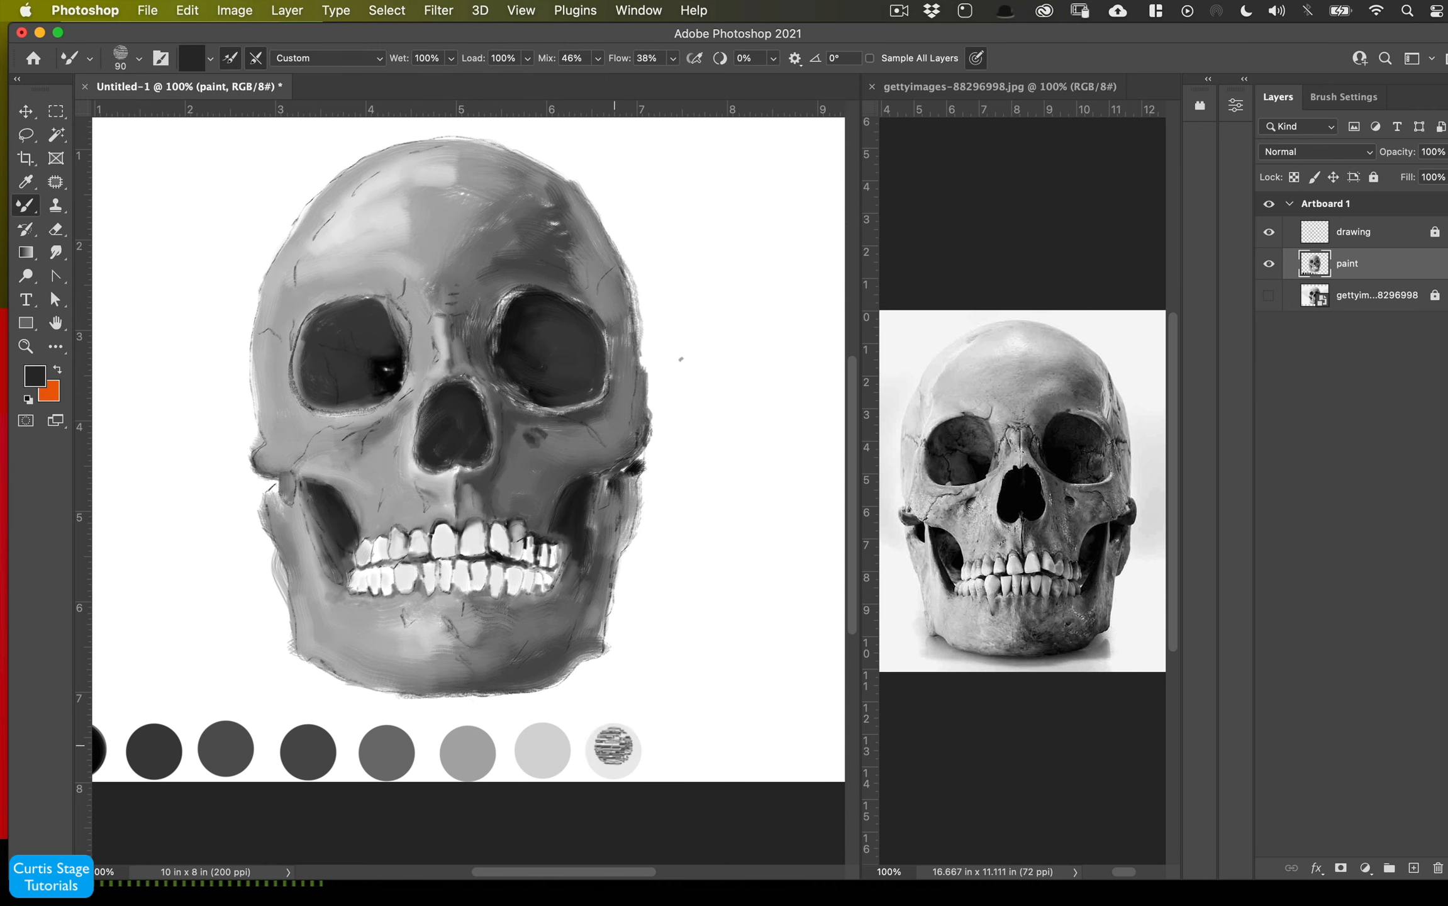
left_click(619, 754, "alt")
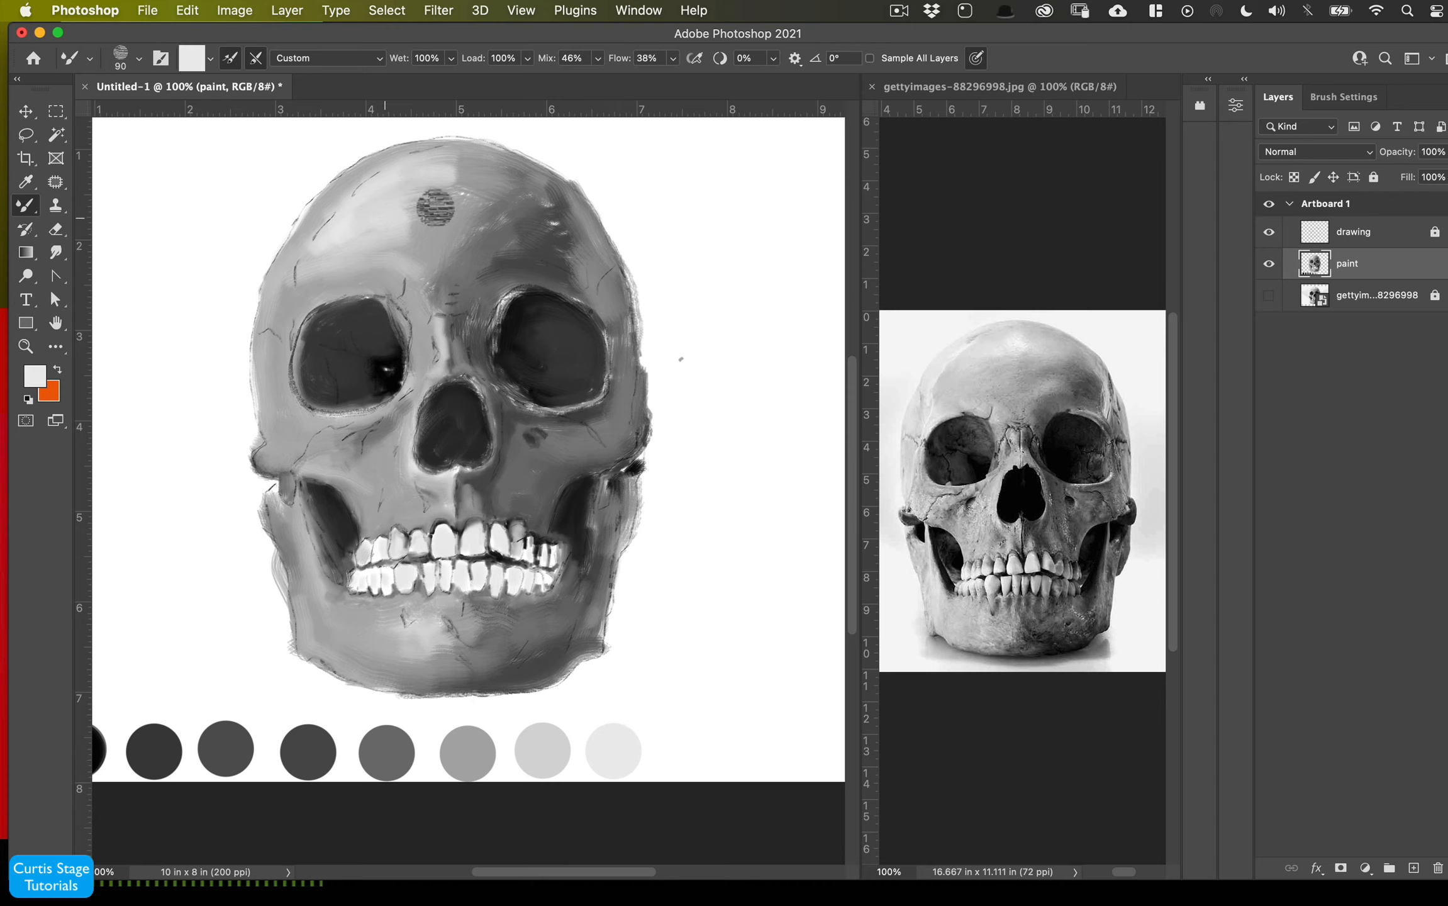
mouse_move(406, 249)
left_mouse_down()
mouse_move(315, 251)
mouse_move(362, 181)
mouse_move(455, 200)
mouse_move(457, 180)
mouse_move(478, 181)
mouse_move(428, 156)
left_mouse_up()
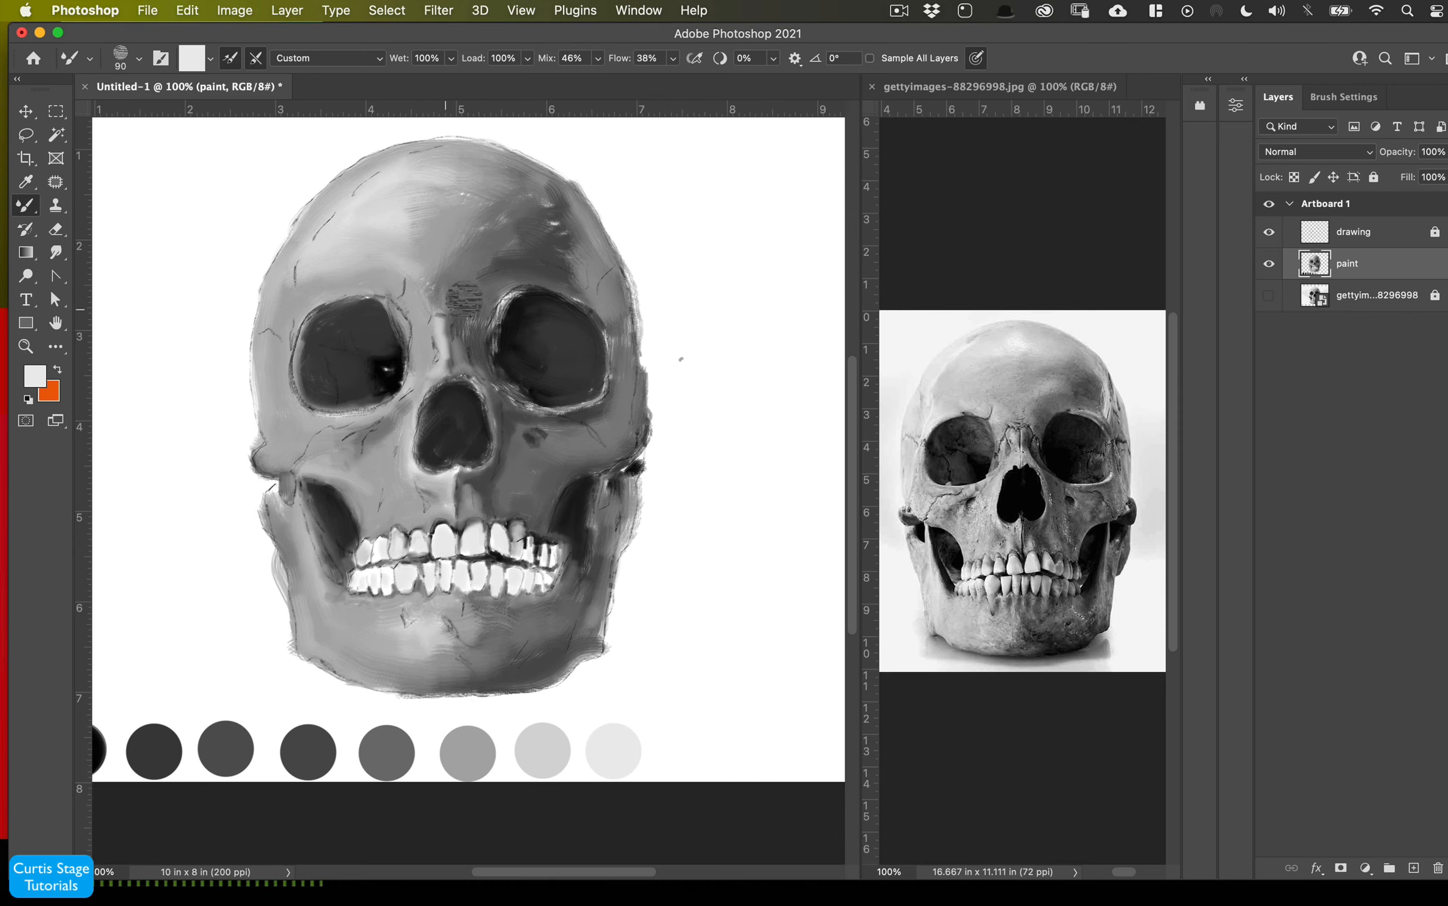
- Shrink the brush to 30 px, toggle cleaning the brush after each stroke and blend light strokes on the cheek and nose
key("super+equal")
key("bracketleft")
key("bracketleft")
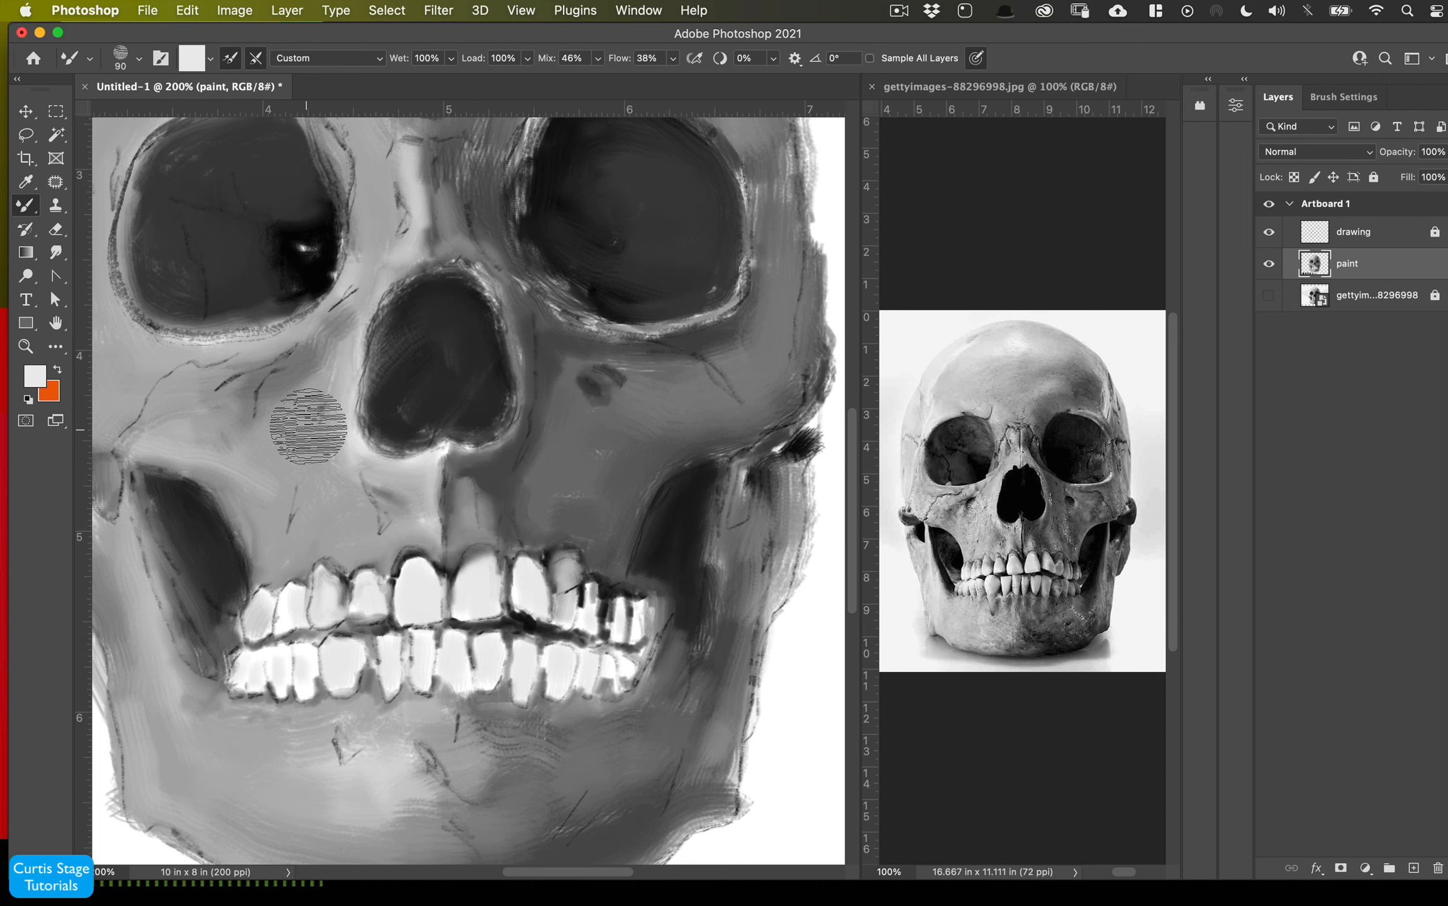
key("bracketleft")
key("bracketleft")
key("bracketleft")
key("bracketleft")
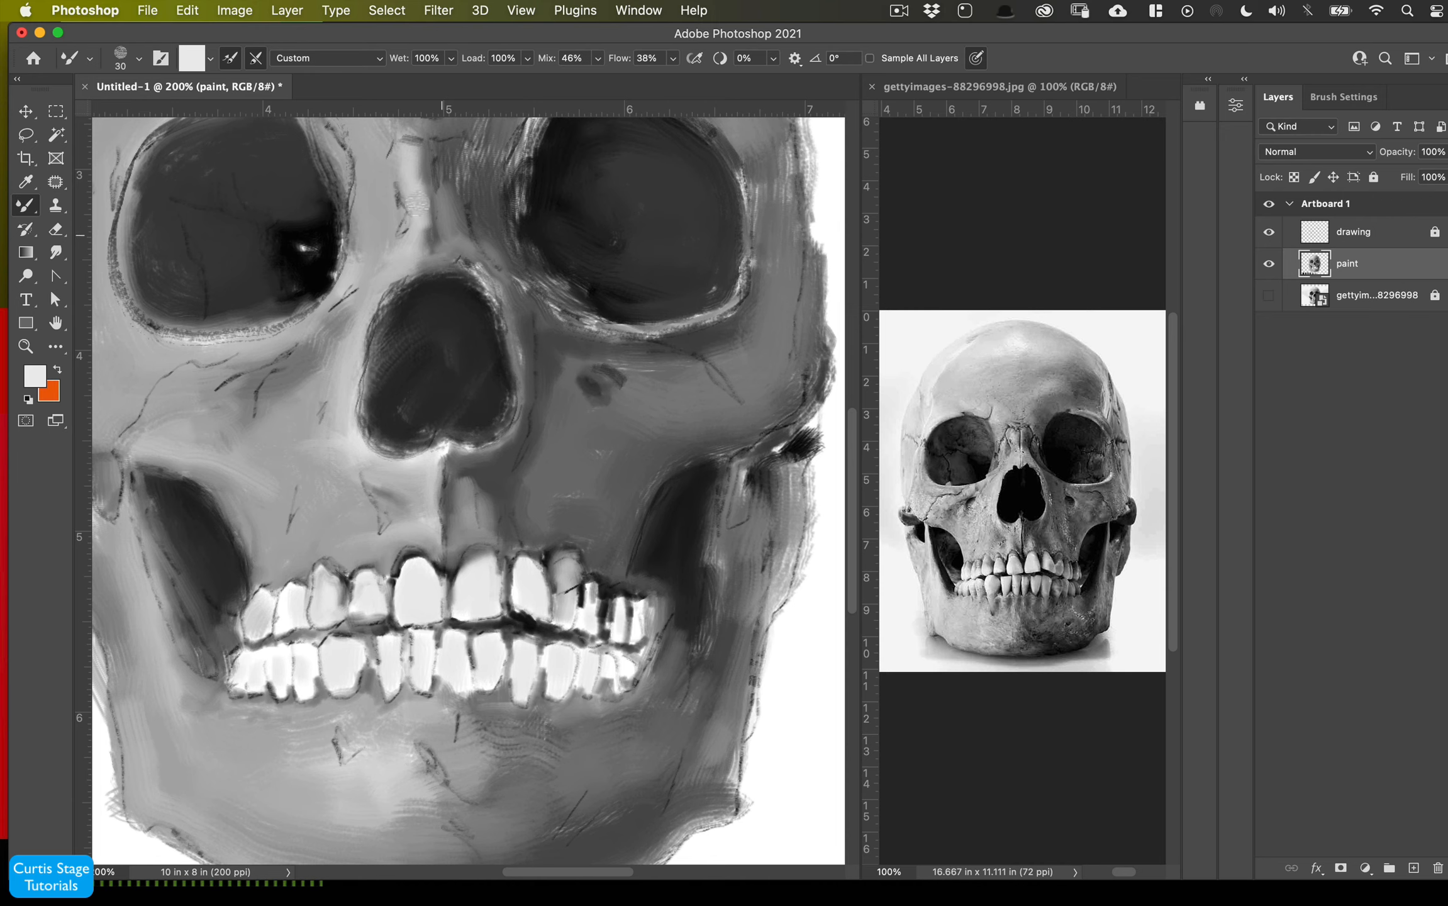
left_click(256, 59)
mouse_move(350, 367)
left_mouse_down()
mouse_move(365, 310)
mouse_move(403, 272)
mouse_move(354, 328)
left_mouse_up()
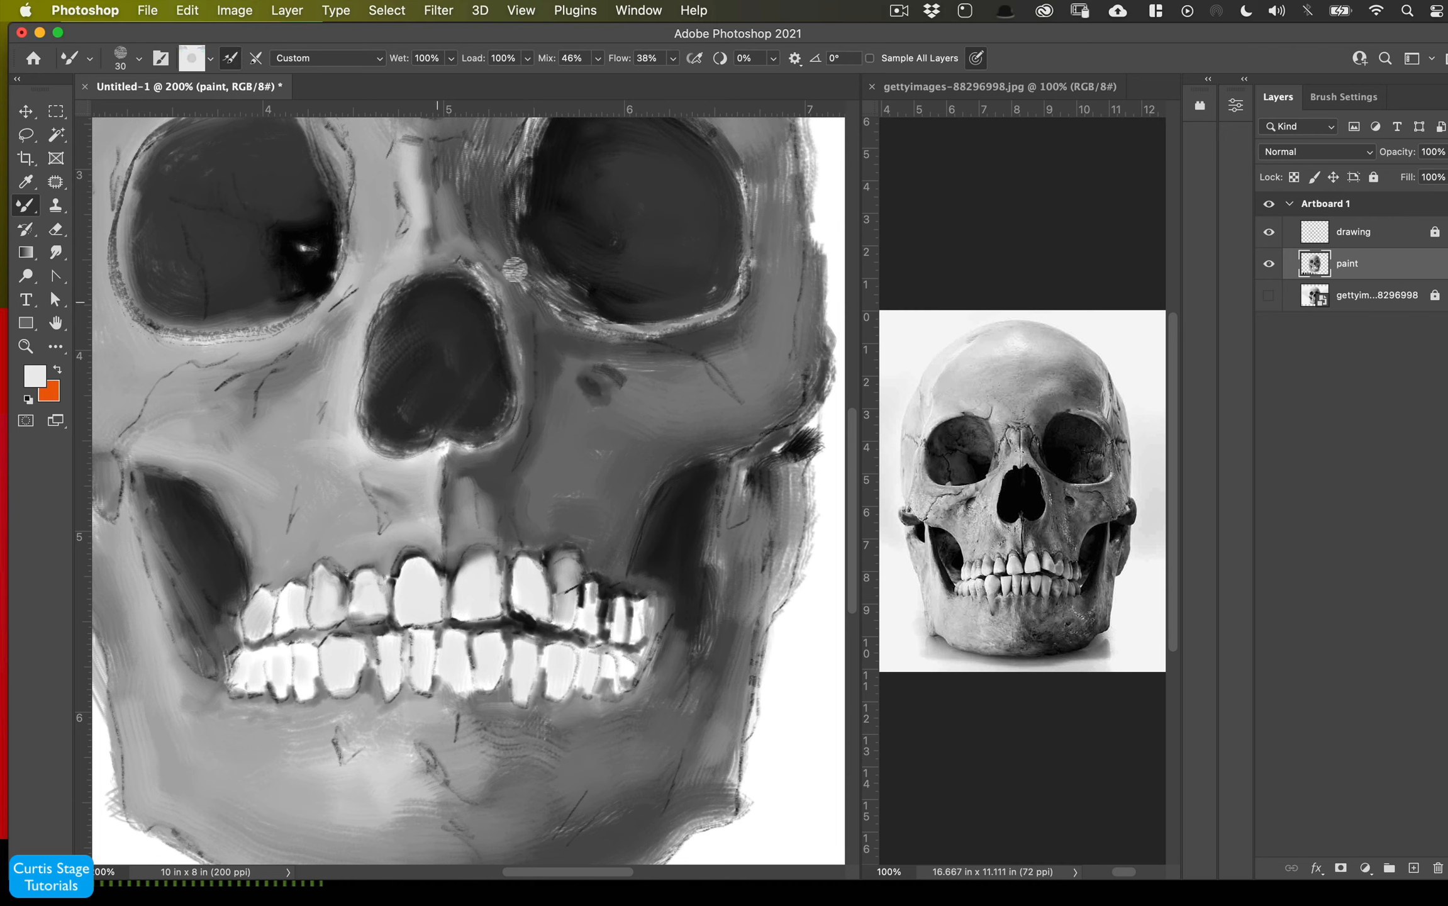
mouse_move(478, 274)
left_mouse_down()
mouse_move(519, 389)
mouse_move(506, 434)
mouse_move(458, 445)
left_mouse_up()
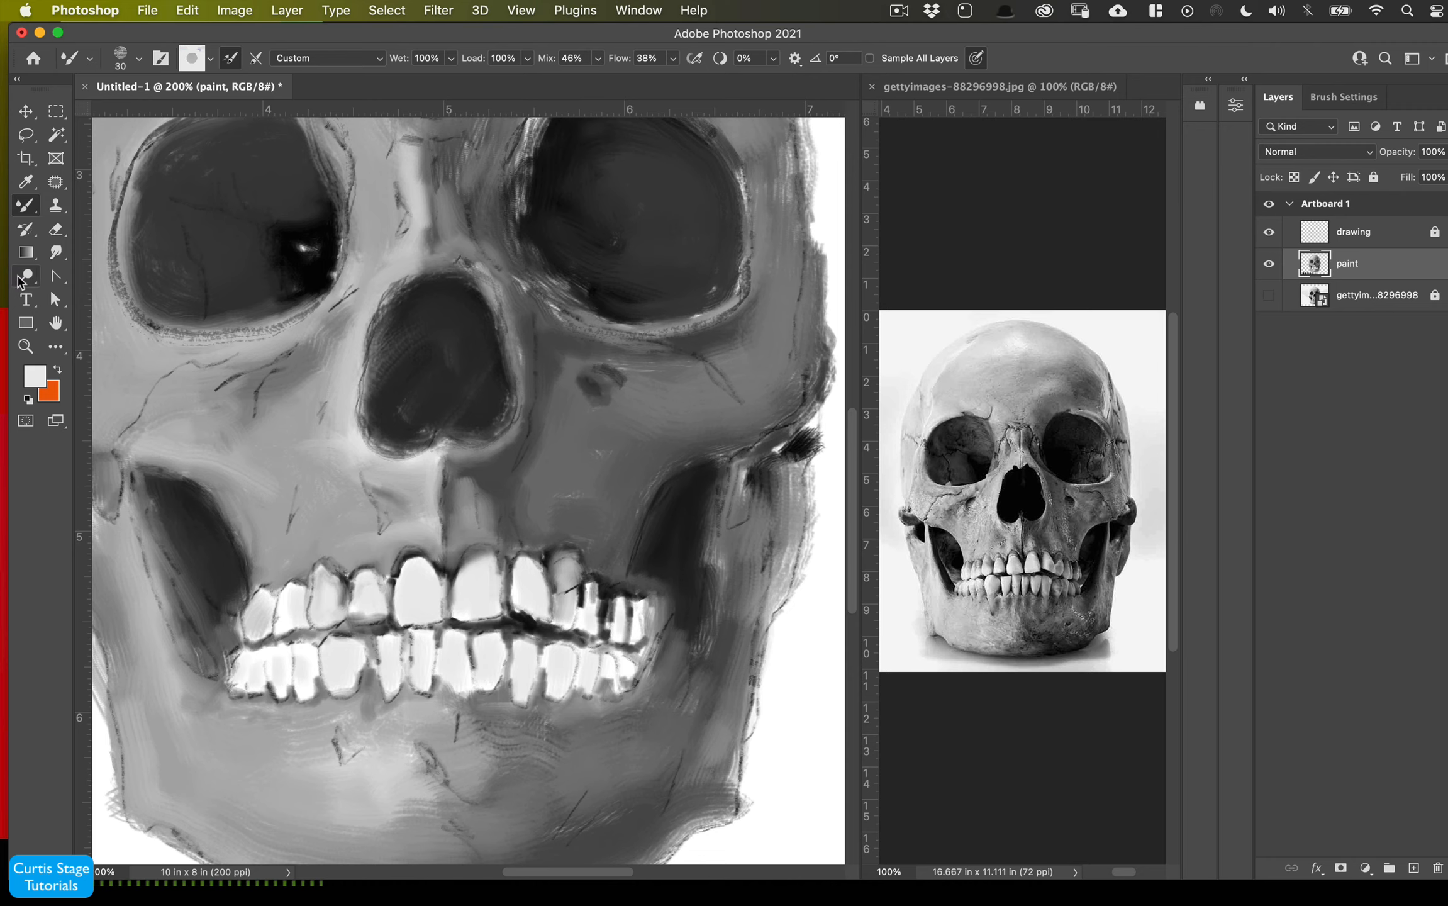
- Switch to the regular Brush tool and choose the Oil 9 brush at 90 px
right_click(32, 211)
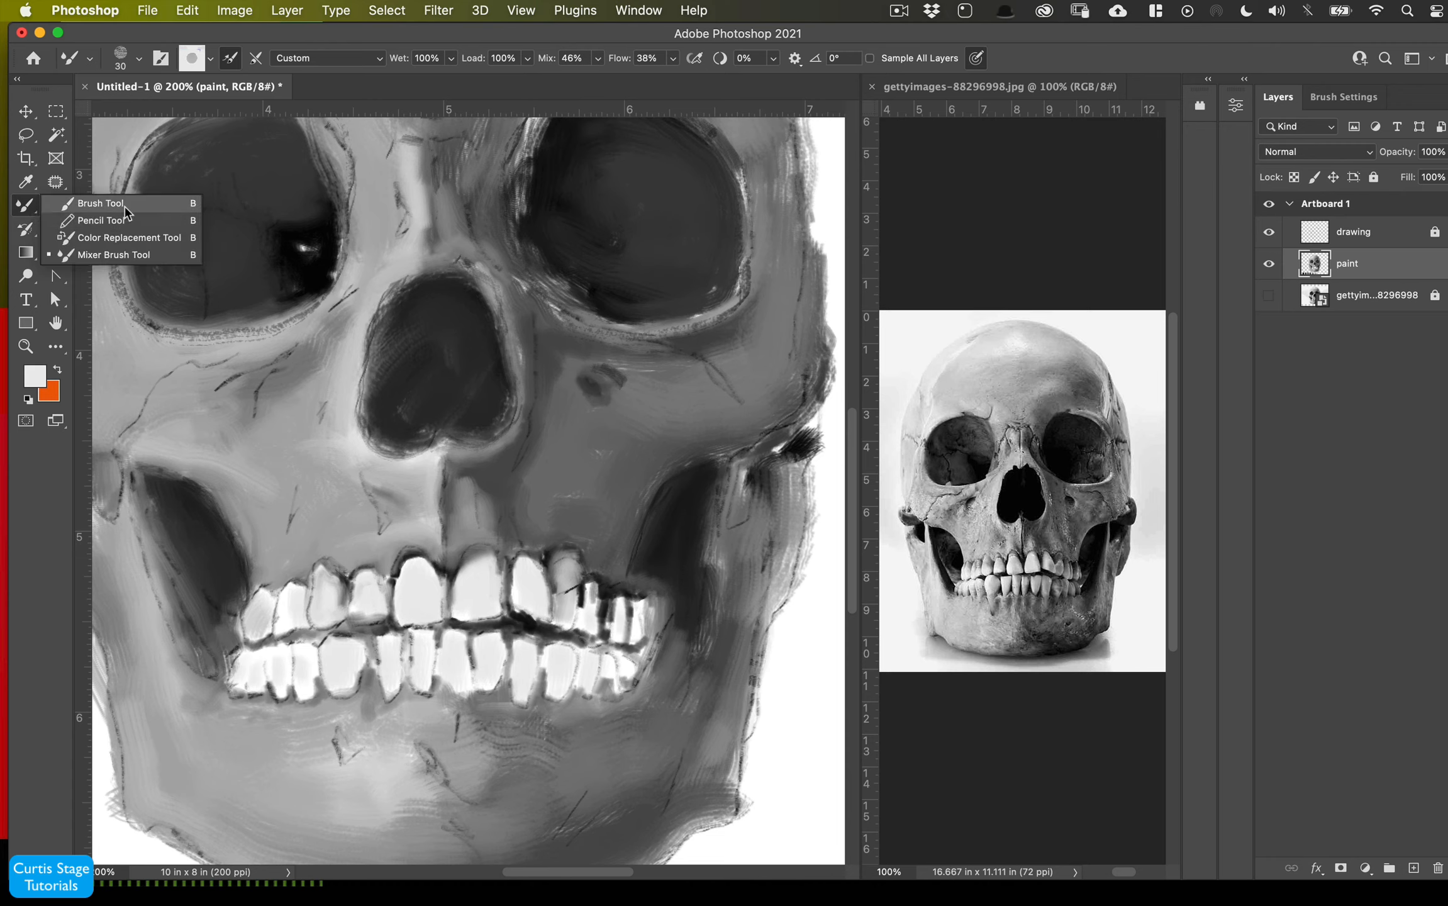
left_click(100, 201)
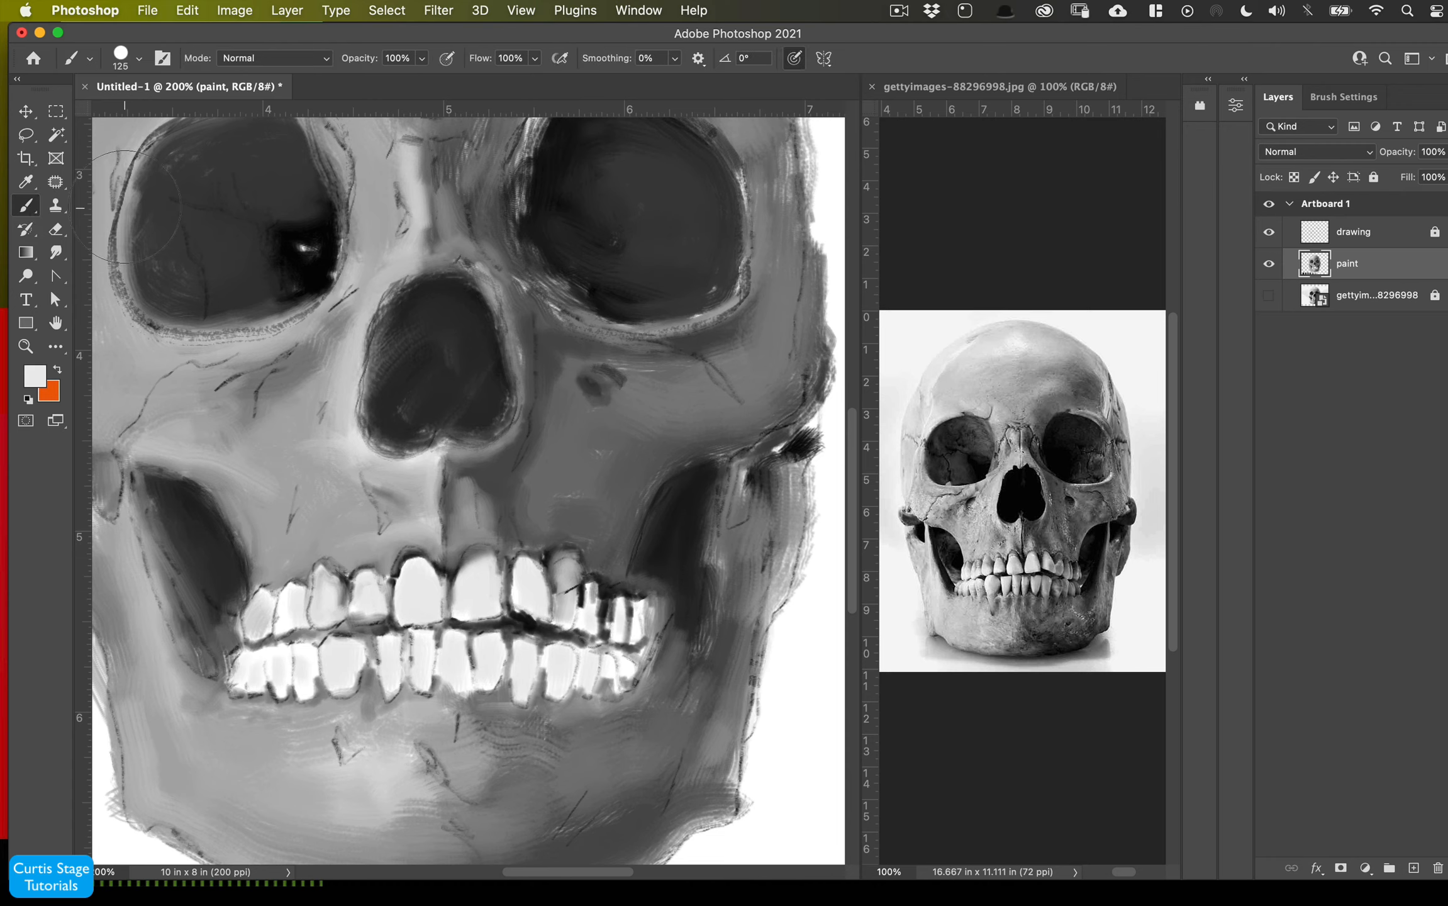
left_click(140, 62)
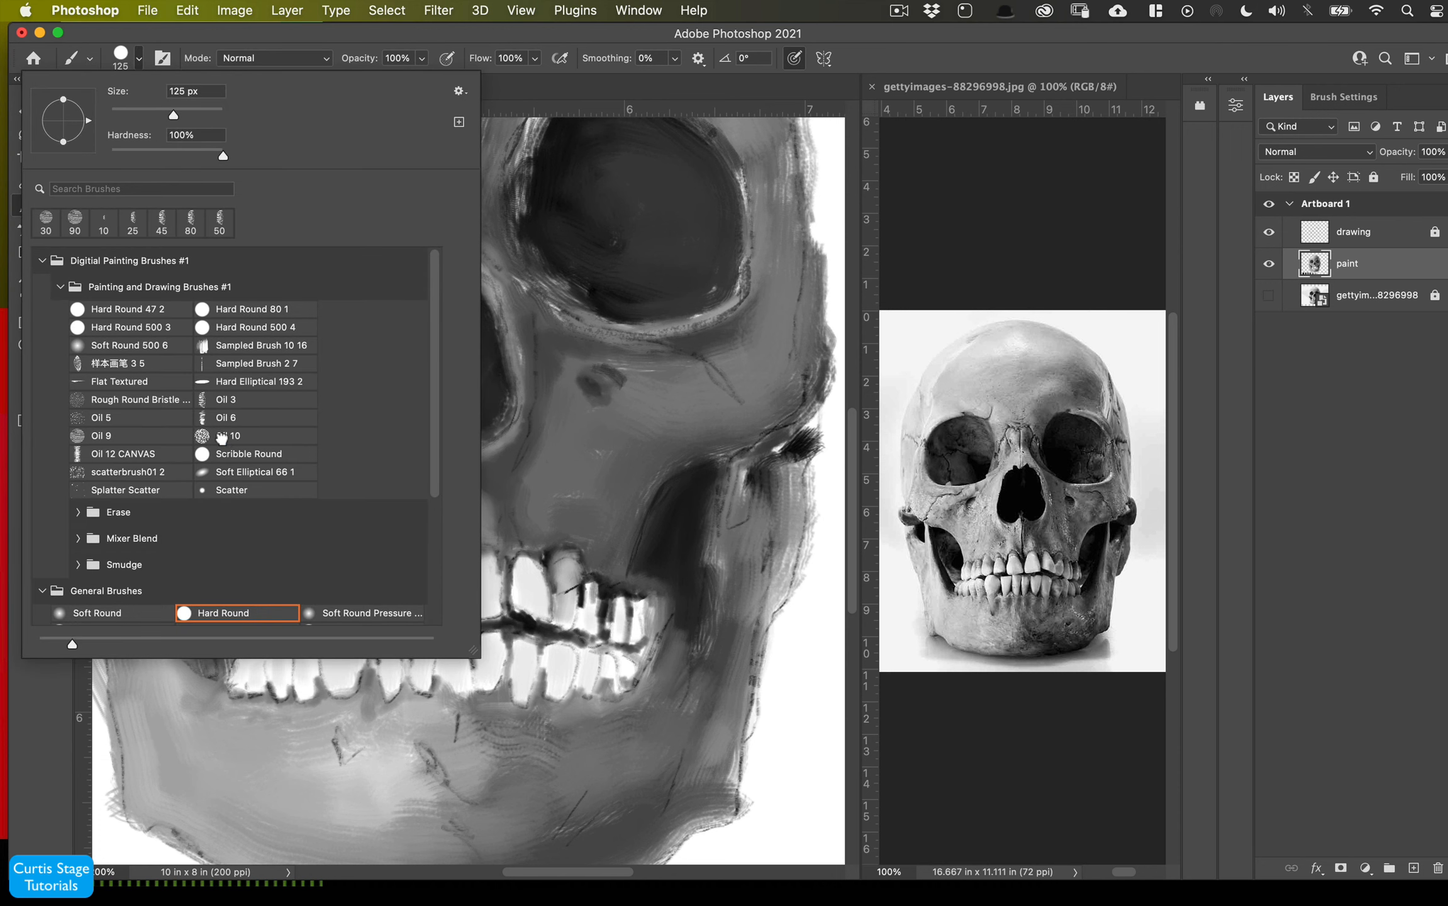
left_click(222, 437)
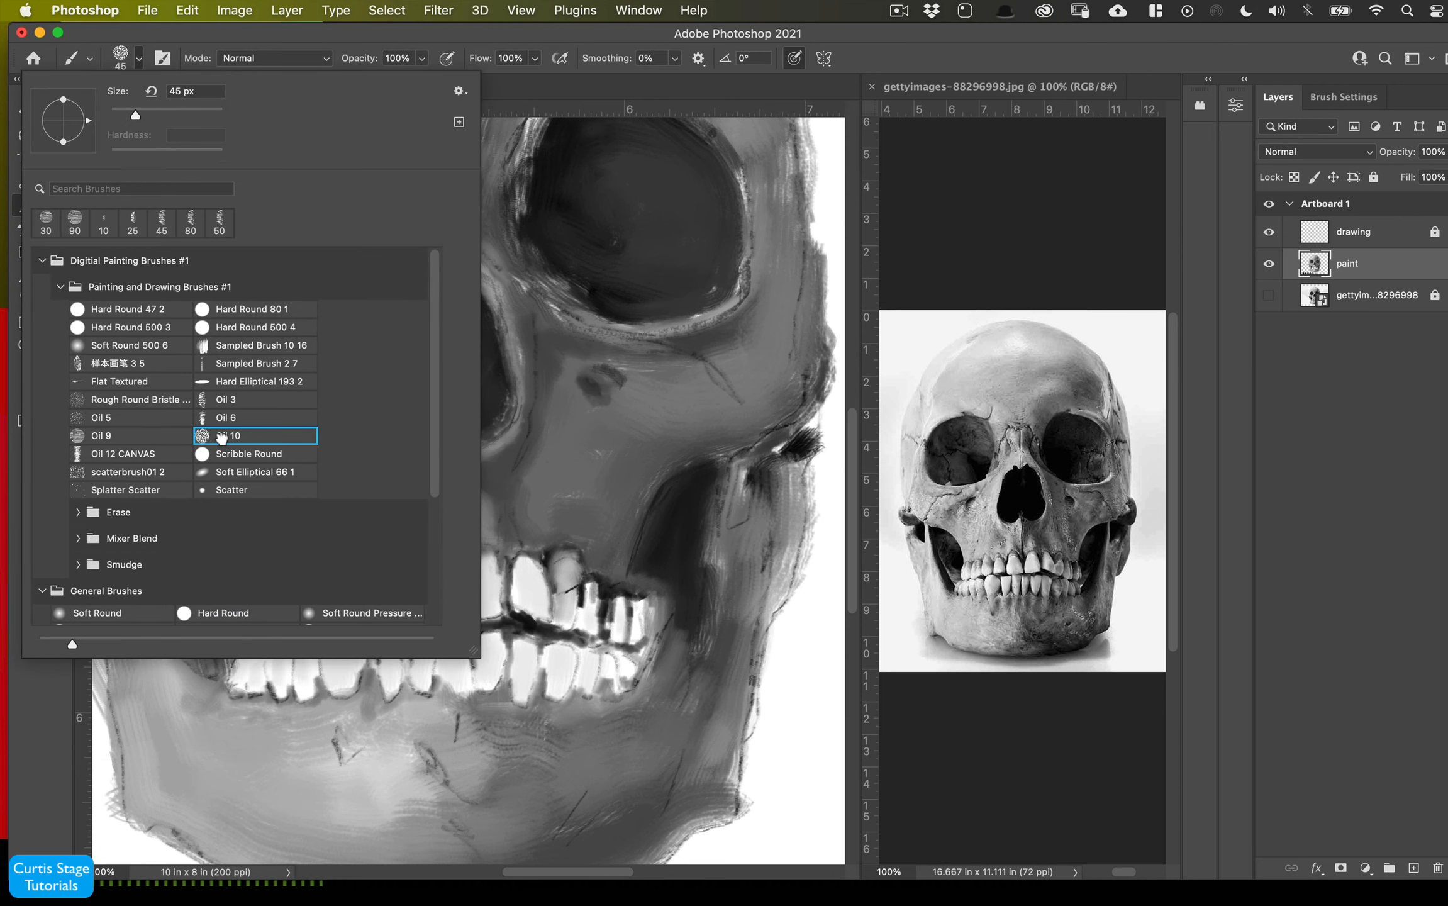
left_click(156, 433)
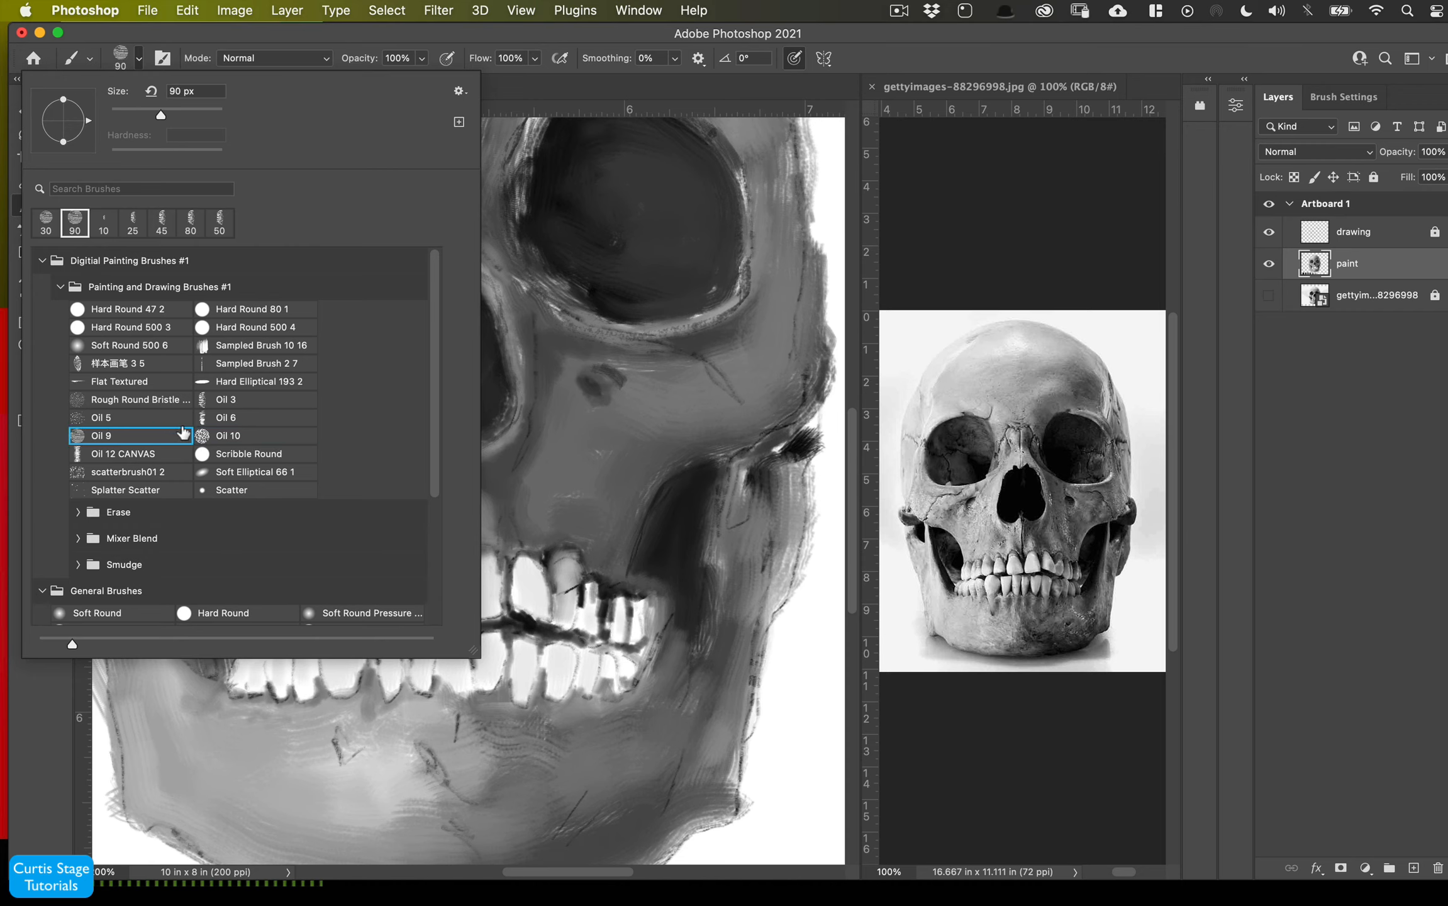
left_click(401, 39)
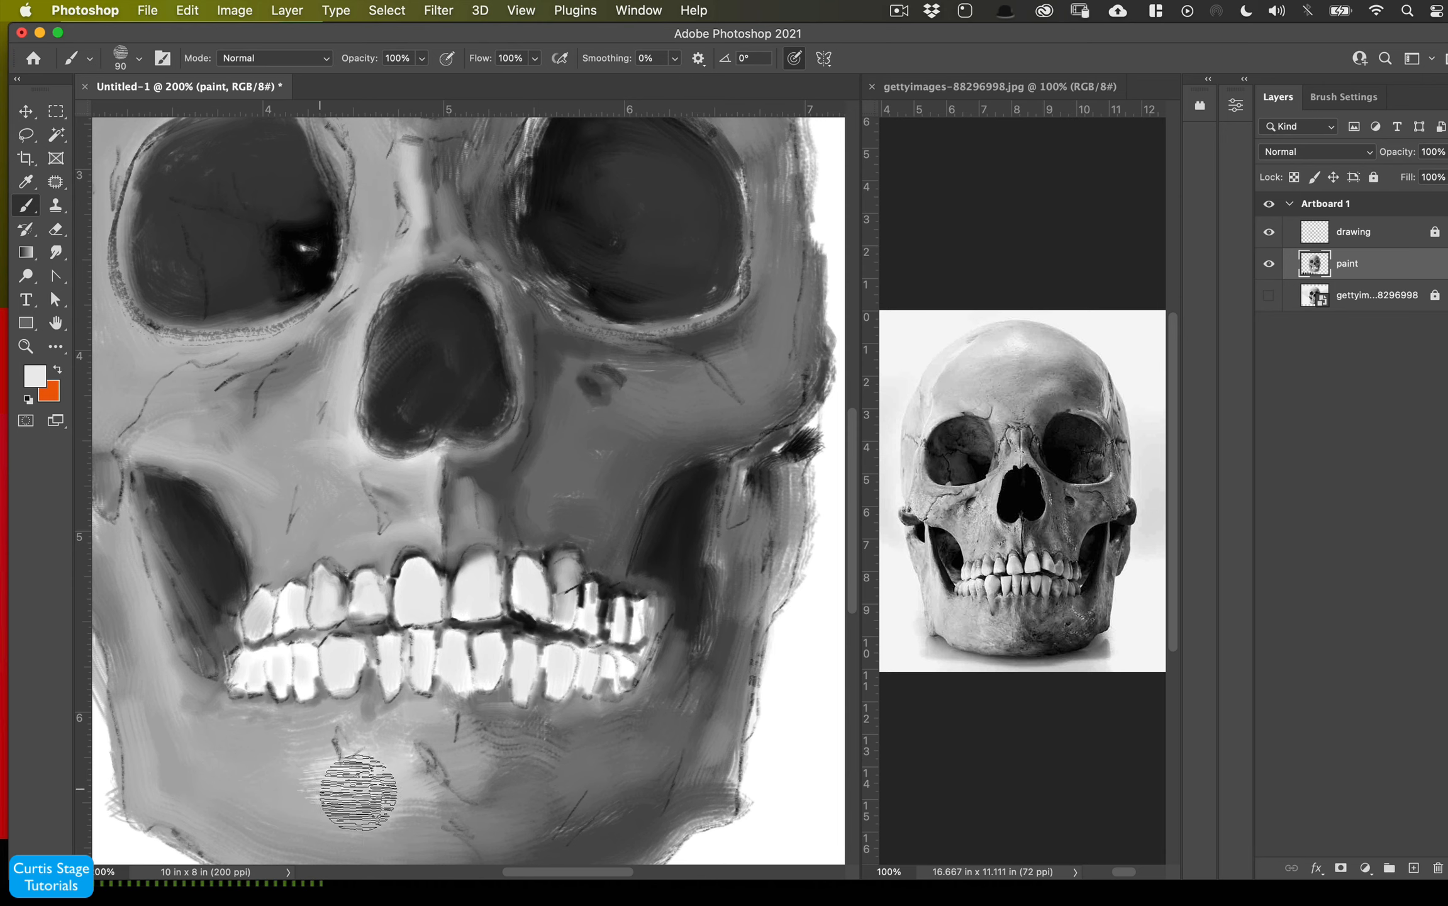
- Paint a textured stroke across the chin and undo it
mouse_move(358, 792)
left_mouse_down()
mouse_move(356, 822)
mouse_move(336, 819)
left_mouse_up()
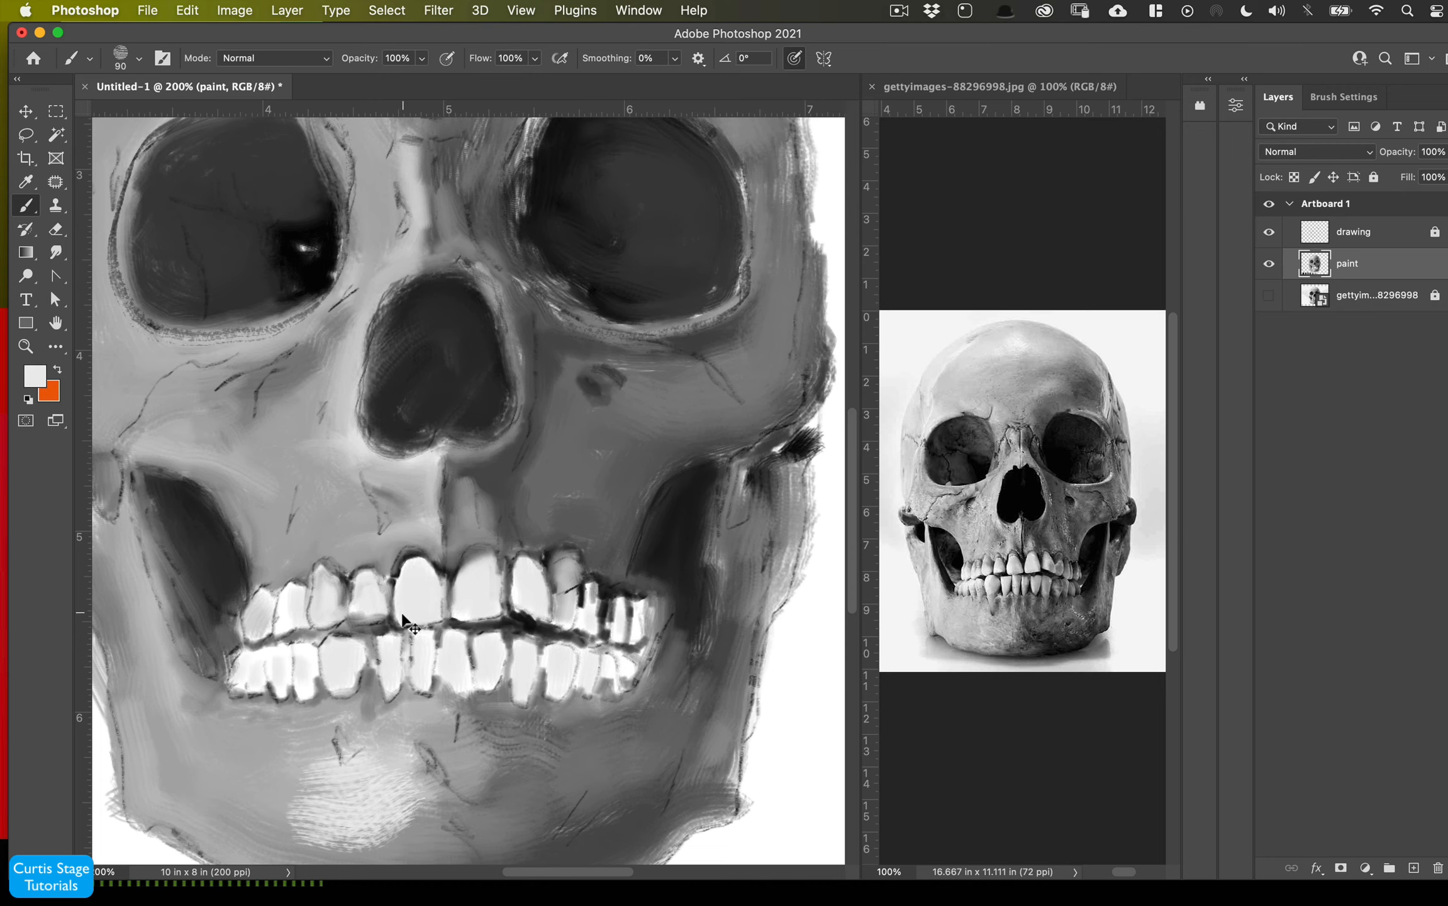
key("super+z")
key("super+z")
key("super+z")
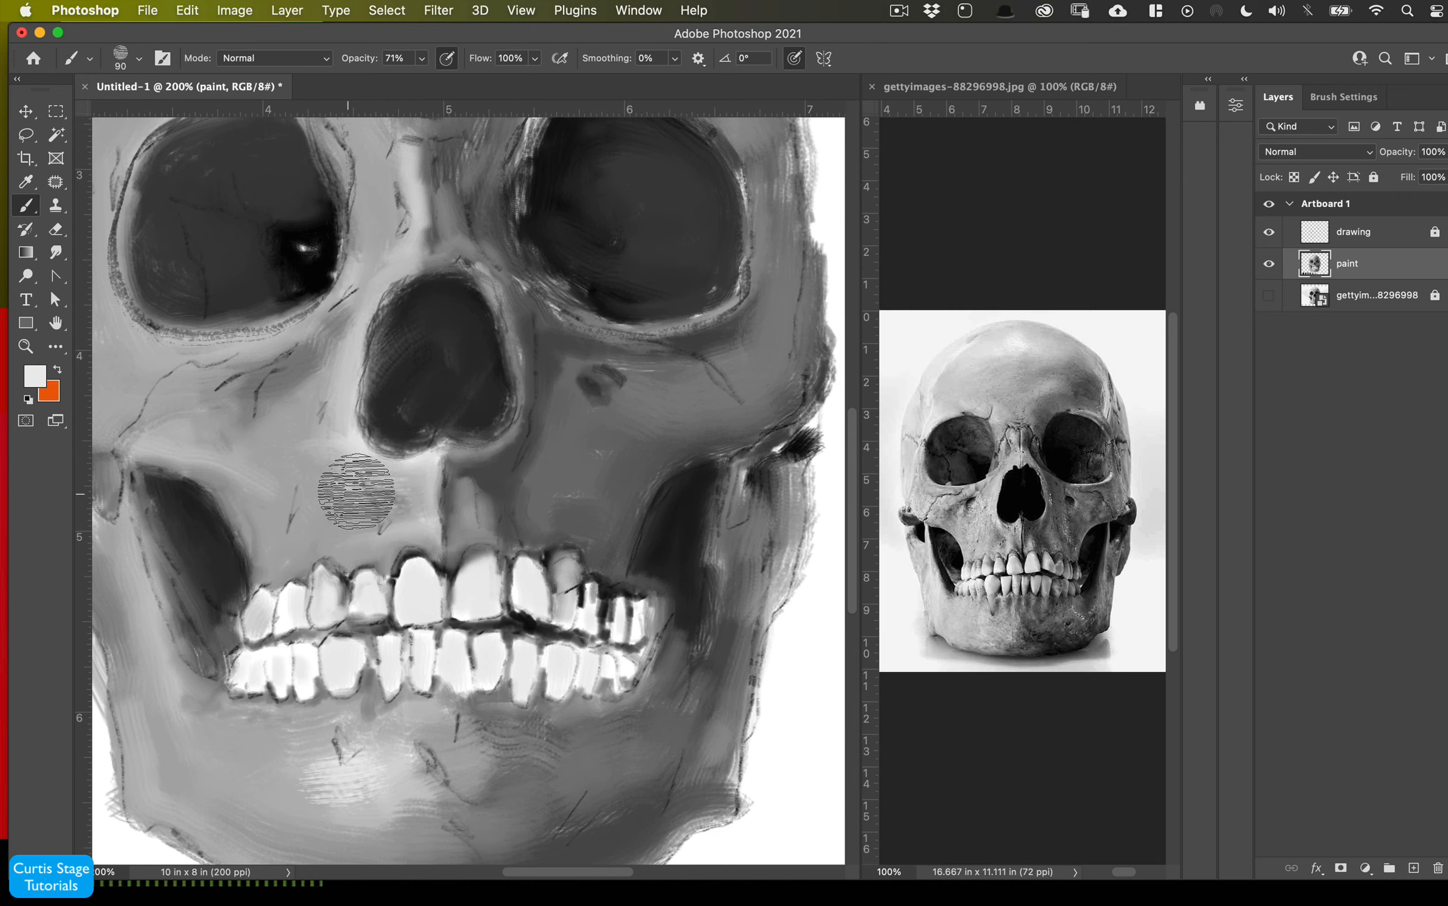
- Paint light textured strokes at 71% opacity on the cheeks beside the nose, the right cheekbone and the chin
mouse_move(356, 492)
left_mouse_down()
mouse_move(420, 495)
mouse_move(361, 510)
left_mouse_up()
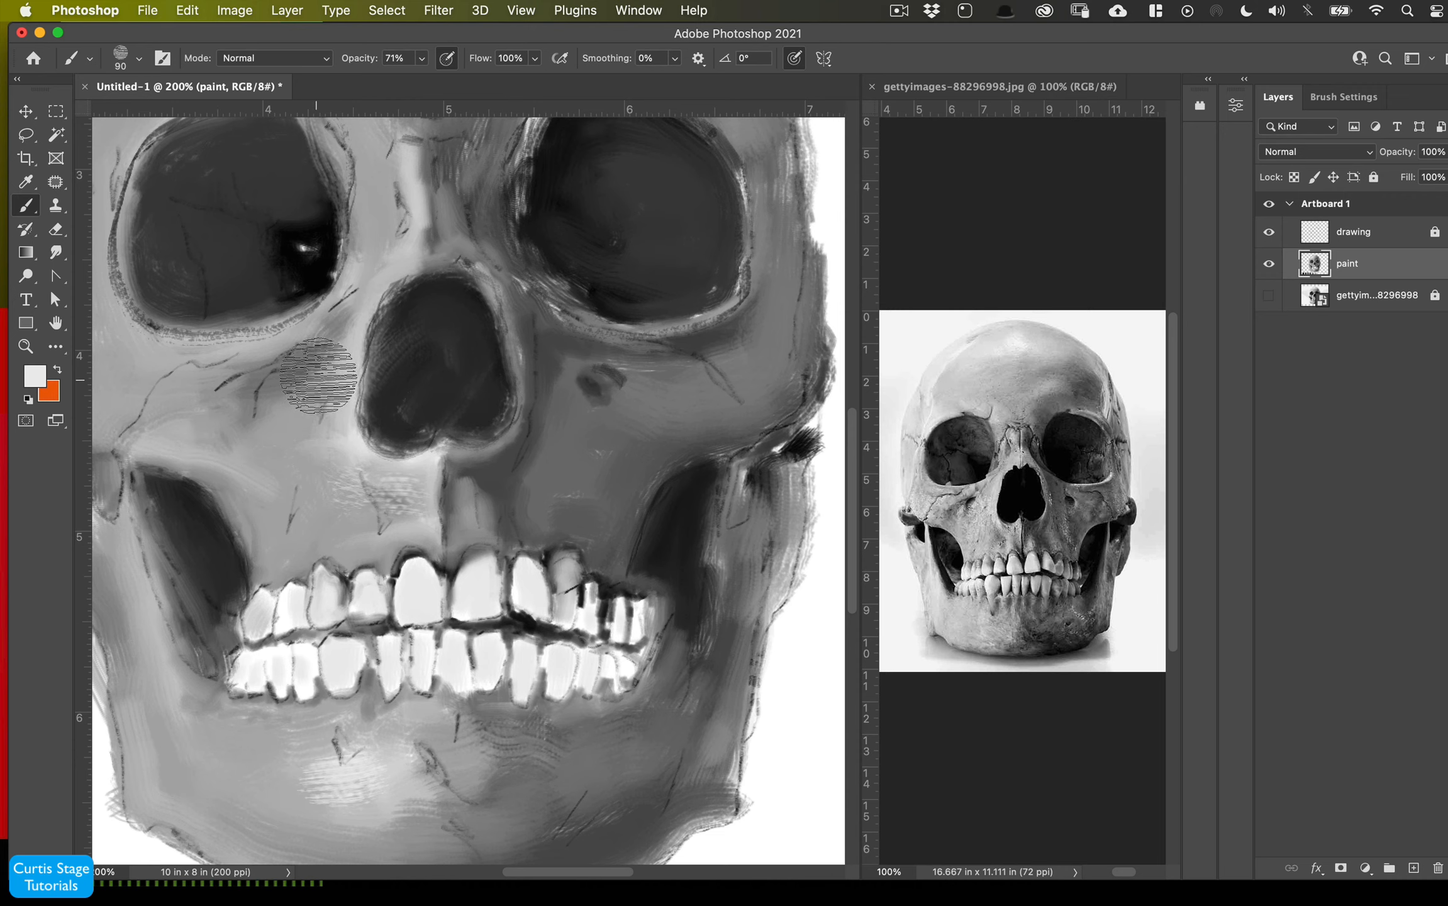
left_click_drag(260, 495, 269, 538)
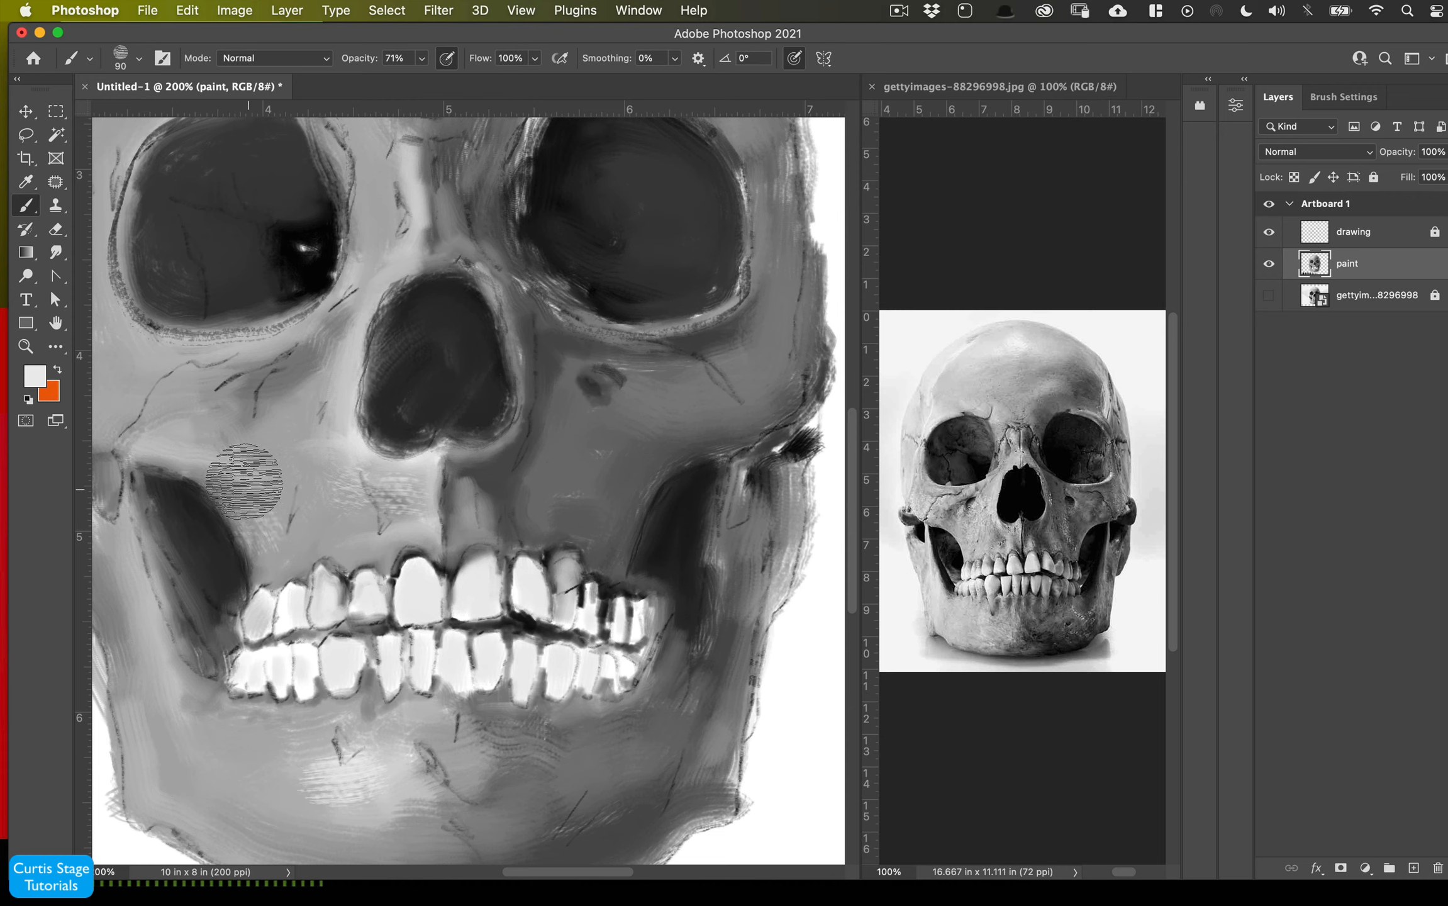
left_click_drag(197, 444, 163, 450)
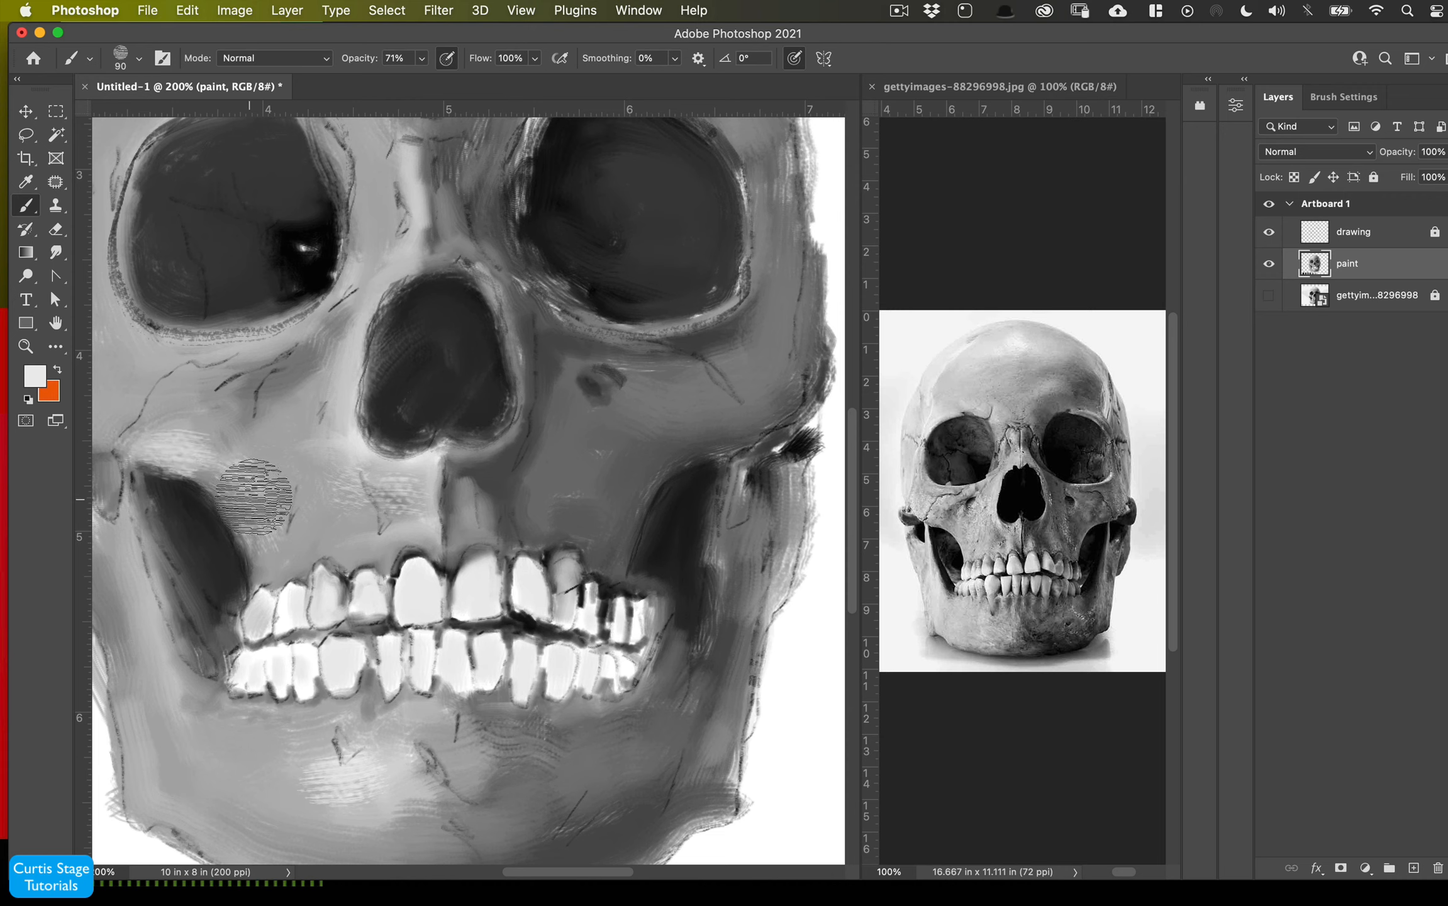
mouse_move(253, 497)
left_mouse_down()
mouse_move(161, 440)
mouse_move(293, 507)
left_mouse_up()
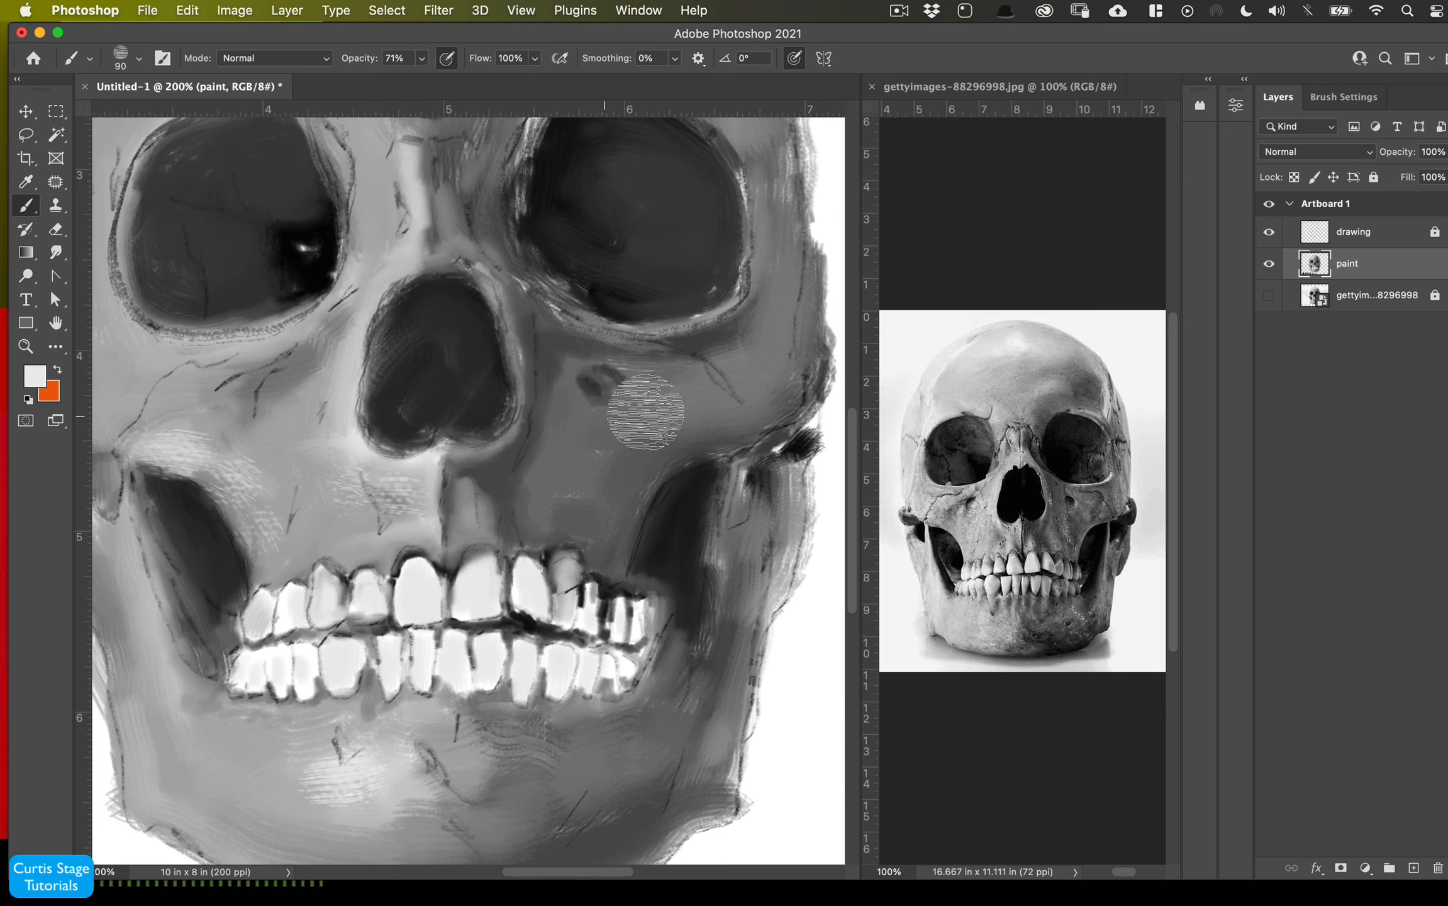
mouse_move(739, 398)
left_mouse_down()
mouse_move(775, 368)
mouse_move(727, 403)
mouse_move(769, 372)
mouse_move(739, 404)
mouse_move(706, 410)
mouse_move(759, 395)
mouse_move(779, 370)
mouse_move(793, 292)
mouse_move(771, 397)
mouse_move(689, 429)
left_mouse_up()
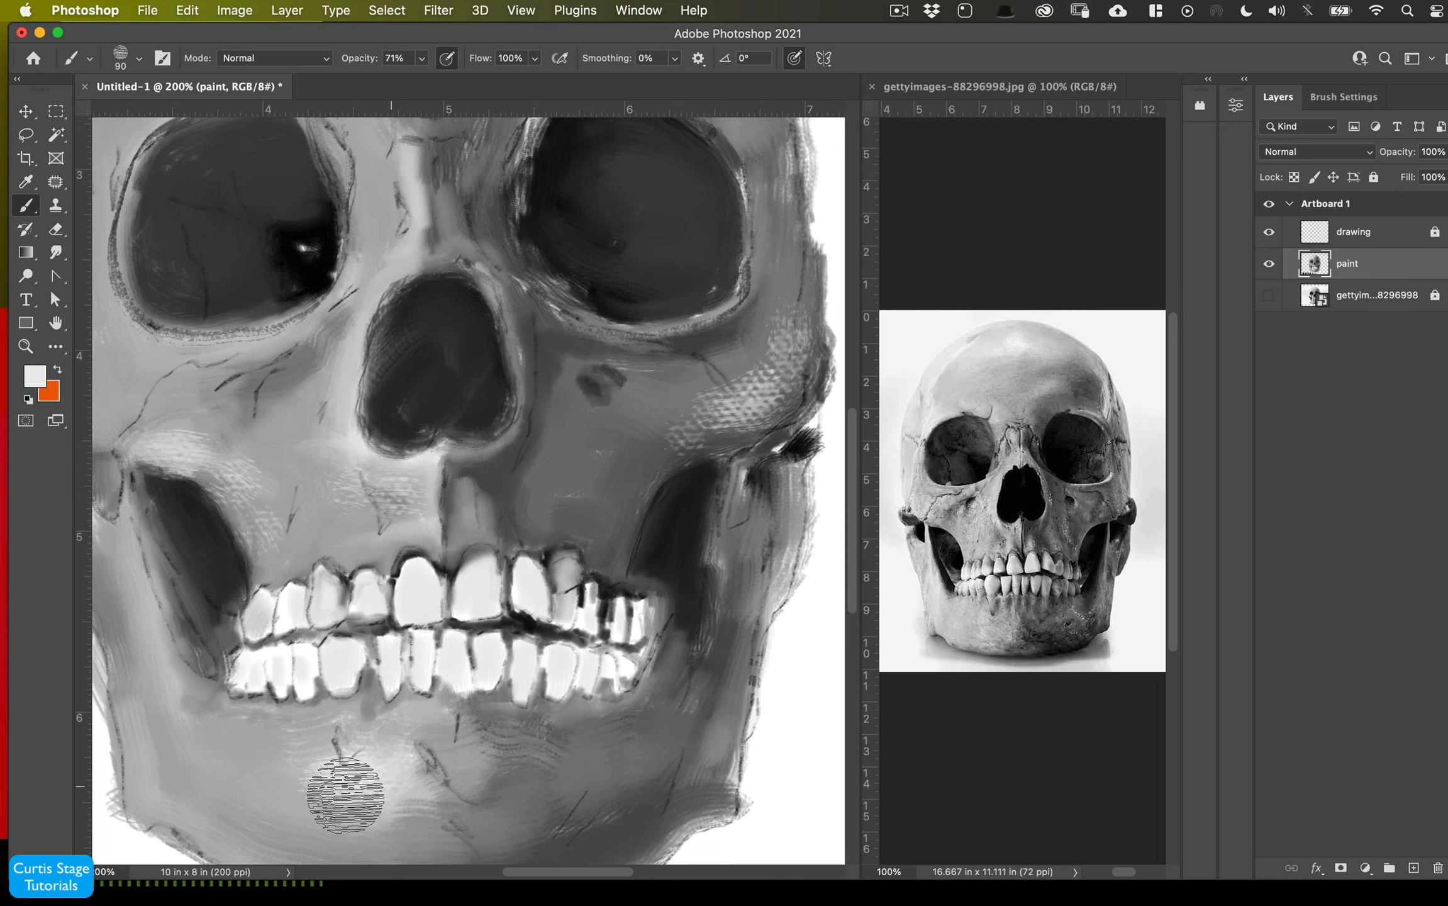
mouse_move(345, 796)
left_mouse_down()
mouse_move(349, 751)
mouse_move(178, 695)
mouse_move(427, 777)
left_mouse_up()
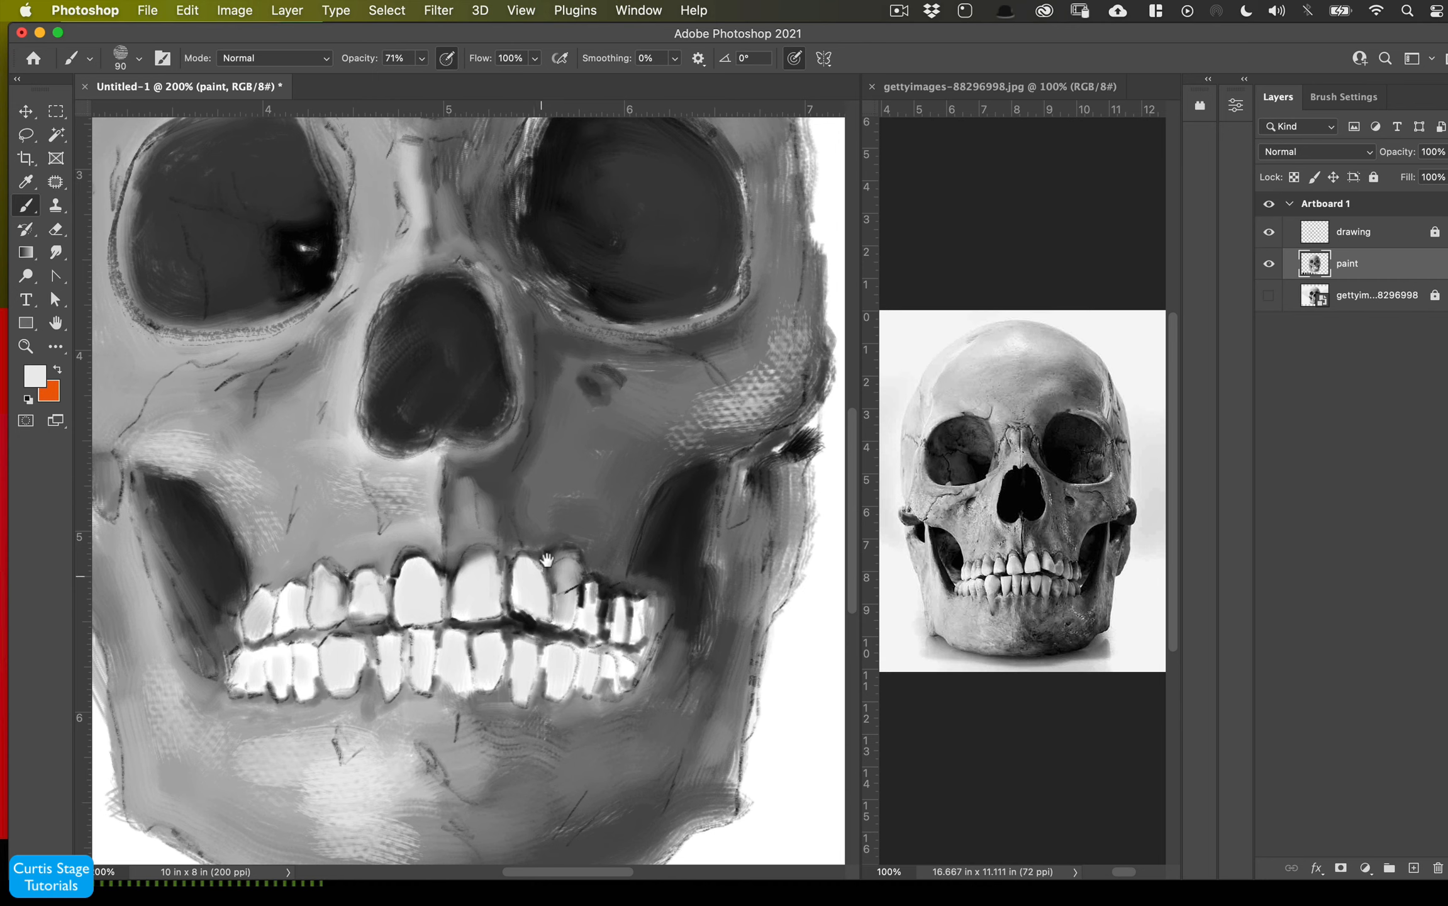
- Set the brush opacity to 52% and add textured strokes on the upper right forehead and the left temple
key("super+minus")
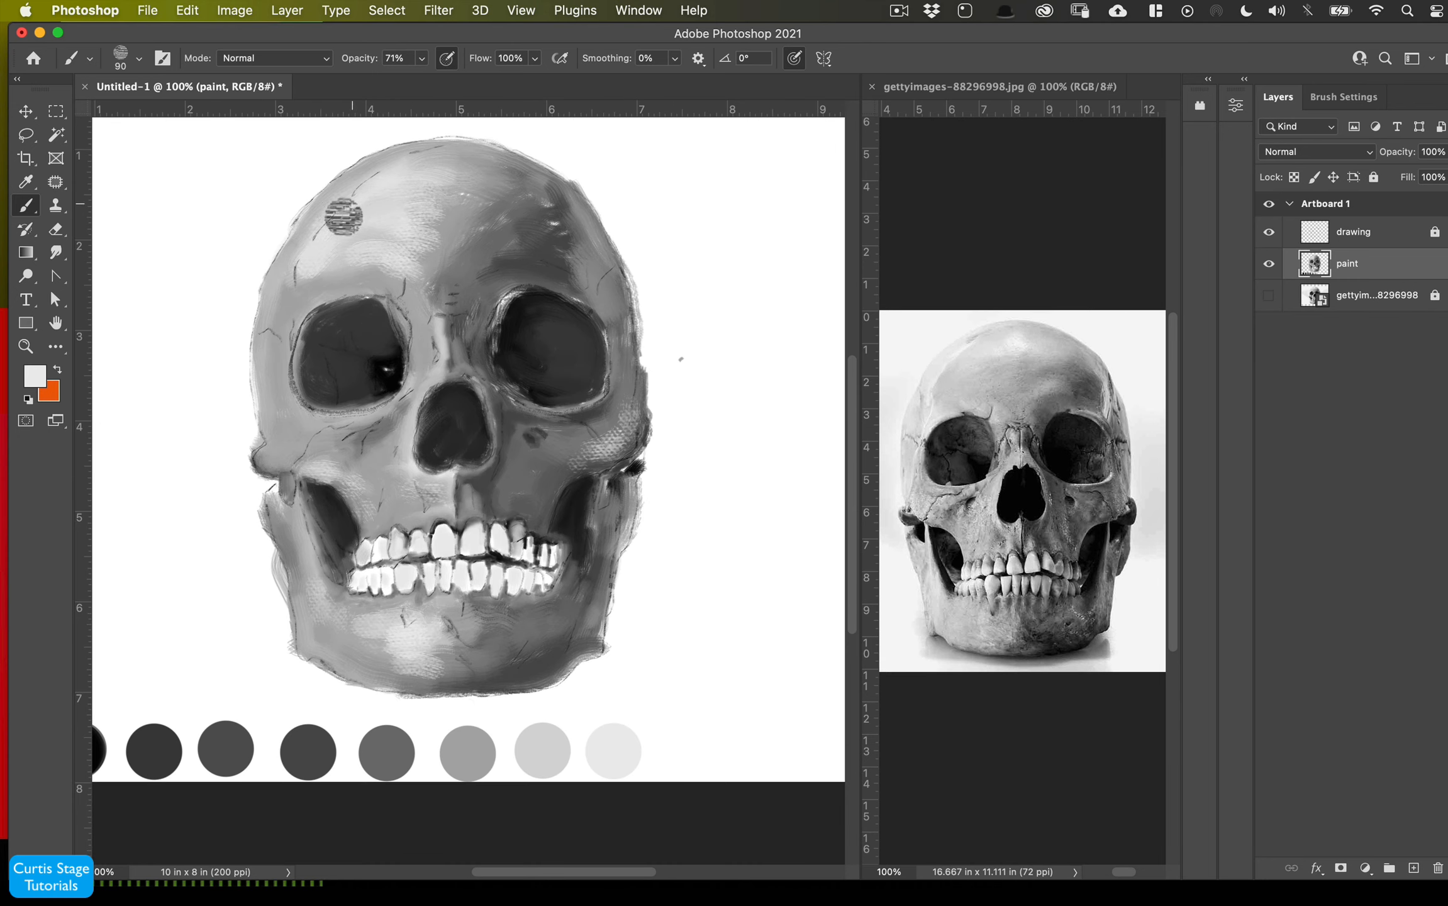
key("5")
key("2")
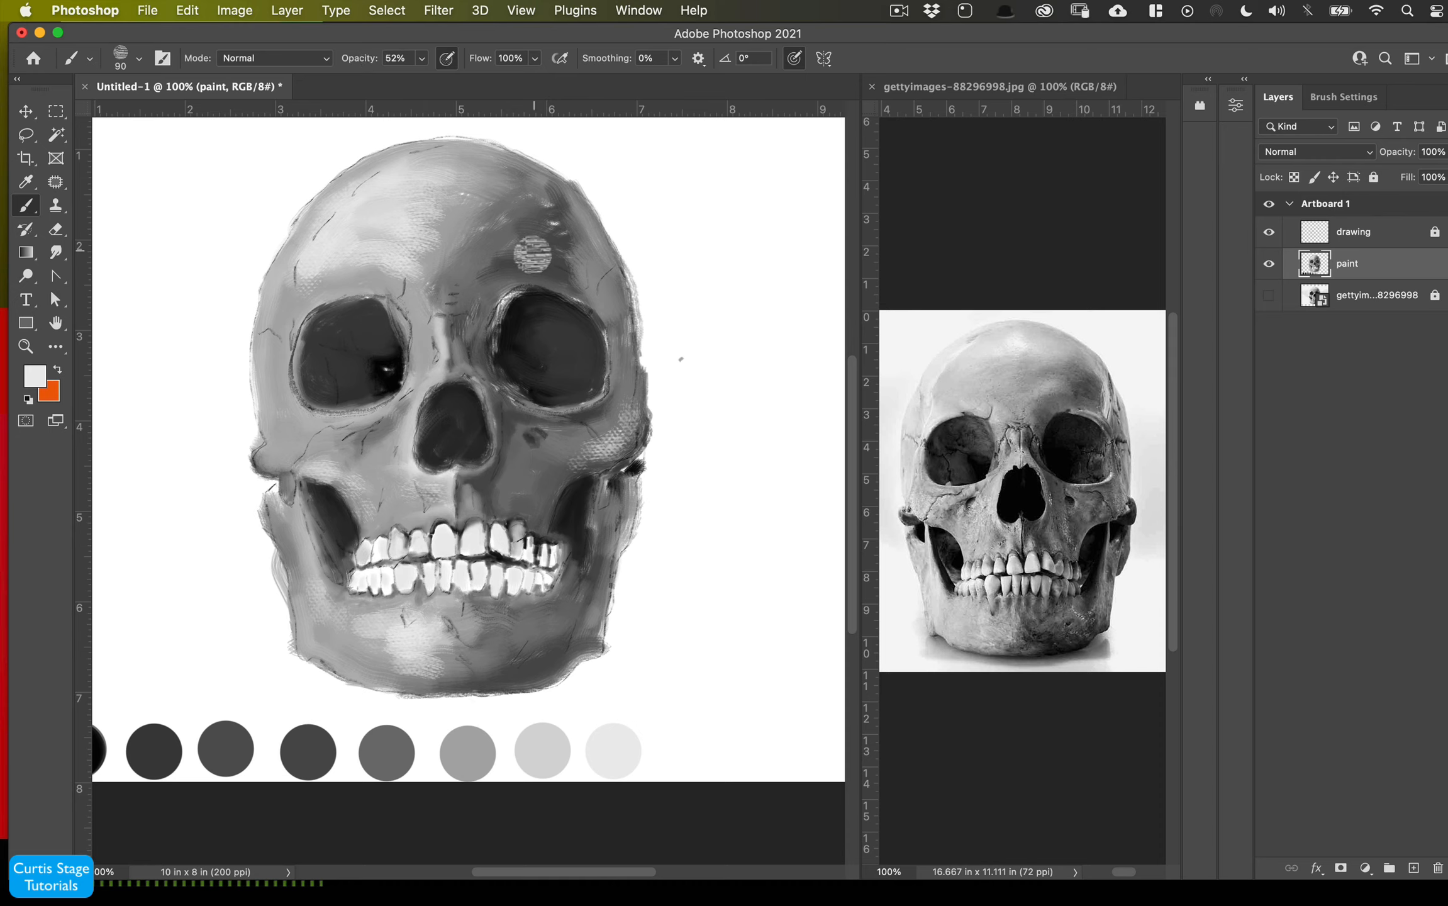
left_click_drag(564, 196, 590, 242)
left_click_drag(273, 347, 281, 403)
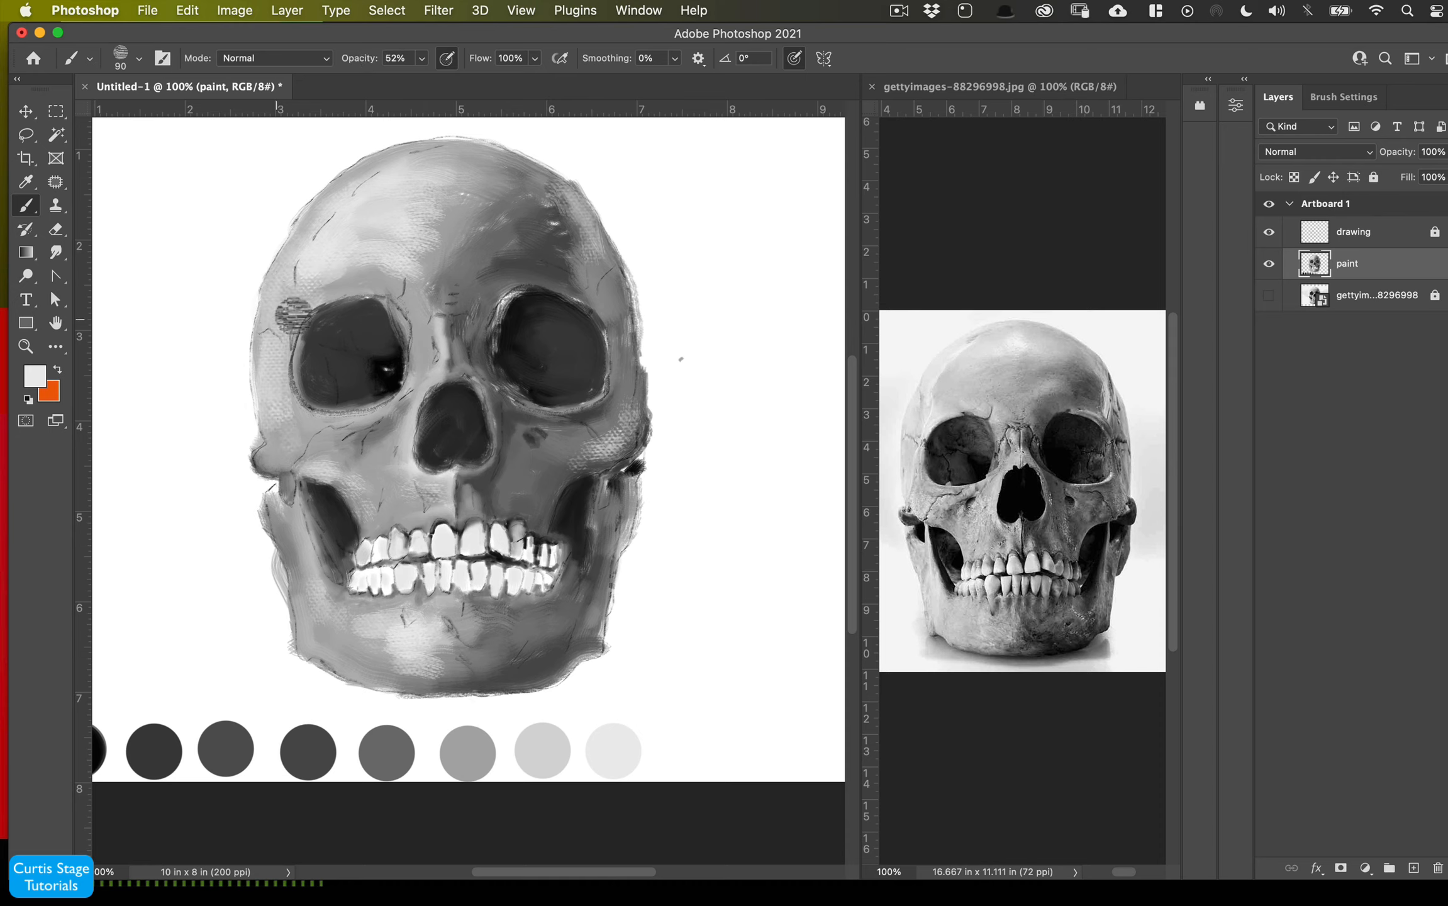
- Switch to the Mixer Brush at 70 px and blend the upper forehead and the right cheekbone
key("bracketleft")
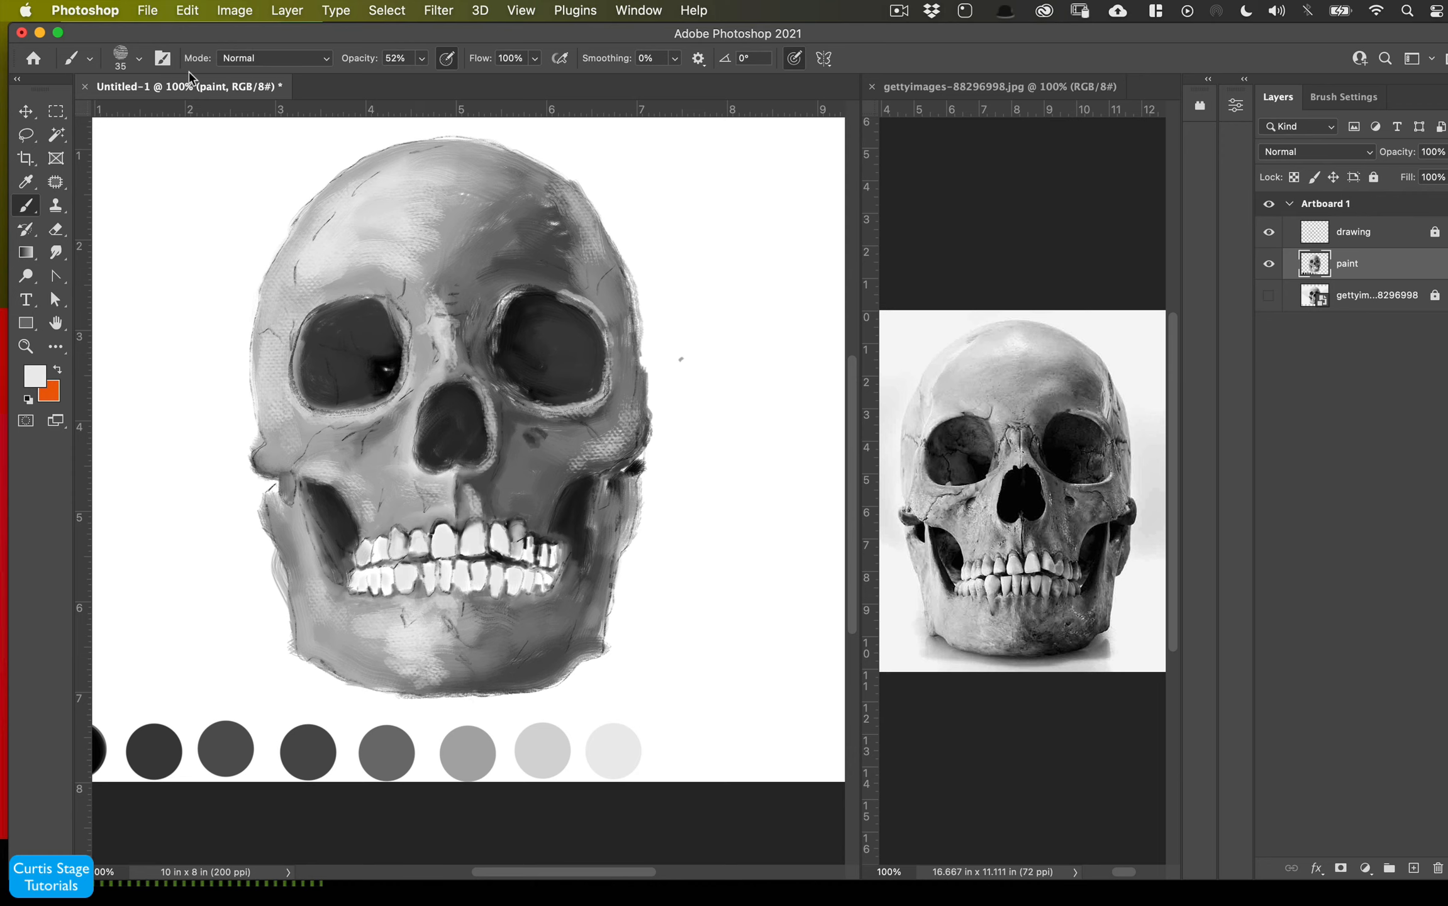
left_click(139, 59)
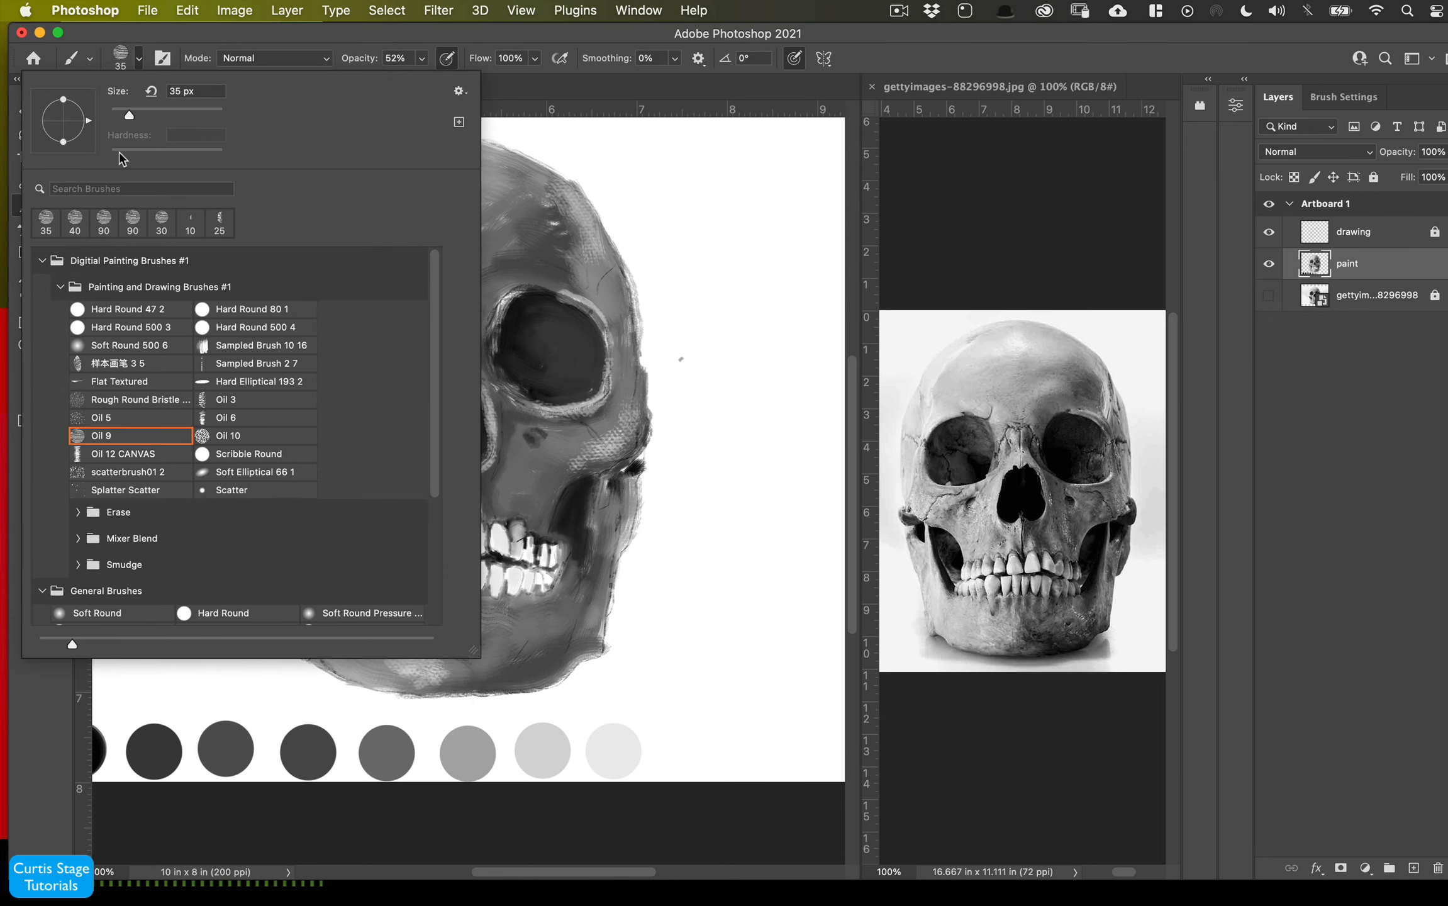
left_click(141, 58)
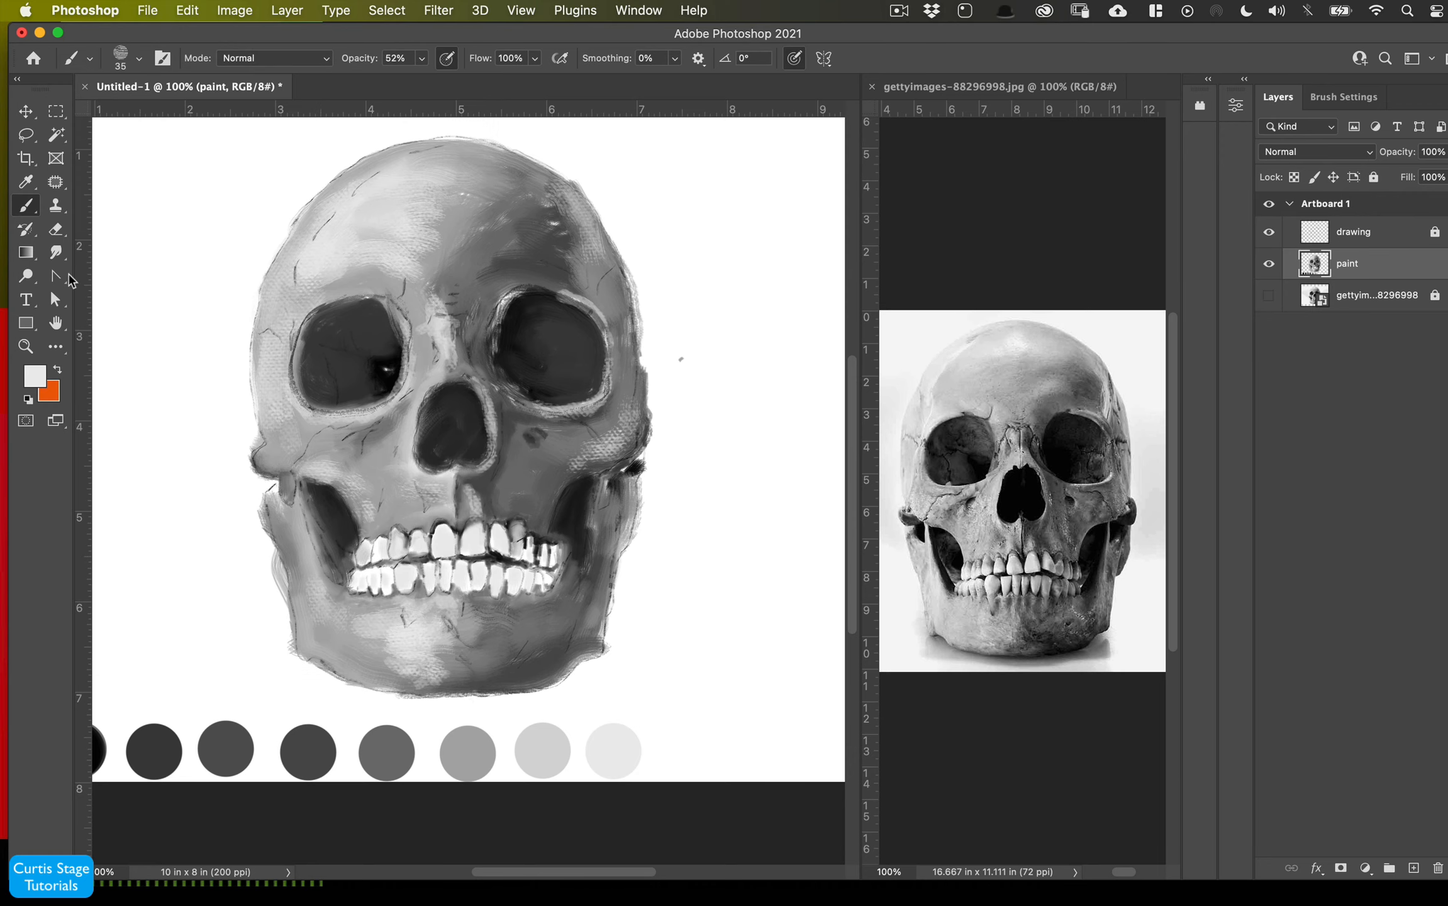
right_click(35, 210)
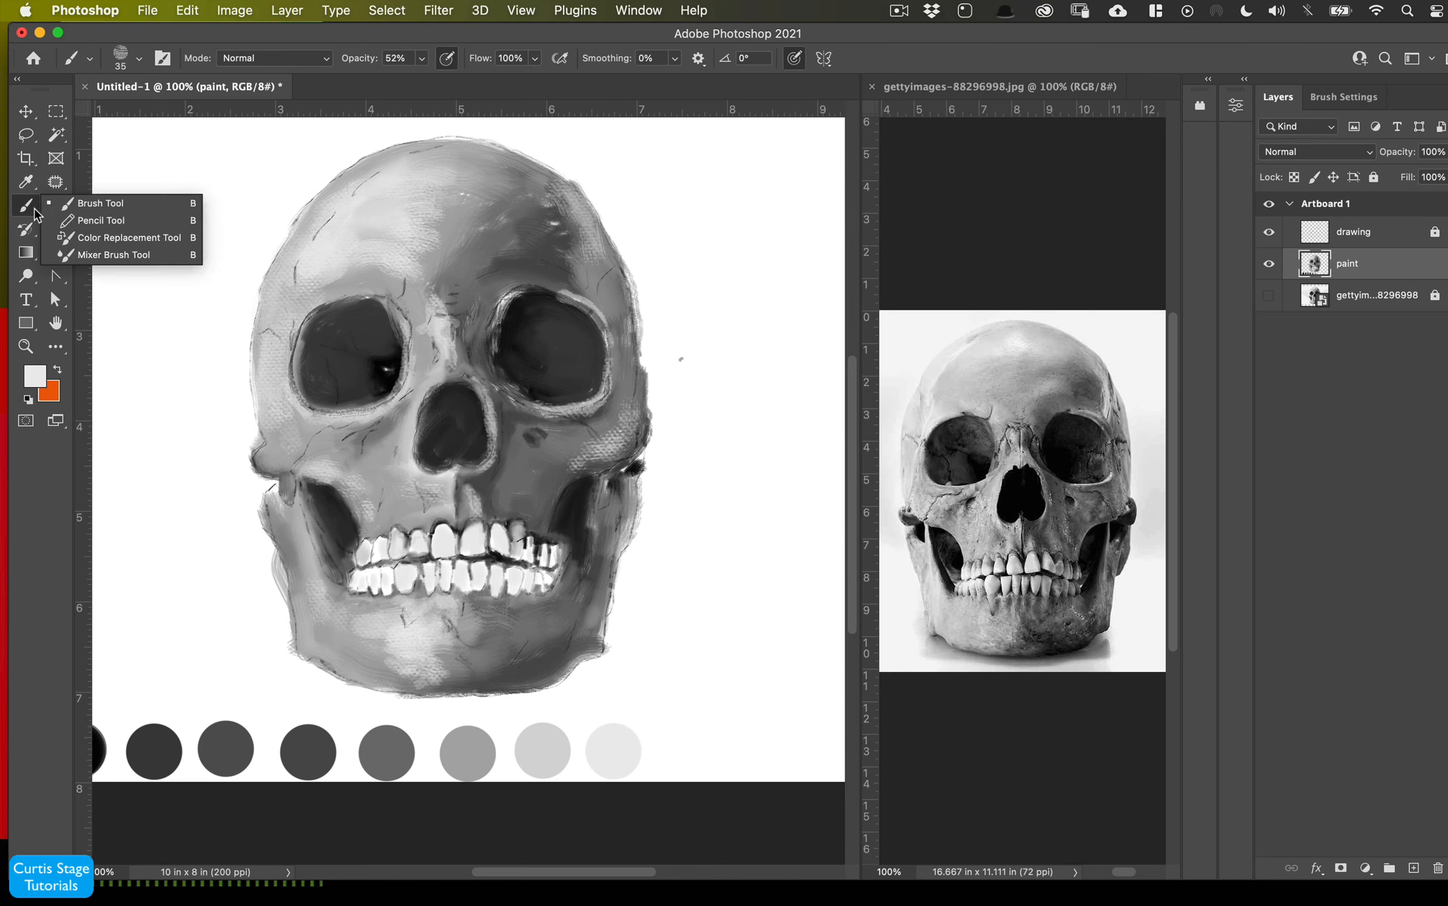
left_click(81, 246)
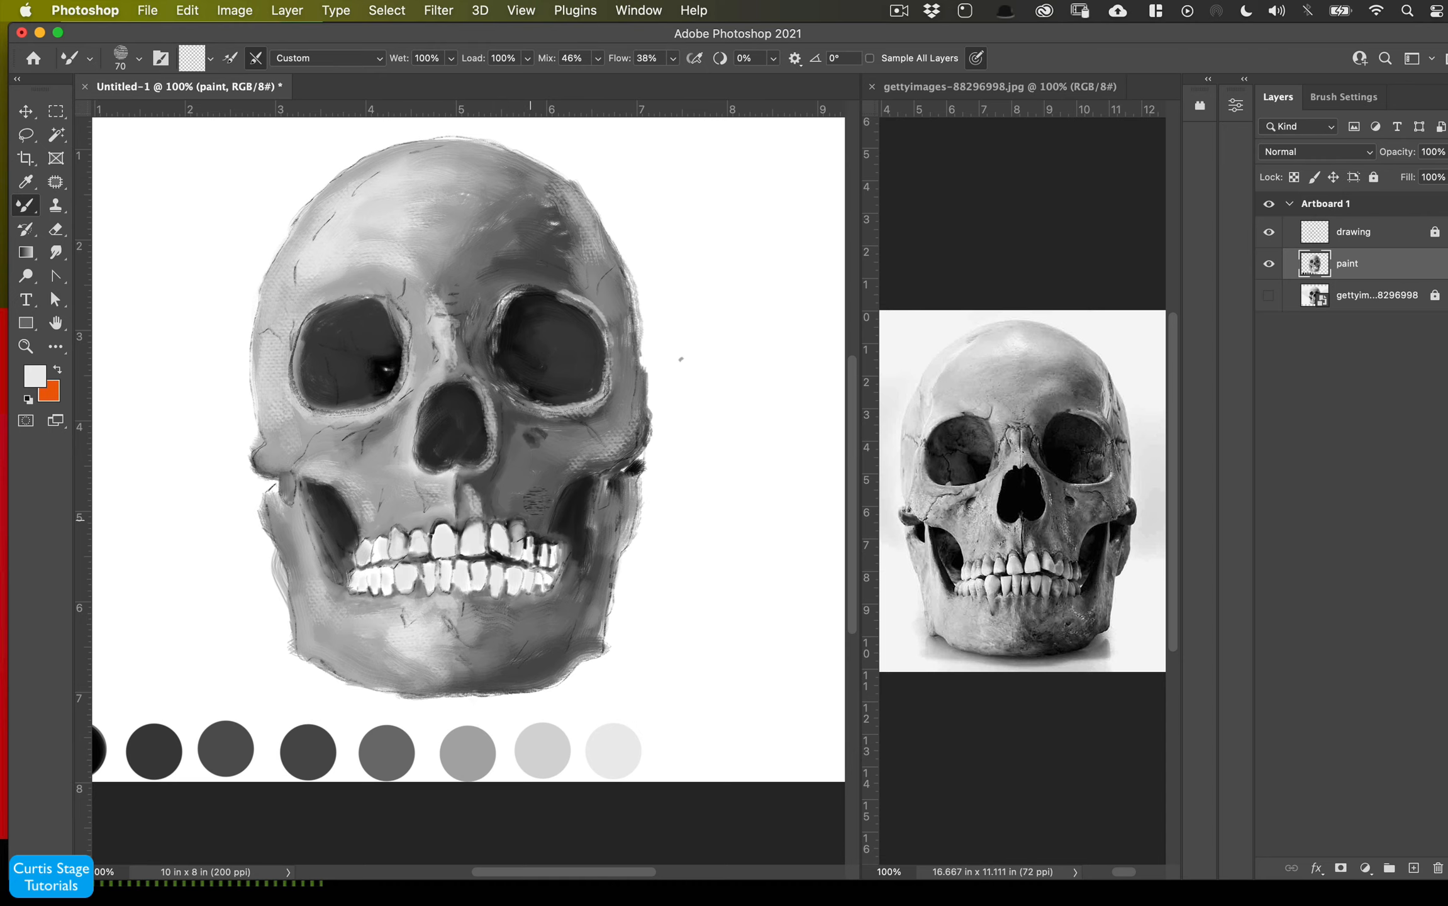
mouse_move(554, 224)
left_mouse_down()
mouse_move(585, 264)
mouse_move(566, 202)
mouse_move(485, 155)
mouse_move(542, 182)
mouse_move(587, 232)
left_mouse_up()
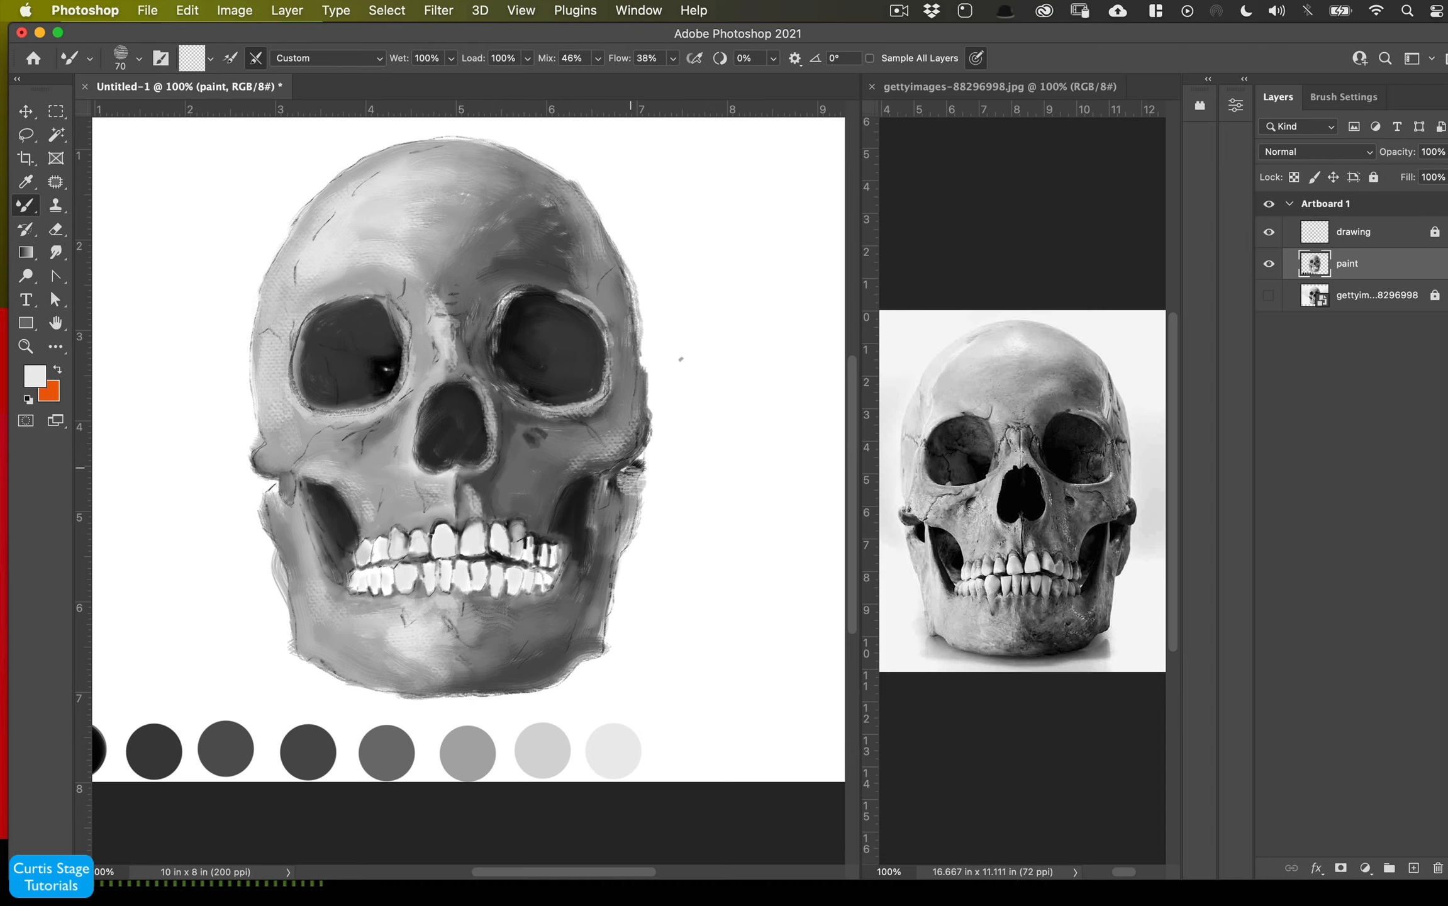
left_click_drag(566, 470, 619, 447)
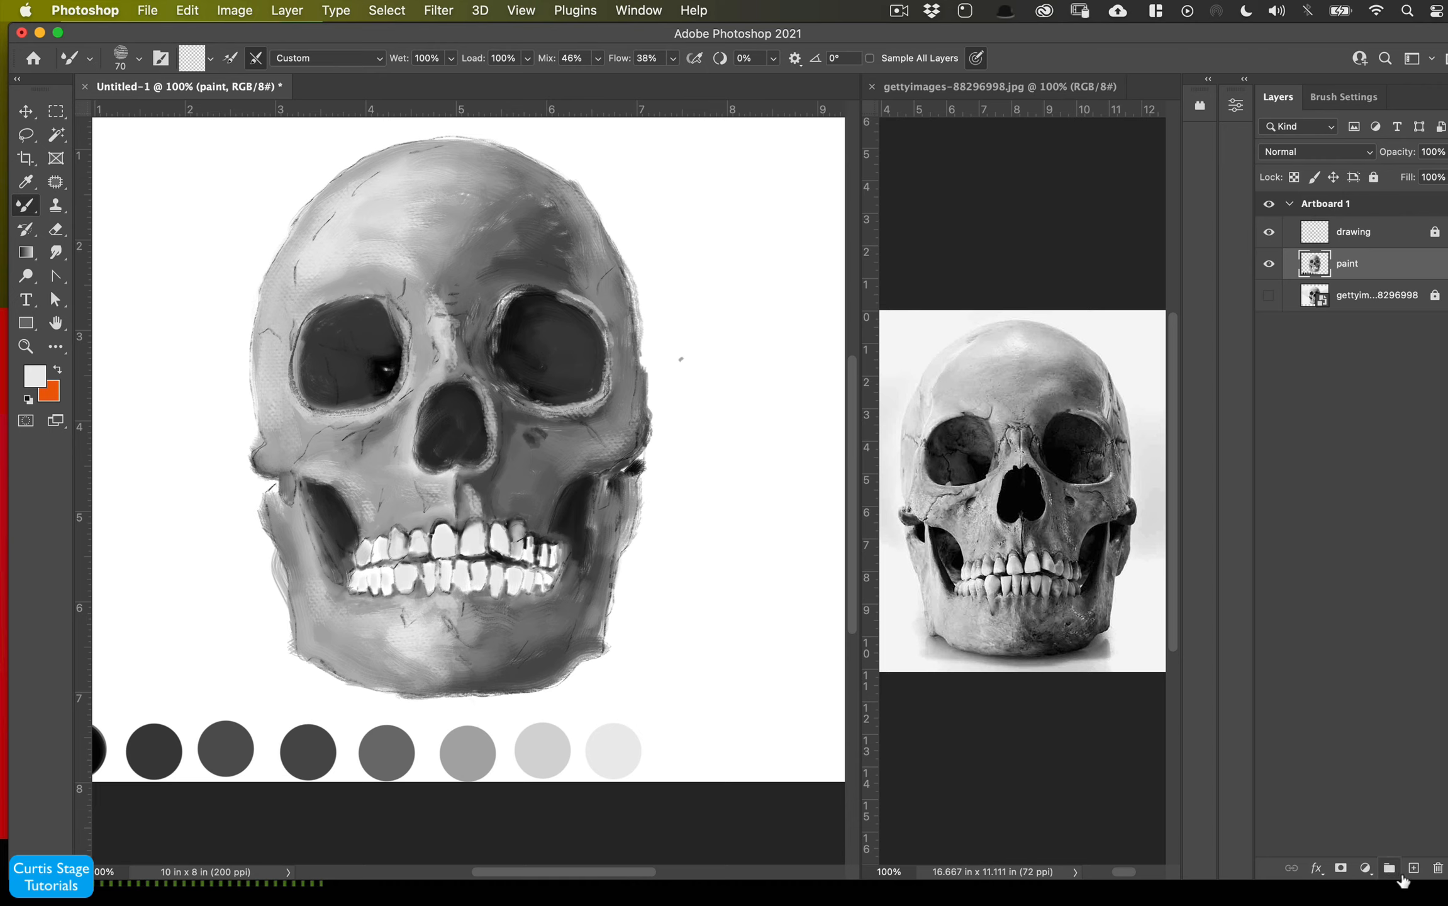
- Create a new layer, move it below the paint layer, and hide the painted layers above it
left_click(1412, 869)
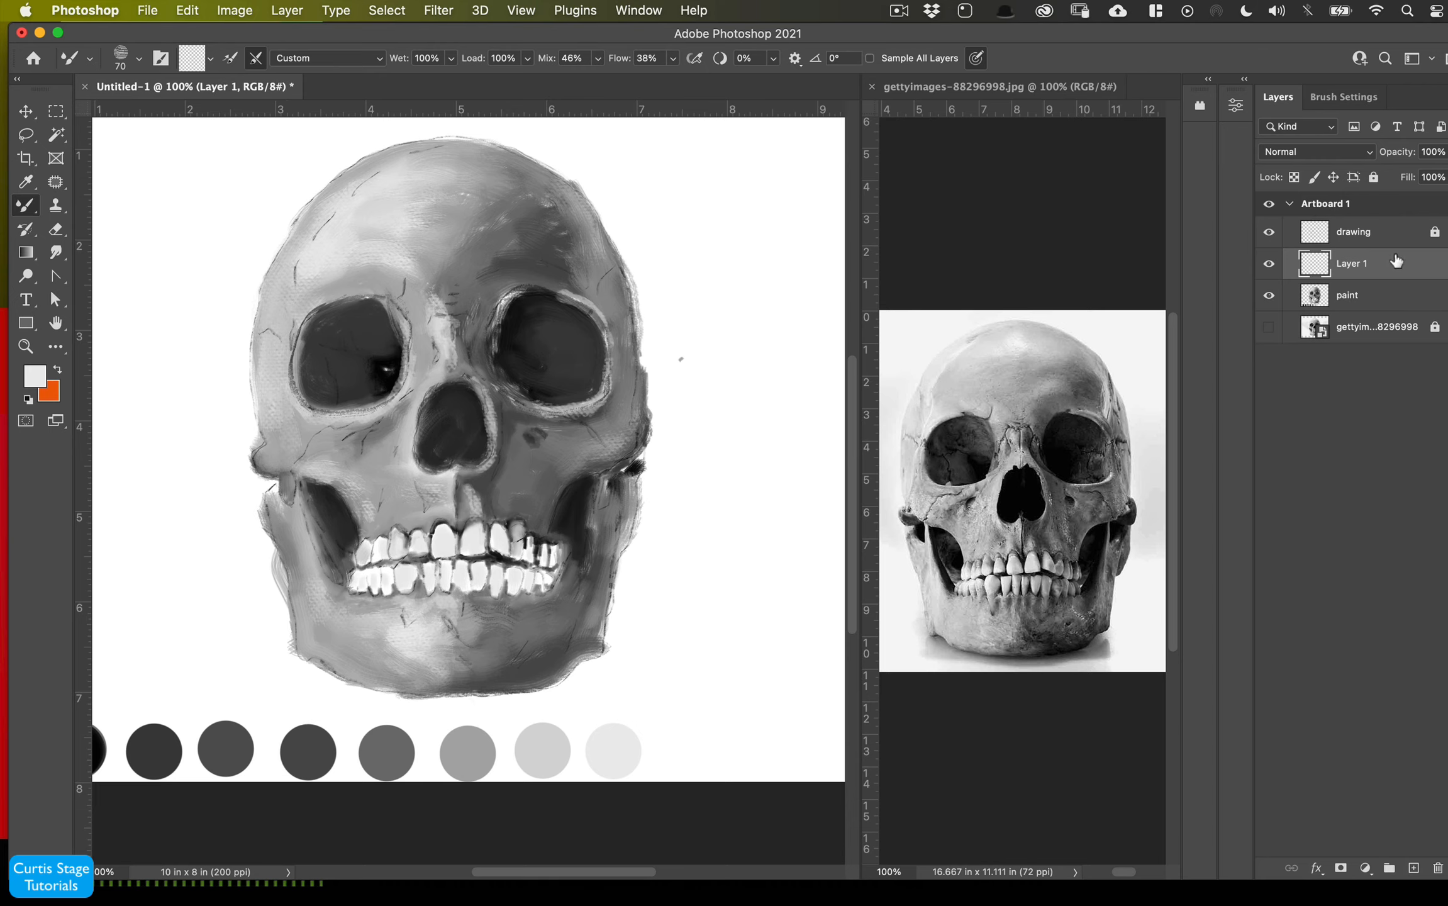
mouse_move(1396, 261)
left_mouse_down()
mouse_move(1395, 308)
mouse_move(1356, 309)
left_mouse_up()
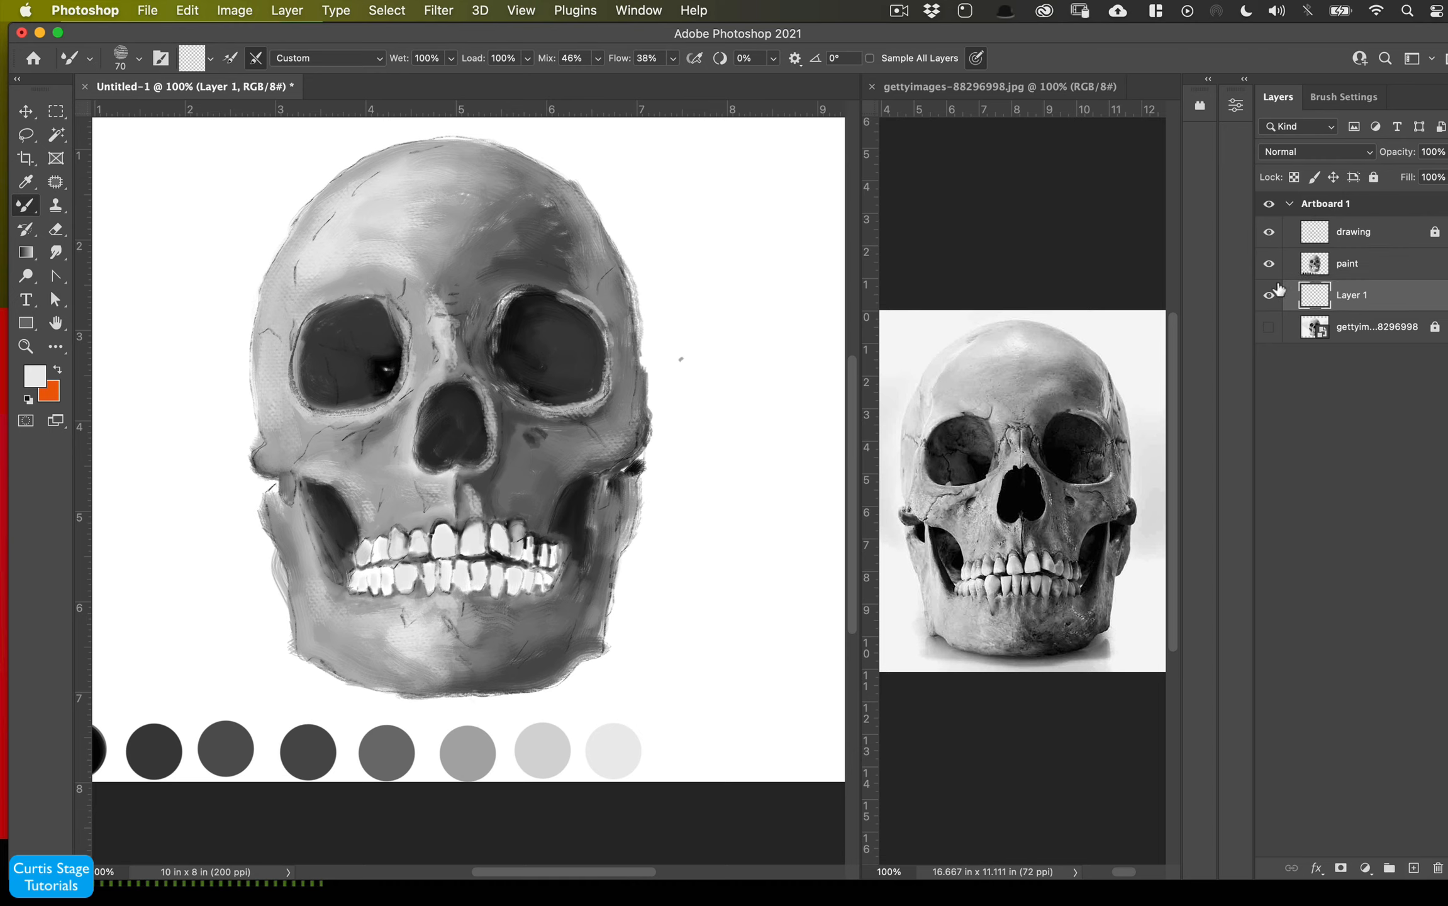
left_click(1268, 264)
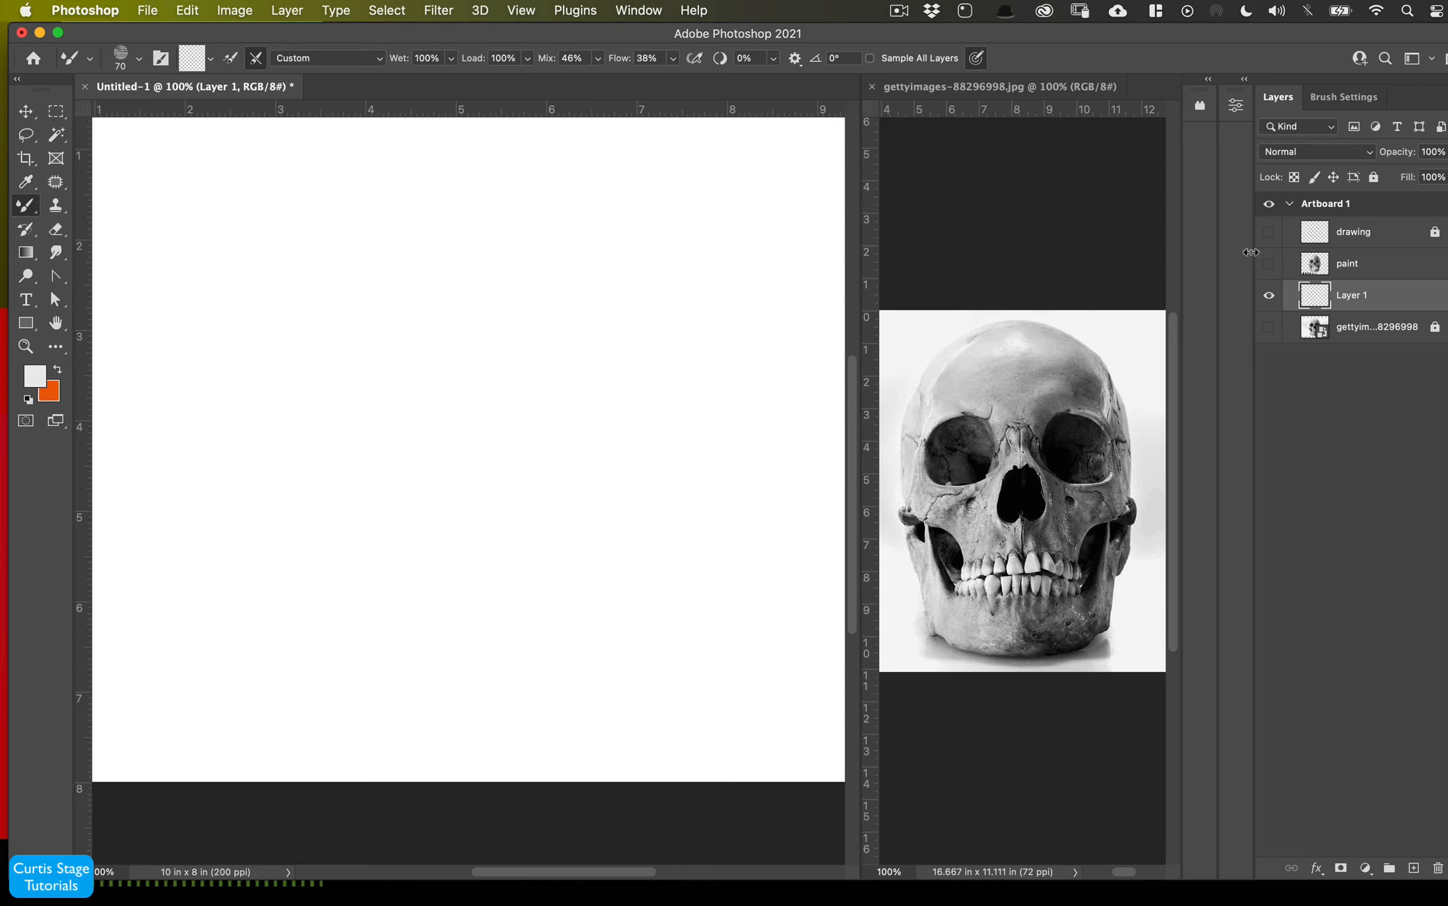
- Enlarge the mixer brush and set the foreground color to mid gray, R 134, G 134, B 134
key("super+minus")
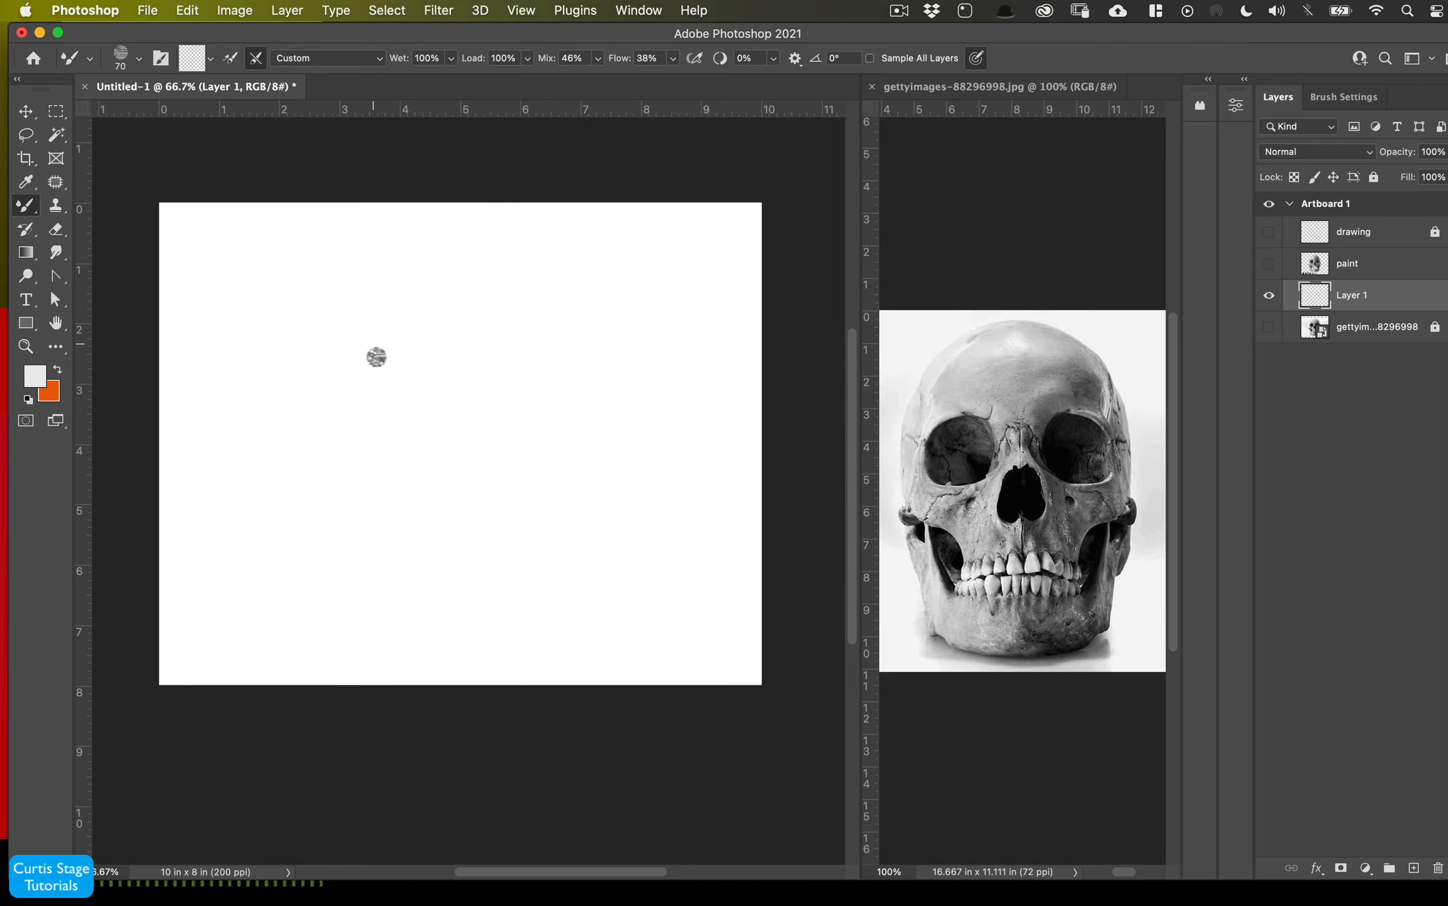
key("bracketright")
key("bracketright")
key("bracketright")
key("bracketright")
key("bracketright")
key("bracketright")
key("bracketright")
key("bracketright")
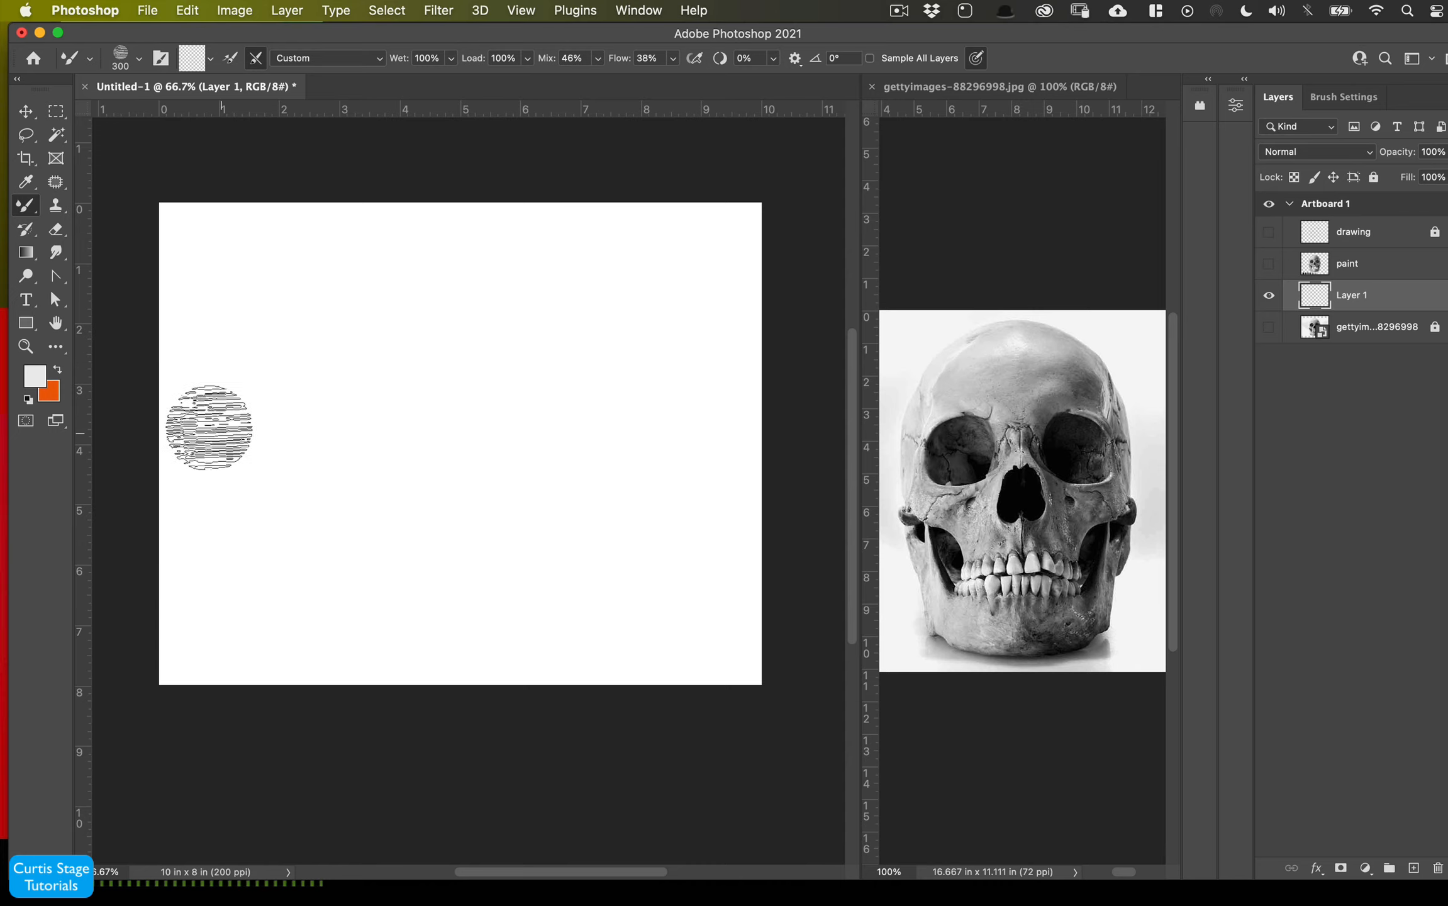
left_click(35, 376)
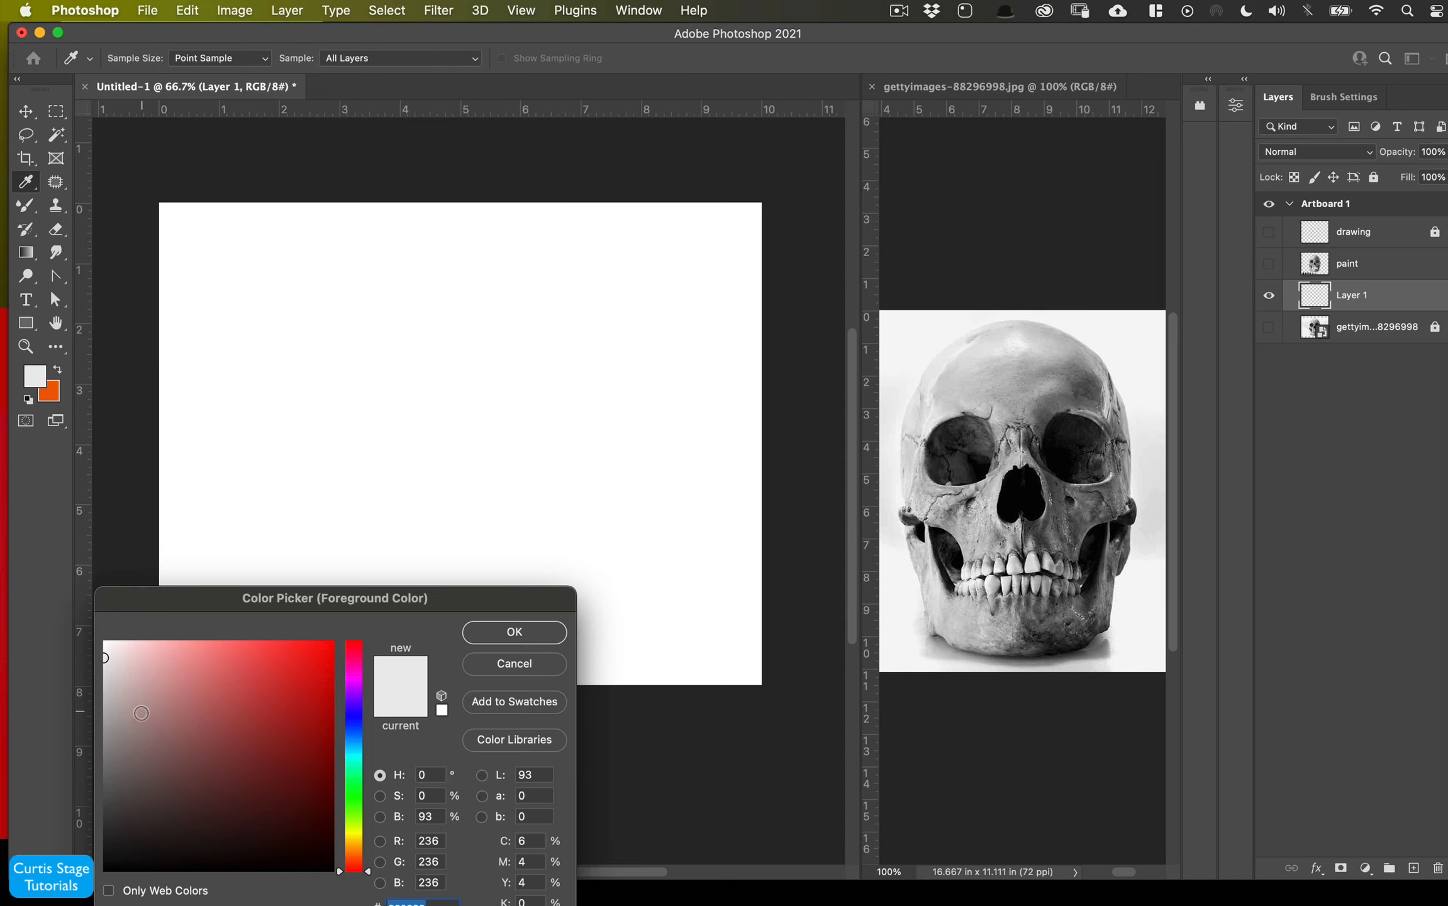
left_click_drag(141, 713, 100, 749)
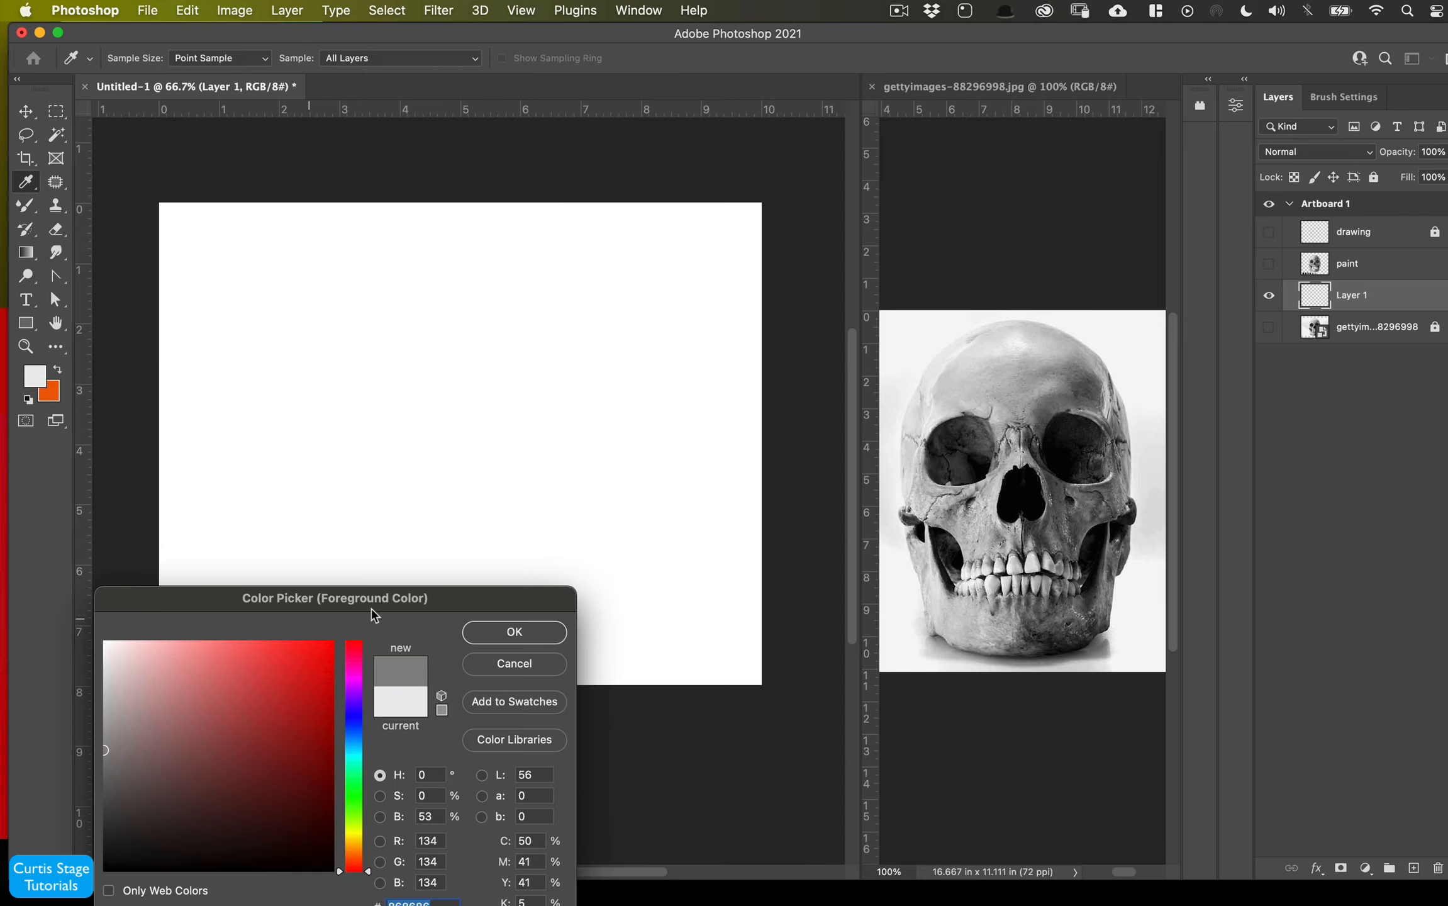
left_click(502, 637)
- Turn on loading the brush after each stroke and cover the new layer's canvas with gray strokes at 800 px
key("b")
mouse_move(314, 440)
left_mouse_down()
mouse_move(323, 382)
mouse_move(289, 390)
left_mouse_up()
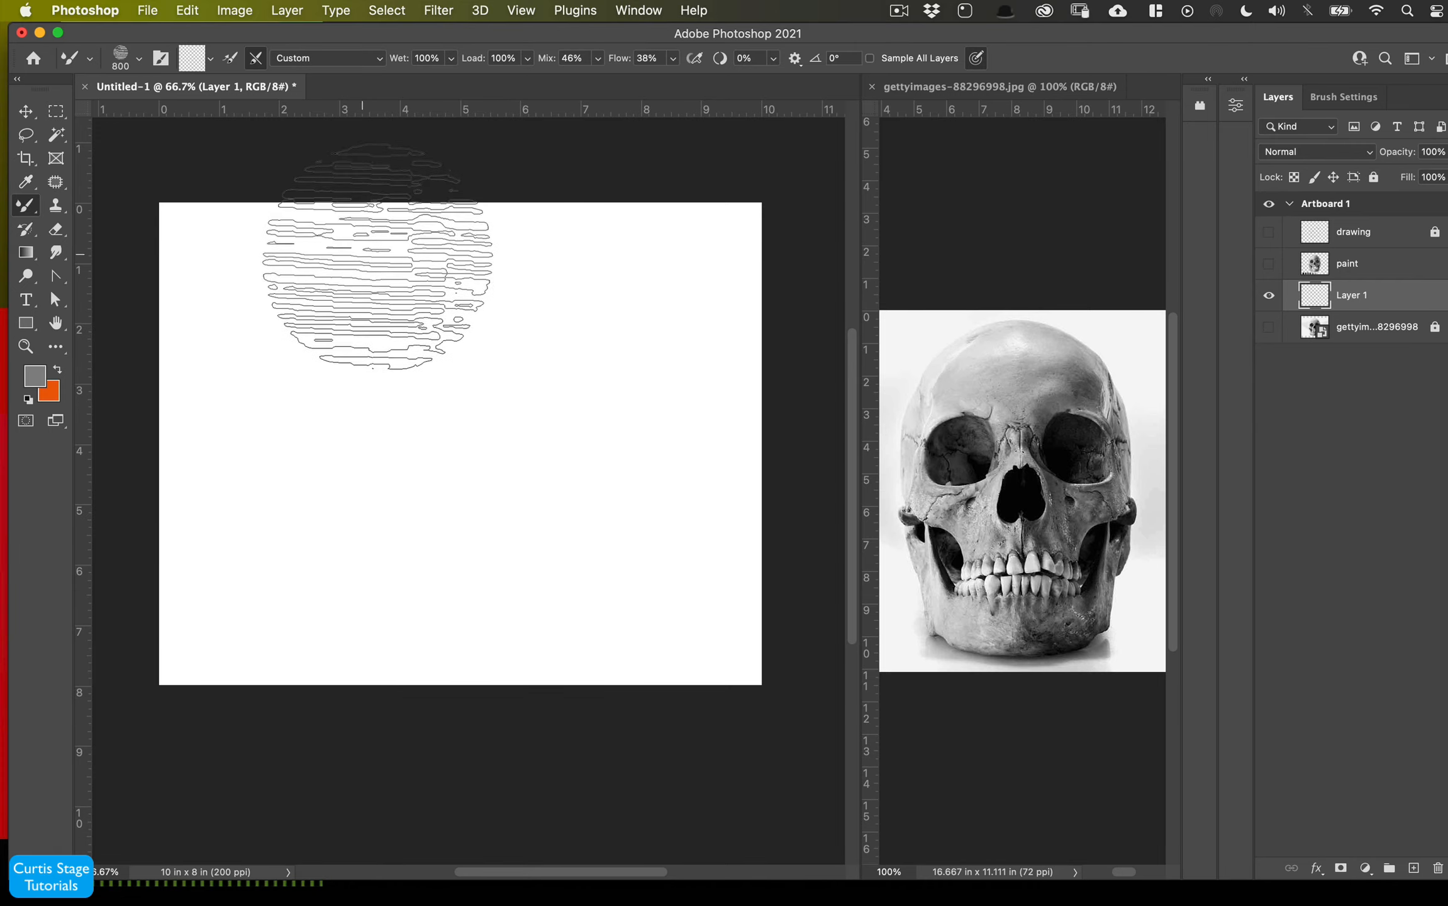
key("bracketright")
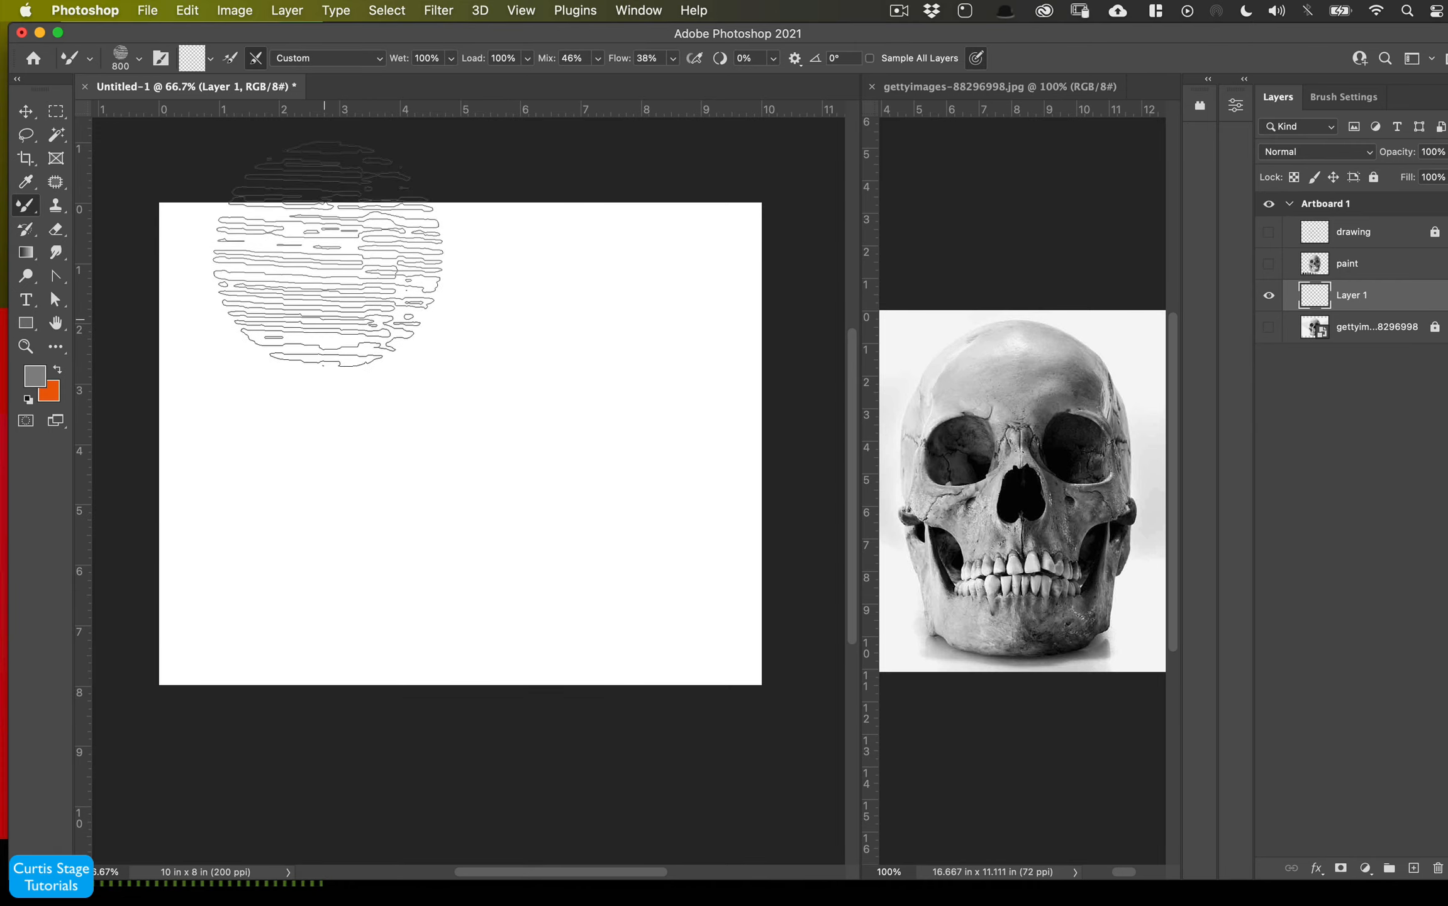
left_click(231, 63)
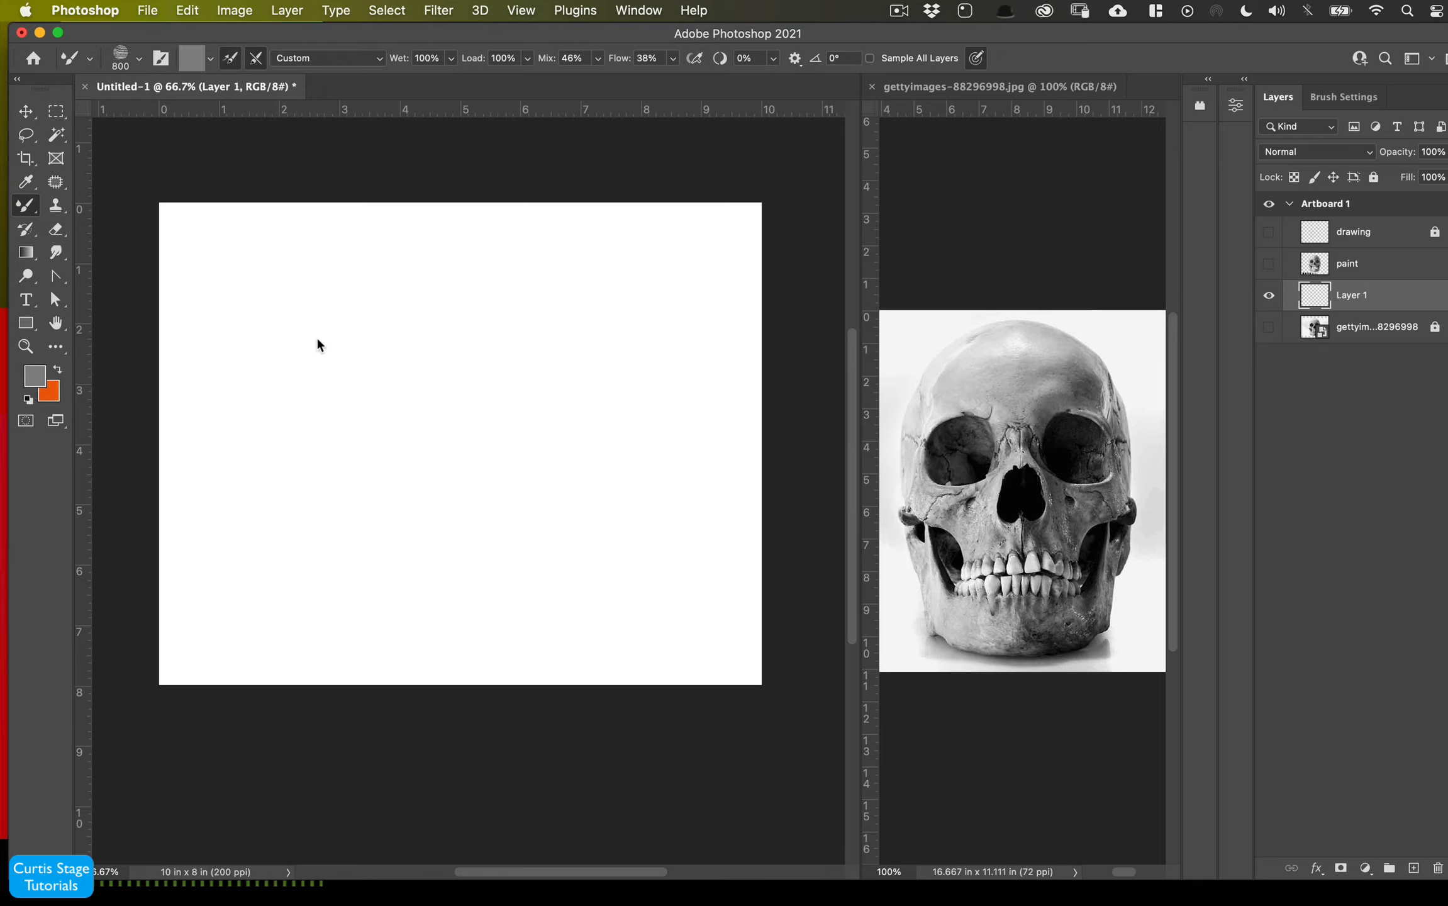
mouse_move(318, 345)
left_mouse_down()
mouse_move(264, 295)
mouse_move(202, 315)
mouse_move(192, 363)
mouse_move(246, 374)
mouse_move(259, 621)
mouse_move(459, 566)
mouse_move(412, 387)
mouse_move(478, 264)
mouse_move(176, 251)
mouse_move(331, 154)
mouse_move(642, 239)
mouse_move(723, 353)
mouse_move(616, 484)
mouse_move(666, 582)
mouse_move(623, 632)
mouse_move(600, 601)
mouse_move(507, 575)
mouse_move(702, 673)
mouse_move(210, 554)
mouse_move(504, 472)
mouse_move(629, 283)
mouse_move(708, 419)
mouse_move(748, 226)
mouse_move(420, 275)
mouse_move(275, 243)
left_mouse_up()
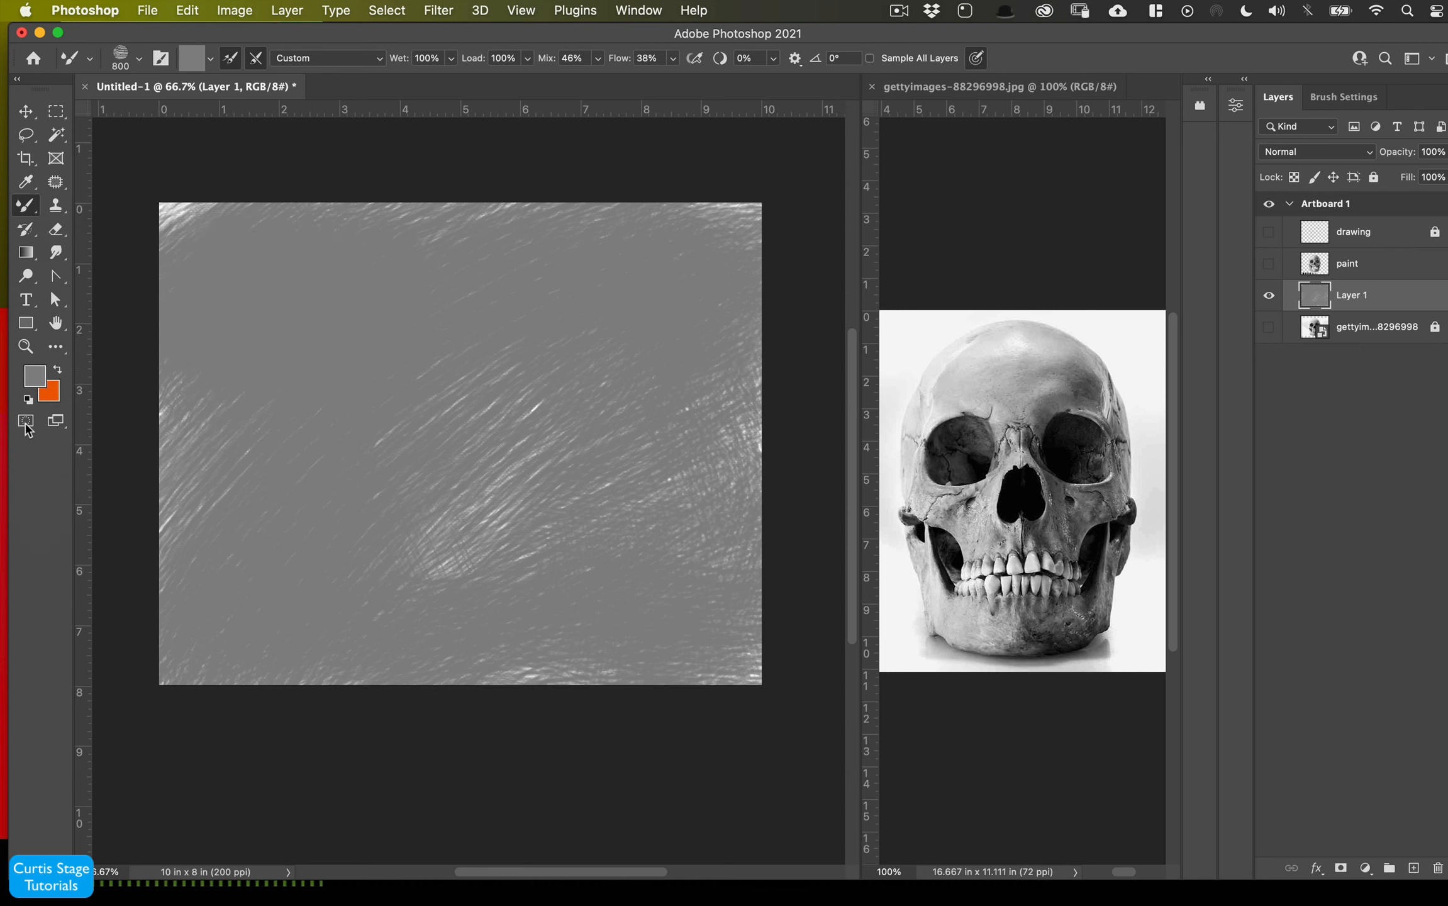
- Set the foreground color to dark gray R 91, G 91, B 91 and blend one large mixer brush stroke across the gray layer
left_click(41, 382)
left_click_drag(132, 698, 104, 792)
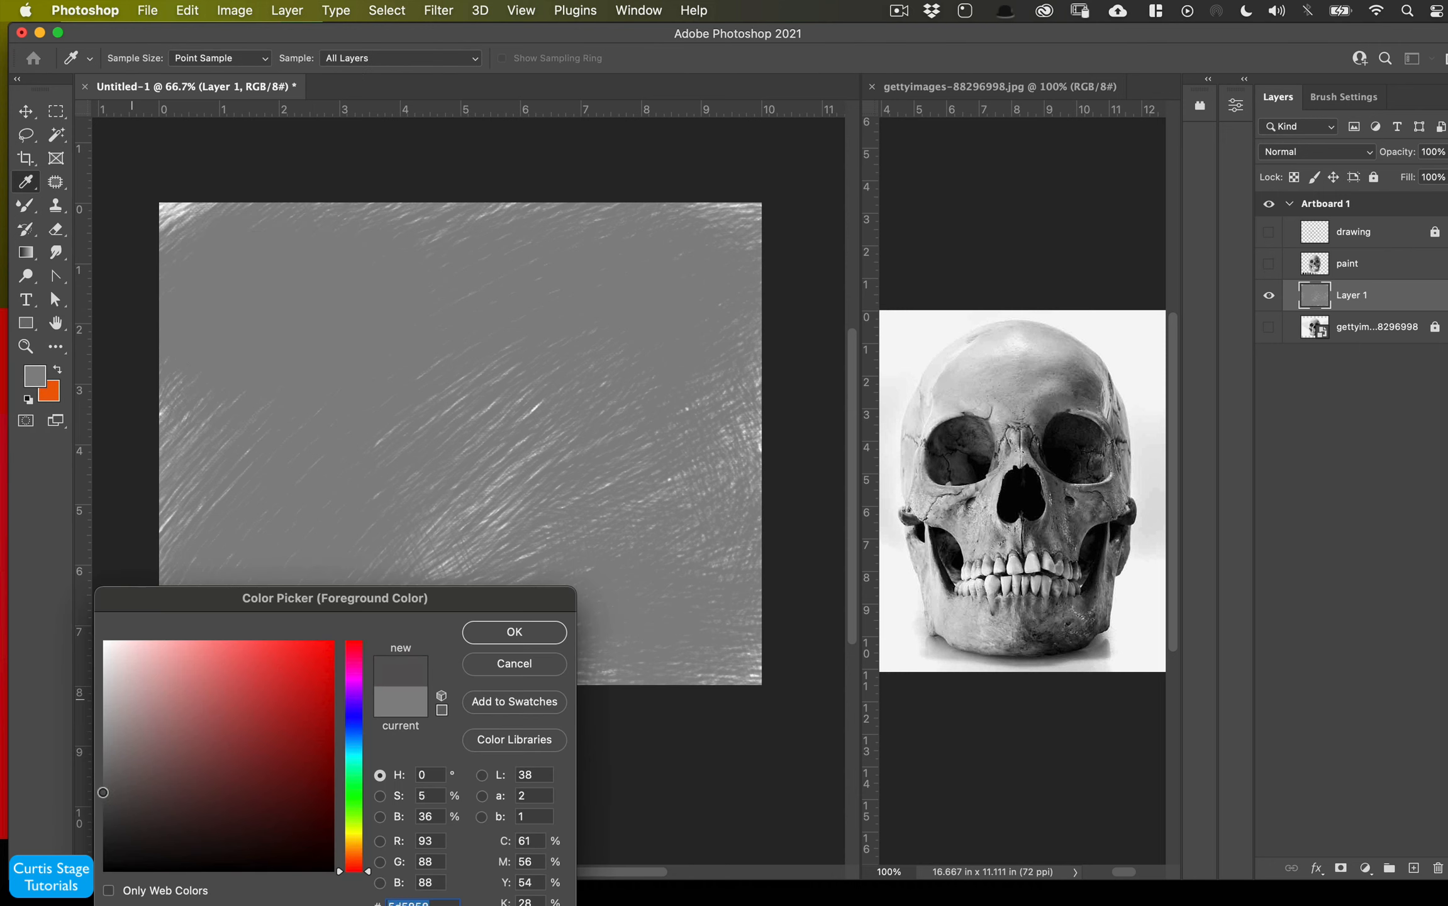
left_click(514, 631)
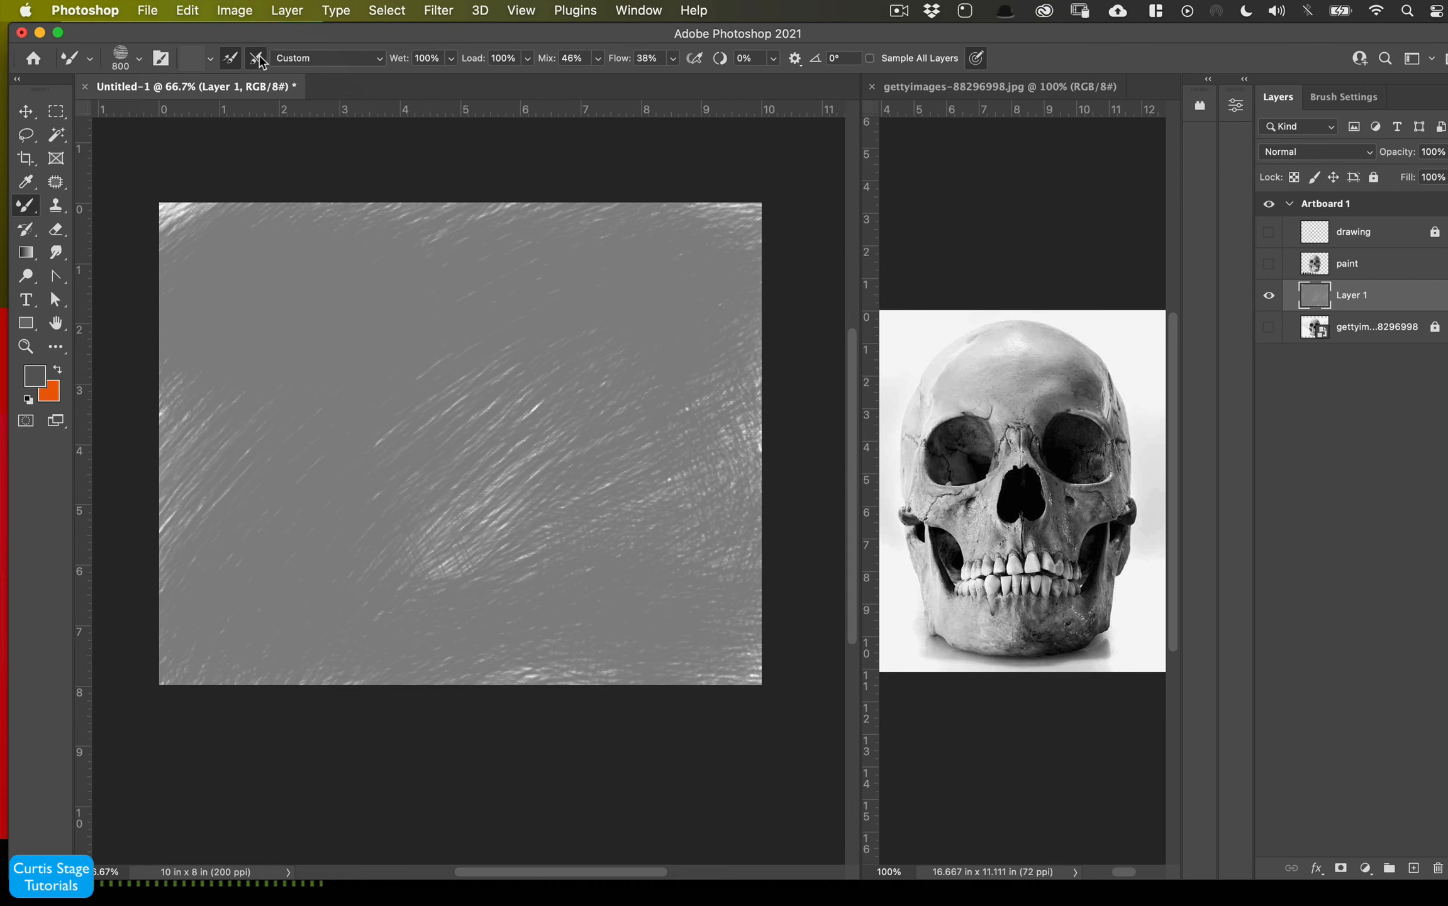
mouse_move(698, 549)
left_mouse_down()
mouse_move(629, 554)
mouse_move(687, 597)
mouse_move(648, 610)
mouse_move(730, 578)
mouse_move(597, 629)
mouse_move(522, 578)
mouse_move(478, 604)
mouse_move(690, 669)
mouse_move(440, 660)
mouse_move(484, 453)
mouse_move(593, 506)
mouse_move(308, 503)
mouse_move(591, 321)
mouse_move(724, 327)
left_mouse_up()
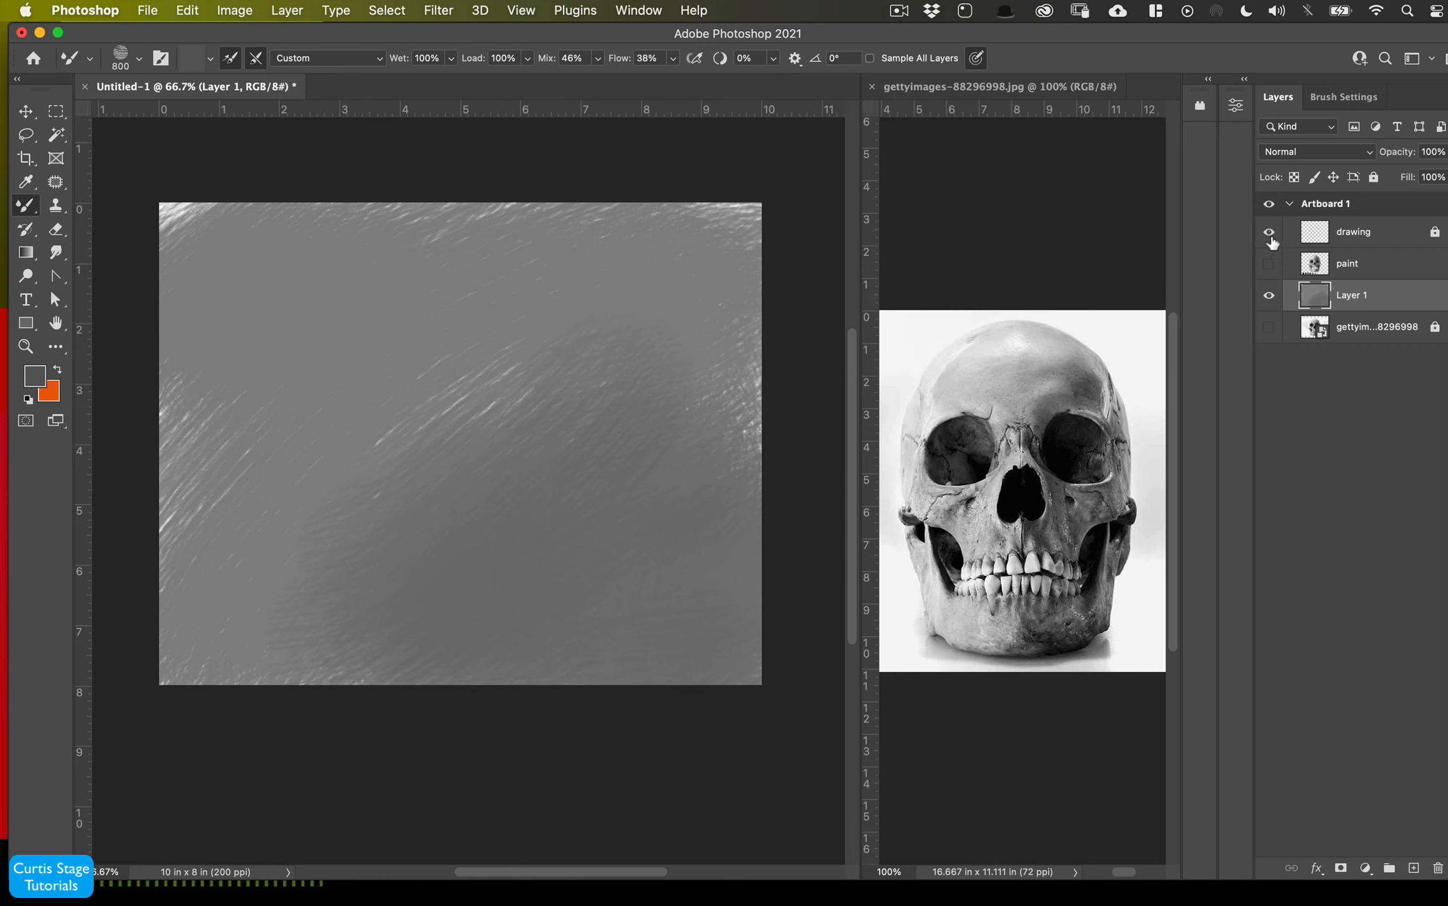
- Show and select the paint layer, then delete the row of grayscale swatch circles below the skull
left_click(1269, 264)
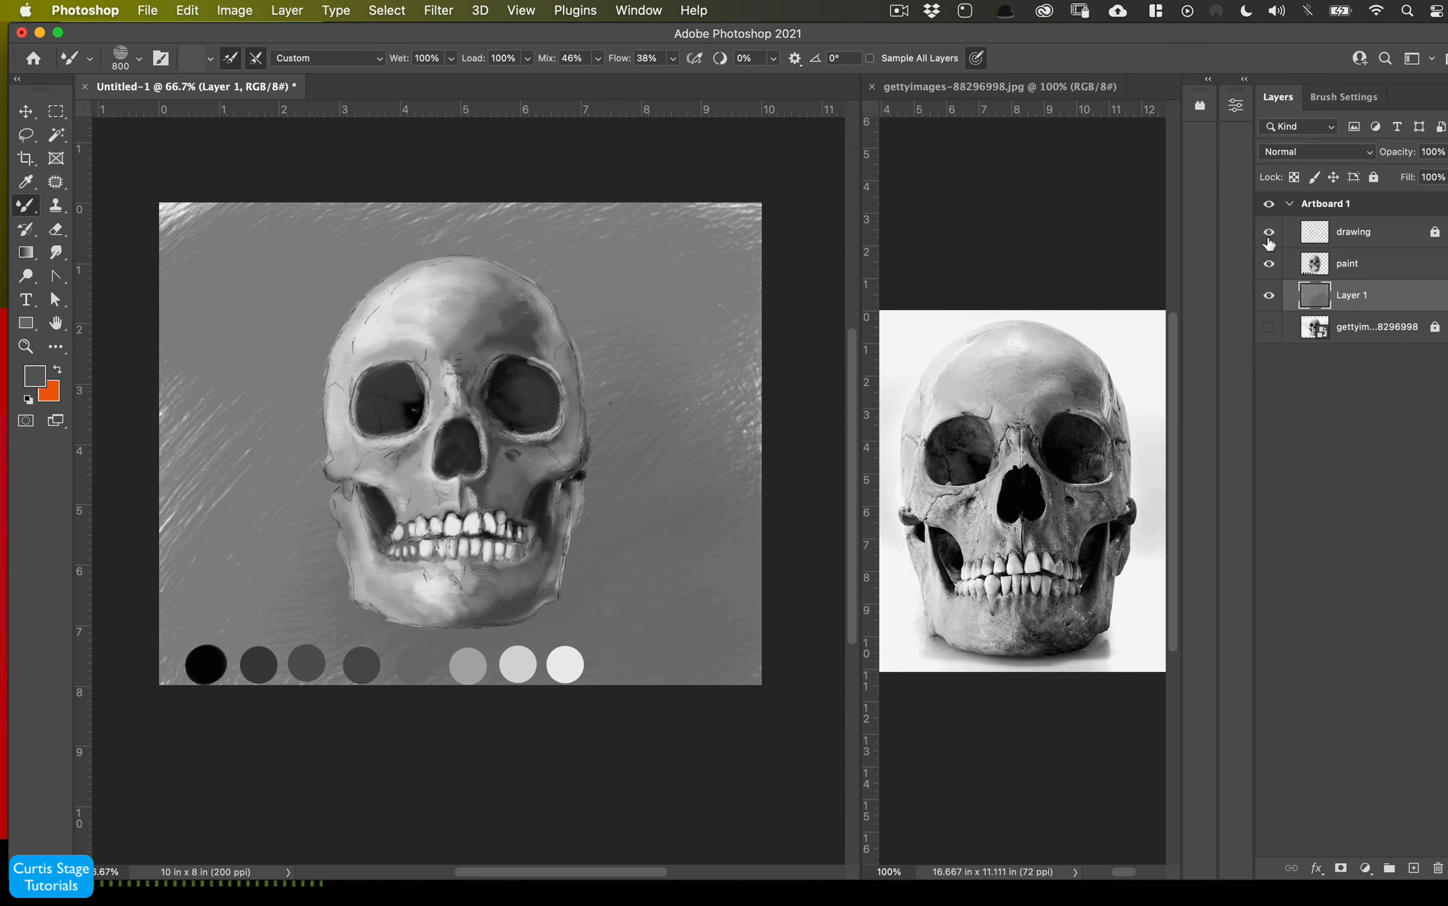
left_click(1352, 267)
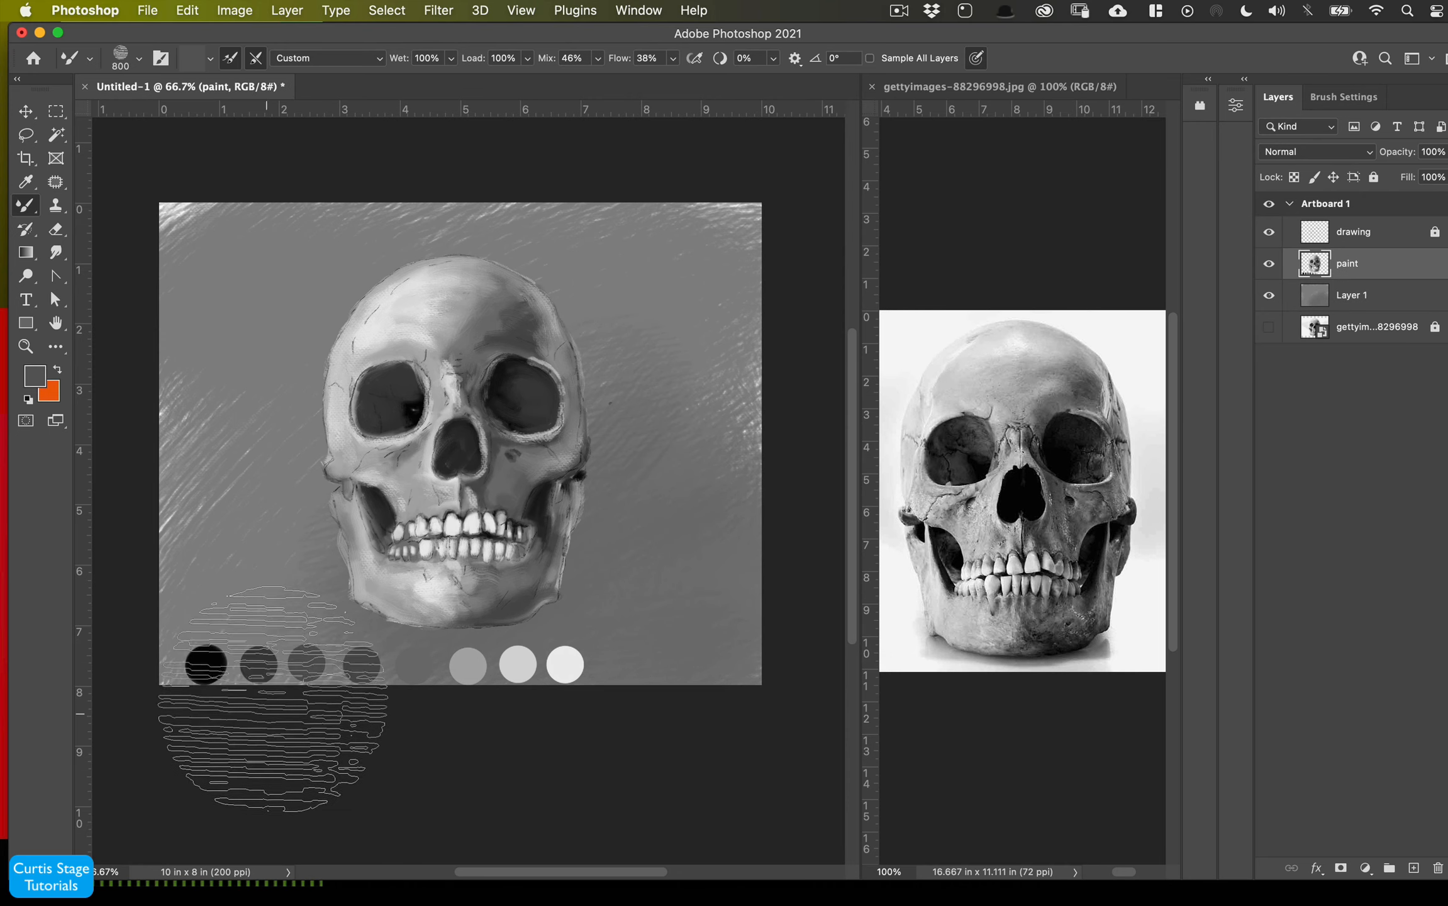
left_click(55, 112)
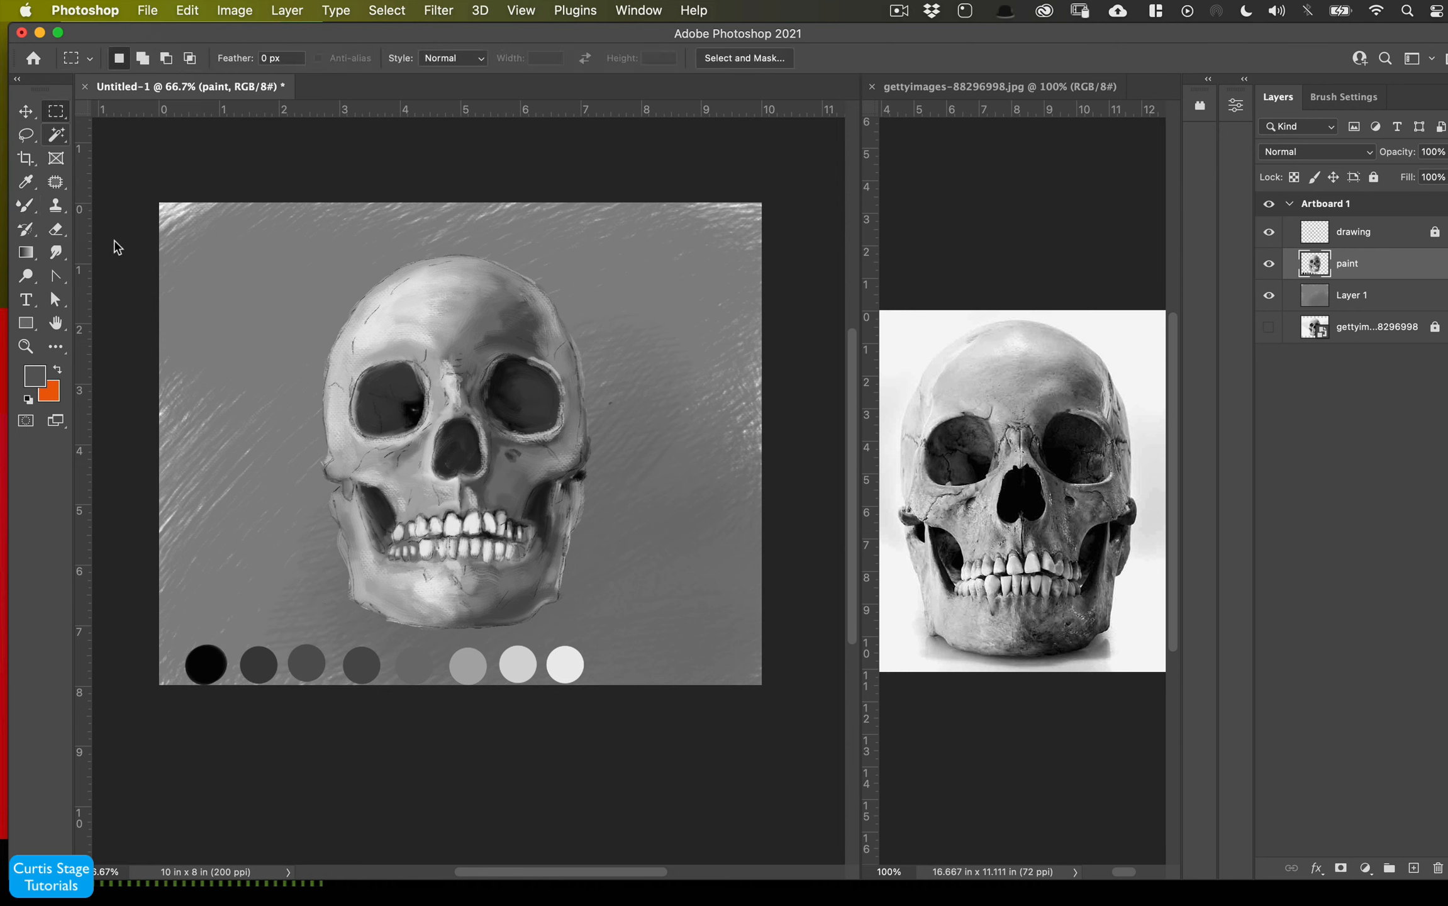
left_click_drag(143, 641, 155, 642)
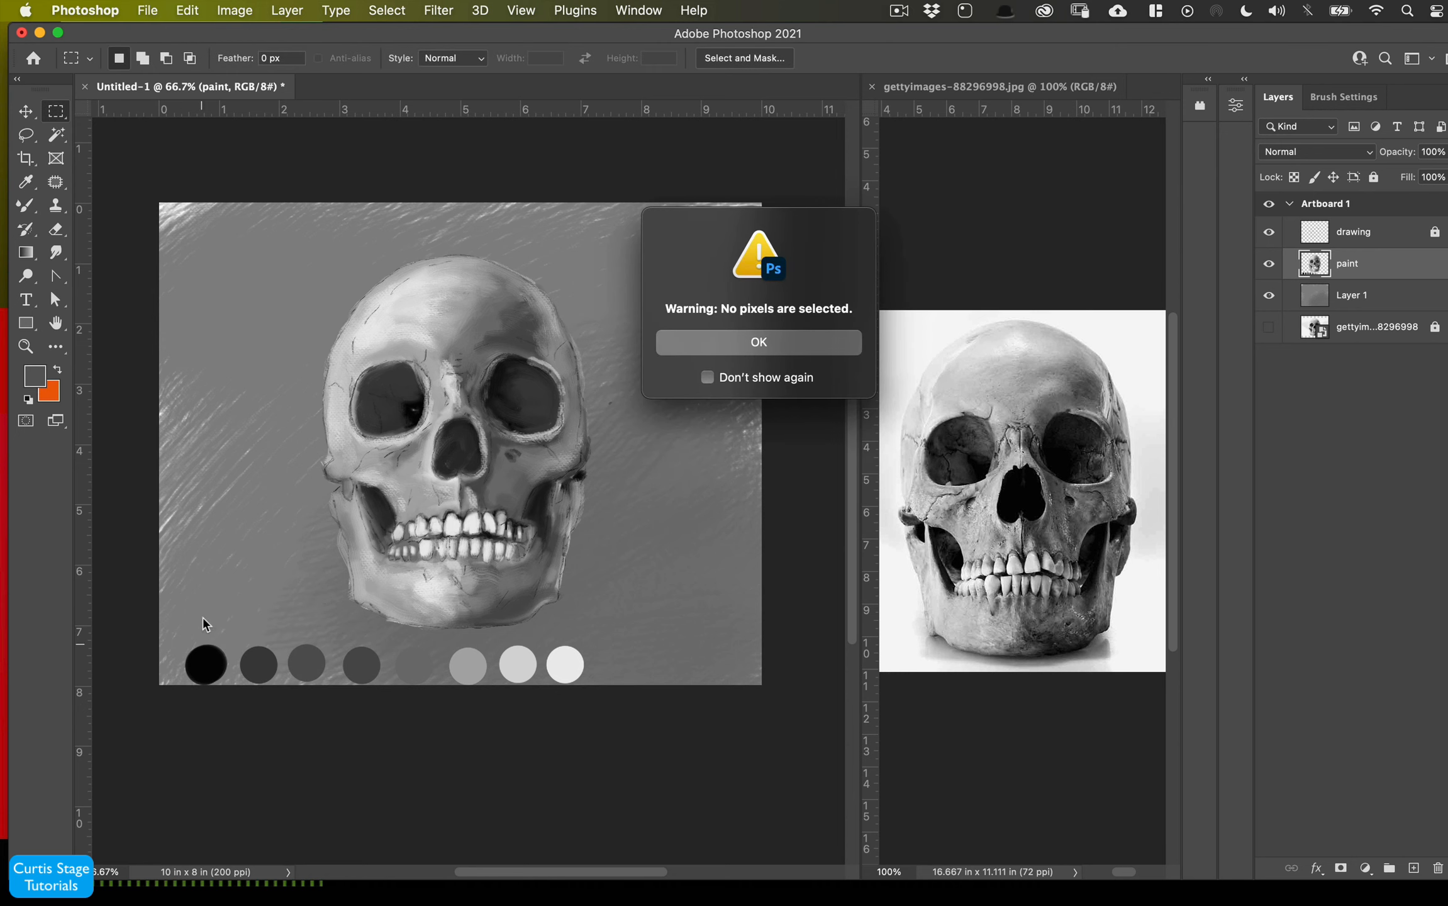
left_click(768, 343)
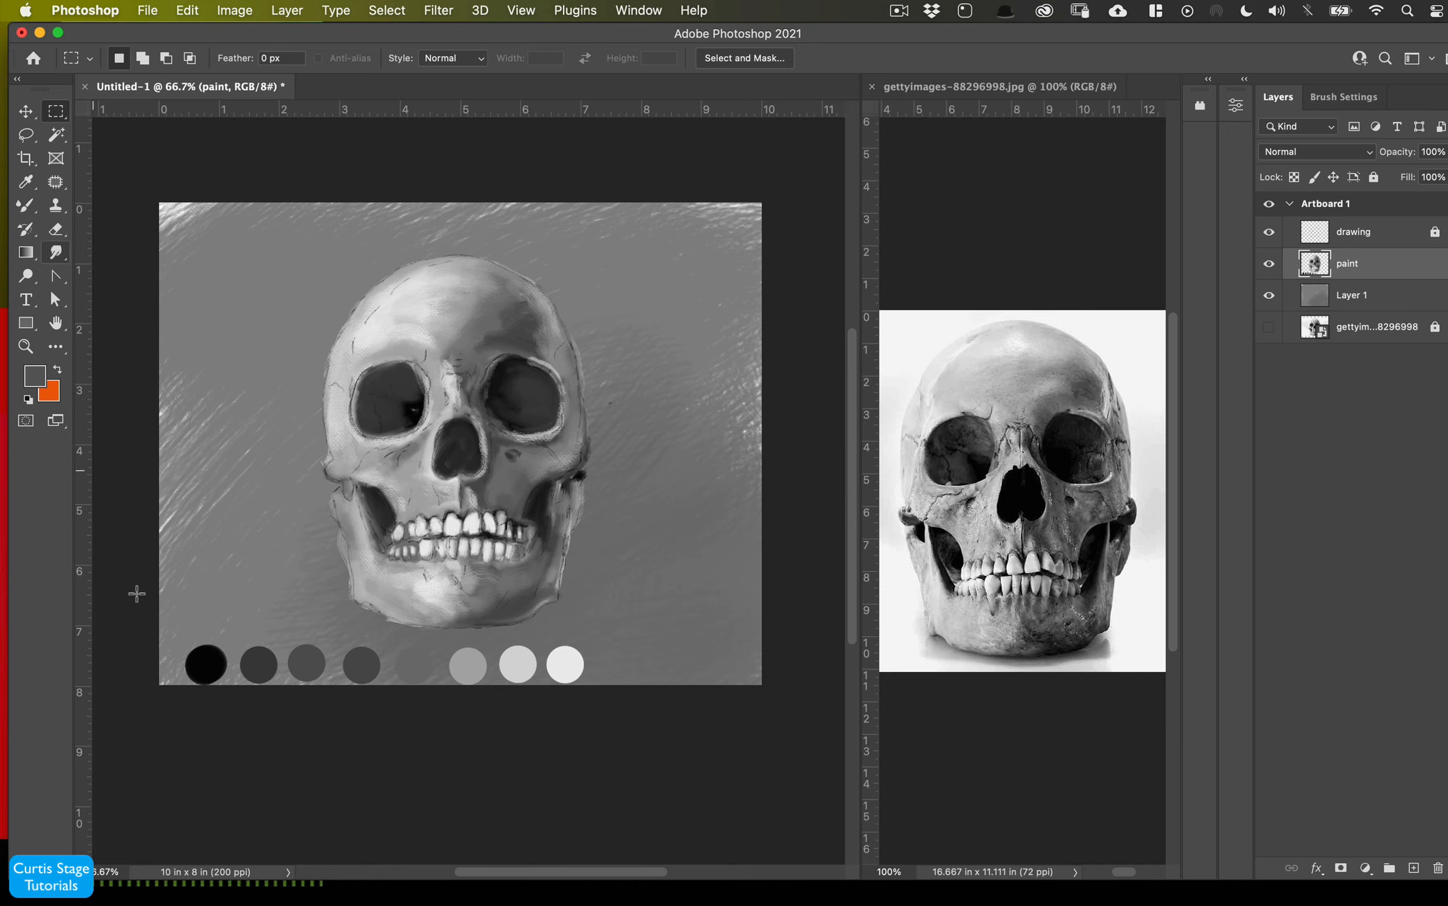
left_click_drag(162, 636, 770, 739)
key("Delete")
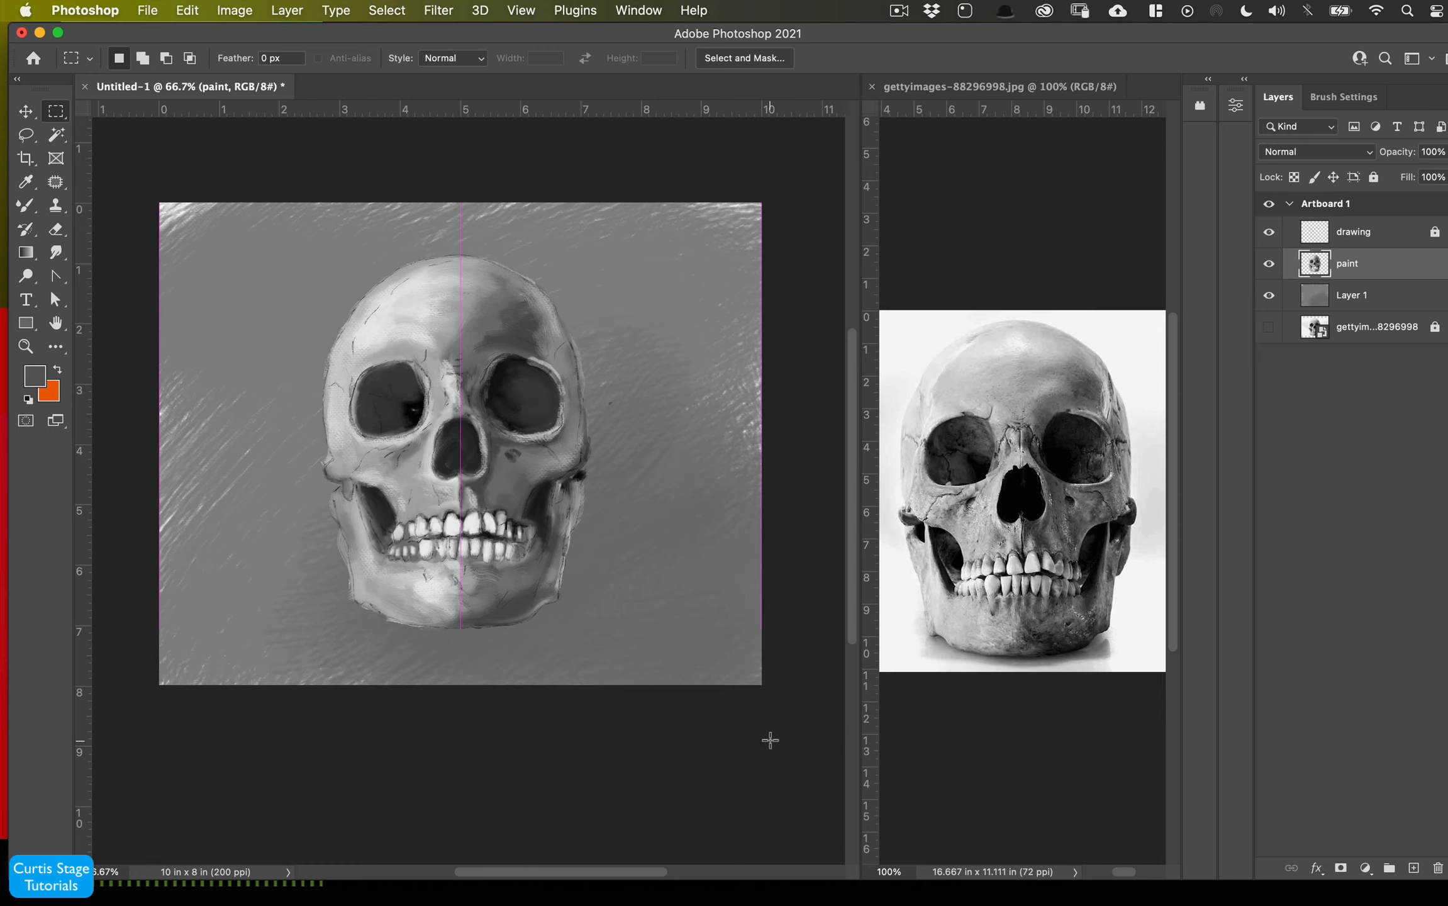
- Float the skull painting's document window out of the tabs and move it to the middle of the workspace
left_click_drag(438, 77, 412, 58)
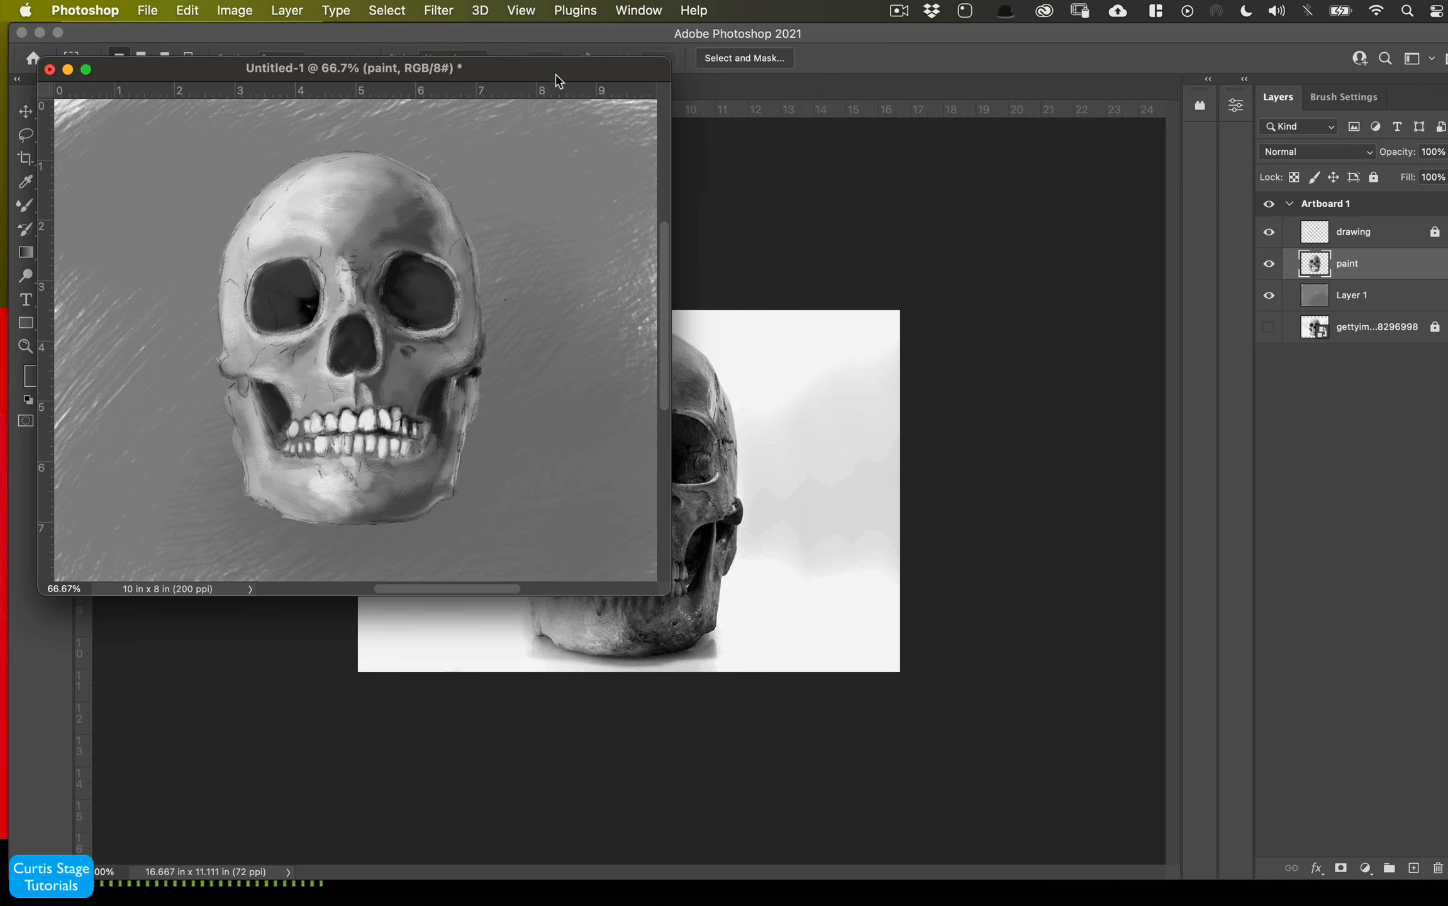
left_click_drag(558, 80, 751, 163)
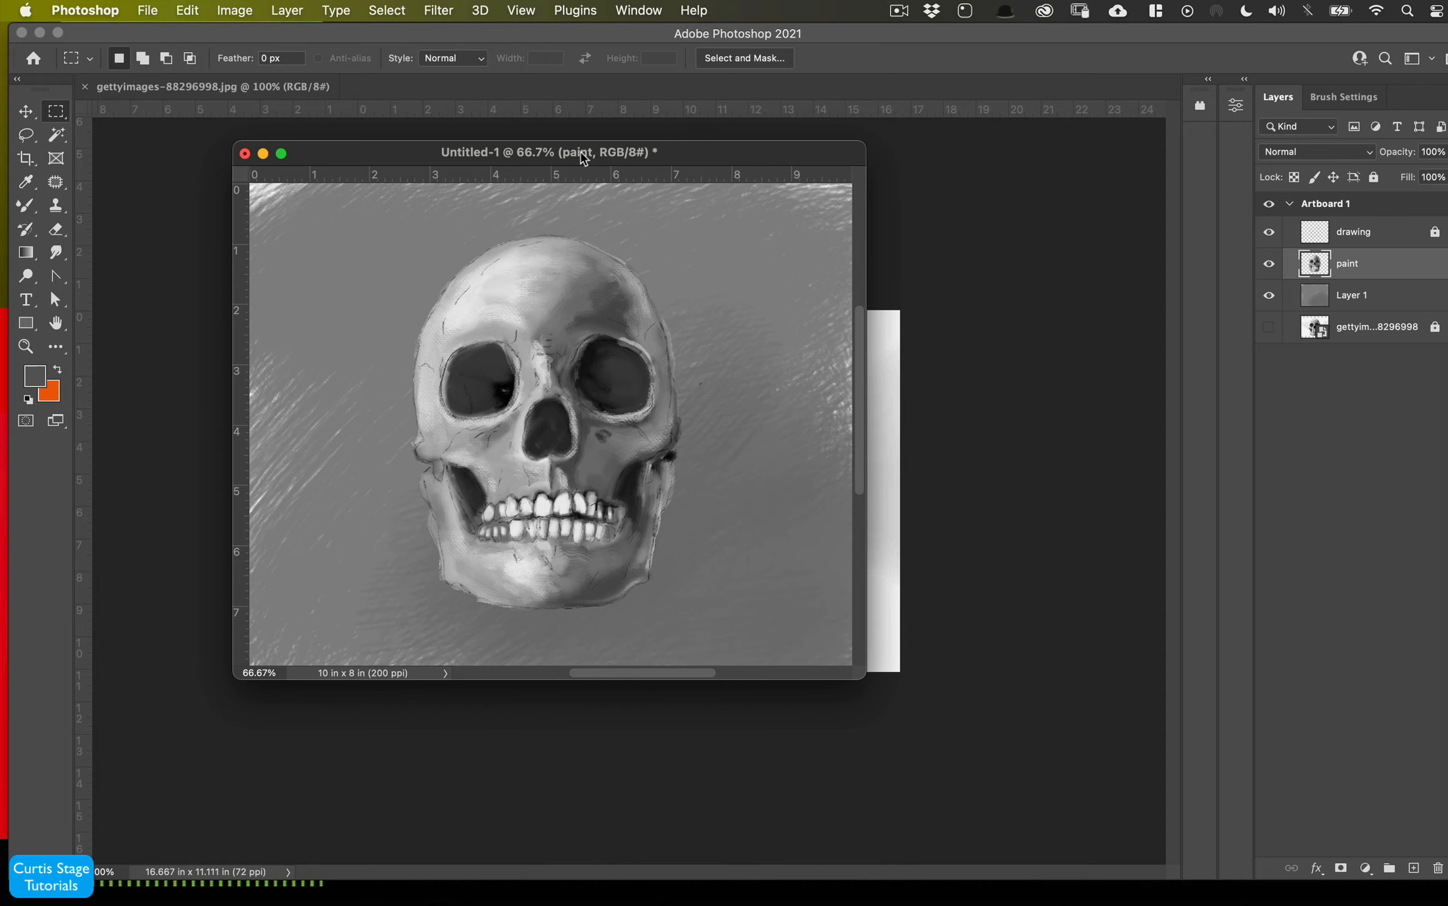
left_click_drag(524, 154, 725, 193)
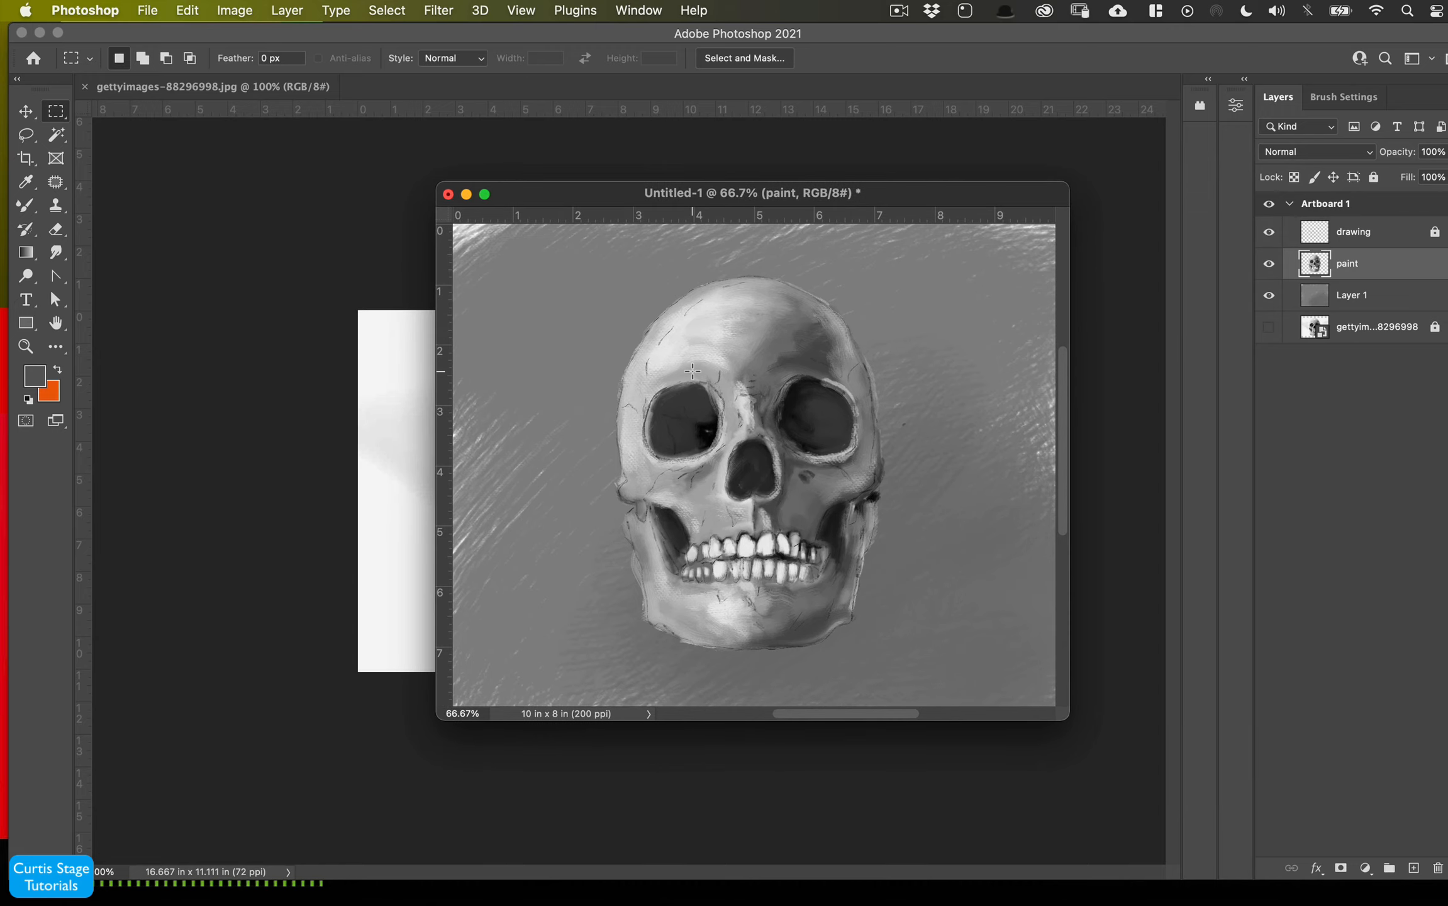